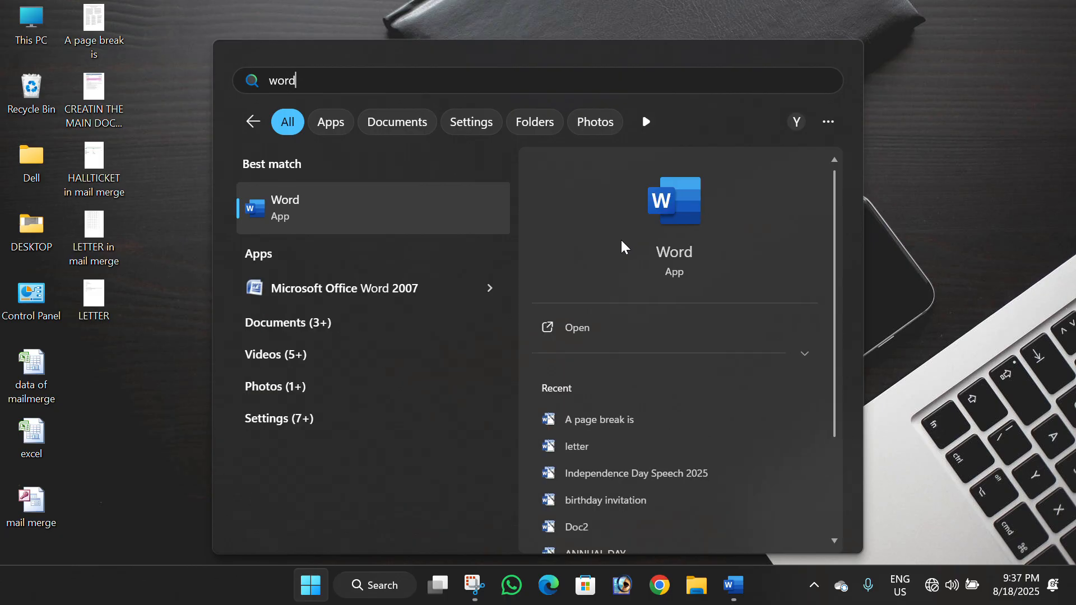
Launch Word, maximize its window and create a blank document
{"action": "left_click", "coordinate": [299, 215]}
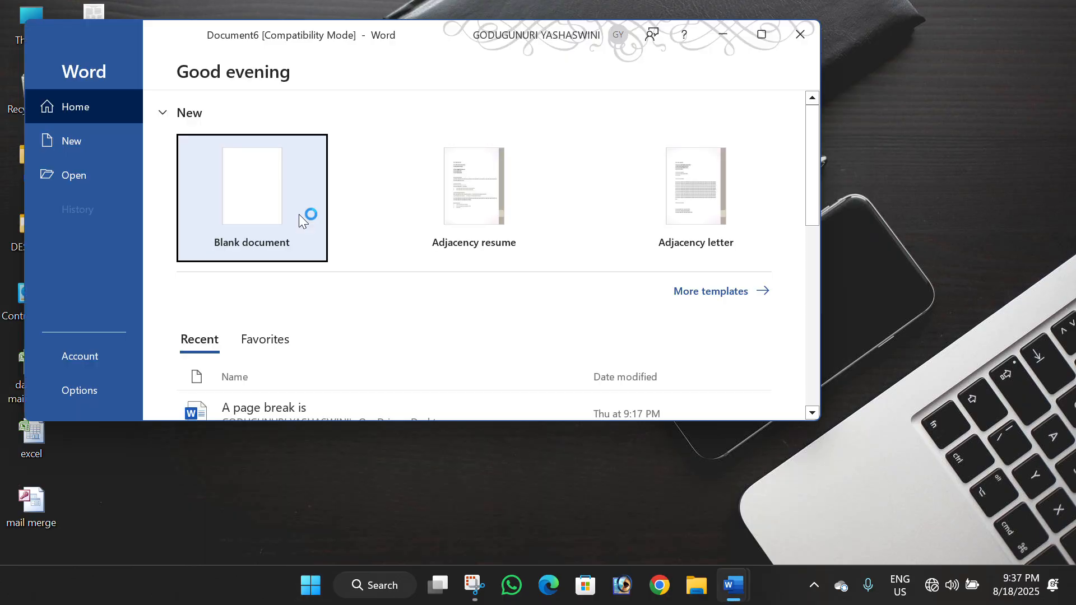
{"action": "left_click", "coordinate": [760, 35]}
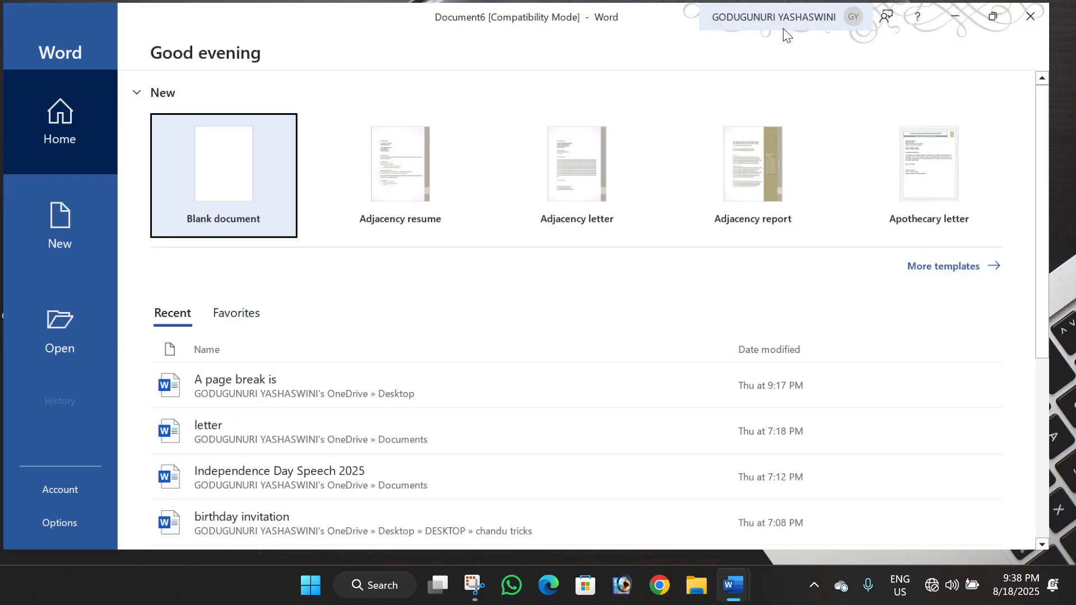
{"action": "left_click", "coordinate": [223, 180]}
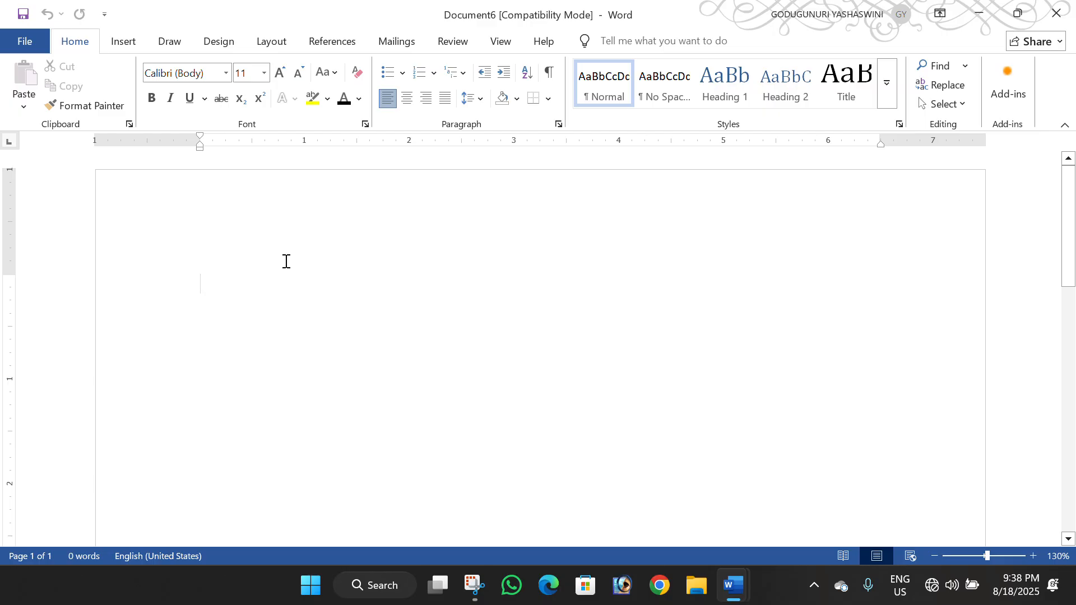
Examine the Home, Insert, Draw, Design, Layout, References and Mailings command groups available for the blank document
{"action": "left_click", "coordinate": [127, 47]}
{"action": "left_click", "coordinate": [177, 45]}
{"action": "left_click", "coordinate": [233, 49]}
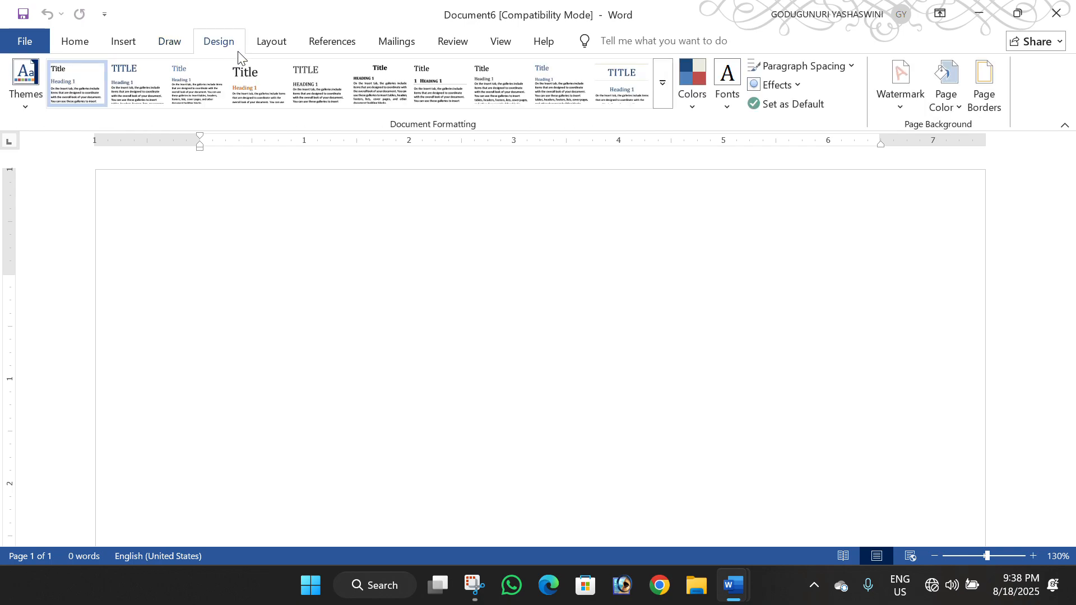
{"action": "left_click", "coordinate": [270, 47]}
{"action": "left_click", "coordinate": [317, 45]}
{"action": "left_click", "coordinate": [398, 45]}
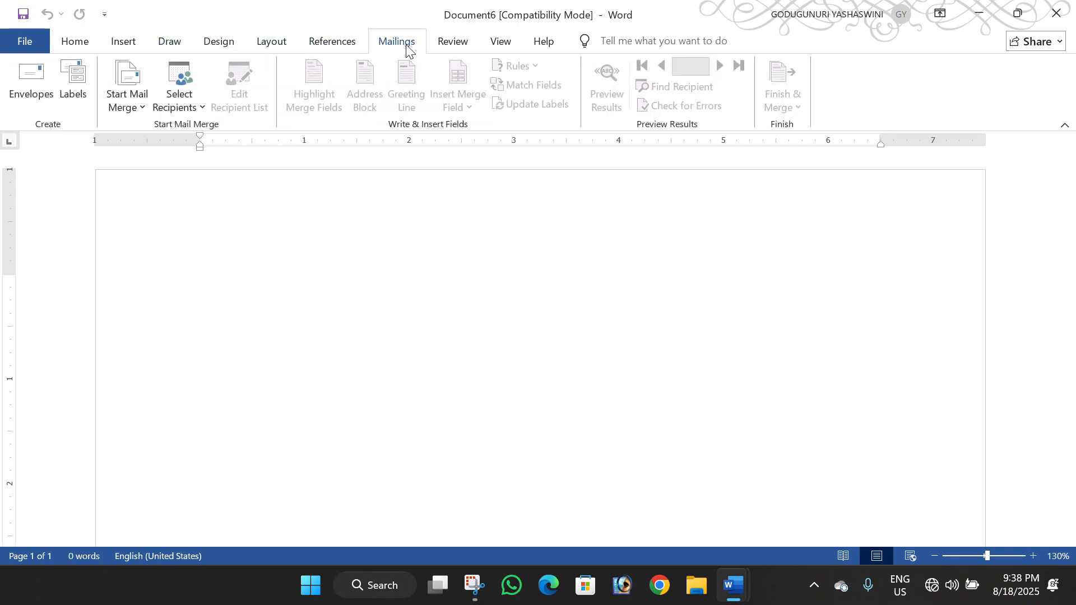
{"action": "left_click", "coordinate": [452, 48]}
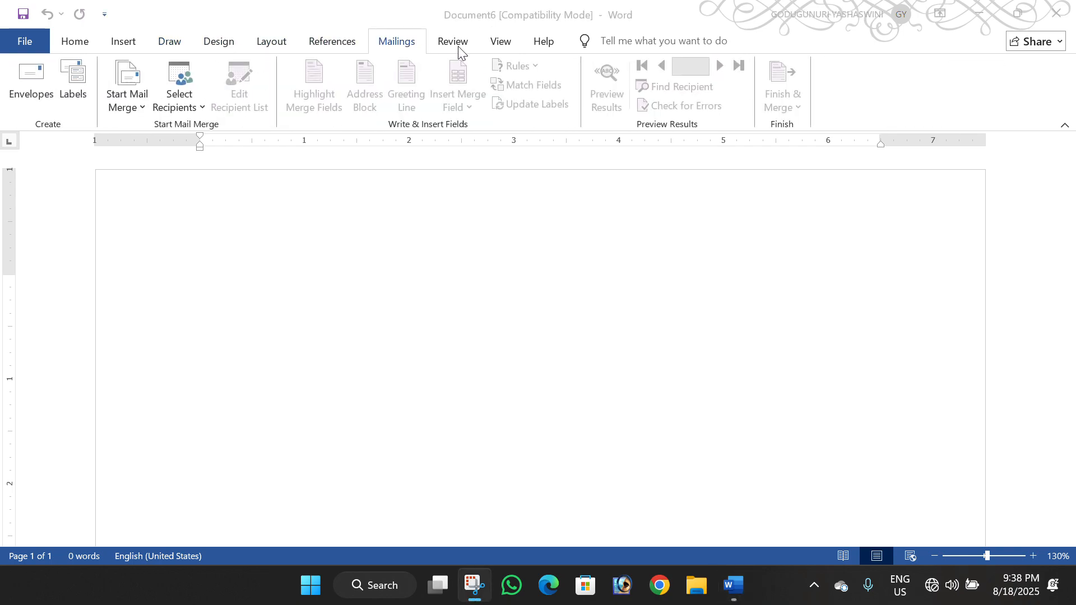
{"action": "left_click", "coordinate": [80, 41]}
{"action": "left_click", "coordinate": [80, 41]}
{"action": "left_click", "coordinate": [125, 42]}
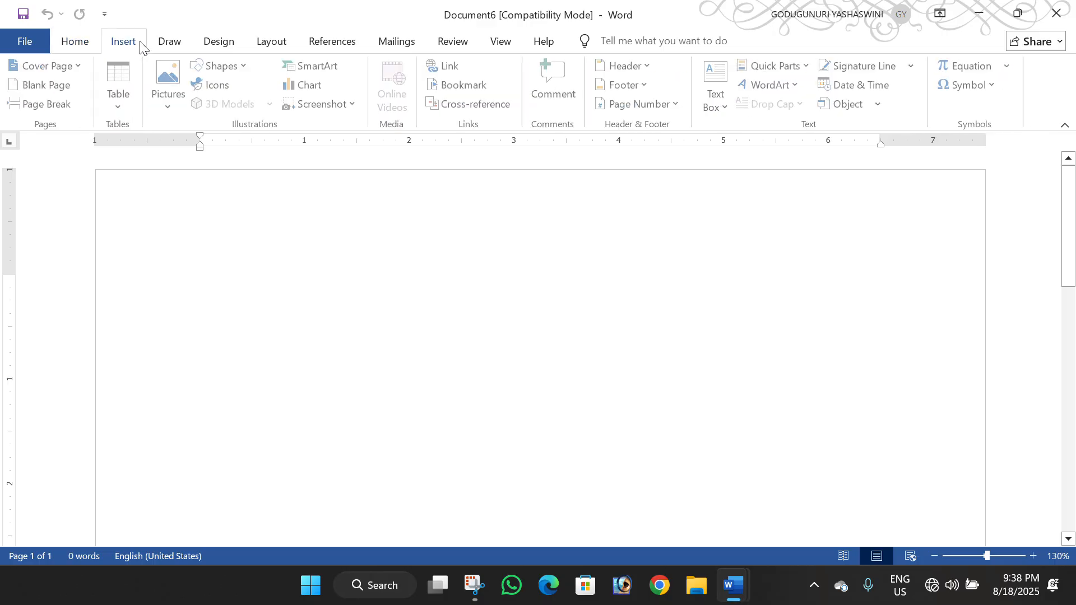
{"action": "left_click", "coordinate": [169, 45]}
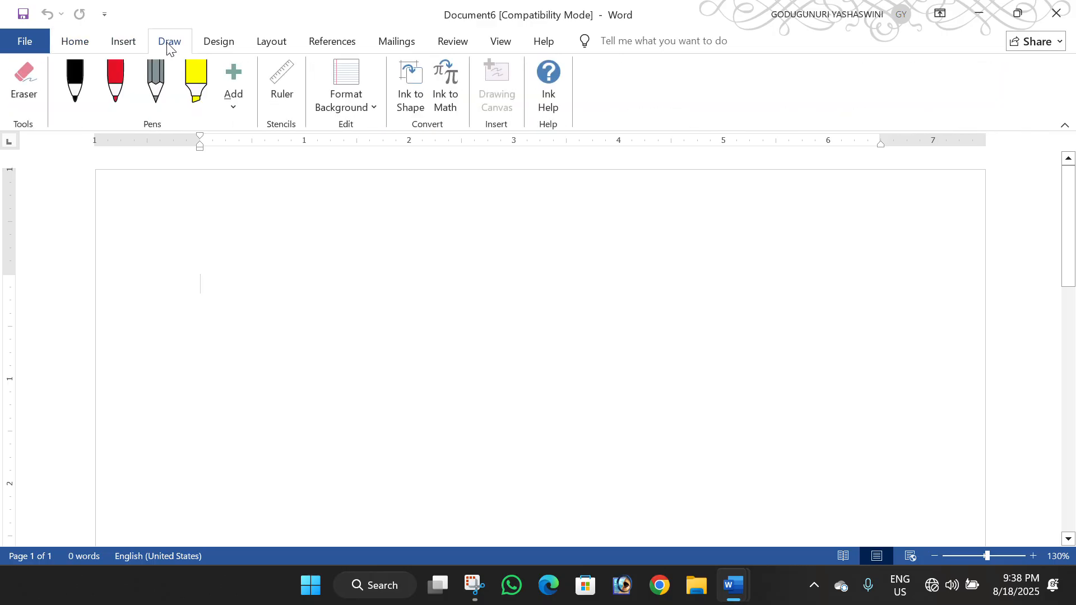
{"action": "left_click", "coordinate": [76, 40]}
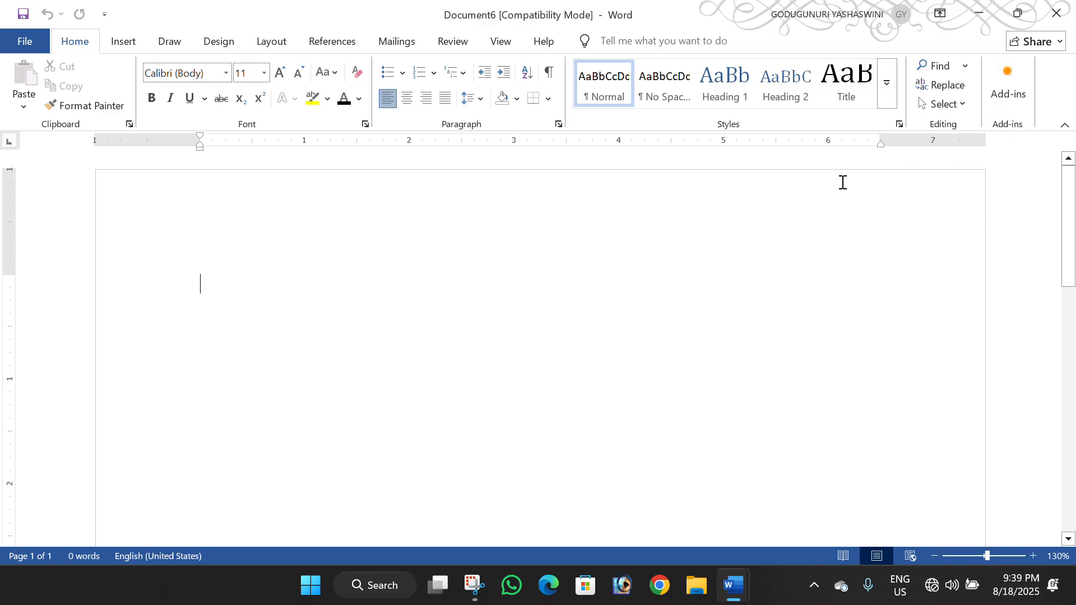
{"action": "left_click", "coordinate": [125, 41]}
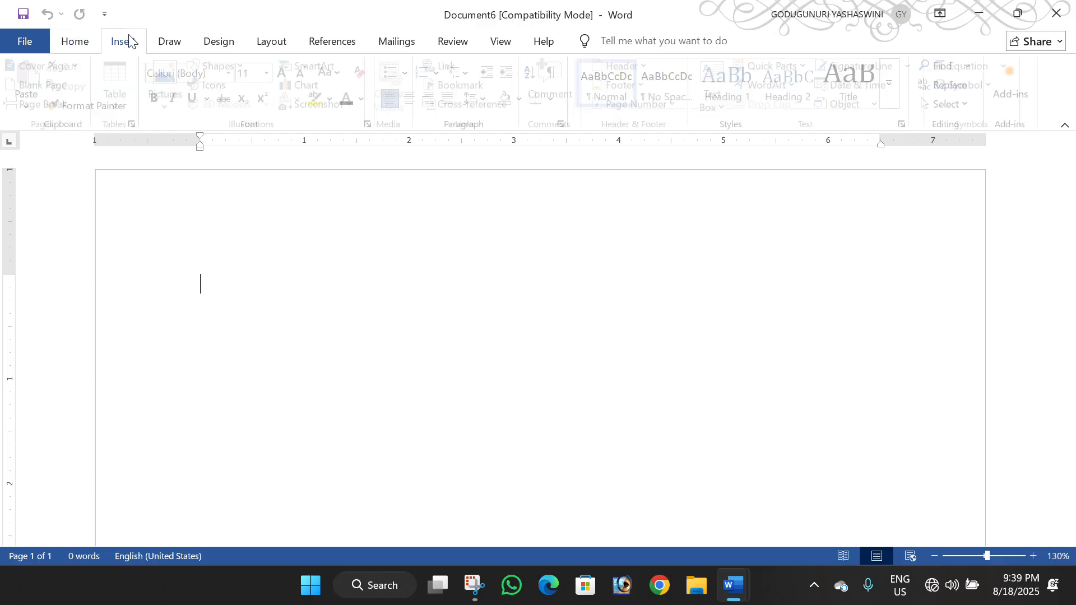
{"action": "left_click", "coordinate": [162, 44]}
{"action": "left_click", "coordinate": [216, 42]}
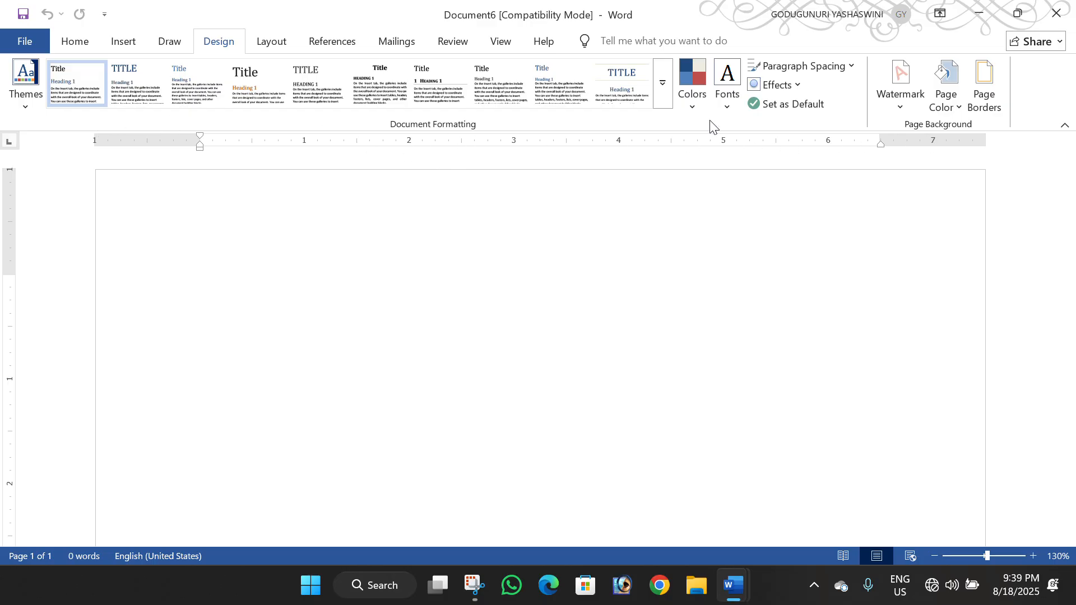
{"action": "left_click", "coordinate": [288, 40]}
{"action": "left_click", "coordinate": [85, 50]}
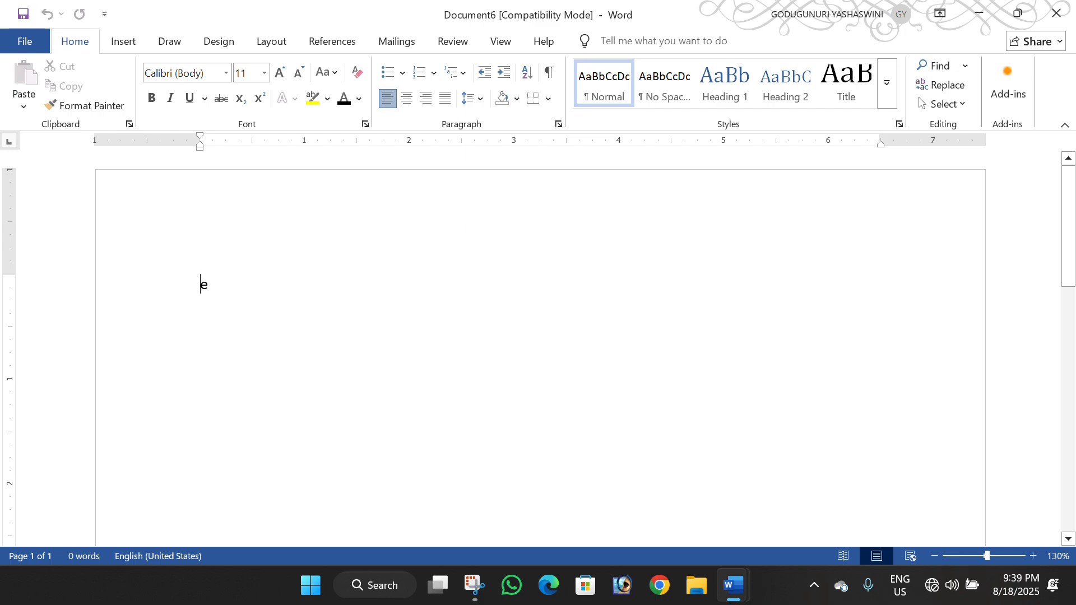
Enter the line "Editing in the word 2019" at the start of the document, correcting the misspelled words
{"action": "type", "text": "ditibng"}
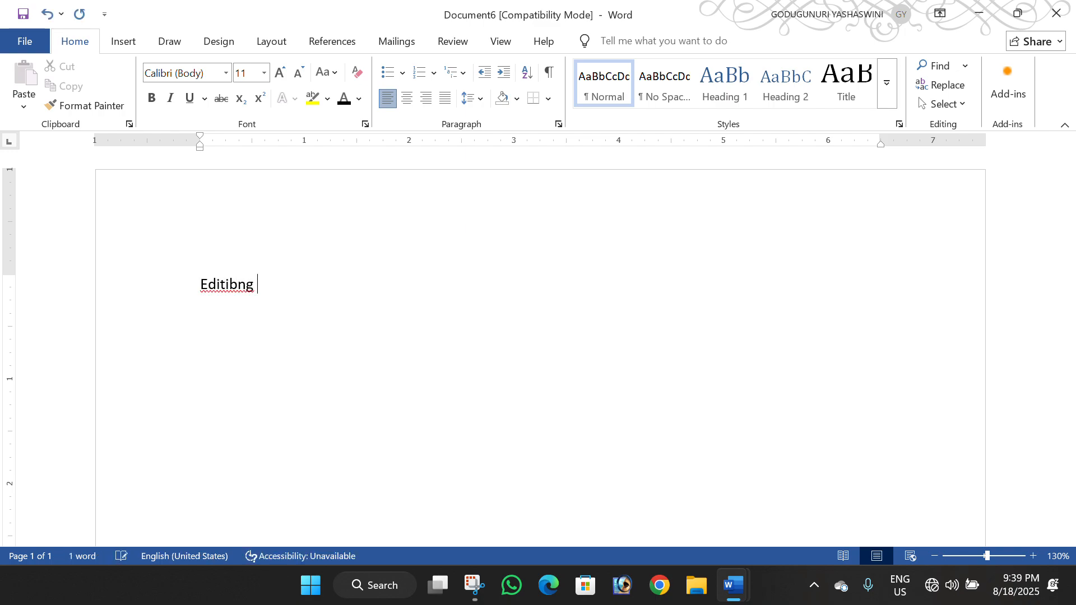
{"action": "key", "text": "BackSpace"}
{"action": "key", "text": "BackSpace"}
{"action": "key", "text": "BackSpace"}
{"action": "type", "text": "ng"}
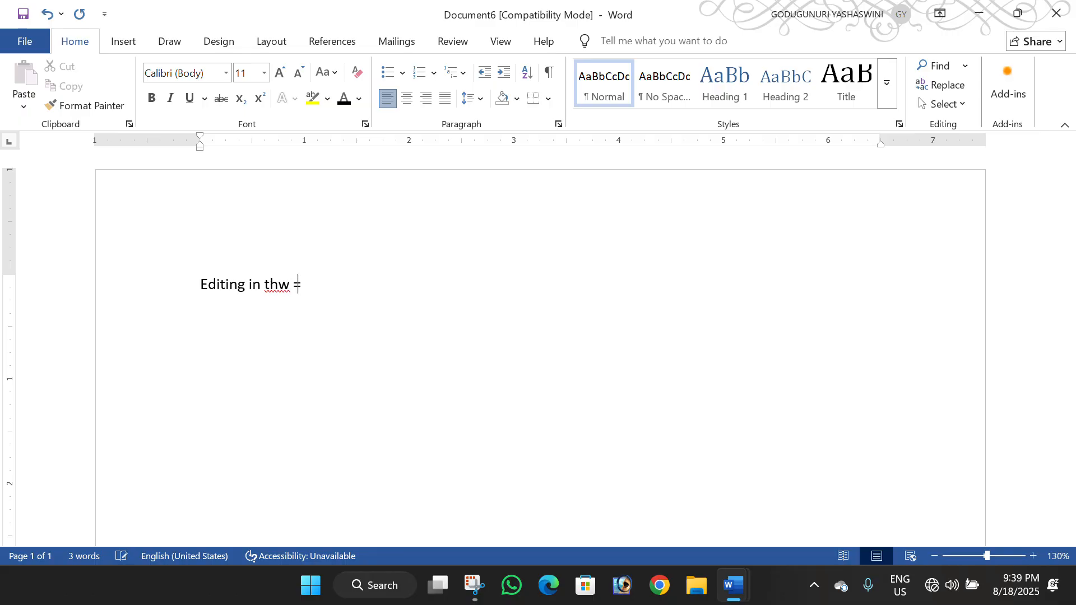
{"action": "type", "text": "in the word 2019"}
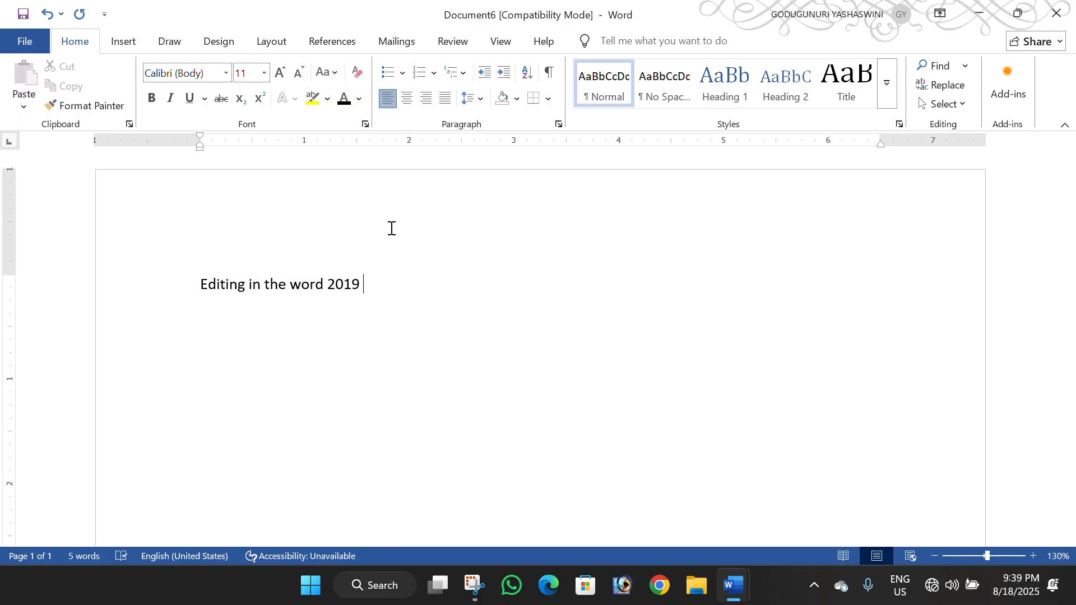
Make the whole line "Editing in the word 2019" bold, italic and underlined
{"action": "left_click_drag", "start_coordinate": [377, 282], "coordinate": [212, 287]}
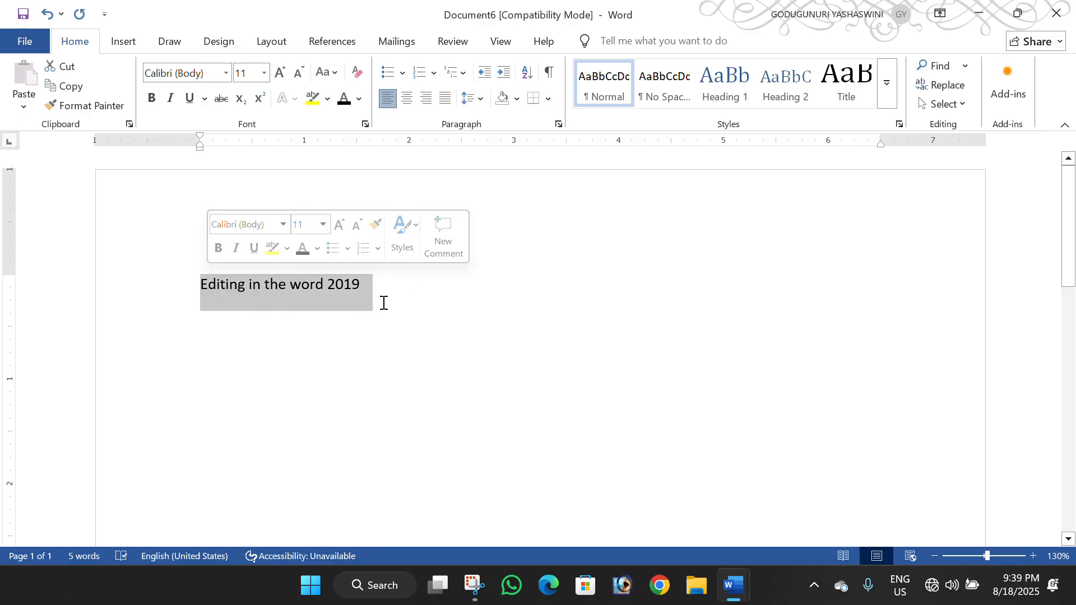
{"action": "left_click_drag", "start_coordinate": [371, 287], "coordinate": [200, 275]}
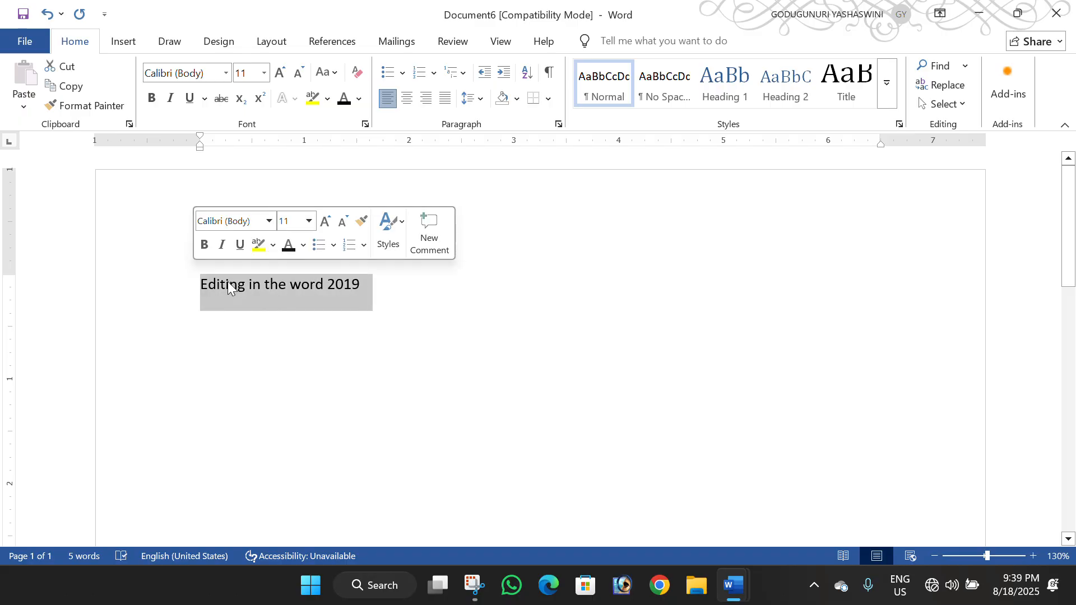
{"action": "left_click", "coordinate": [372, 287]}
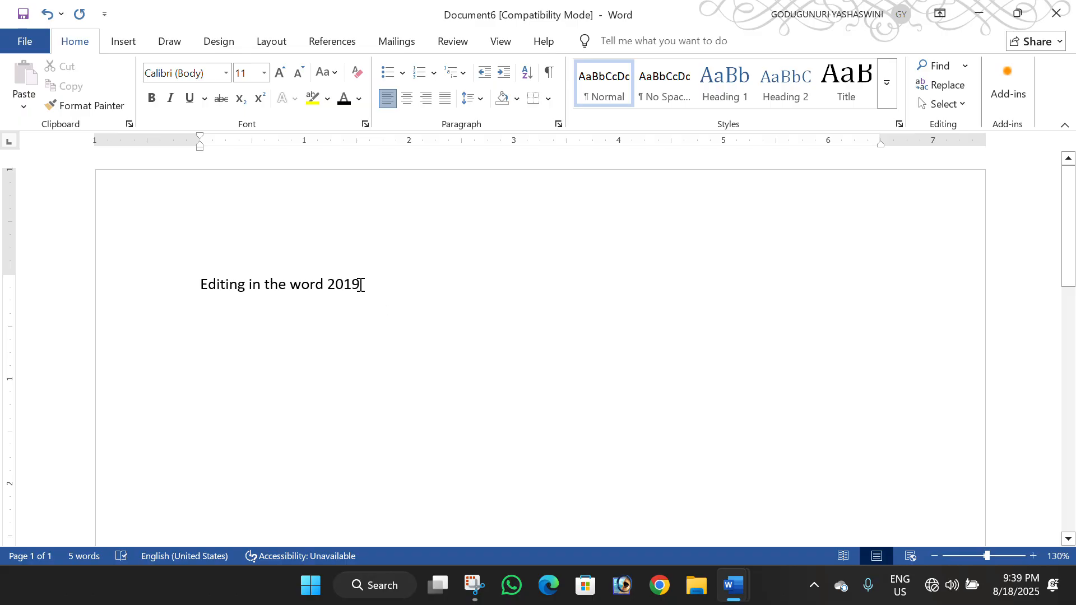
{"action": "left_click_drag", "start_coordinate": [359, 285], "coordinate": [158, 264]}
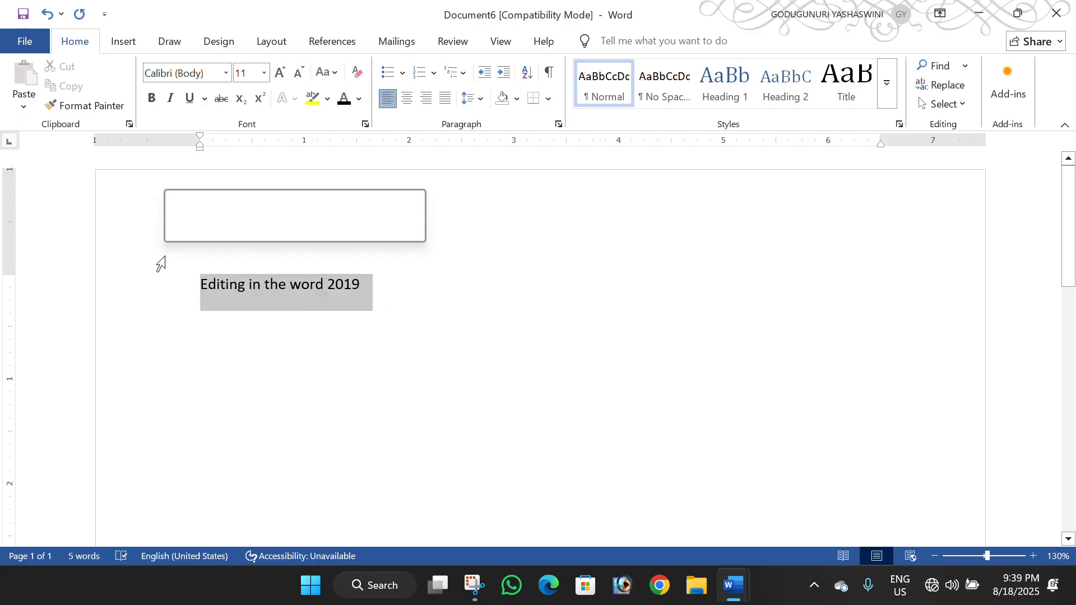
{"action": "left_click", "coordinate": [153, 98]}
{"action": "left_click", "coordinate": [170, 99]}
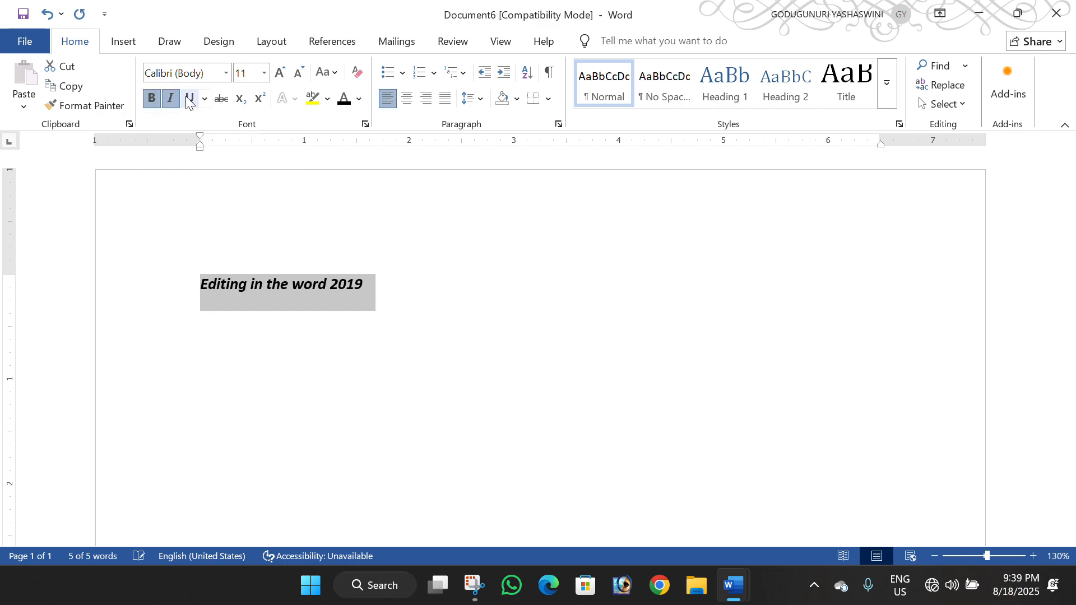
{"action": "left_click", "coordinate": [188, 98]}
{"action": "left_click", "coordinate": [205, 98]}
{"action": "left_click", "coordinate": [234, 265]}
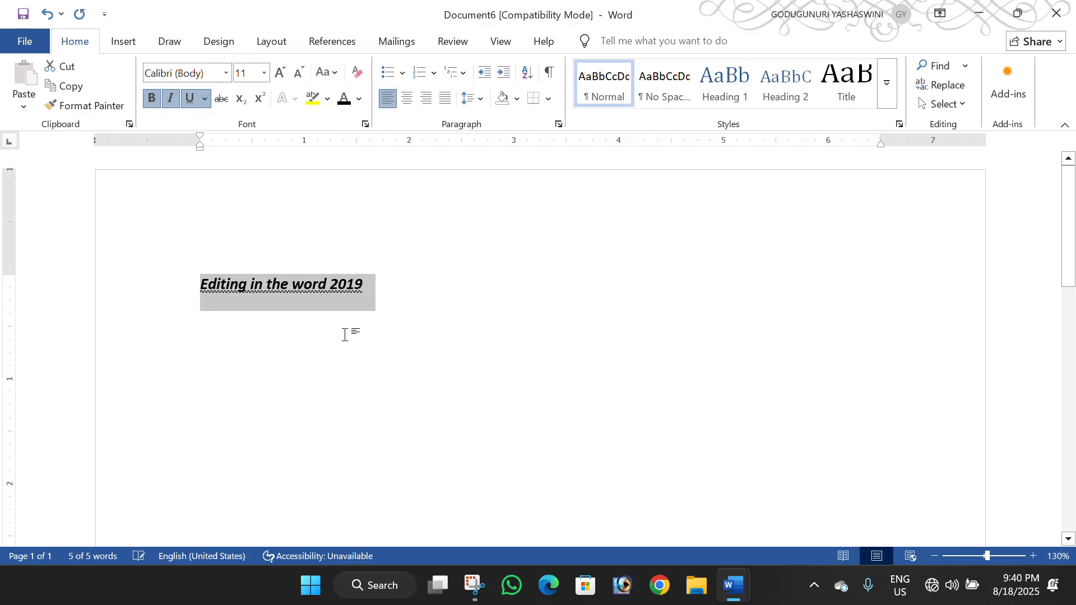
{"action": "left_click", "coordinate": [388, 289]}
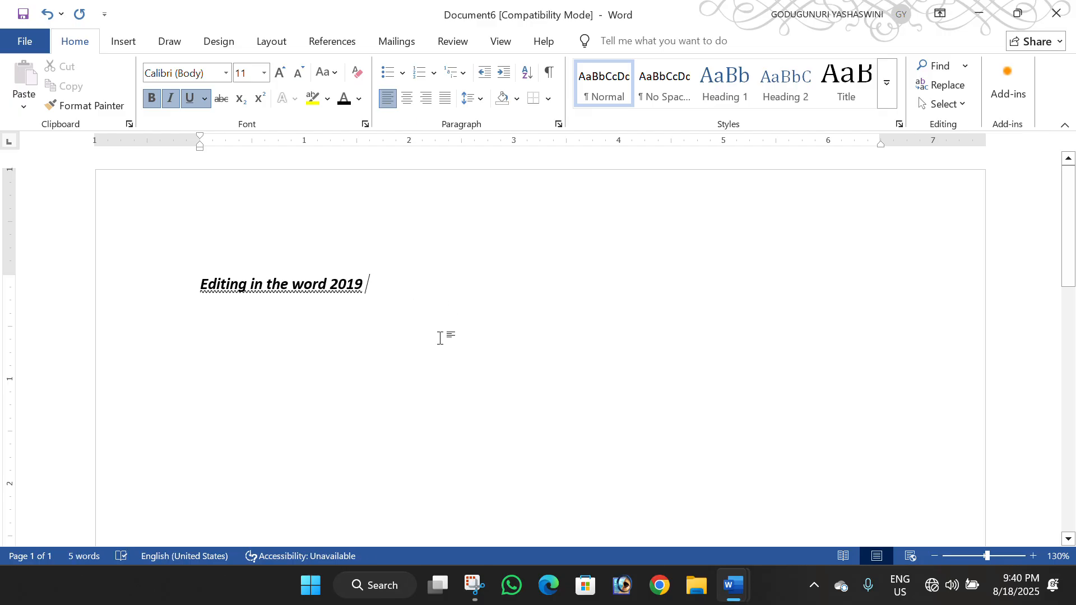
Switch off underline, italic and bold at the end of the line and choose the standard red font colour
{"action": "triple_click", "coordinate": [269, 297]}
{"action": "left_click", "coordinate": [407, 325]}
{"action": "left_click", "coordinate": [190, 97]}
{"action": "left_click", "coordinate": [174, 93]}
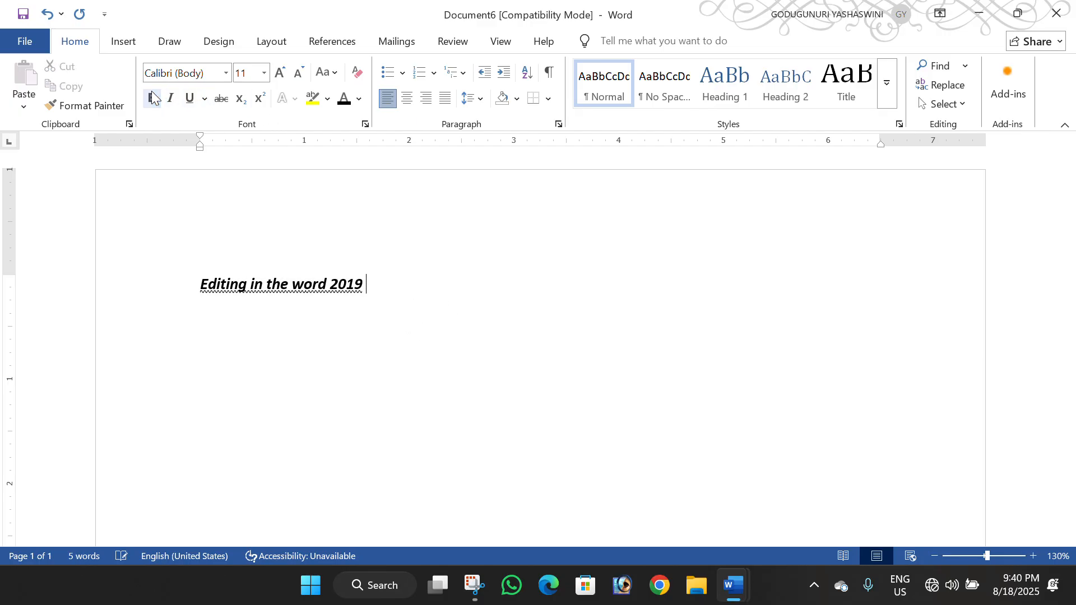
{"action": "left_click", "coordinate": [359, 101]}
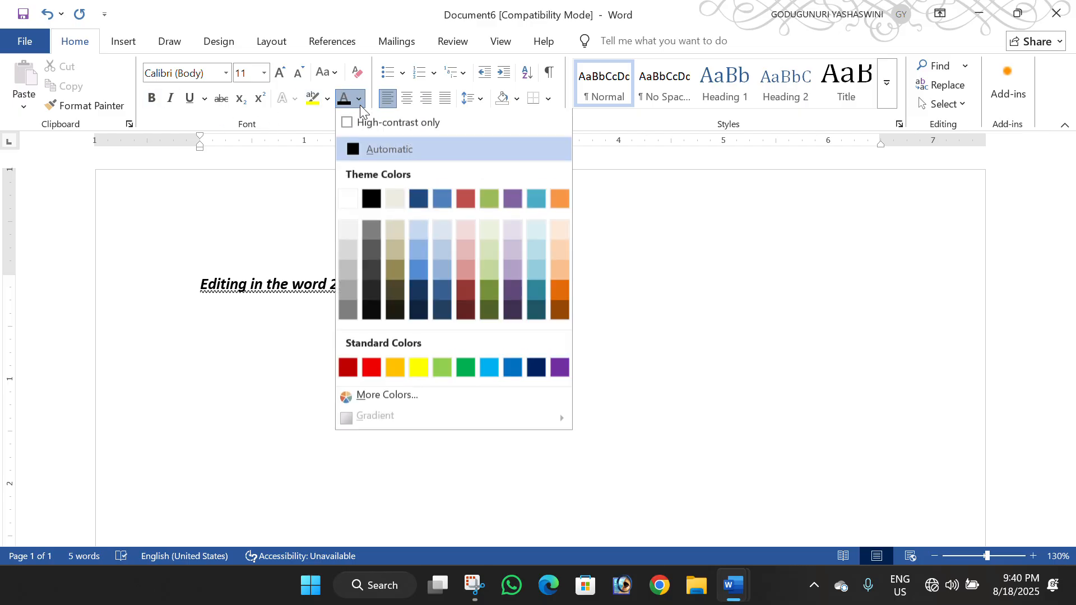
{"action": "left_click", "coordinate": [371, 370]}
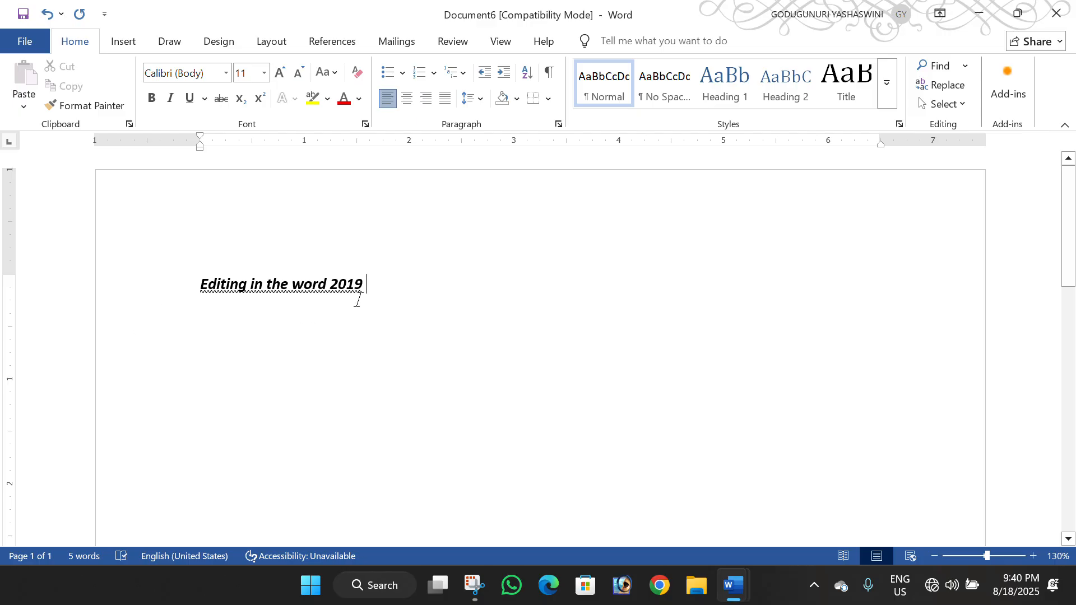
Remove the italic, underline and bold formatting from the line "Editing in the word 2019"
{"action": "left_click_drag", "start_coordinate": [377, 289], "coordinate": [211, 266]}
{"action": "left_click", "coordinate": [384, 300]}
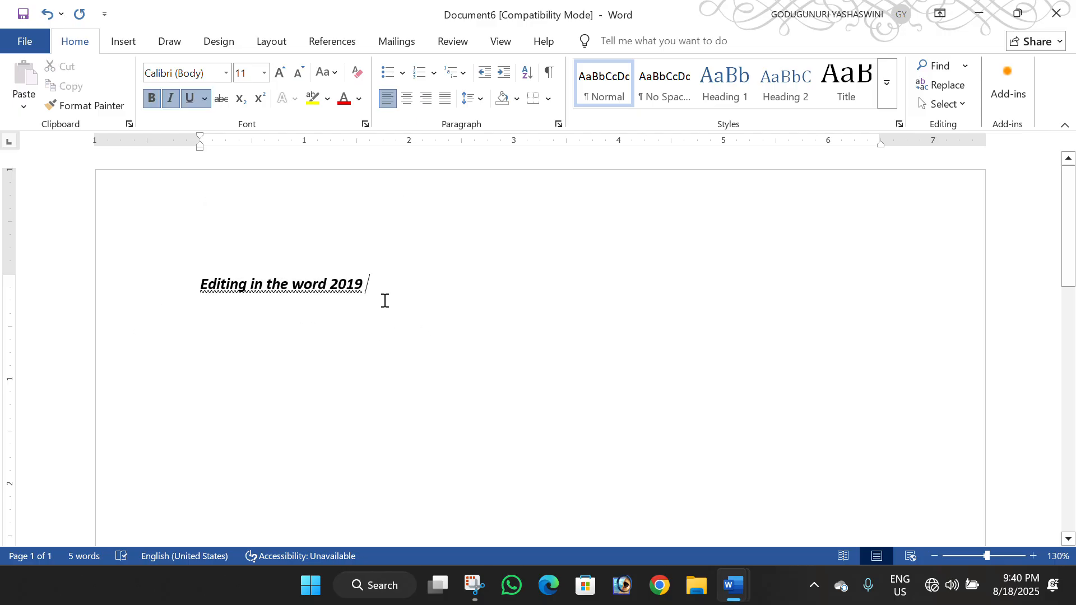
{"action": "left_click_drag", "start_coordinate": [372, 287], "coordinate": [211, 288]}
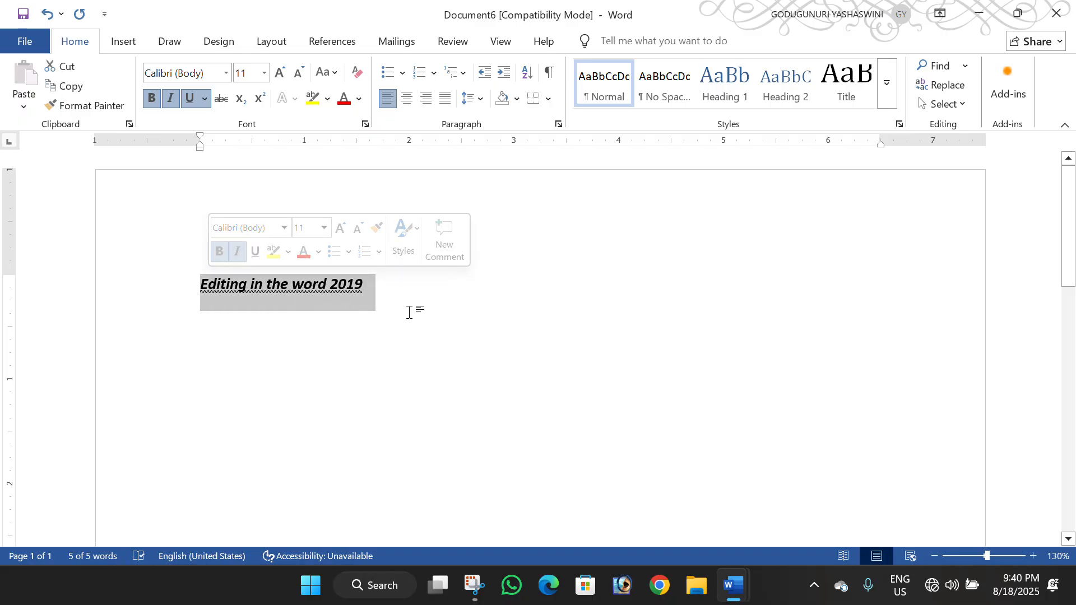
{"action": "left_click", "coordinate": [170, 98]}
{"action": "left_click", "coordinate": [206, 99]}
{"action": "left_click", "coordinate": [190, 98]}
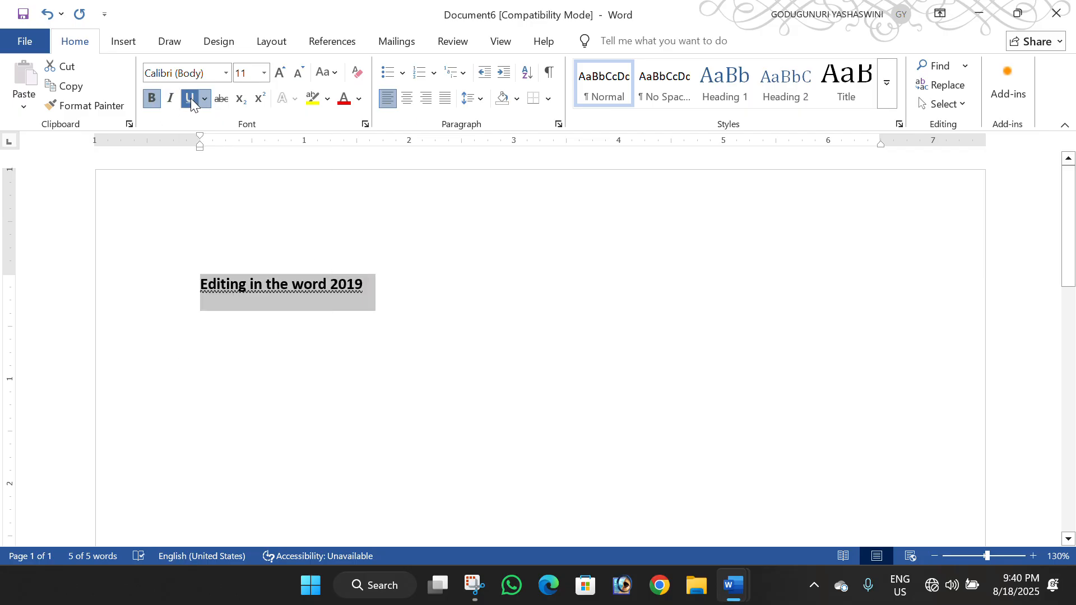
{"action": "key", "text": "ctrl+b"}
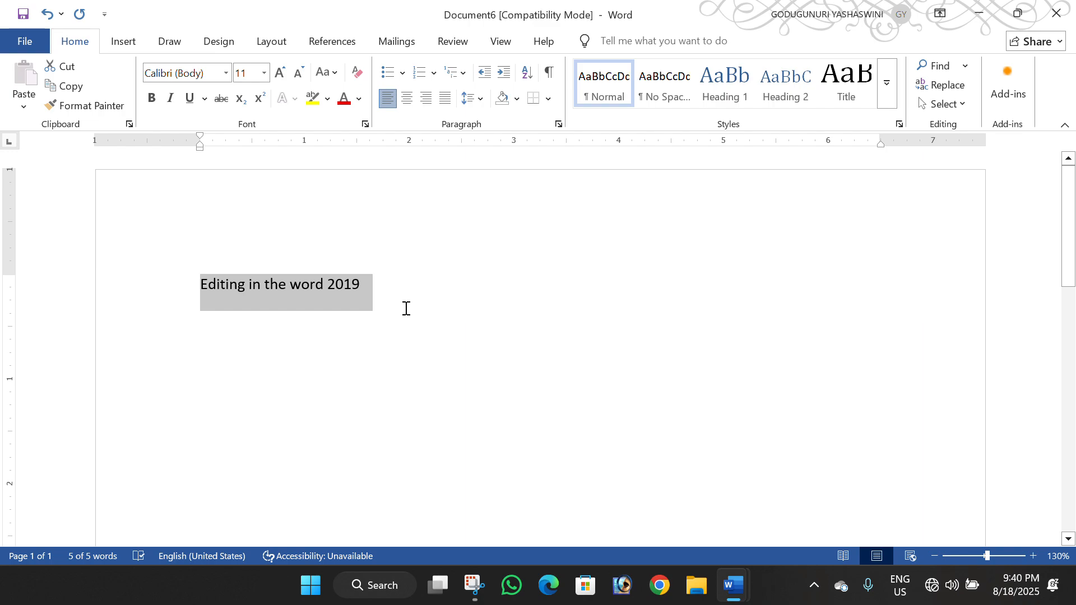
{"action": "left_click", "coordinate": [388, 310]}
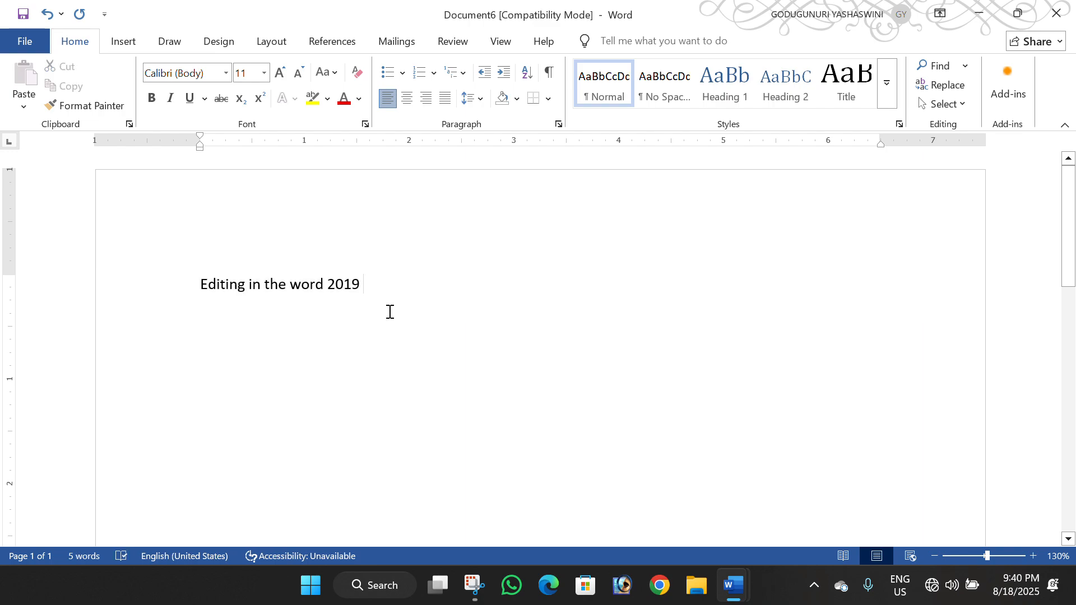
Try selecting the whole line and only the word "Editing", and clear the selection
{"action": "left_click_drag", "start_coordinate": [368, 281], "coordinate": [197, 282]}
{"action": "left_click", "coordinate": [246, 285]}
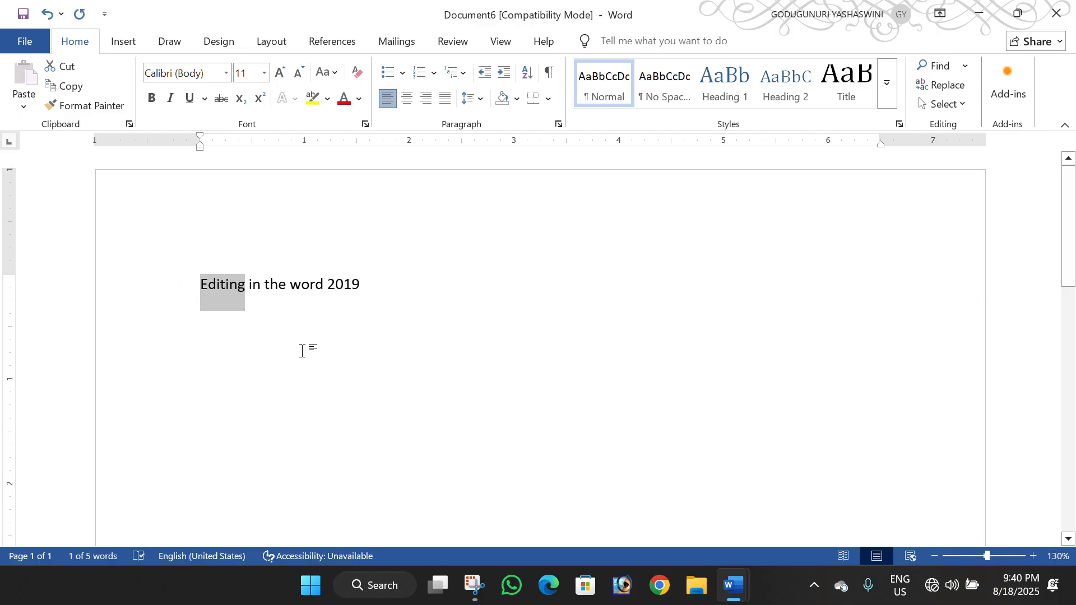
{"action": "left_click", "coordinate": [330, 360]}
{"action": "left_click", "coordinate": [367, 282]}
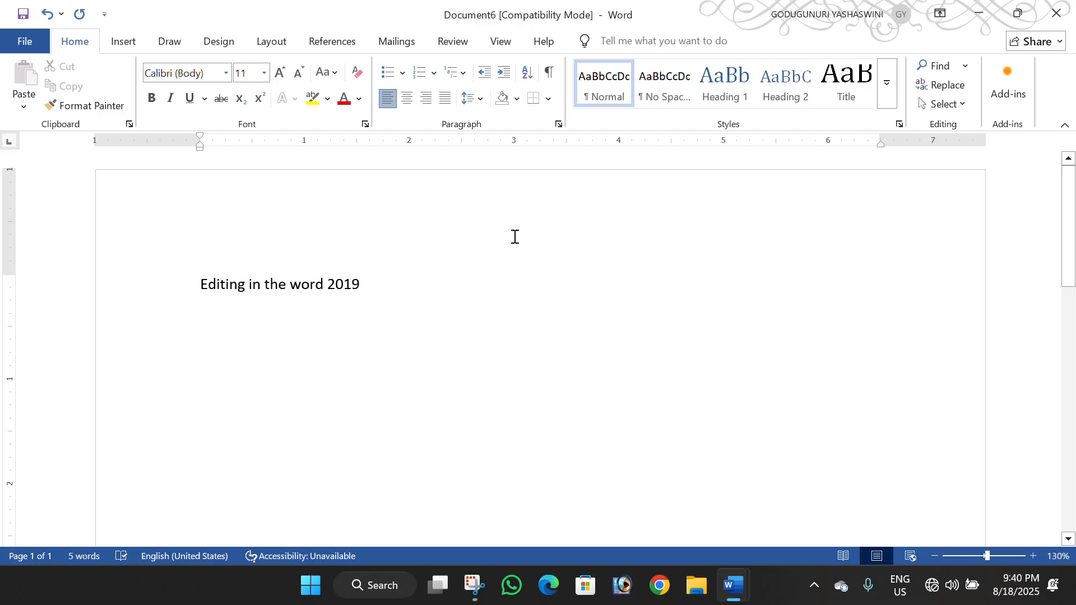
Minimize the document window, bring it back, and restore it down from full screen to a smaller window
{"action": "left_click", "coordinate": [975, 13]}
{"action": "mouse_move", "coordinate": [746, 589]}
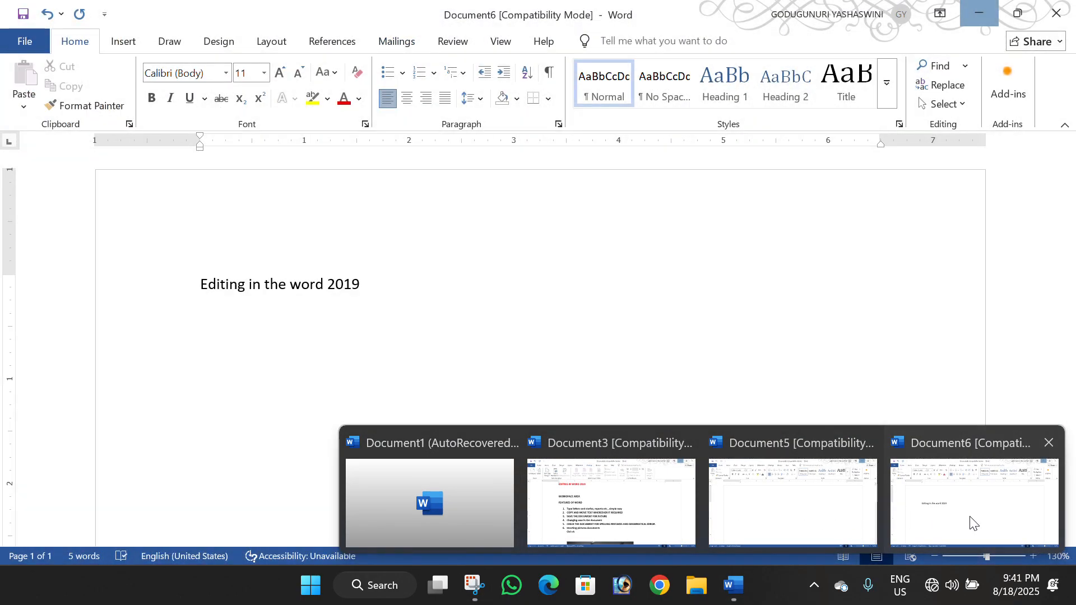
{"action": "left_click", "coordinate": [970, 519]}
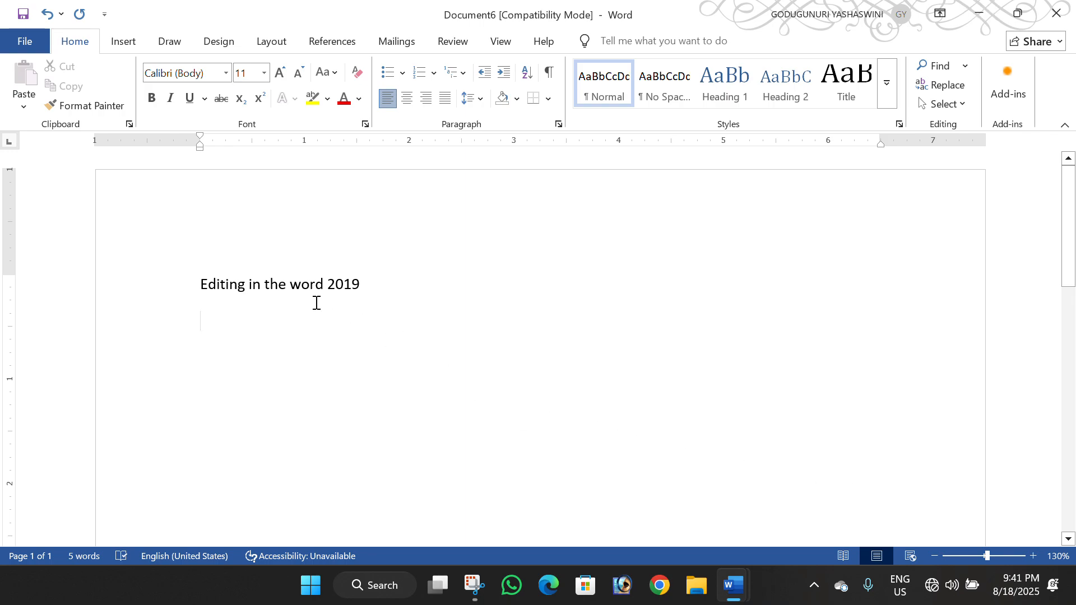
{"action": "left_click", "coordinate": [1014, 13]}
{"action": "key", "text": "Return"}
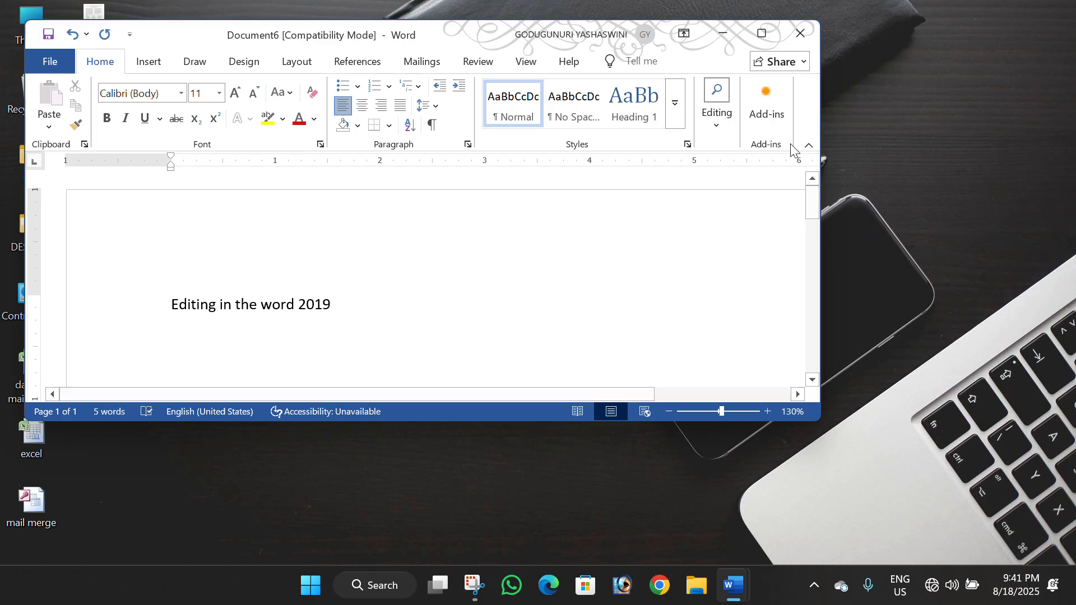
Maximize the document window, start closing the document, cancel the save prompt and put the cursor back at the end of the line
{"action": "left_click", "coordinate": [761, 34]}
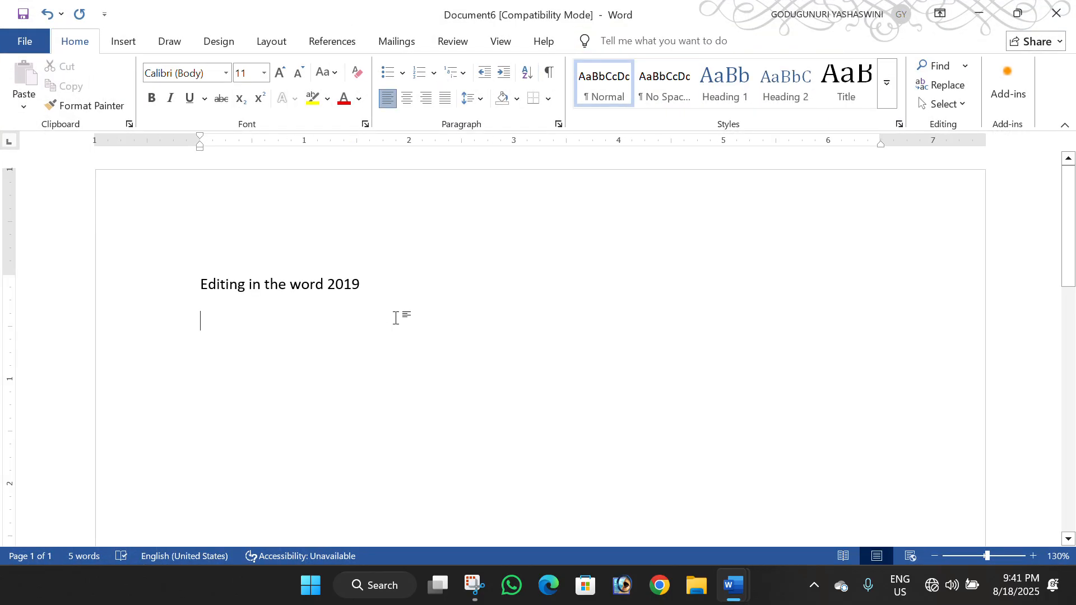
{"action": "left_click", "coordinate": [1056, 12]}
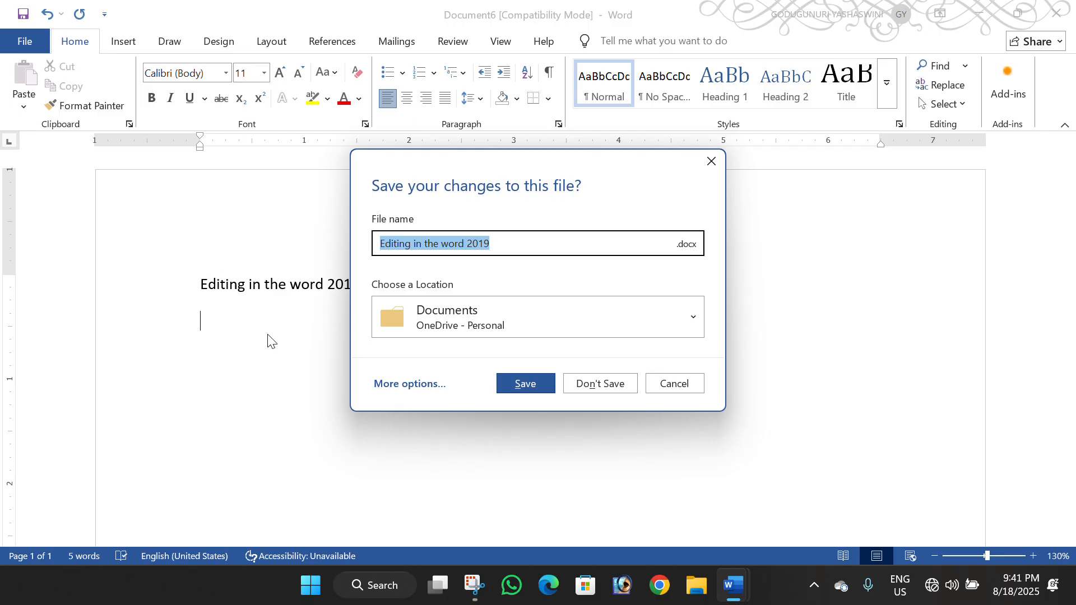
{"action": "left_click", "coordinate": [713, 168]}
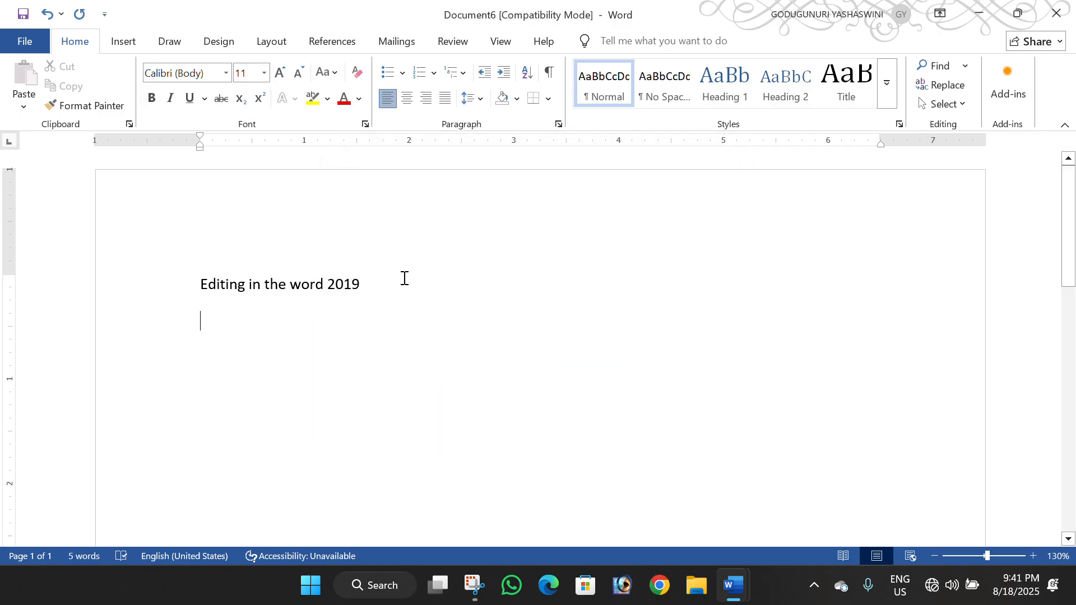
{"action": "left_click", "coordinate": [385, 295]}
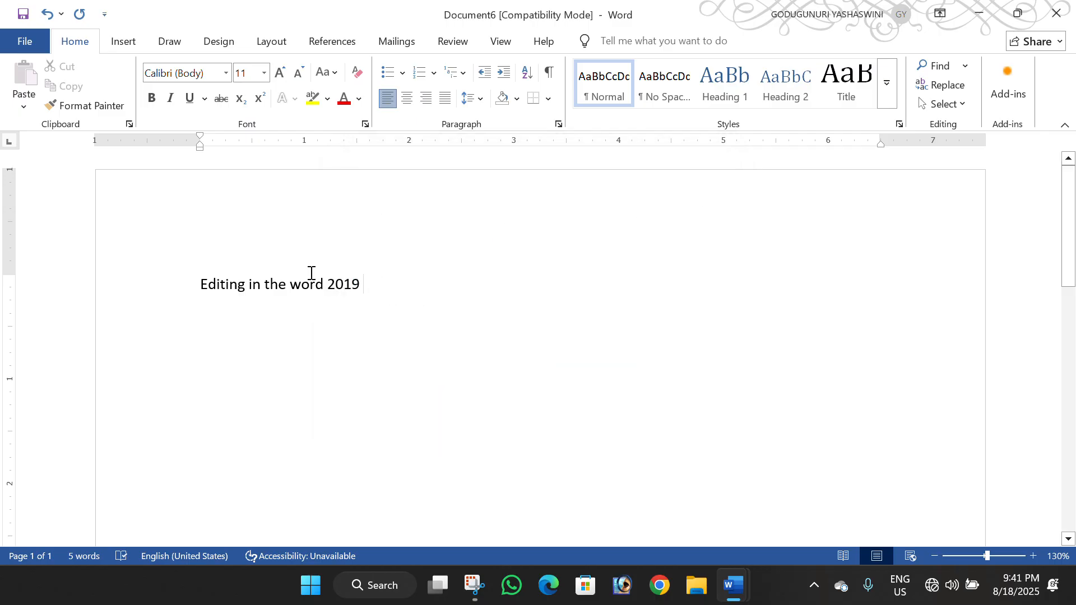
Start saving the document to the Desktop folder on this PC and enlarge the Save As window
{"action": "left_click", "coordinate": [34, 47]}
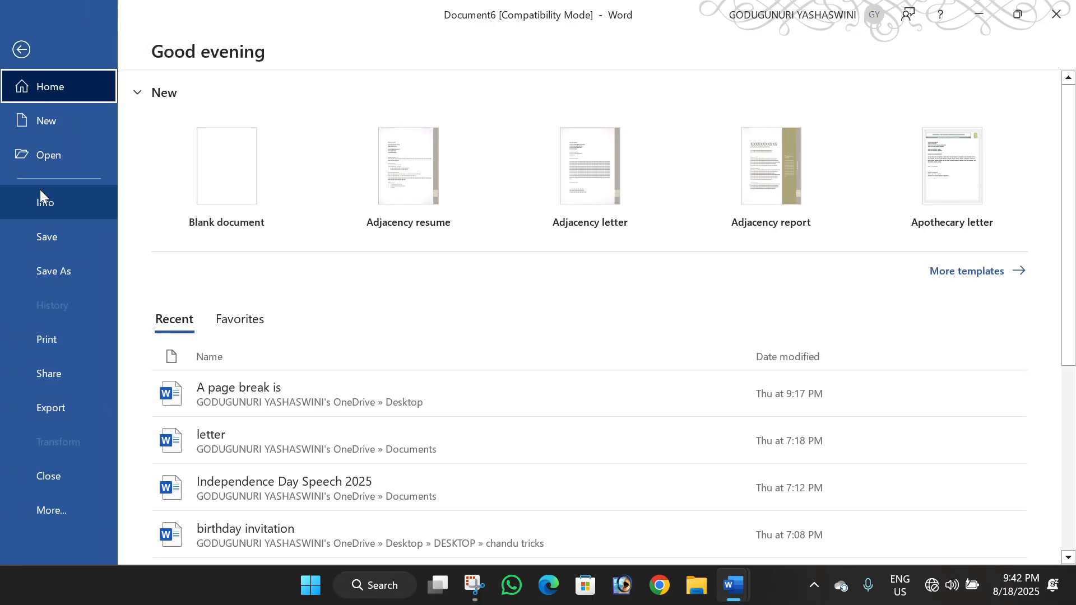
{"action": "left_click", "coordinate": [50, 235]}
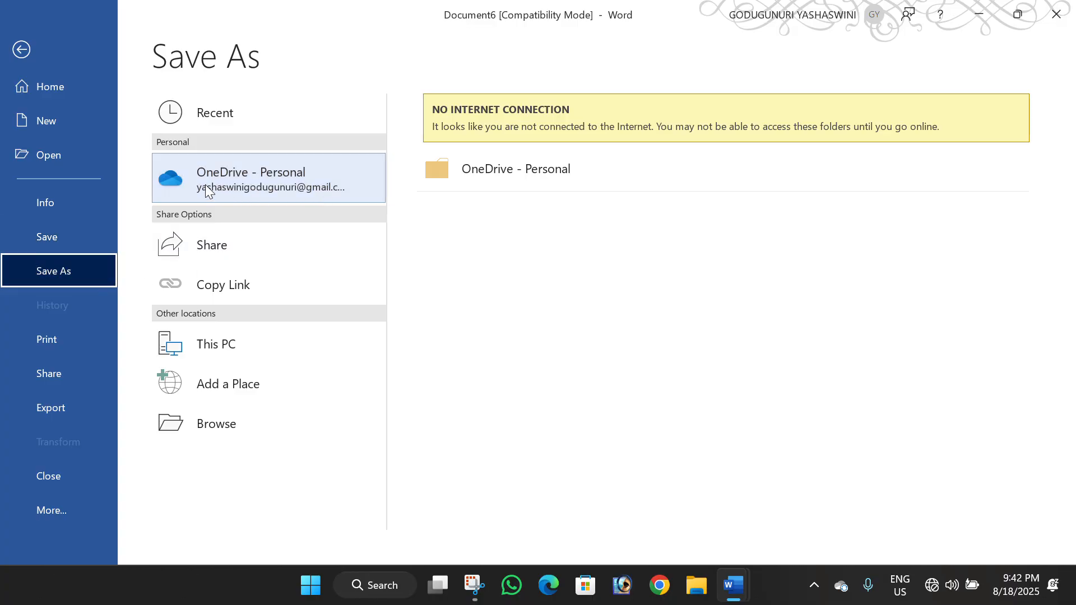
{"action": "left_click", "coordinate": [236, 343]}
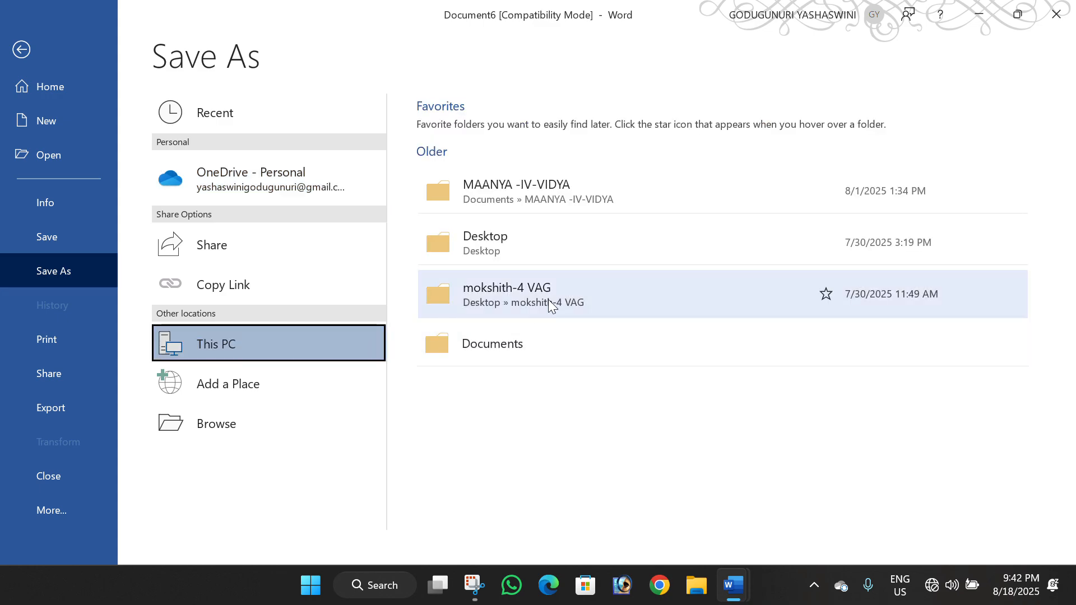
{"action": "left_click", "coordinate": [576, 255]}
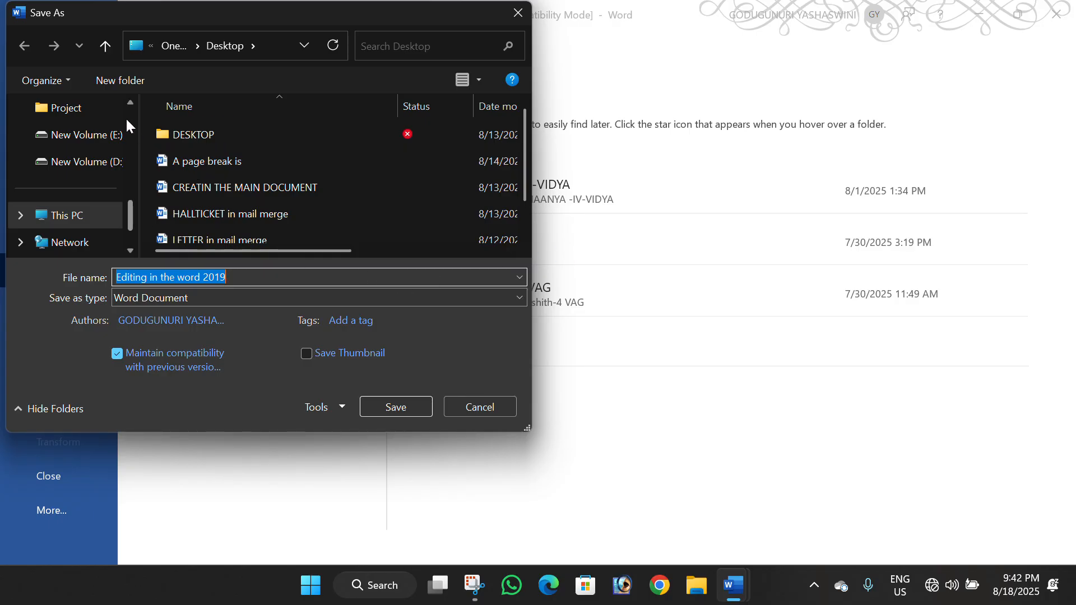
{"action": "scroll", "coordinate": [337, 225], "scroll_direction": "down", "scroll_amount": 1}
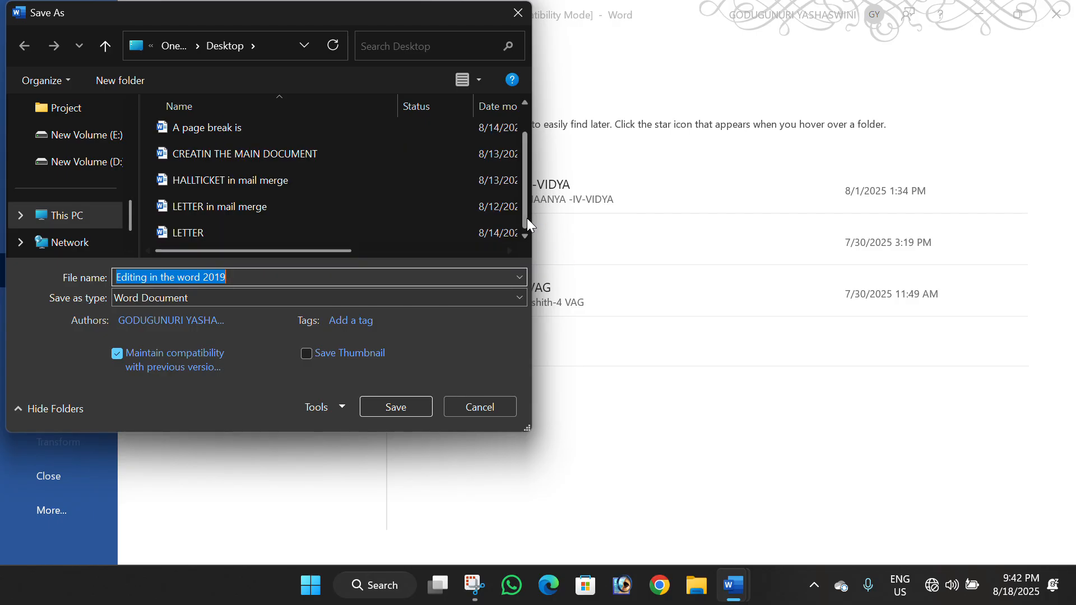
{"action": "left_click_drag", "start_coordinate": [533, 426], "coordinate": [931, 560]}
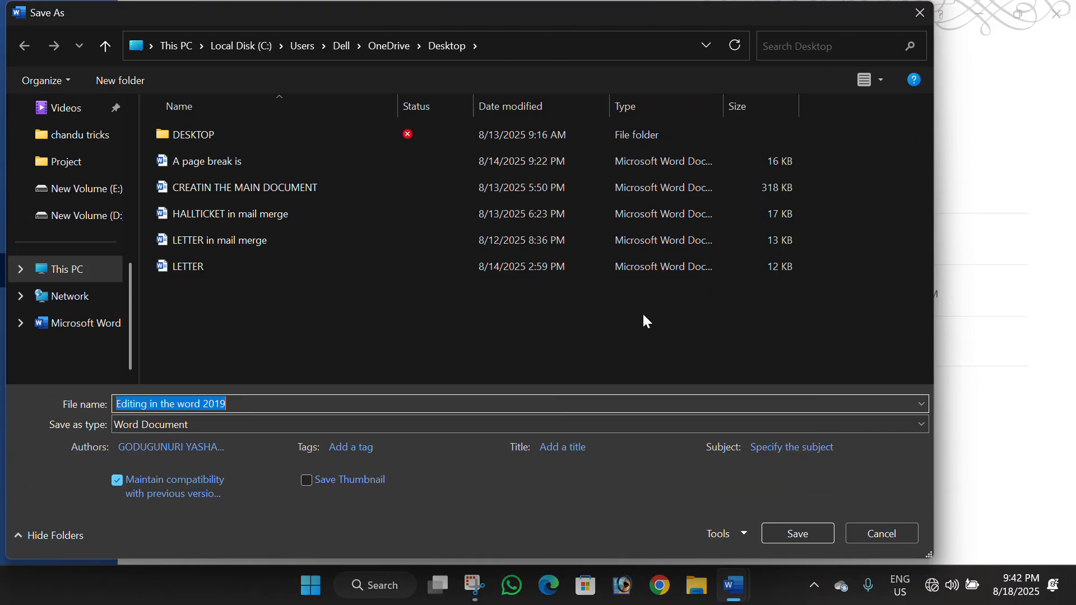
Create a new folder in the Desktop folder, name it with a person's first name, and open it
{"action": "right_click", "coordinate": [591, 317]}
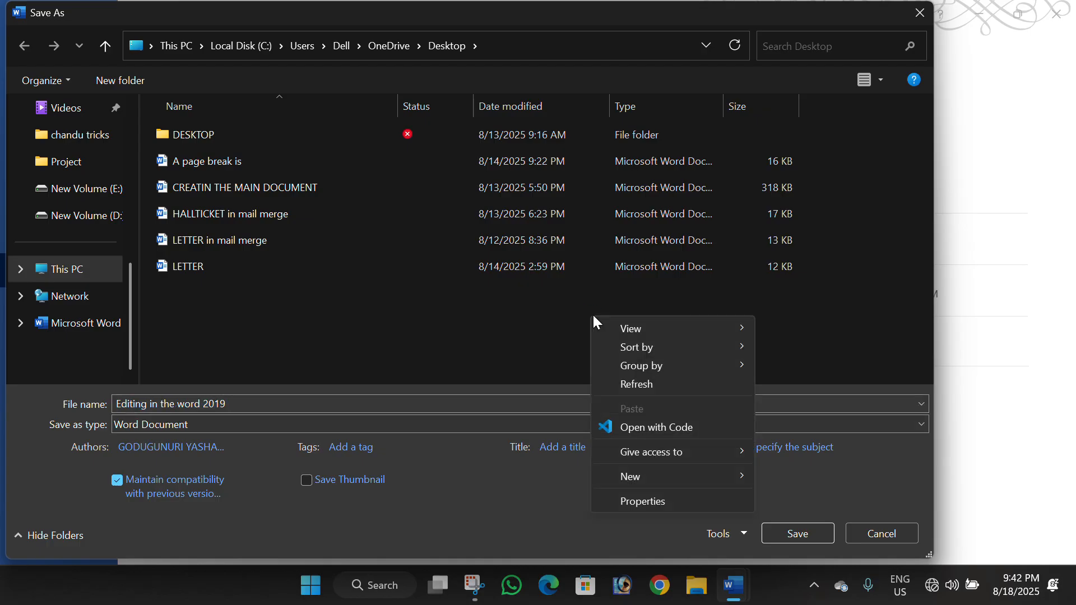
{"action": "mouse_move", "coordinate": [665, 473]}
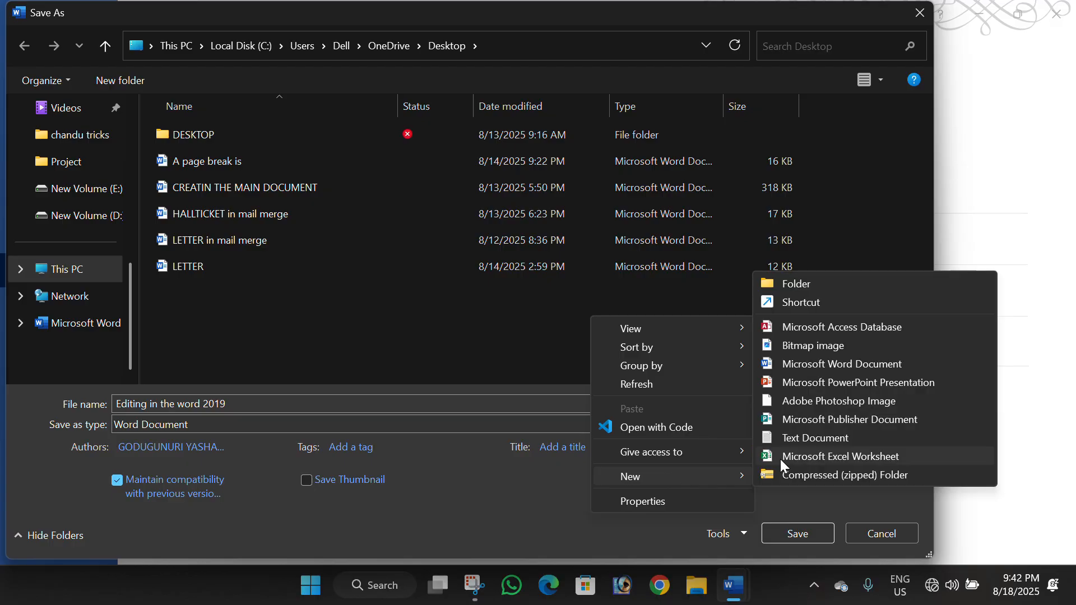
{"action": "left_click", "coordinate": [798, 287]}
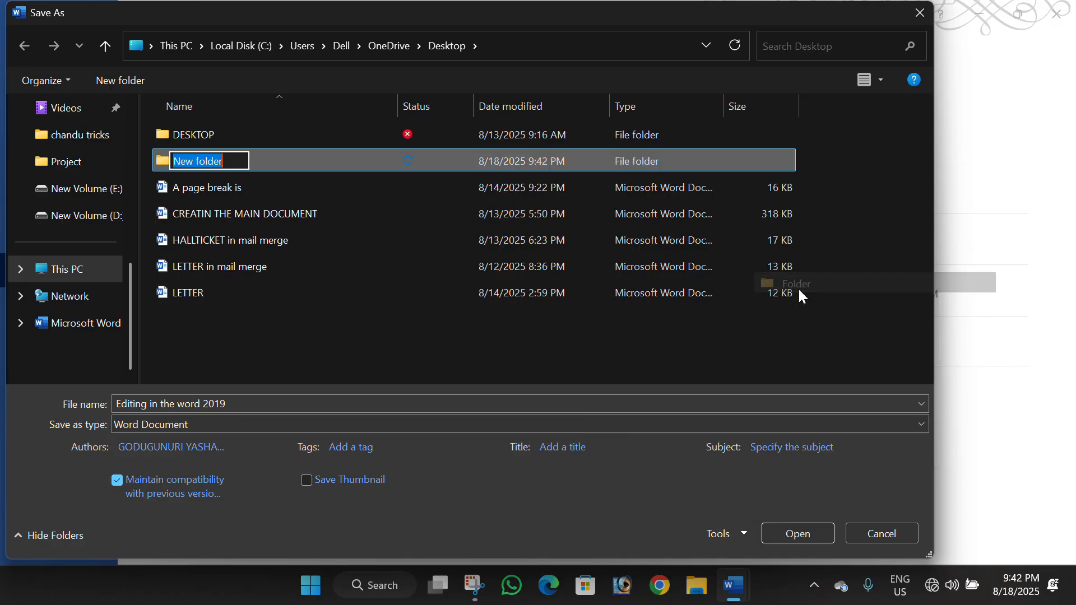
{"action": "type", "text": "latha"}
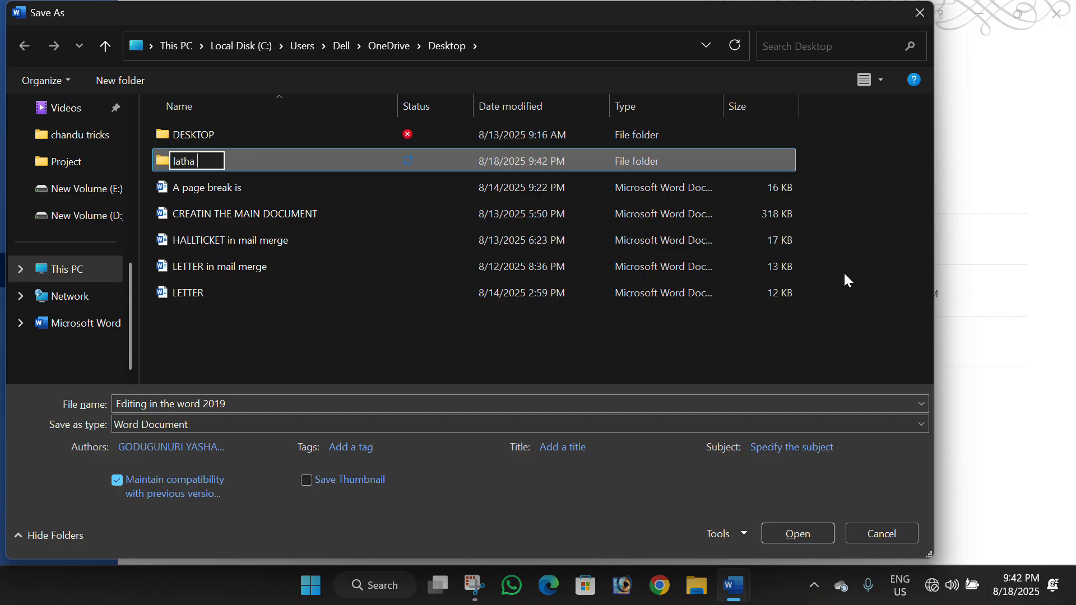
{"action": "left_click", "coordinate": [343, 167]}
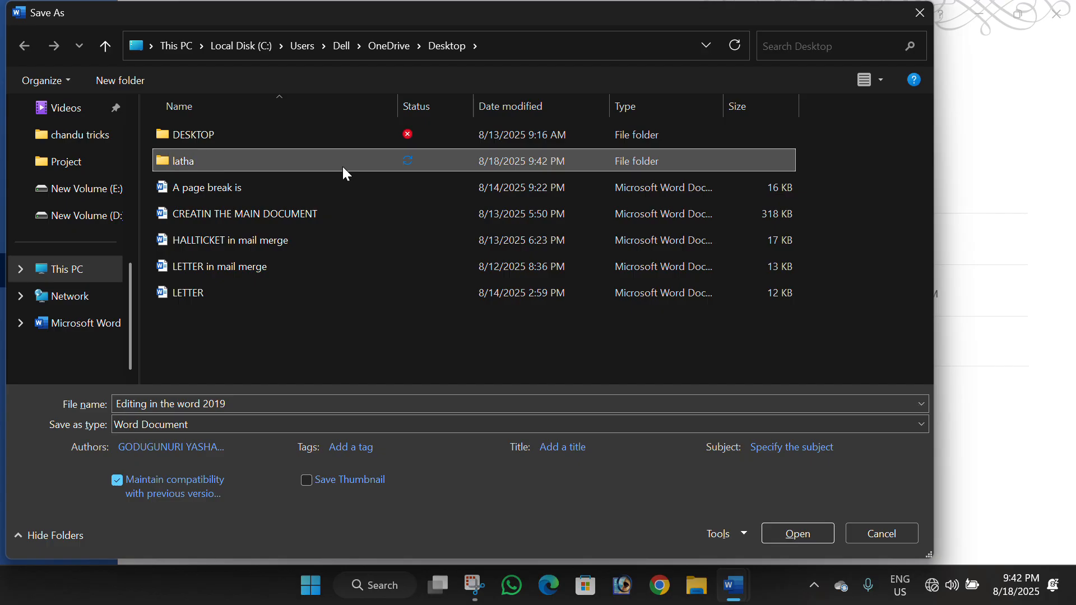
{"action": "double_click", "coordinate": [344, 167]}
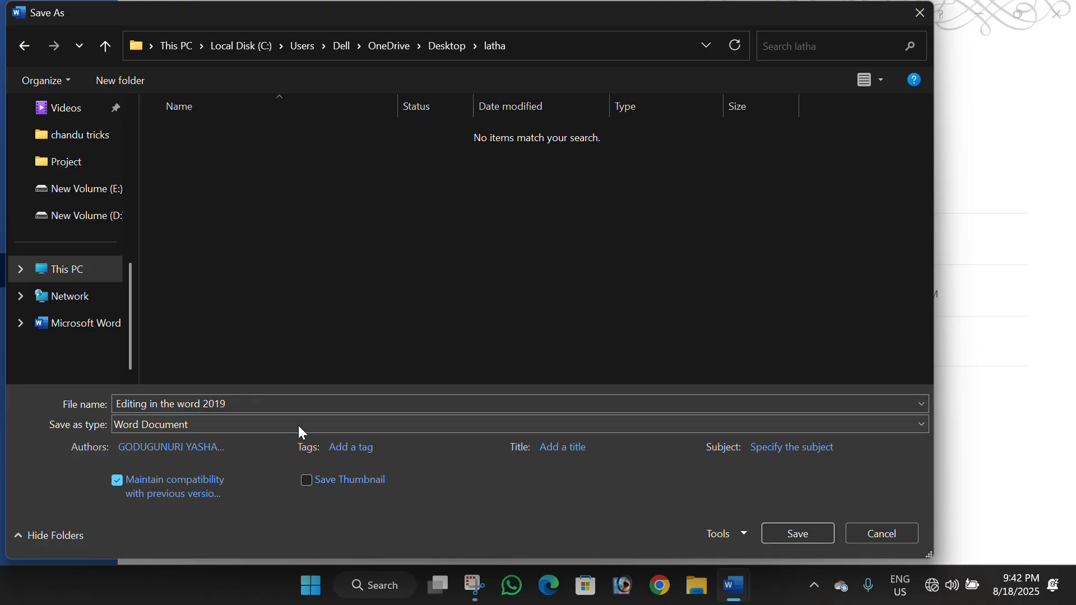
Save the document in the new folder as "Editing in the word 2019" with the Word Document file type
{"action": "left_click", "coordinate": [234, 403]}
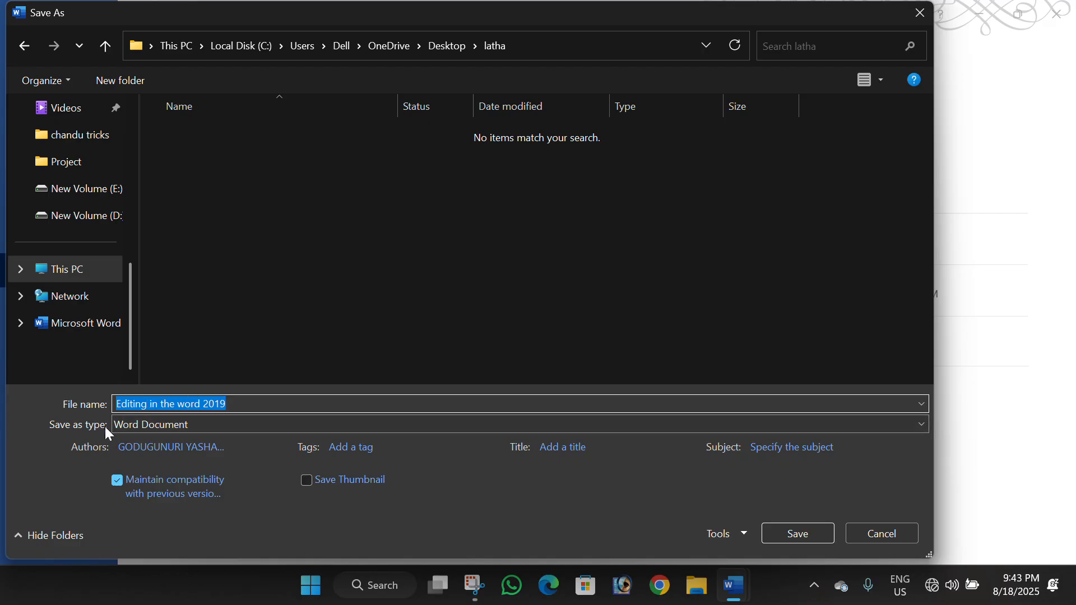
{"action": "left_click", "coordinate": [203, 424]}
{"action": "left_click", "coordinate": [287, 168]}
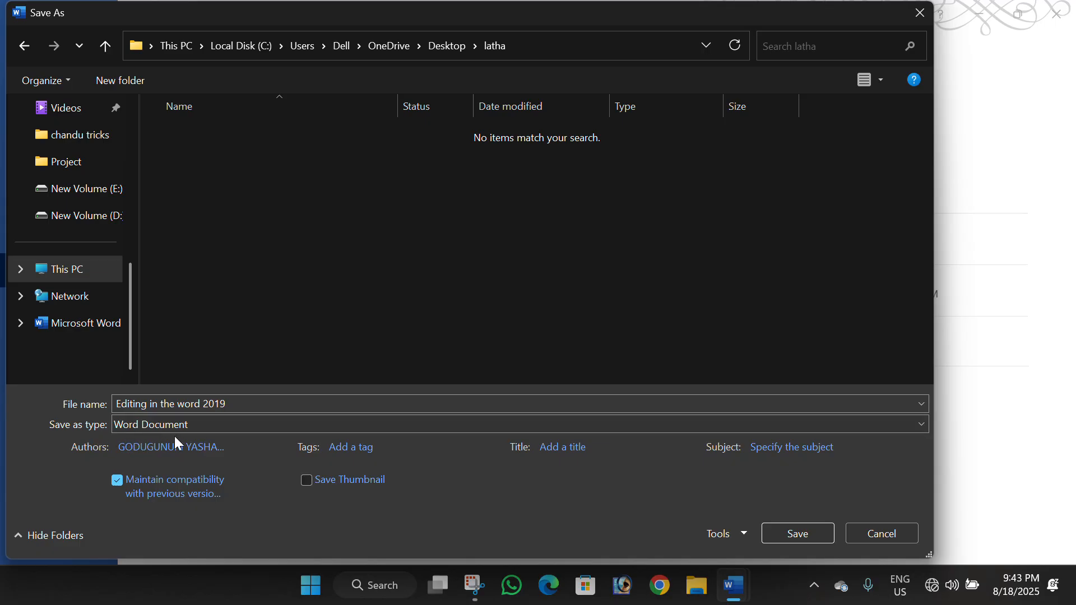
{"action": "left_click", "coordinate": [792, 539]}
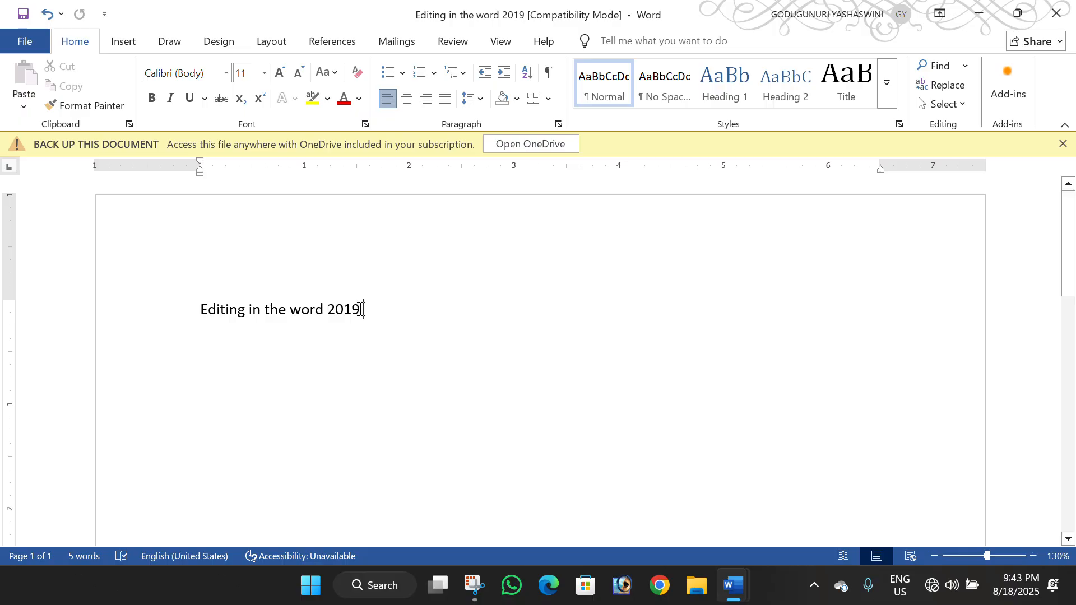
Change the font colour of the line "Editing in the word 2019" to standard red
{"action": "left_click_drag", "start_coordinate": [348, 304], "coordinate": [206, 307]}
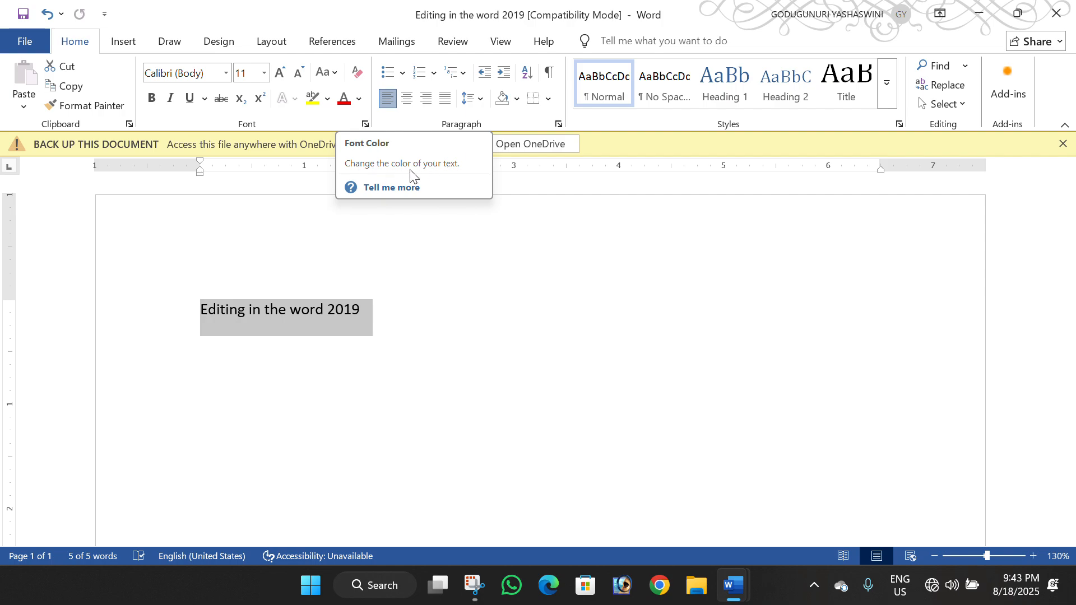
{"action": "left_click", "coordinate": [359, 98]}
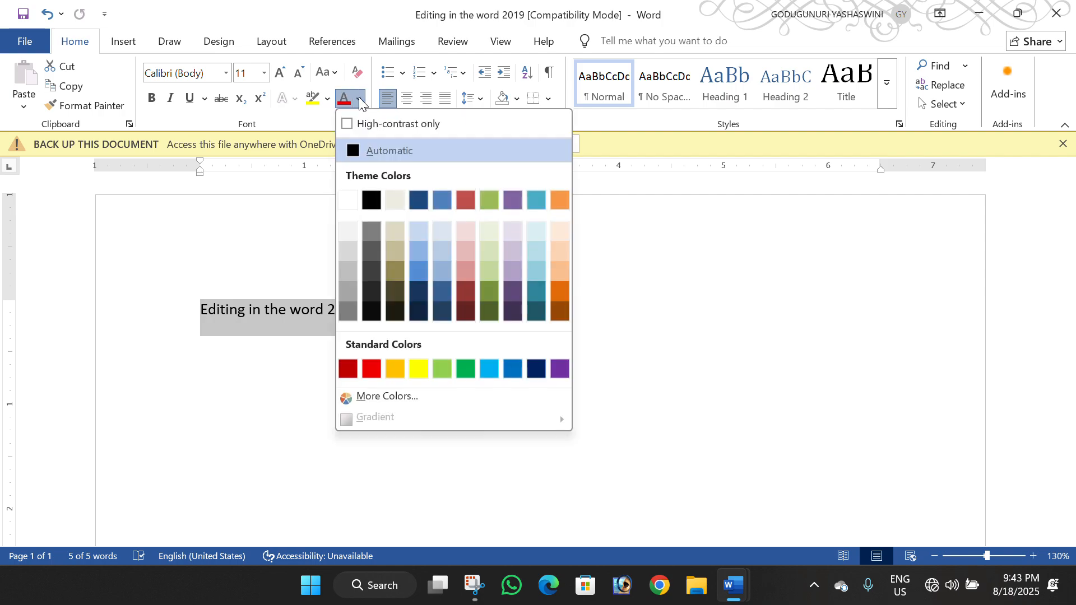
{"action": "left_click", "coordinate": [371, 369]}
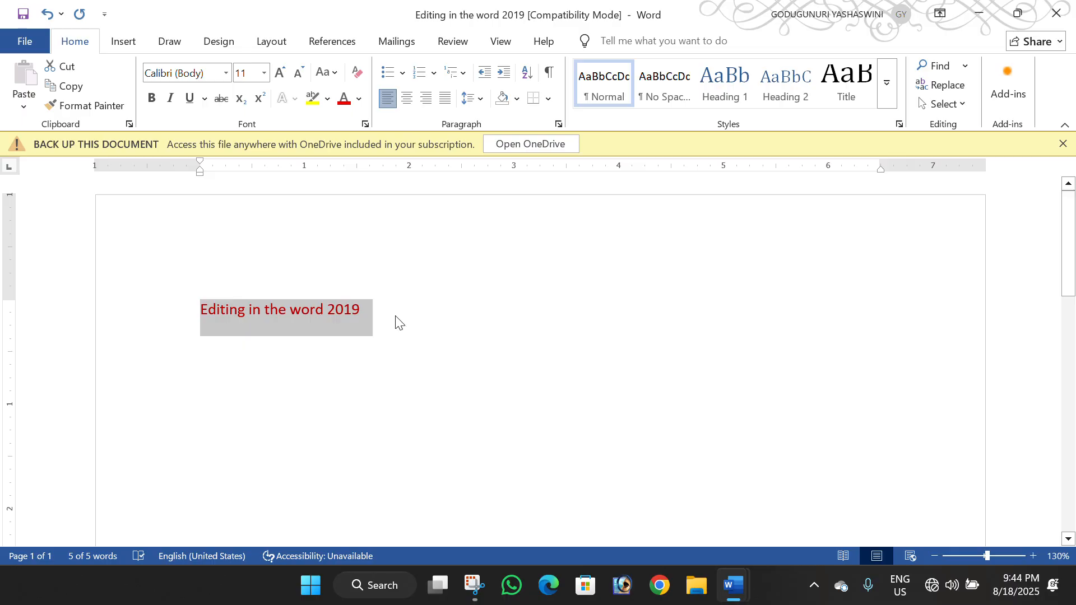
Increase the font size of the selected line in increments to 24
{"action": "left_click", "coordinate": [279, 73]}
{"action": "left_click", "coordinate": [279, 73]}
{"action": "left_click", "coordinate": [279, 73]}
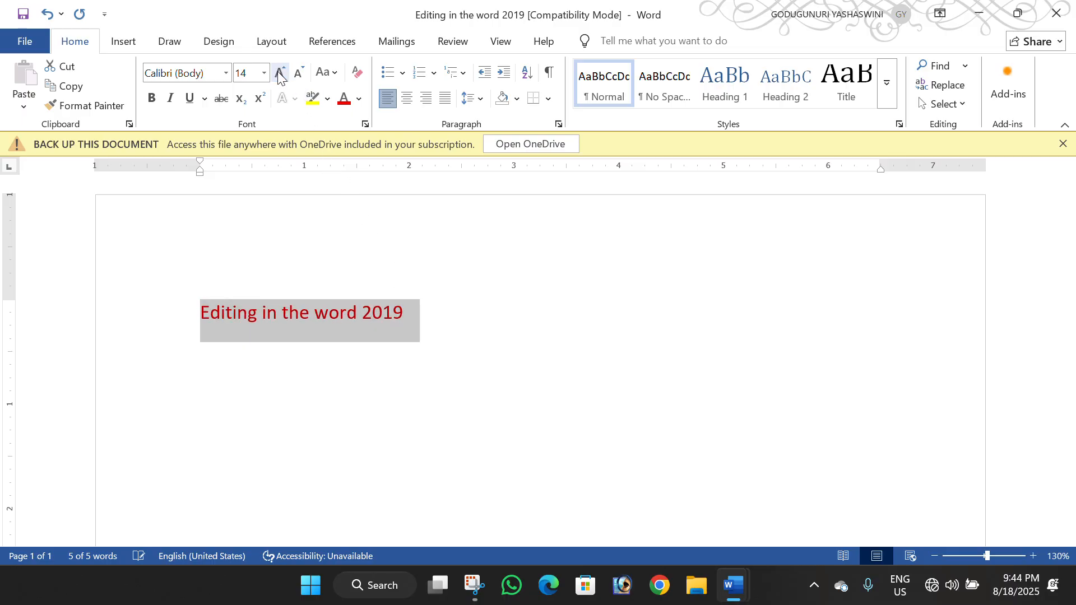
{"action": "left_click", "coordinate": [279, 73]}
{"action": "left_click", "coordinate": [279, 73]}
{"action": "left_click", "coordinate": [280, 73]}
{"action": "left_click", "coordinate": [280, 73]}
{"action": "left_click", "coordinate": [280, 73]}
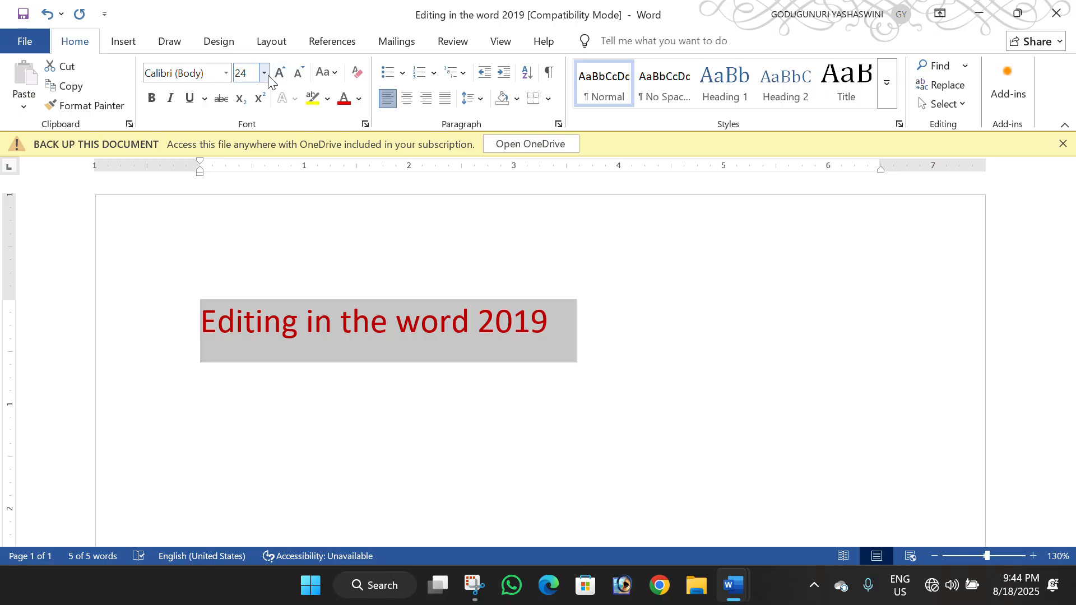
Set the line's font size to 72, the largest preset, and increase it in increments to 120
{"action": "left_click", "coordinate": [264, 73]}
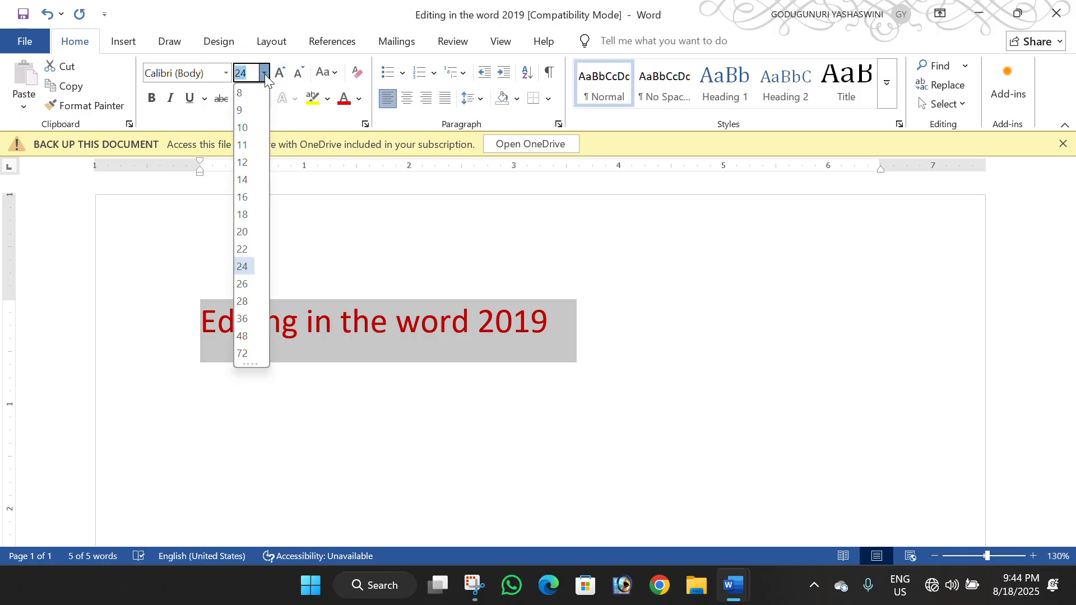
{"action": "left_click", "coordinate": [250, 353]}
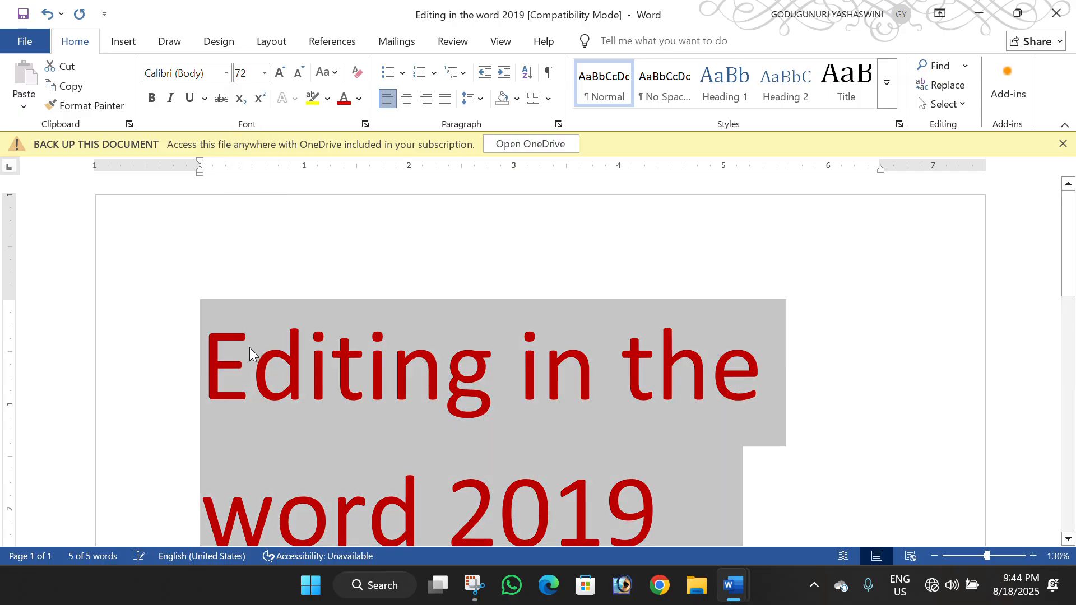
{"action": "left_click", "coordinate": [266, 73]}
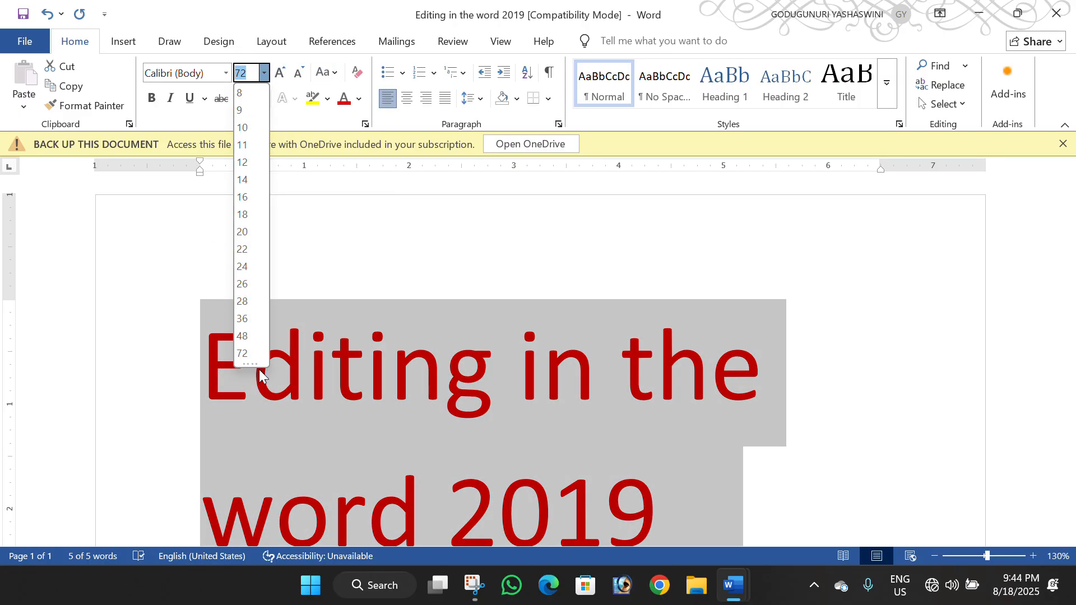
{"action": "left_click", "coordinate": [281, 77]}
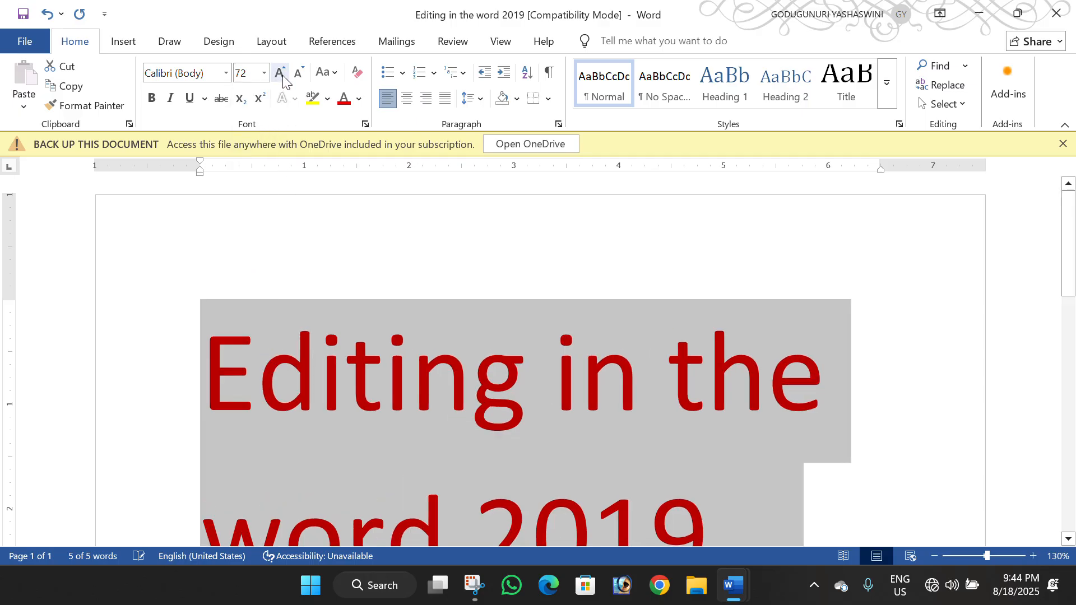
{"action": "left_click", "coordinate": [282, 75]}
{"action": "left_click", "coordinate": [283, 75]}
{"action": "left_click", "coordinate": [282, 75]}
{"action": "left_click", "coordinate": [282, 75]}
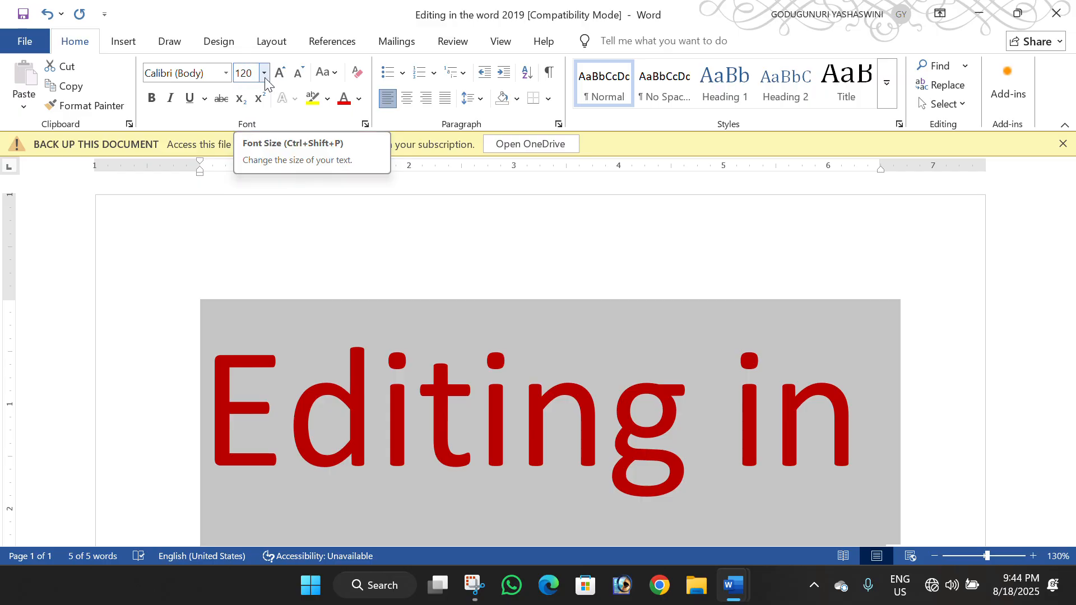
Set the line's font size back to 72, decrease it in increments to 28, and clear the selection
{"action": "left_click", "coordinate": [265, 79]}
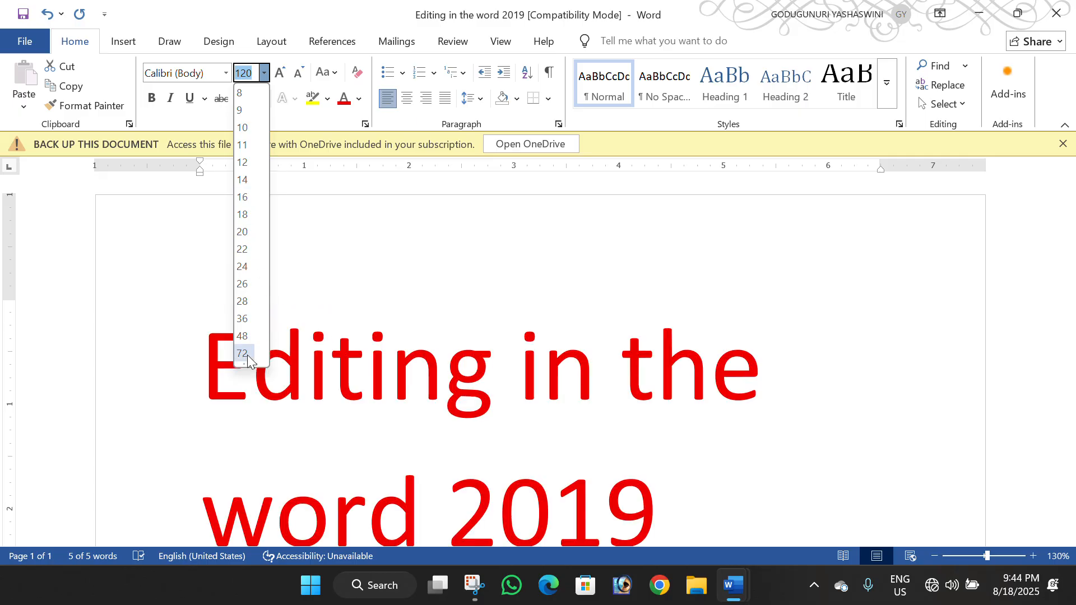
{"action": "left_click", "coordinate": [250, 355]}
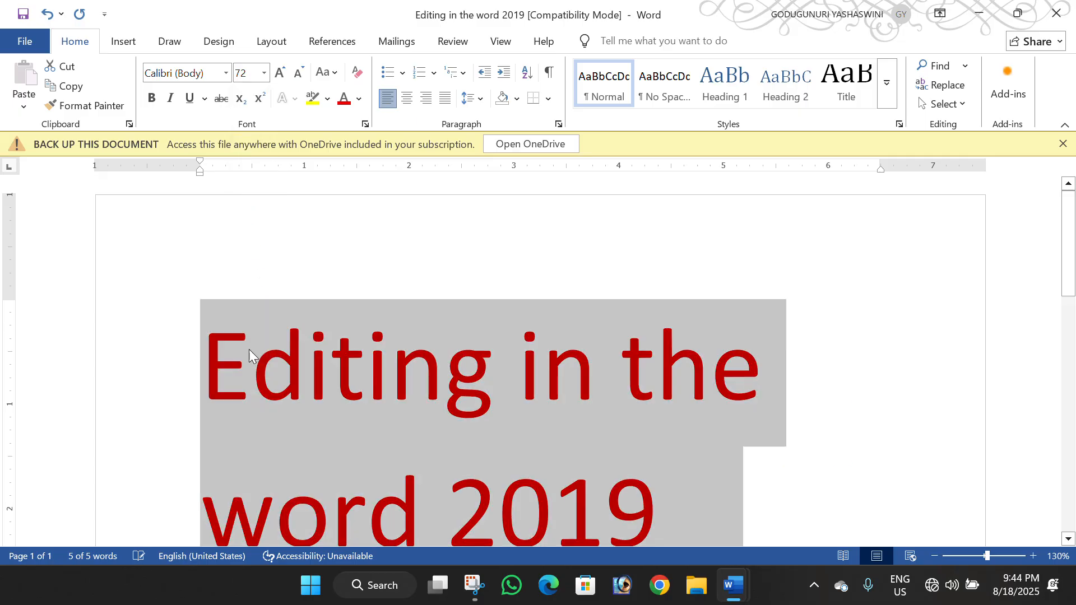
{"action": "left_click", "coordinate": [301, 73]}
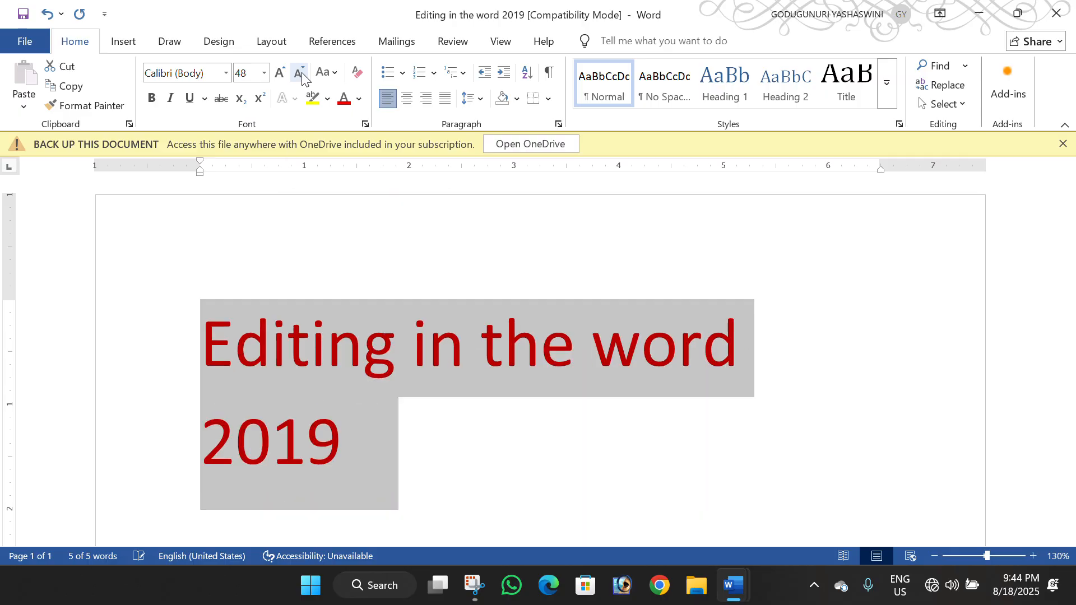
{"action": "left_click", "coordinate": [301, 73]}
{"action": "left_click", "coordinate": [301, 72]}
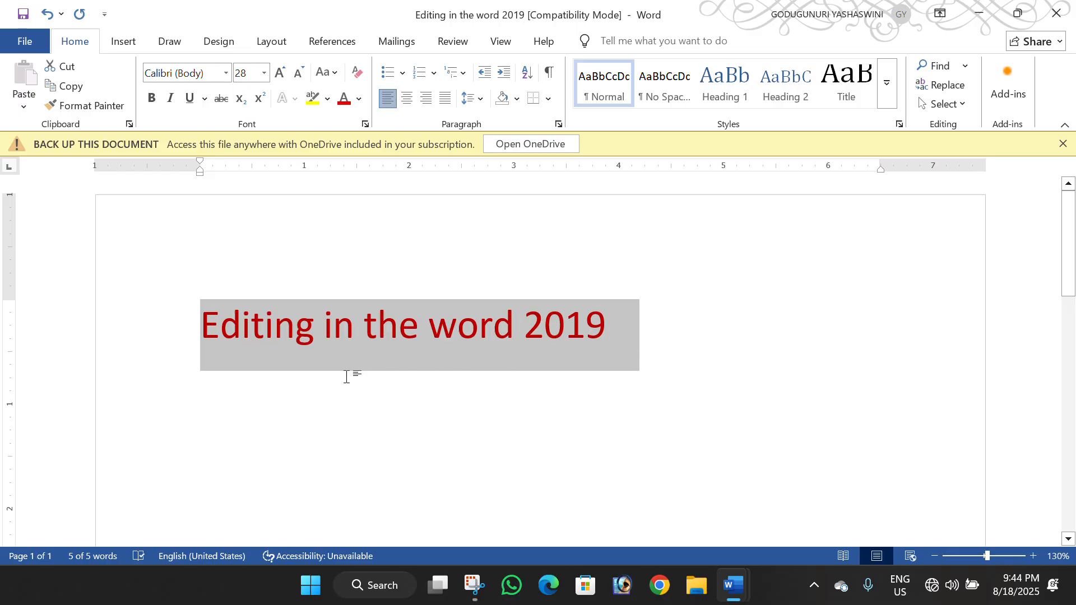
{"action": "left_click", "coordinate": [657, 343]}
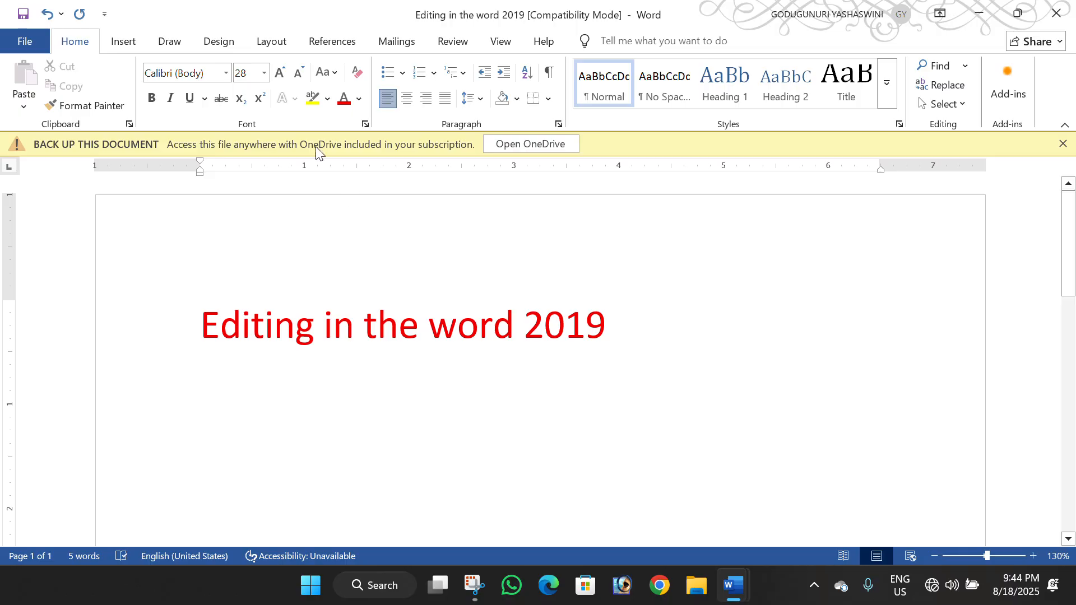
Select the line "Editing in the word 2019" and increase its font size in increments to 110
{"action": "left_click", "coordinate": [283, 72]}
{"action": "left_click", "coordinate": [283, 73]}
{"action": "left_click", "coordinate": [283, 72]}
{"action": "left_click", "coordinate": [283, 73]}
{"action": "left_click_drag", "start_coordinate": [617, 336], "coordinate": [213, 302]}
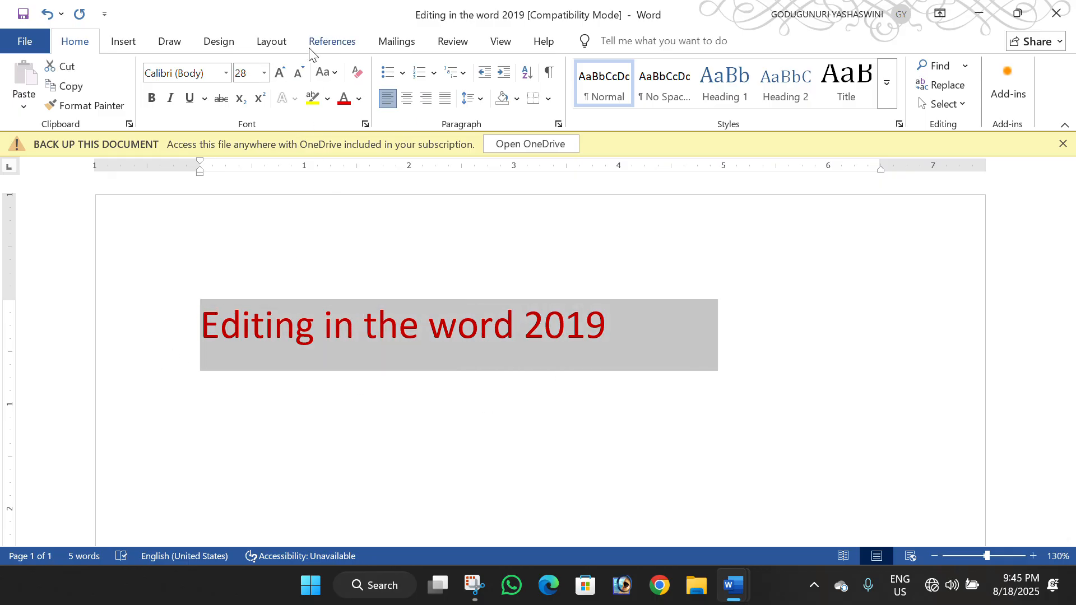
{"action": "left_click", "coordinate": [281, 74]}
{"action": "left_click", "coordinate": [281, 74]}
{"action": "left_click", "coordinate": [282, 74]}
{"action": "left_click", "coordinate": [282, 73]}
{"action": "left_click", "coordinate": [281, 74]}
{"action": "left_click", "coordinate": [285, 78]}
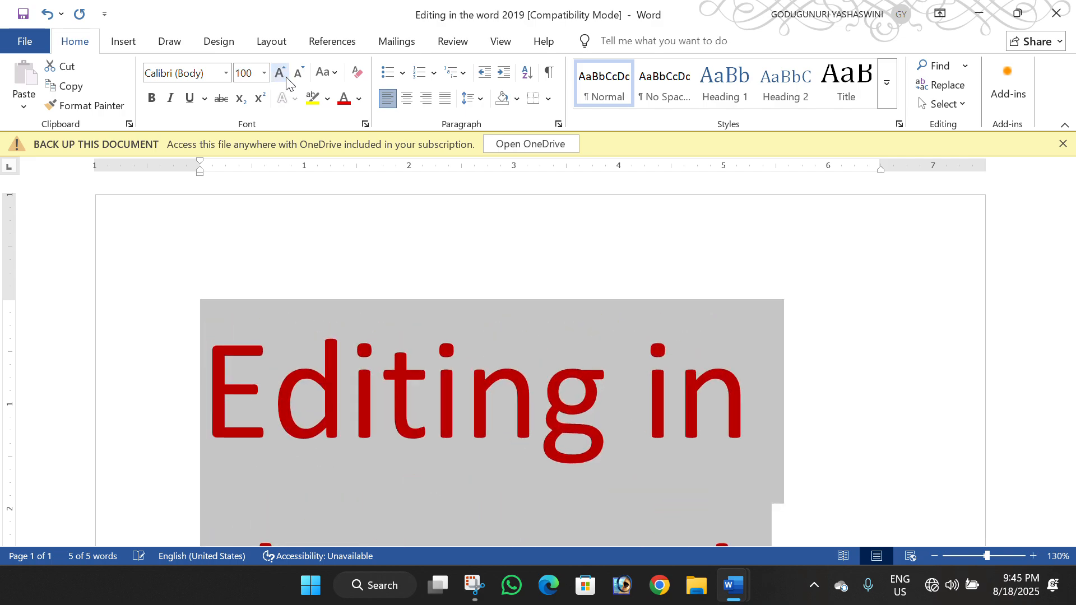
{"action": "left_click", "coordinate": [285, 78]}
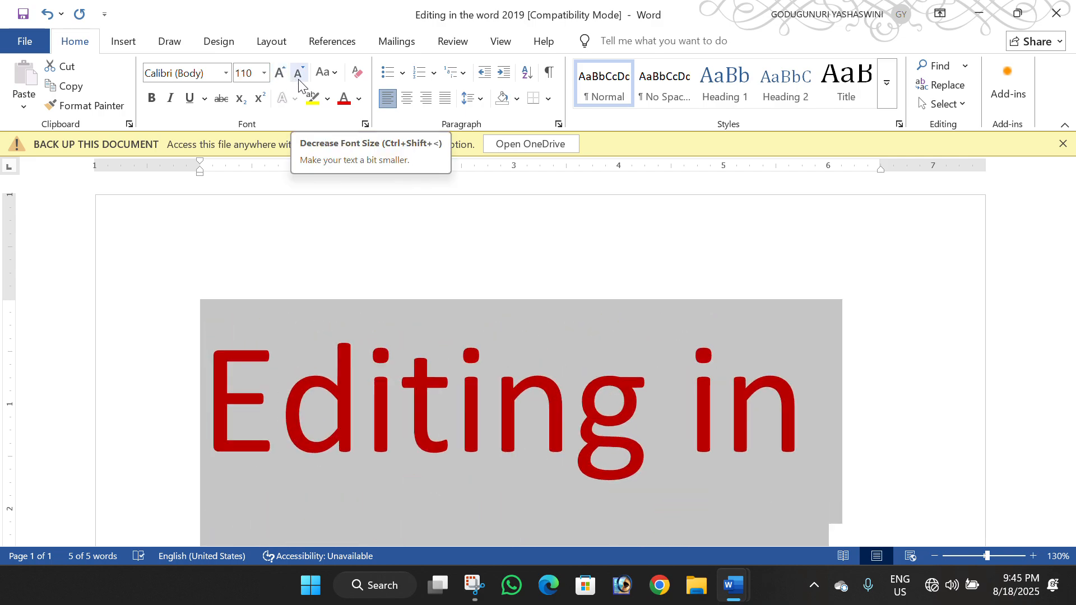
Decrease the font size of the selected line in increments to 36
{"action": "left_click", "coordinate": [297, 75]}
{"action": "left_click", "coordinate": [297, 75]}
{"action": "left_click", "coordinate": [297, 75]}
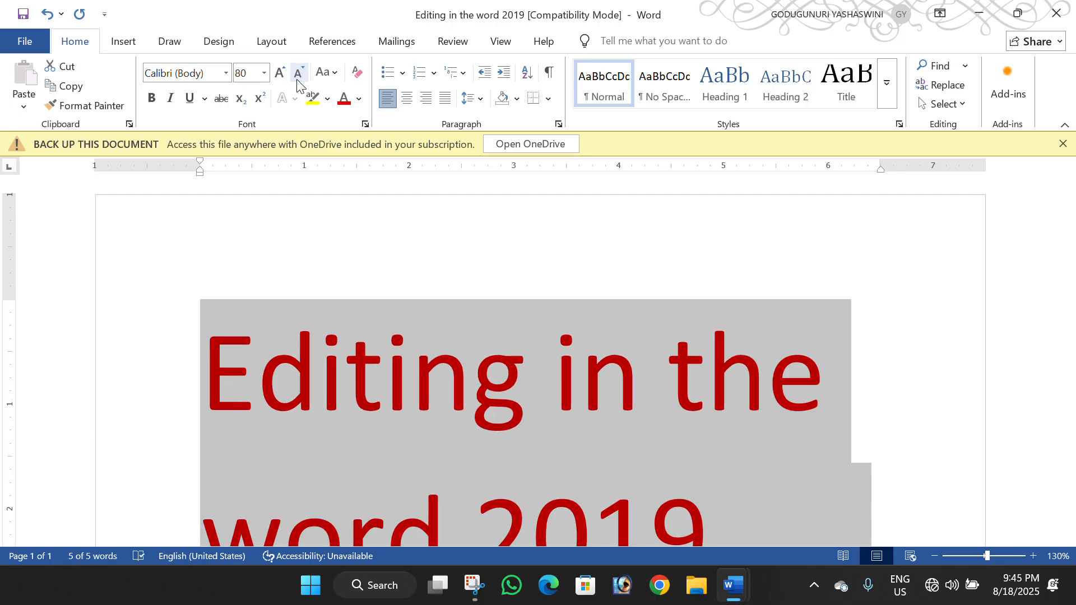
{"action": "left_click", "coordinate": [298, 84]}
{"action": "left_click", "coordinate": [298, 84]}
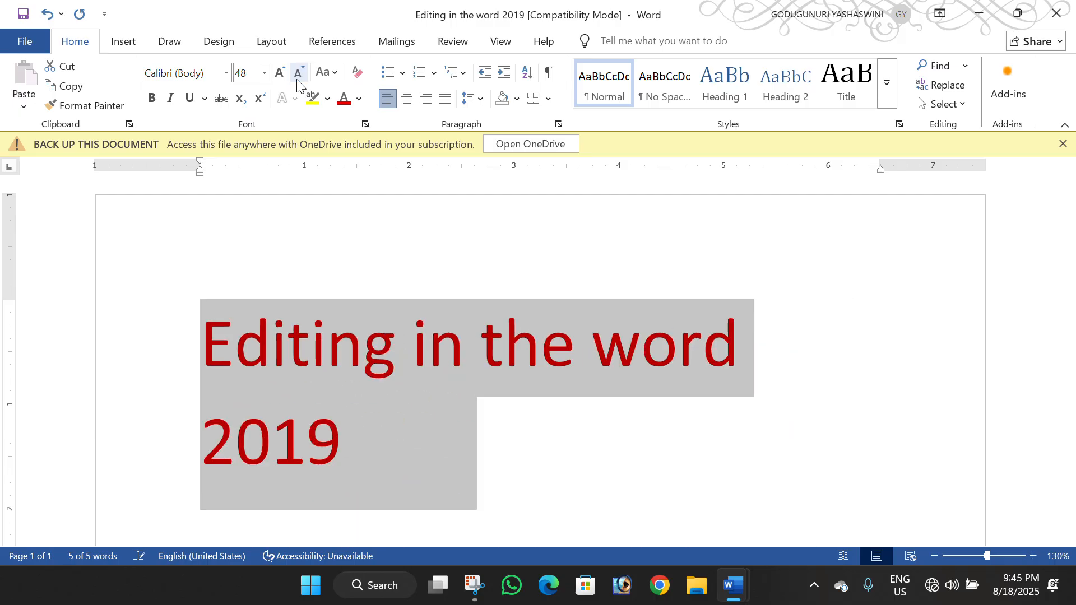
{"action": "left_click", "coordinate": [298, 82]}
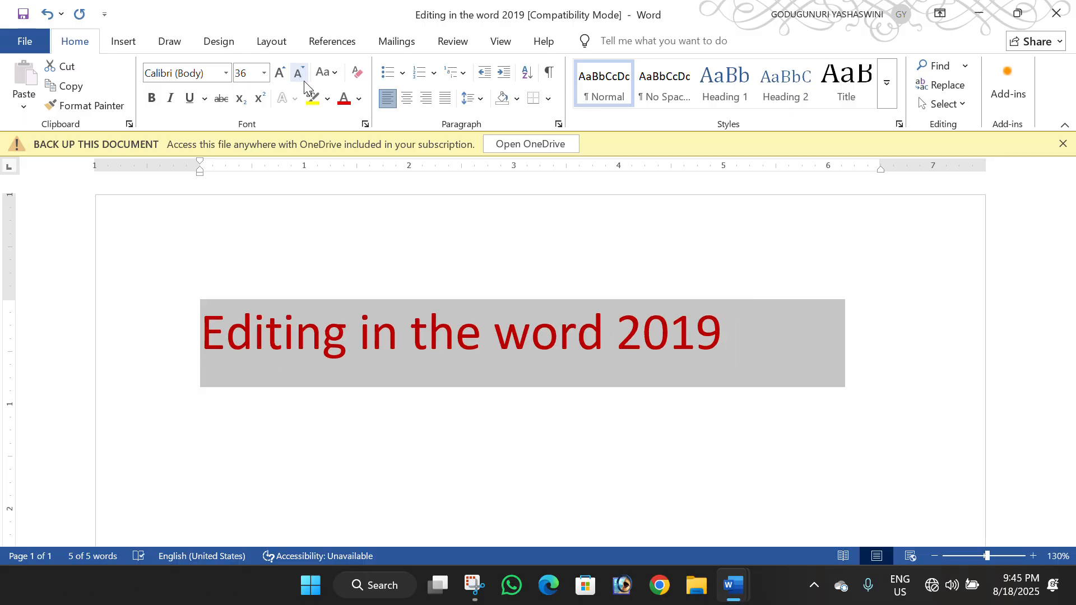
Change the font of the line "Editing in the word 2019" to Blackadder ITC
{"action": "left_click", "coordinate": [226, 74]}
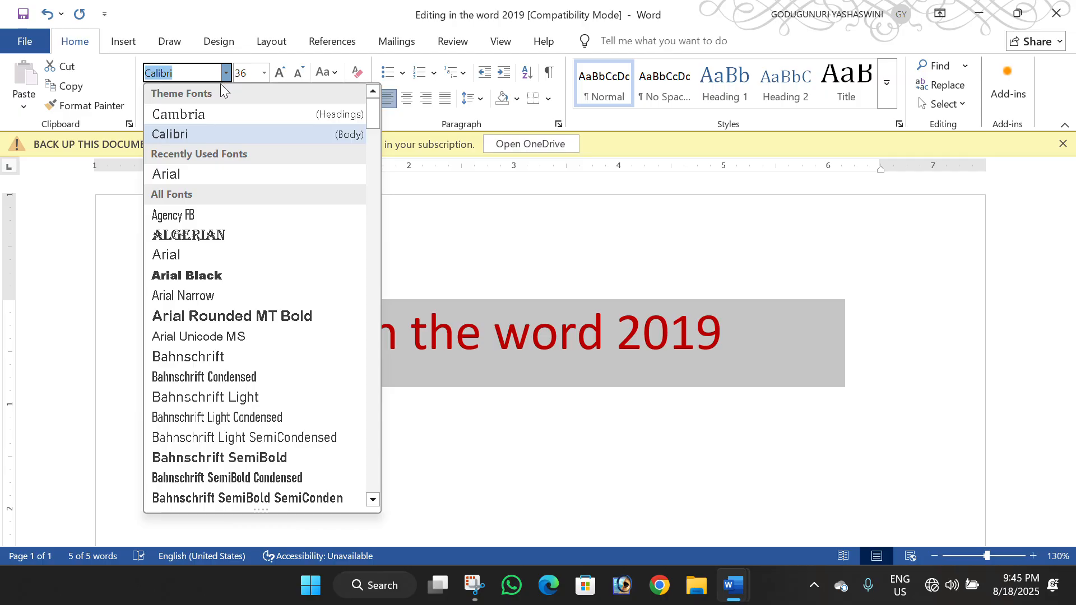
{"action": "scroll", "coordinate": [224, 92], "scroll_direction": "down", "scroll_amount": 1}
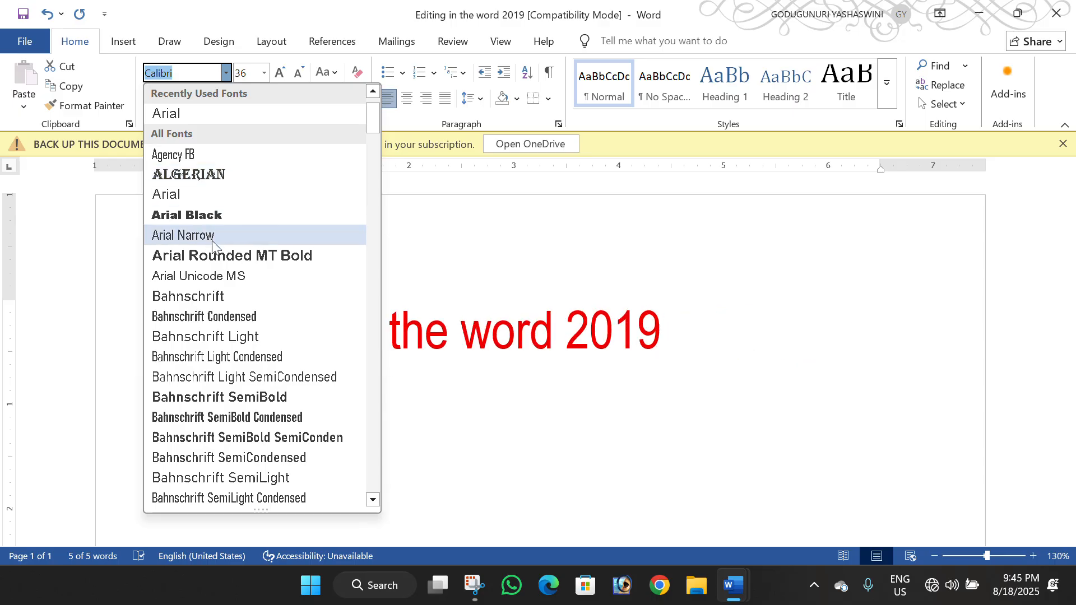
{"action": "scroll", "coordinate": [231, 379], "scroll_direction": "down", "scroll_amount": 3}
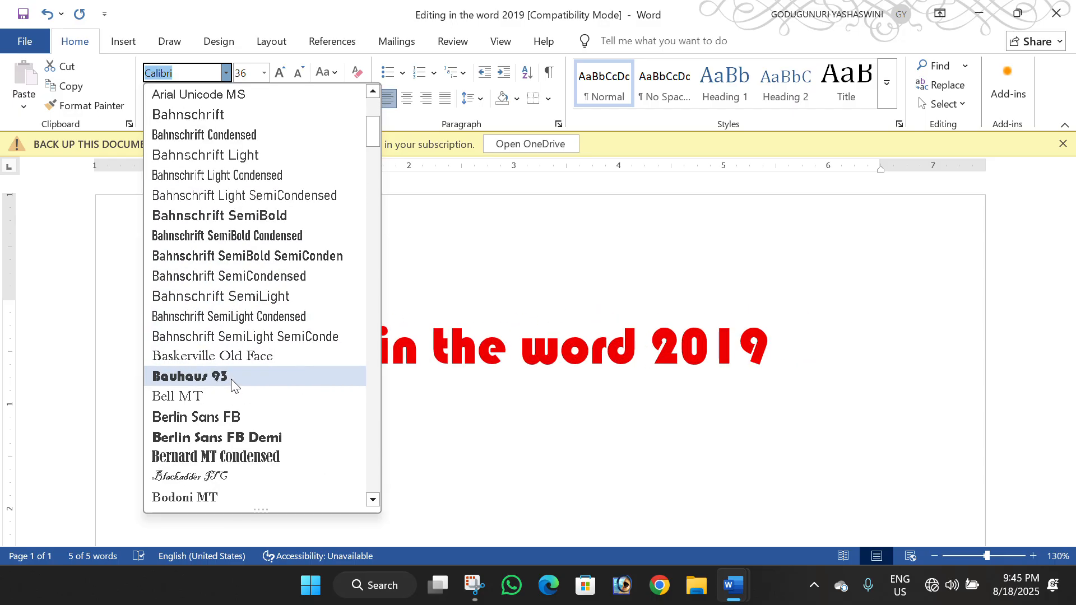
{"action": "scroll", "coordinate": [231, 379], "scroll_direction": "down", "scroll_amount": 4}
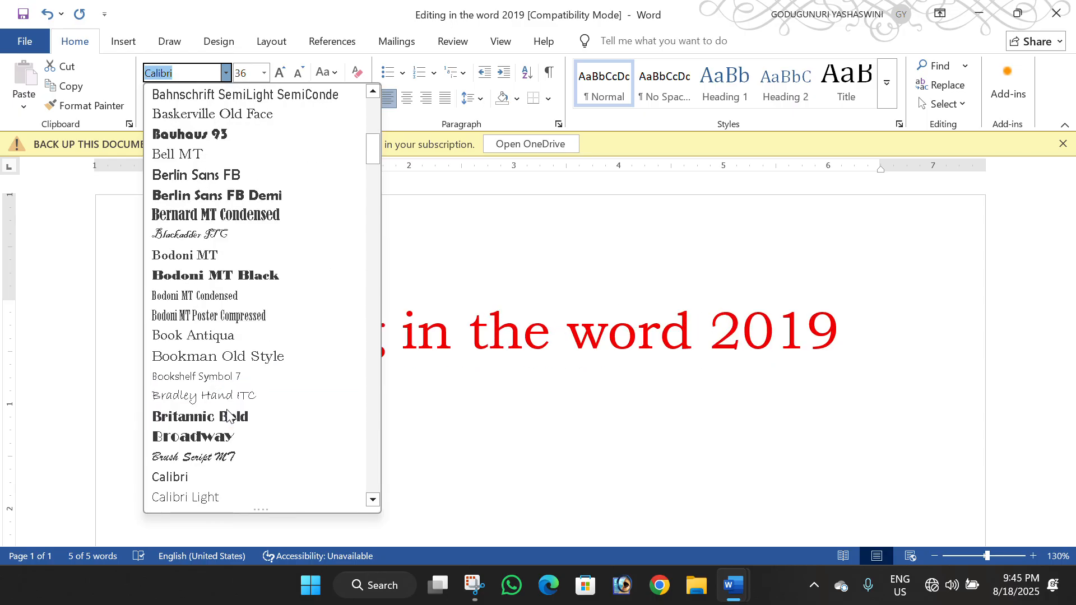
{"action": "left_click", "coordinate": [213, 244]}
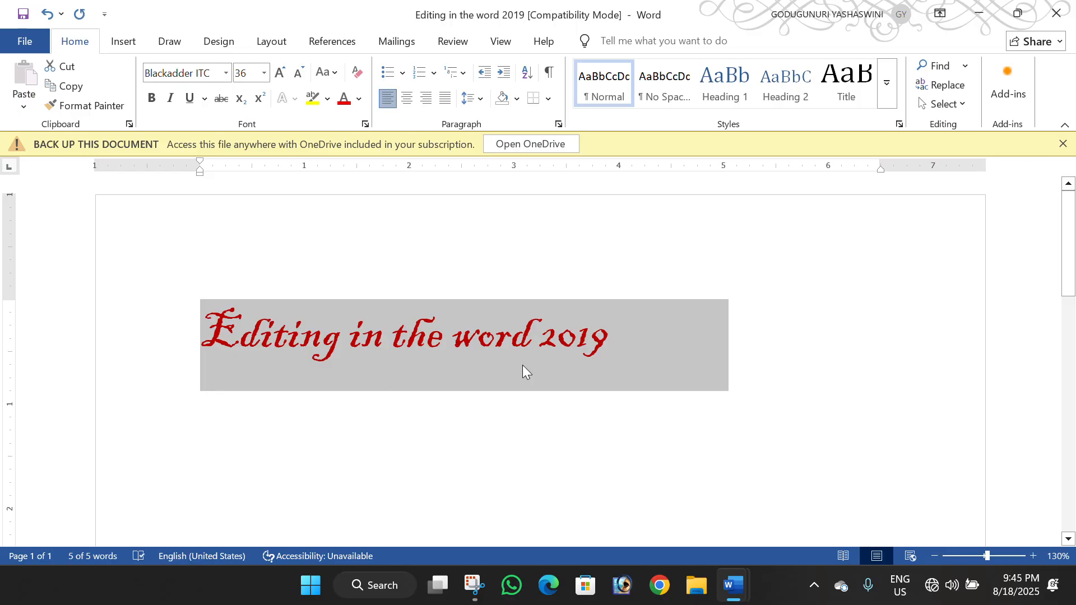
{"action": "left_click", "coordinate": [691, 356]}
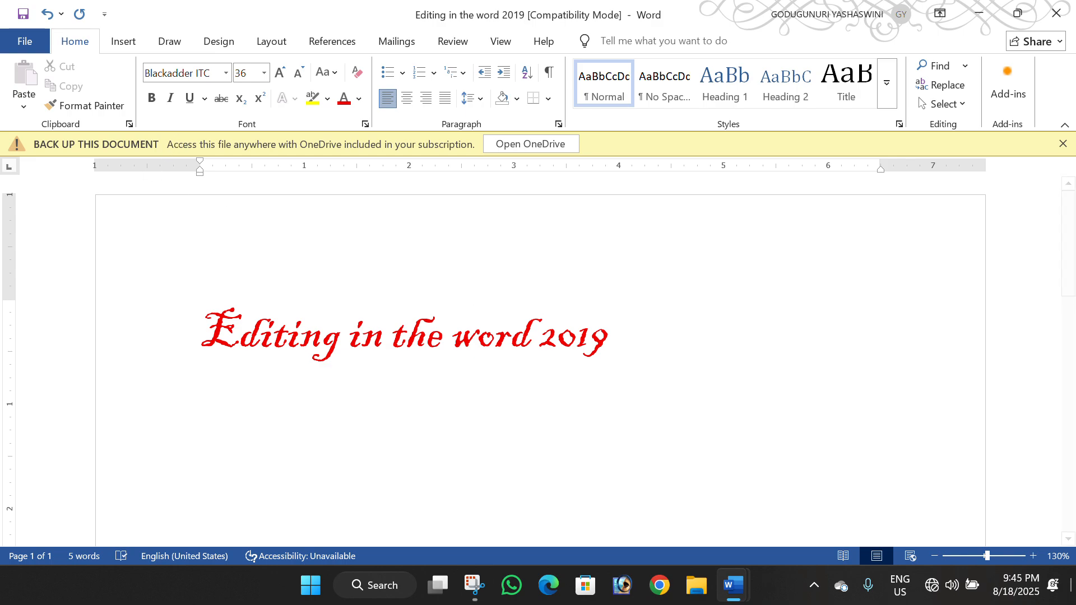
{"action": "left_click", "coordinate": [225, 73]}
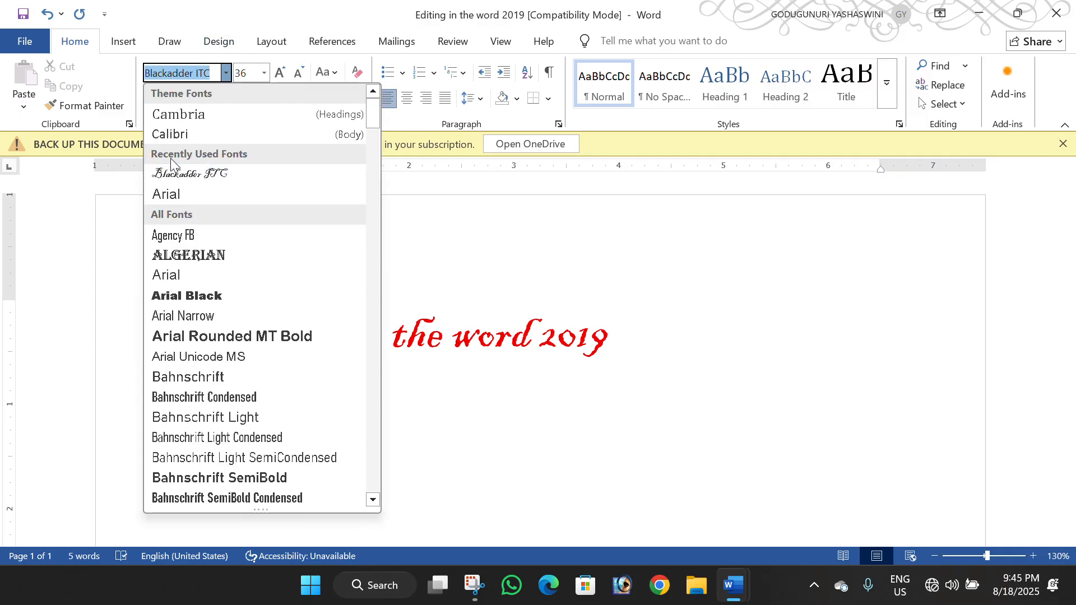
{"action": "left_click", "coordinate": [171, 173]}
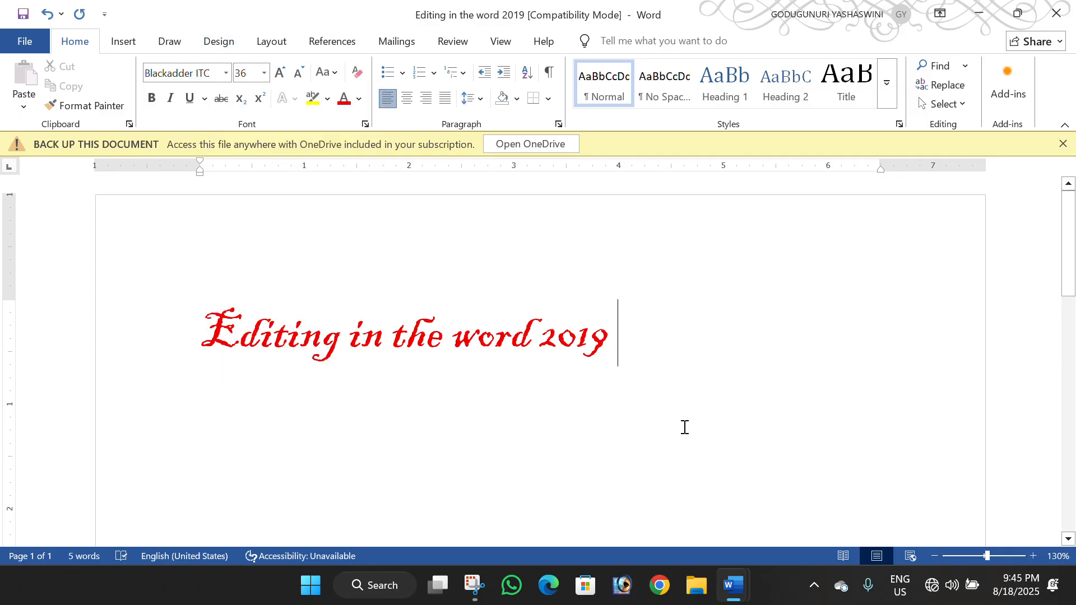
Set the font of the whole line to Edwardian Script ITC and clear the selection
{"action": "left_click", "coordinate": [220, 321]}
{"action": "left_click_drag", "start_coordinate": [221, 320], "coordinate": [597, 363]}
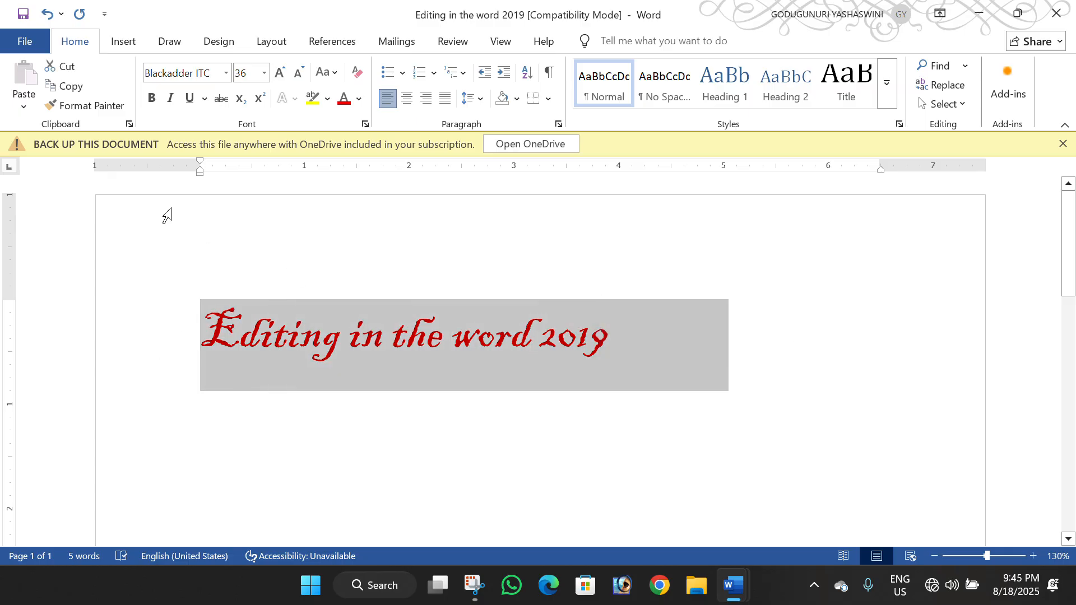
{"action": "left_click", "coordinate": [226, 74]}
{"action": "scroll", "coordinate": [213, 308], "scroll_direction": "down", "scroll_amount": 12}
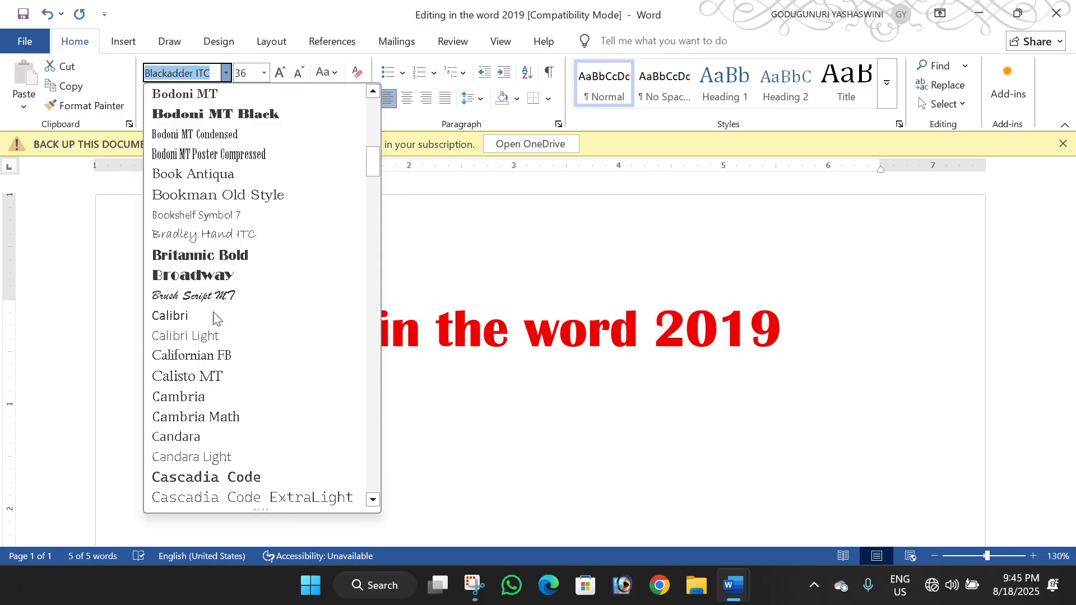
{"action": "scroll", "coordinate": [210, 322], "scroll_direction": "down", "scroll_amount": 7}
{"action": "scroll", "coordinate": [207, 331], "scroll_direction": "down", "scroll_amount": 4}
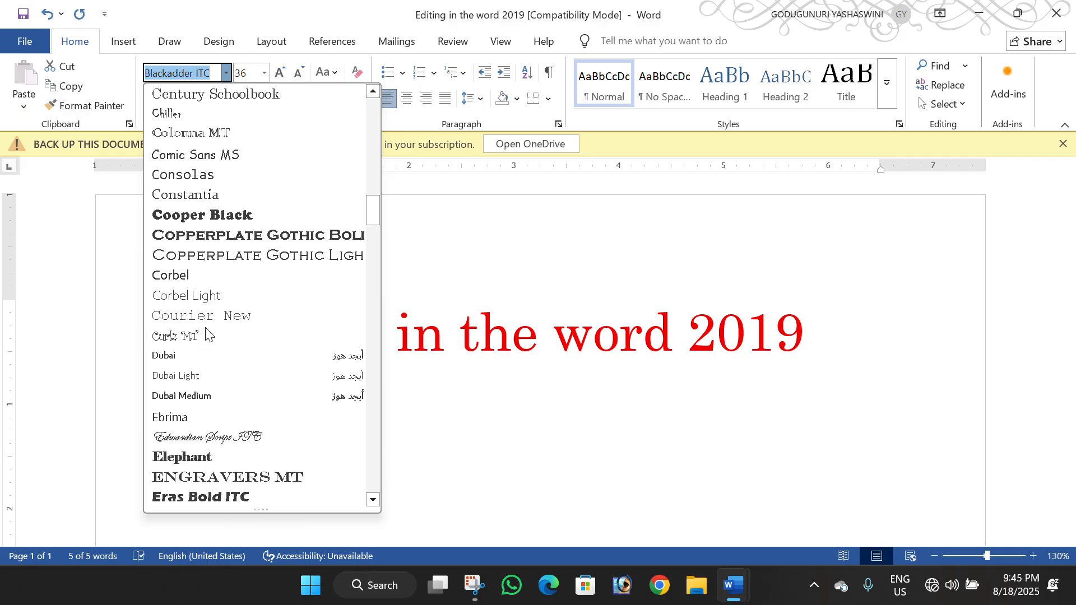
{"action": "scroll", "coordinate": [199, 334], "scroll_direction": "down", "scroll_amount": 1}
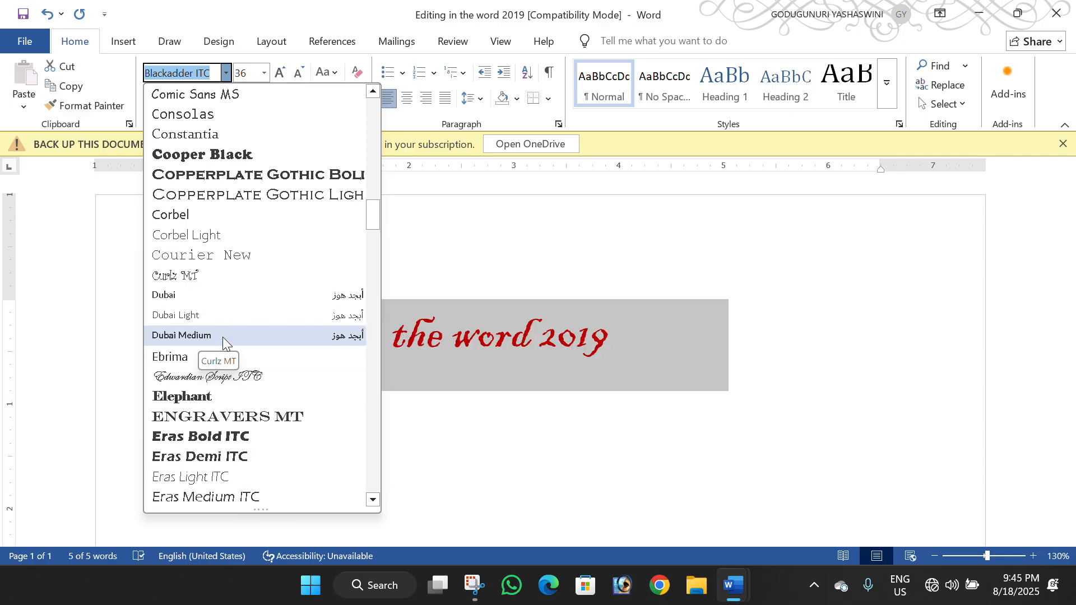
{"action": "left_click", "coordinate": [234, 375]}
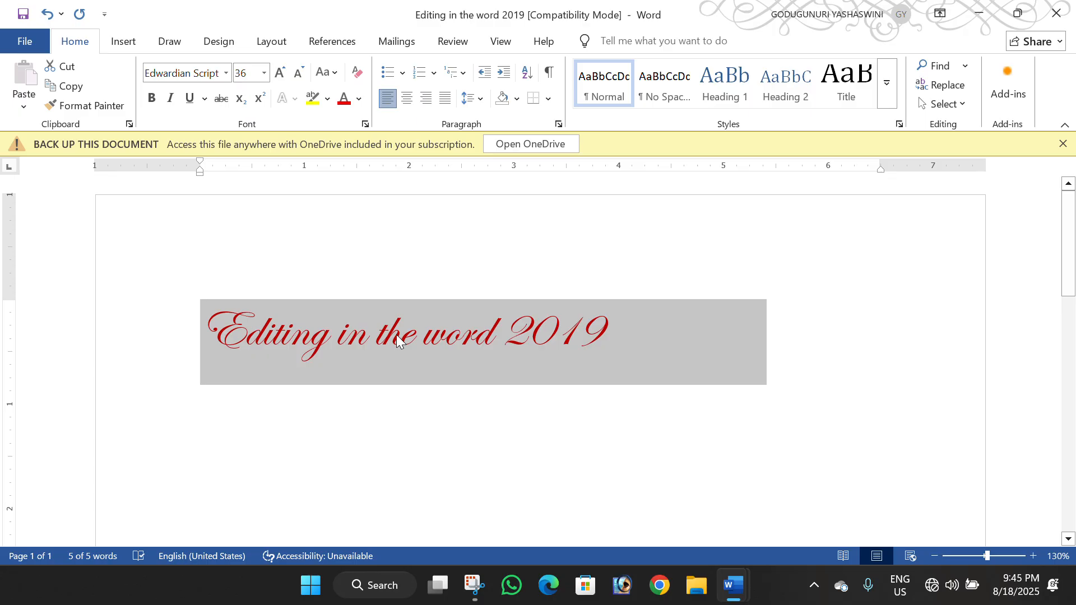
{"action": "left_click", "coordinate": [641, 355]}
Make the line "Editing in the word 2019" bold and italic, and underline it with the thick solid line style
{"action": "left_click_drag", "start_coordinate": [634, 335], "coordinate": [237, 305]}
{"action": "left_click", "coordinate": [150, 100]}
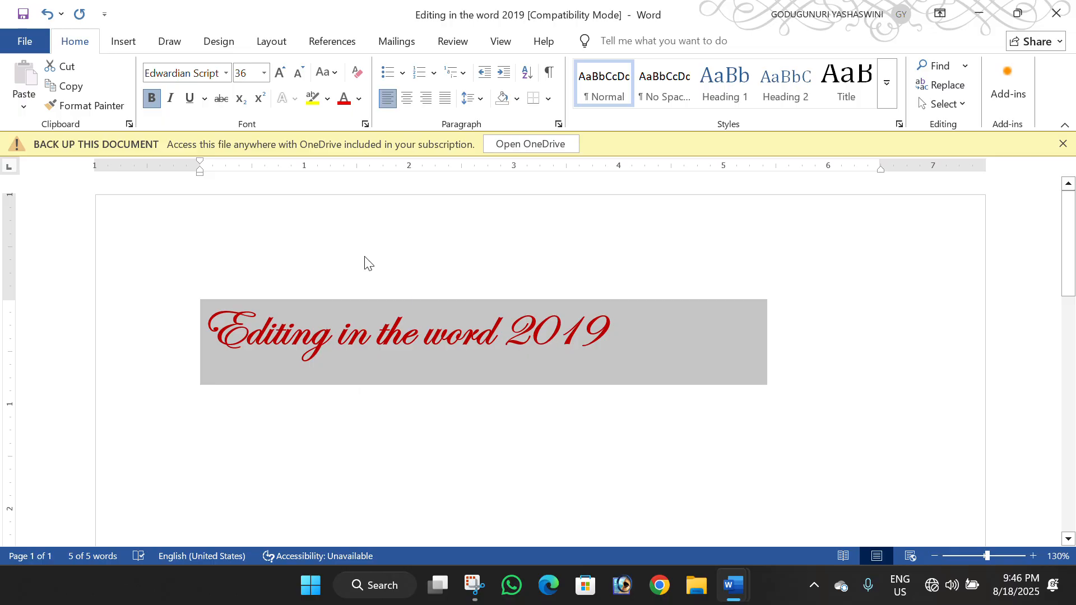
{"action": "left_click", "coordinate": [172, 99]}
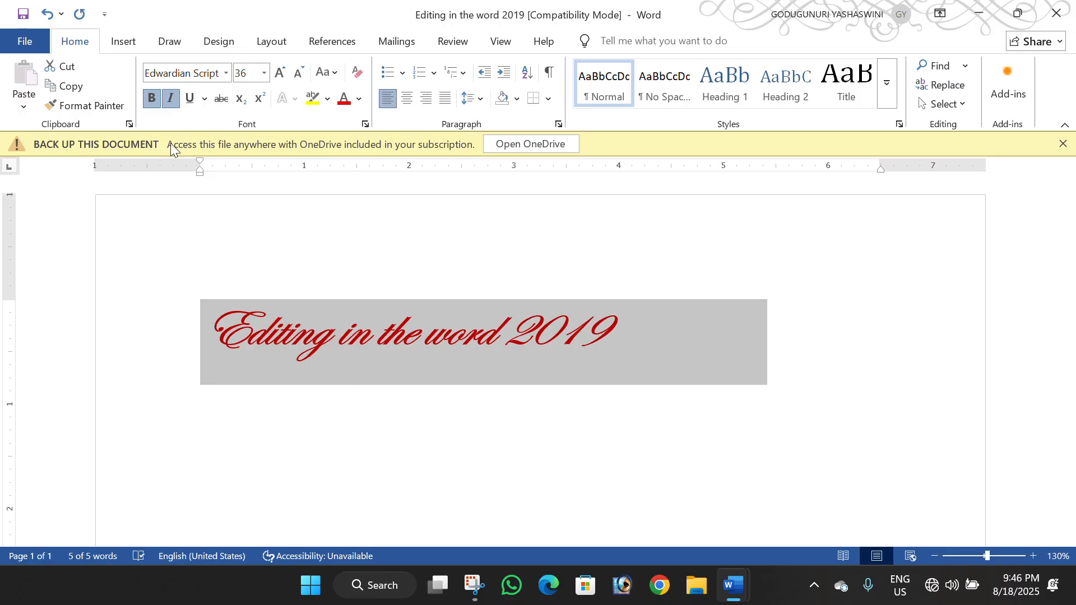
{"action": "left_click", "coordinate": [155, 99]}
{"action": "left_click", "coordinate": [191, 99]}
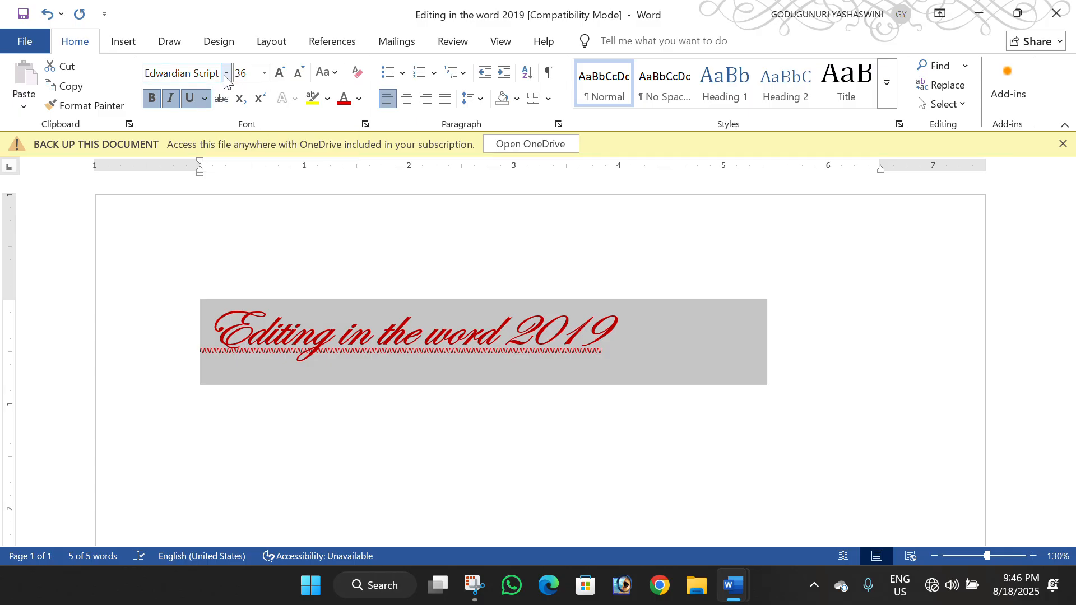
{"action": "left_click", "coordinate": [206, 99]}
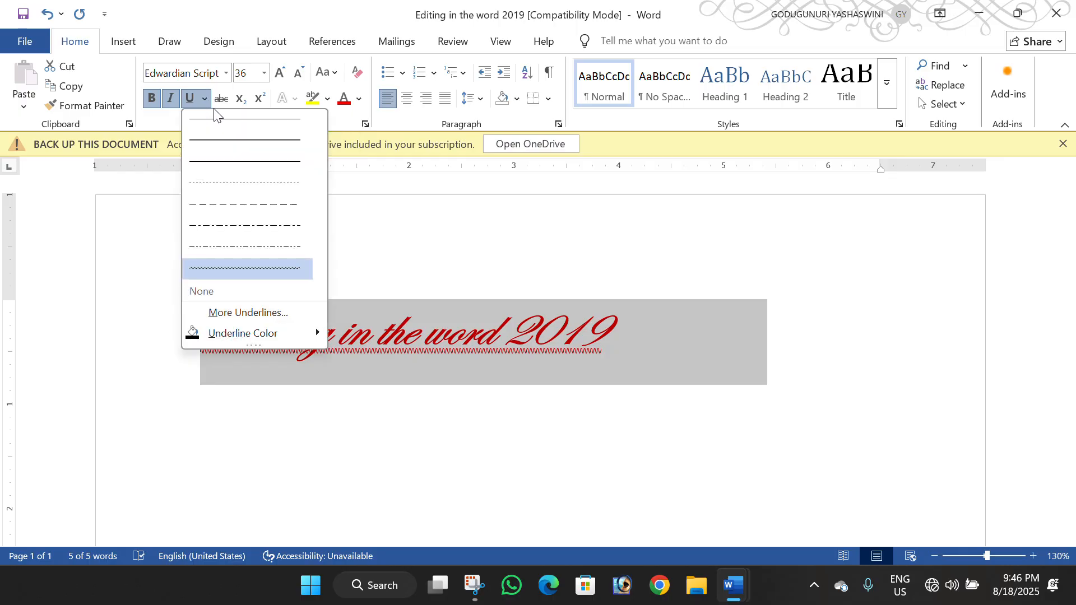
{"action": "left_click", "coordinate": [231, 162]}
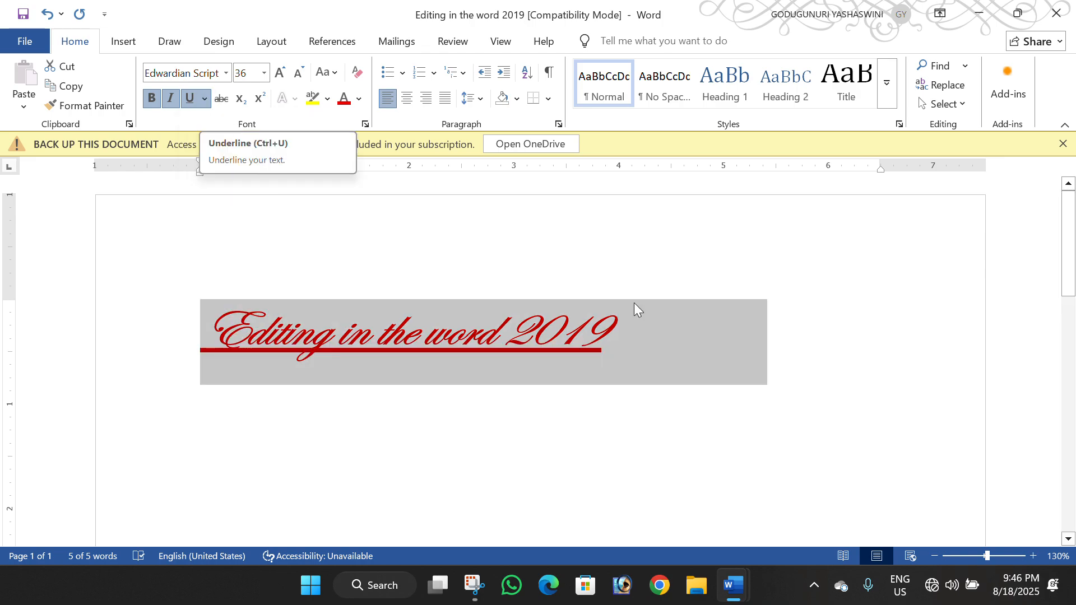
Insert a new paragraph after the end of the line "Editing in the word 2019"
{"action": "left_click", "coordinate": [662, 330]}
{"action": "left_click_drag", "start_coordinate": [685, 323], "coordinate": [202, 336]}
{"action": "left_click", "coordinate": [654, 340]}
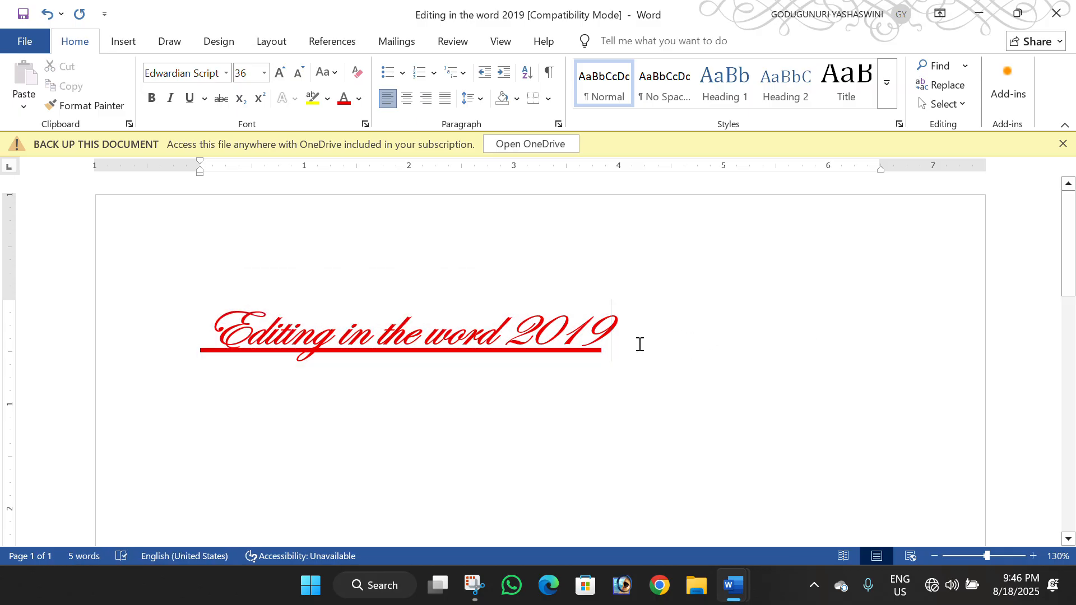
{"action": "key", "text": "Return"}
Apply strikethrough to the line "Editing in the word 2019" and remove it again
{"action": "left_click_drag", "start_coordinate": [614, 328], "coordinate": [129, 338]}
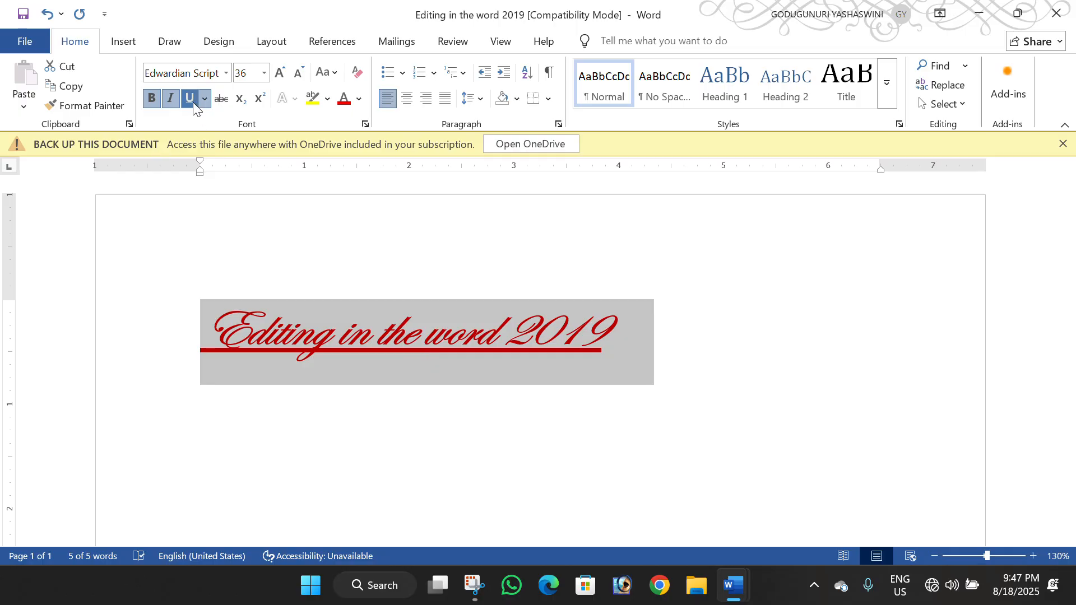
{"action": "left_click", "coordinate": [220, 103]}
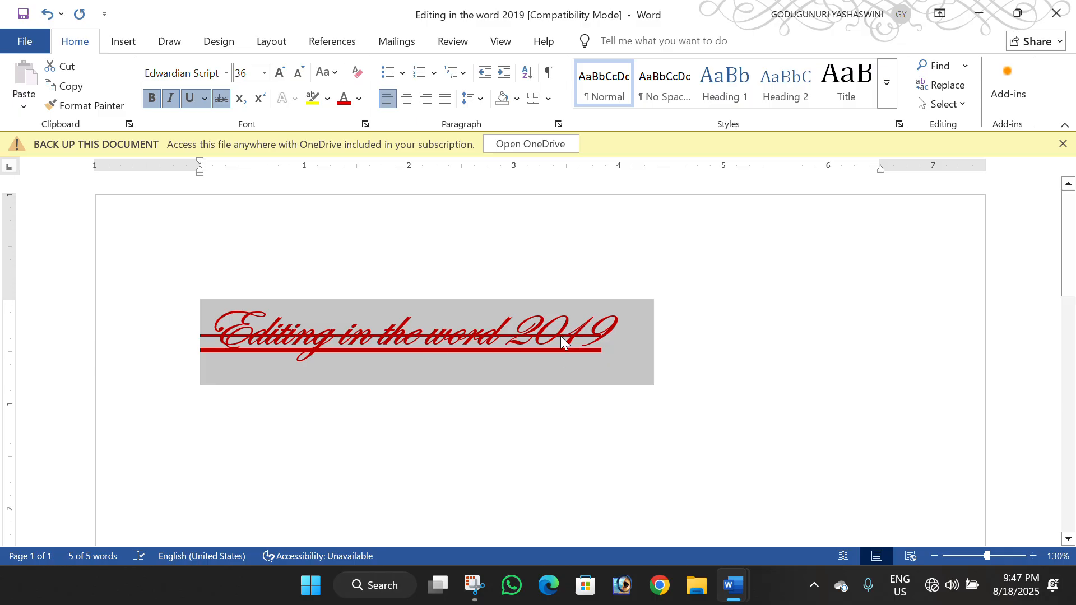
{"action": "left_click", "coordinate": [221, 100]}
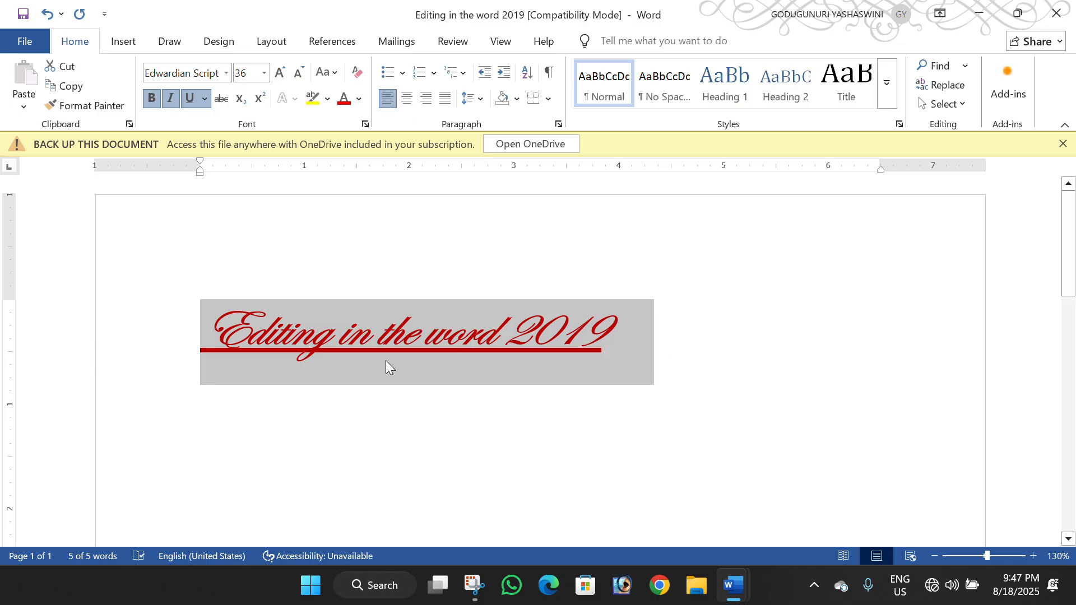
Remove the underline, italic and bold formatting from the line and clear the selection
{"action": "left_click", "coordinate": [189, 101]}
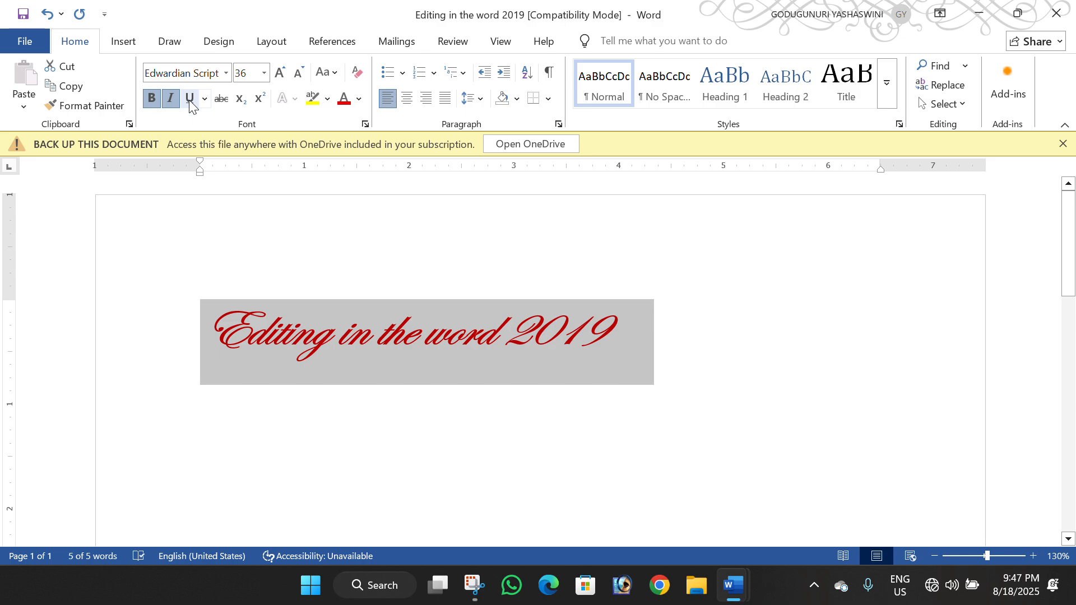
{"action": "left_click", "coordinate": [170, 99]}
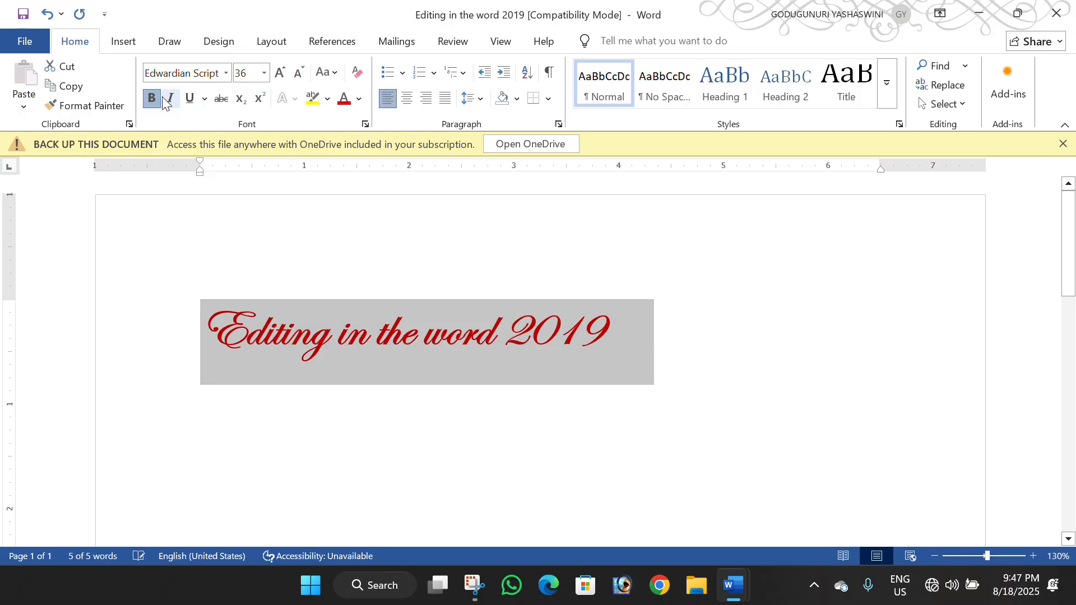
{"action": "left_click", "coordinate": [152, 99]}
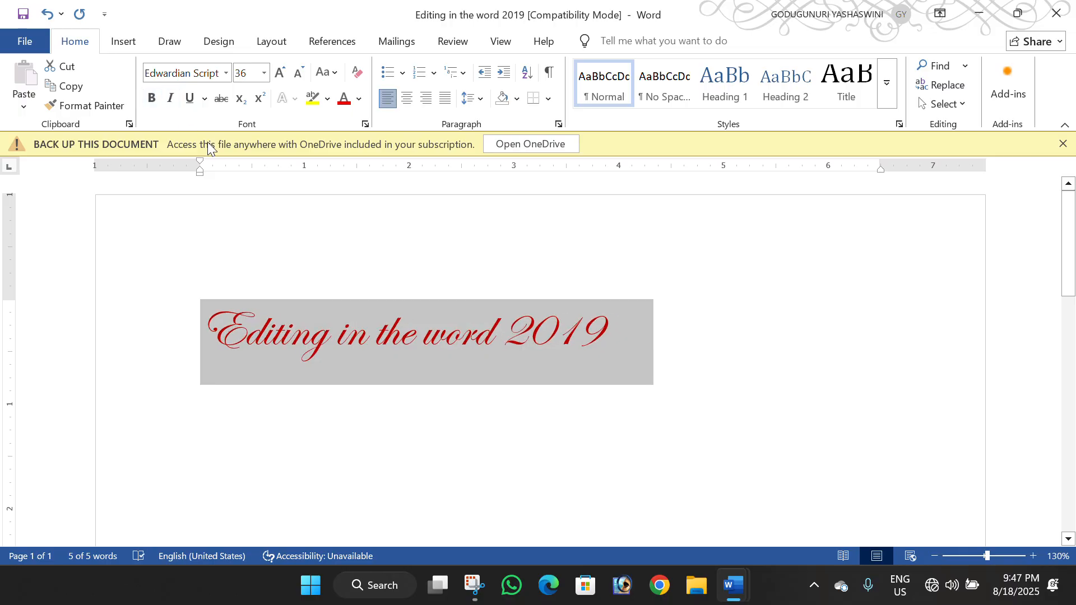
{"action": "left_click", "coordinate": [617, 328]}
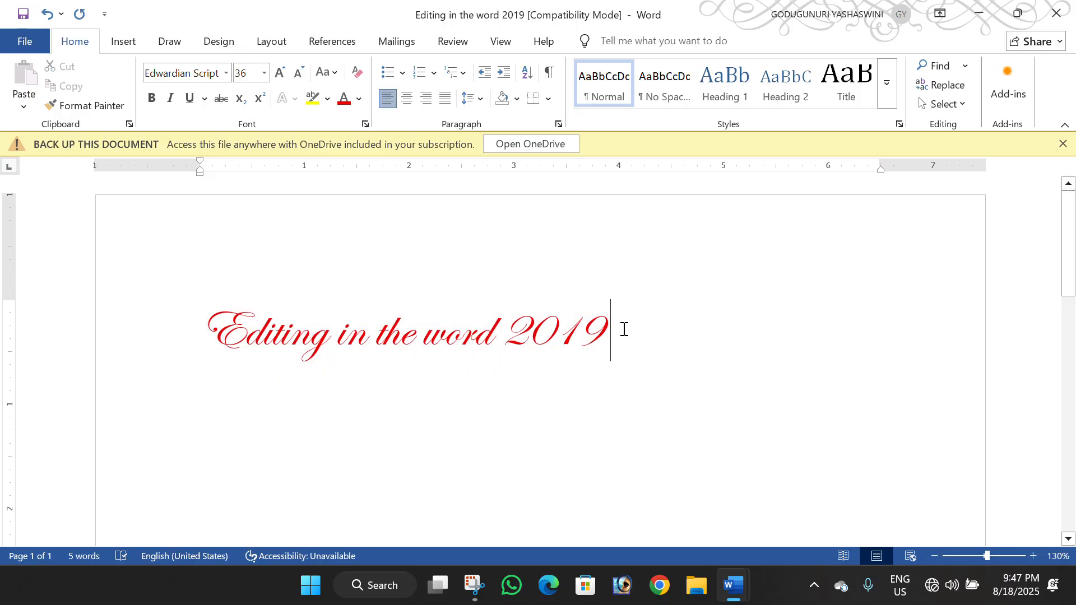
{"action": "left_click_drag", "start_coordinate": [616, 328], "coordinate": [224, 307]}
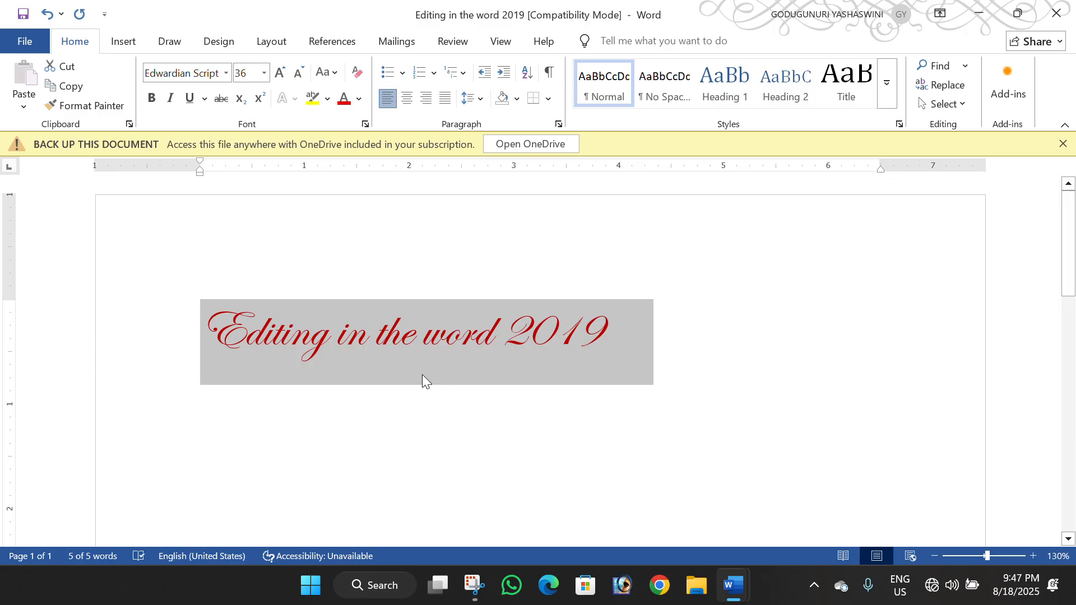
{"action": "left_click", "coordinate": [753, 383]}
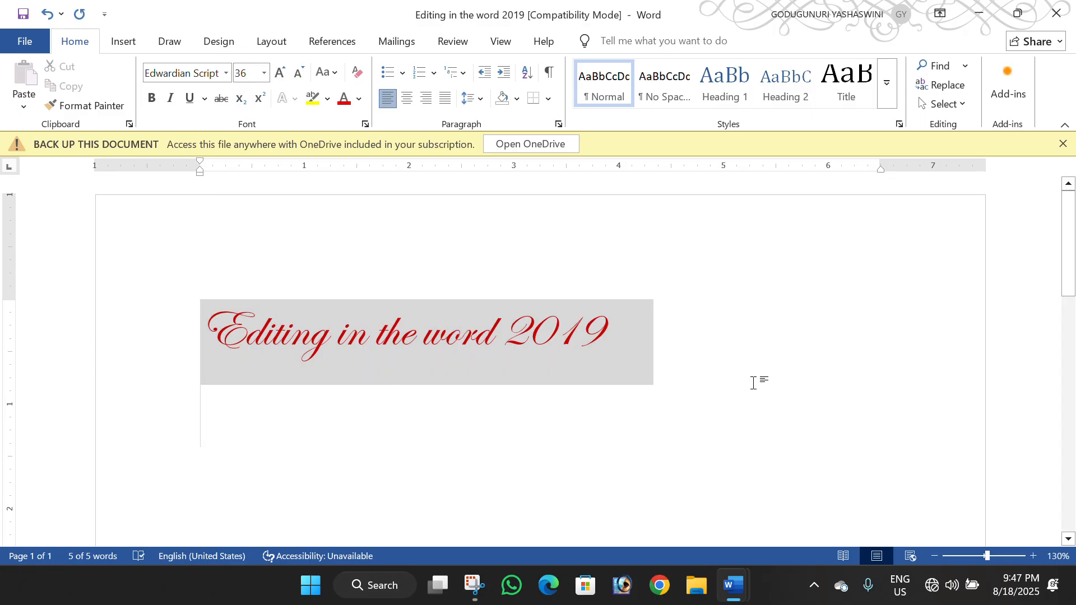
{"action": "left_click", "coordinate": [635, 328]}
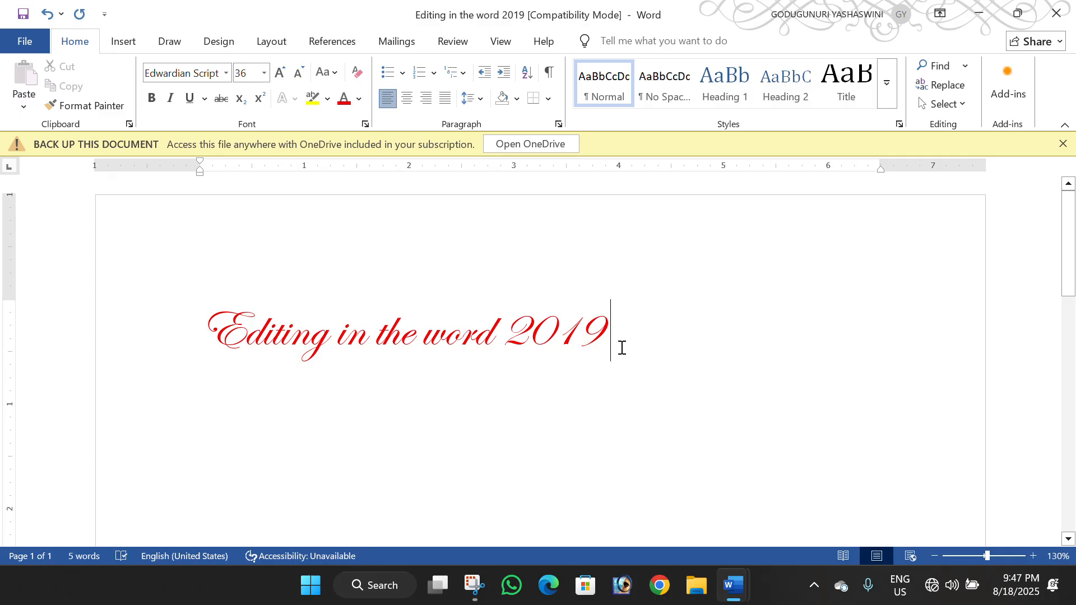
Place the insertion point below the line "Editing in the word 2019" and cut the "FEATURES OF WORD" heading with its numbered list from Document3
{"action": "key", "text": "Down"}
{"action": "left_click", "coordinate": [200, 335]}
{"action": "left_click", "coordinate": [658, 333]}
{"action": "key", "text": "Down"}
{"action": "mouse_move", "coordinate": [731, 594]}
{"action": "left_click", "coordinate": [662, 547]}
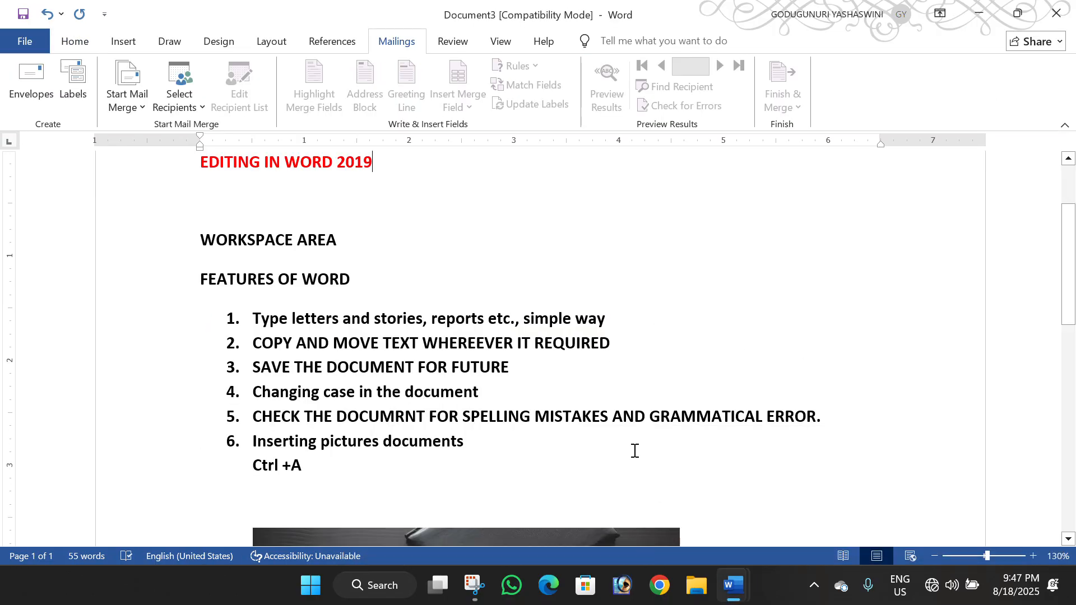
{"action": "scroll", "coordinate": [413, 333], "scroll_direction": "up", "scroll_amount": 2}
{"action": "left_click_drag", "start_coordinate": [200, 279], "coordinate": [625, 479]}
{"action": "key", "text": "ctrl+x"}
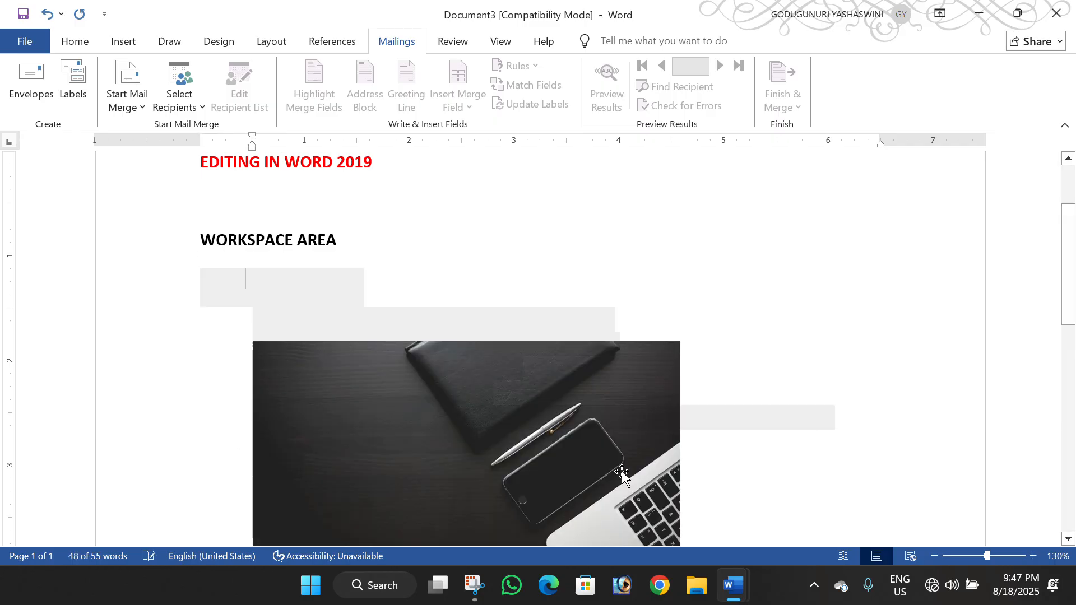
Return to the document "Editing in the word 2019" and paste the cut features section below the title line
{"action": "key", "text": "alt+Tab"}
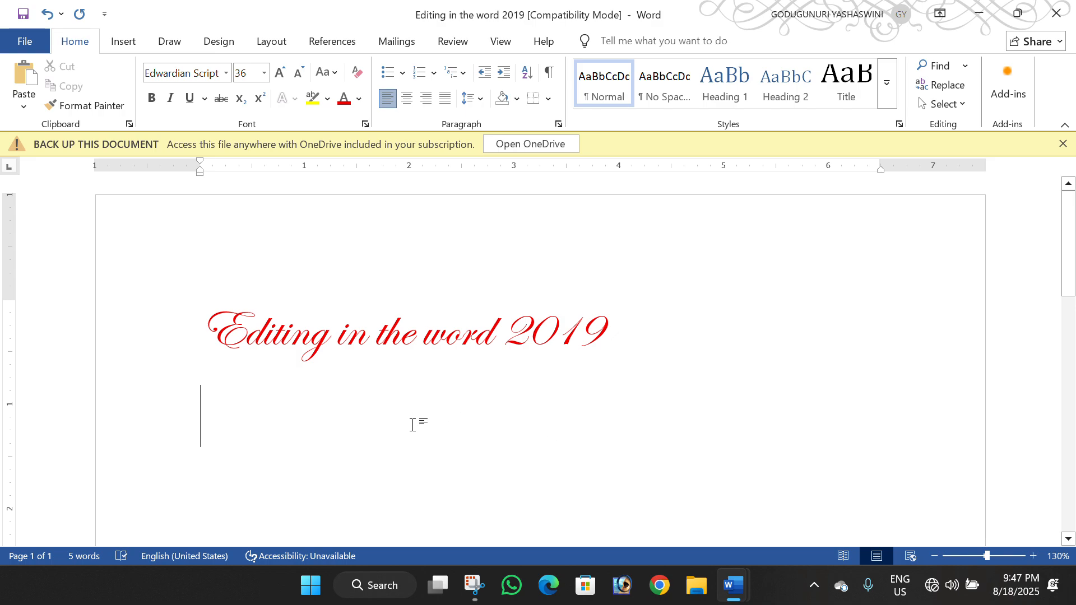
{"action": "key", "text": "ctrl+v"}
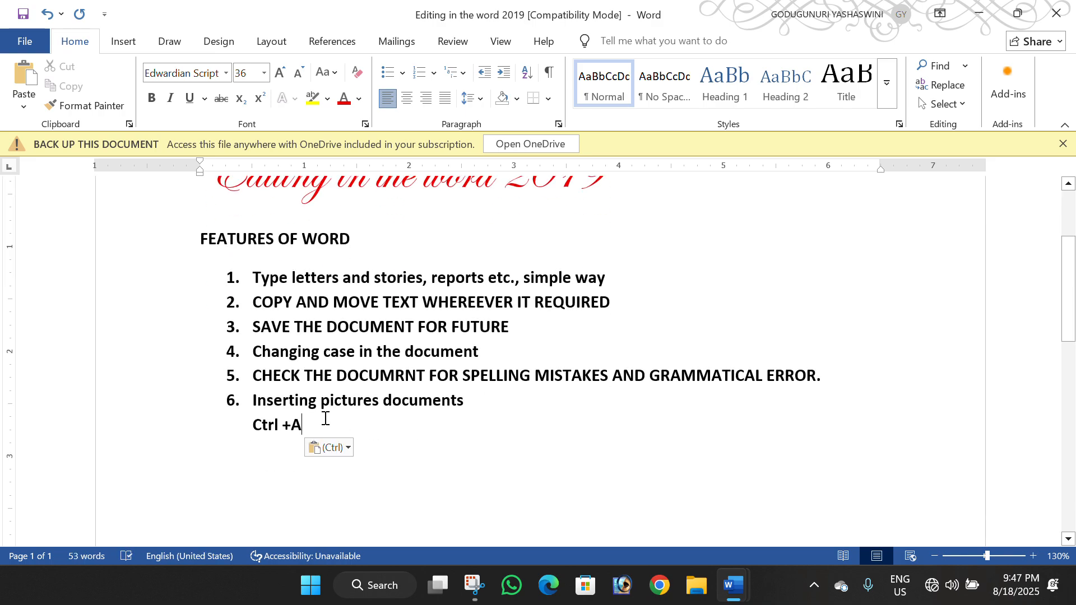
{"action": "scroll", "coordinate": [359, 414], "scroll_direction": "up", "scroll_amount": 3}
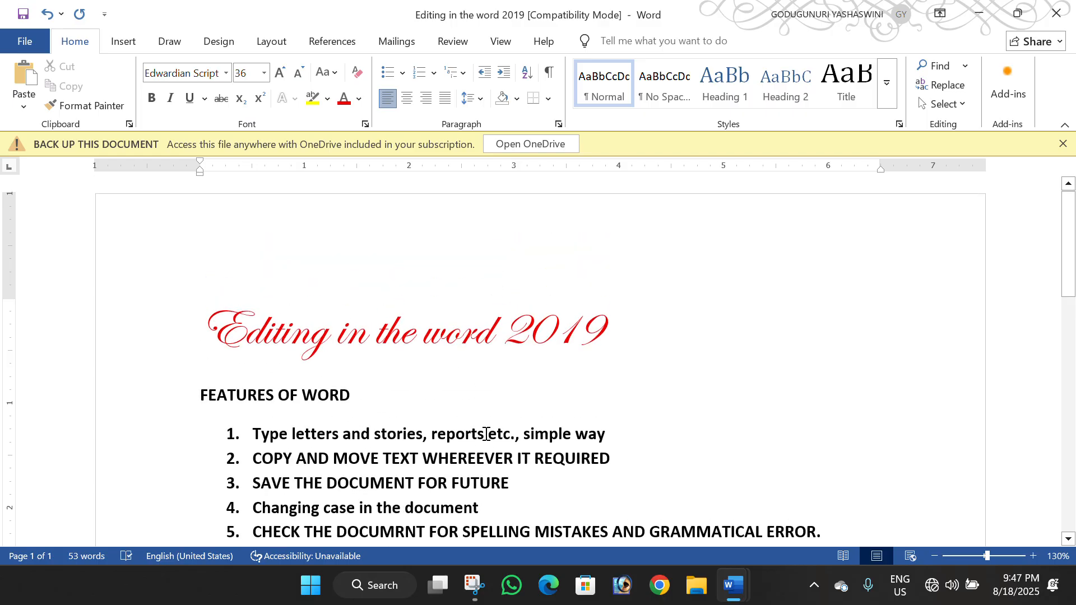
{"action": "scroll", "coordinate": [444, 318], "scroll_direction": "down", "scroll_amount": 2}
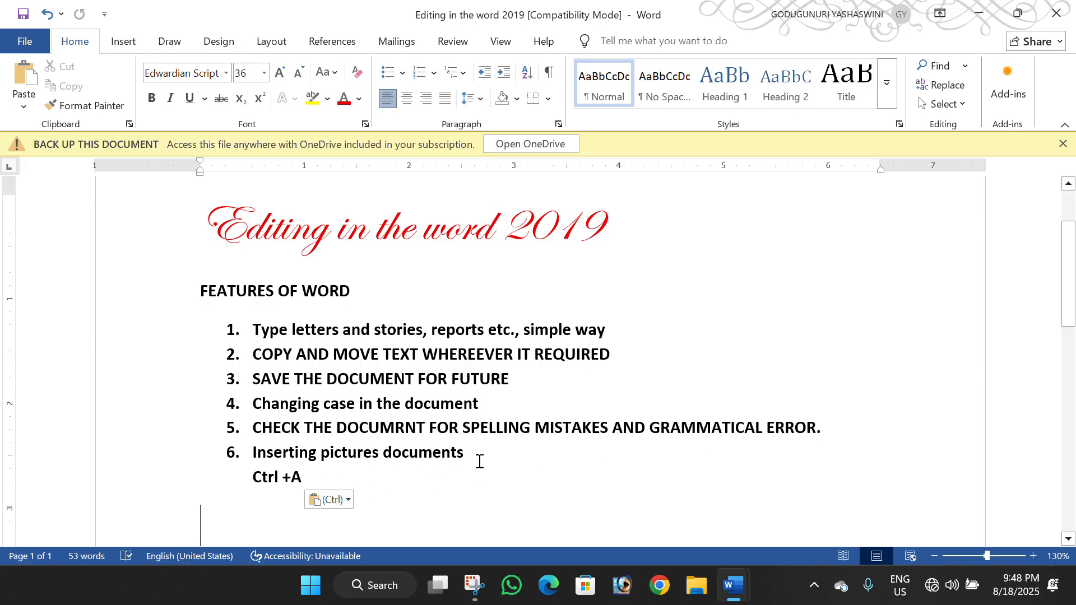
Erase the end of list item 1 backwards so that it reads "Type letters and stories, reports et"
{"action": "left_click", "coordinate": [254, 330]}
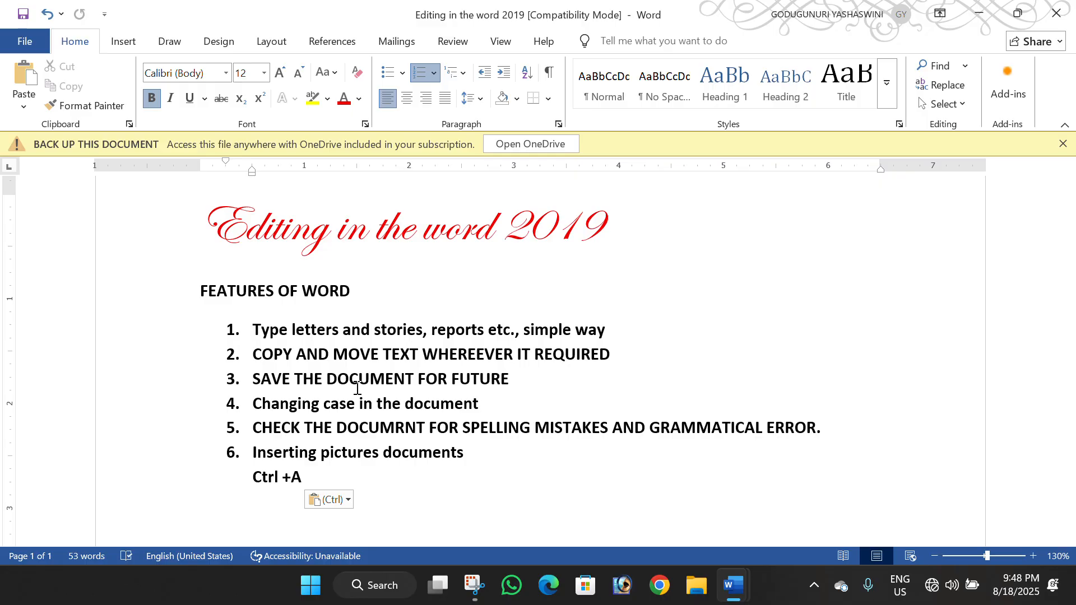
{"action": "left_click", "coordinate": [616, 327]}
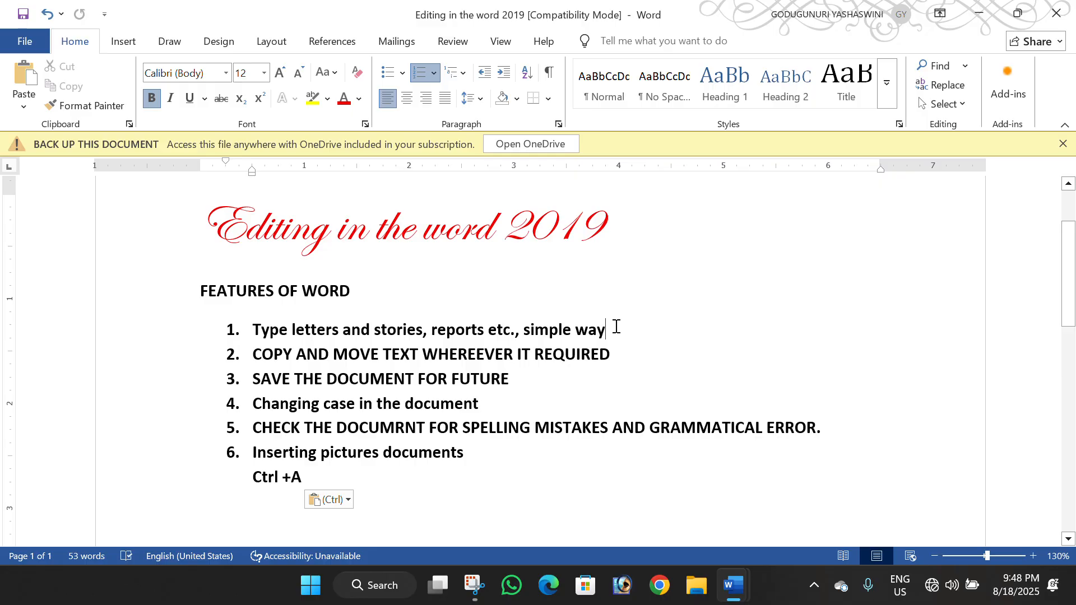
{"action": "key", "text": "BackSpace"}
{"action": "key", "text": "BackSpace"}
{"action": "key", "text": "BackSpace"}
{"action": "key", "text": "BackSpace"}
{"action": "key", "text": "BackSpace"}
{"action": "key", "text": "BackSpace"}
{"action": "key", "text": "BackSpace"}
{"action": "key", "text": "BackSpace"}
{"action": "key", "text": "BackSpace"}
{"action": "key", "text": "BackSpace"}
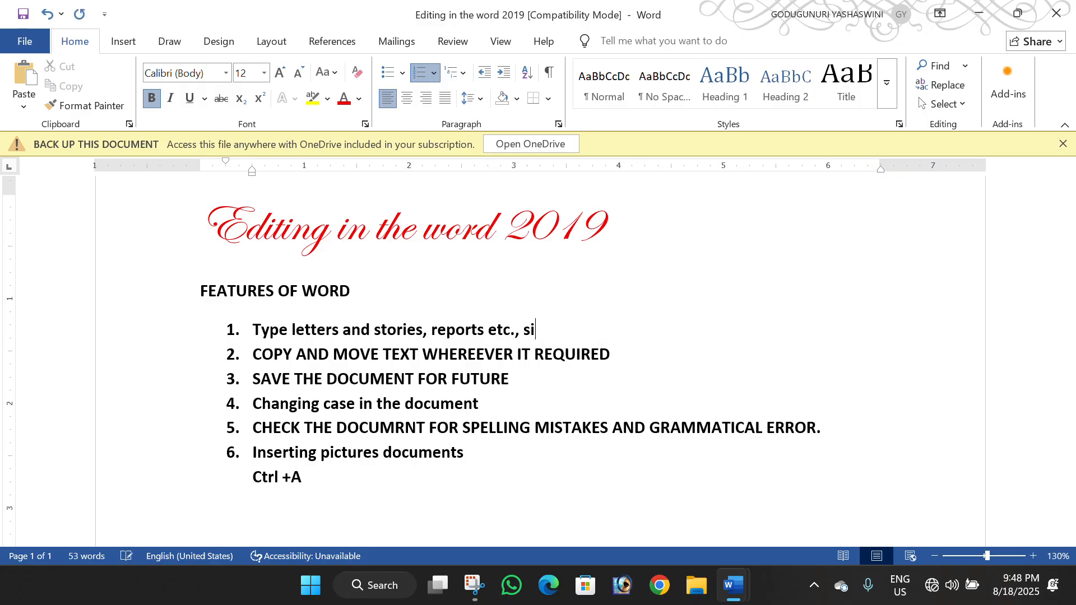
{"action": "key", "text": "BackSpace"}
{"action": "key", "text": "BackSpace"}
{"action": "key", "text": "BackSpace"}
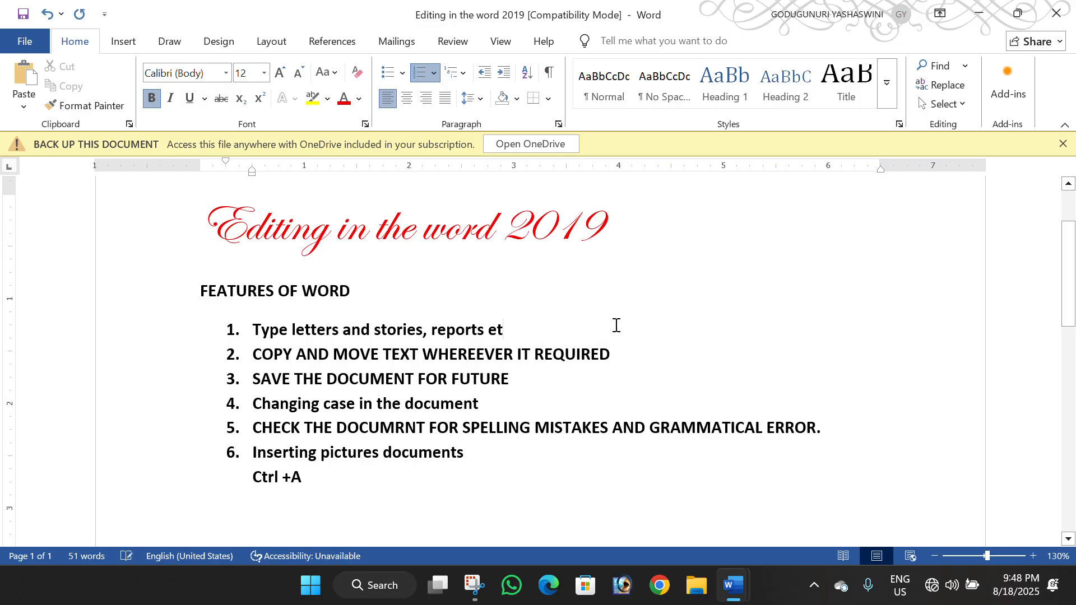
Undo the changes back to before the features section was pasted, and redo the paste
{"action": "key", "text": "ctrl+z"}
{"action": "key", "text": "ctrl+z"}
{"action": "key", "text": "ctrl+z"}
{"action": "key", "text": "ctrl+z"}
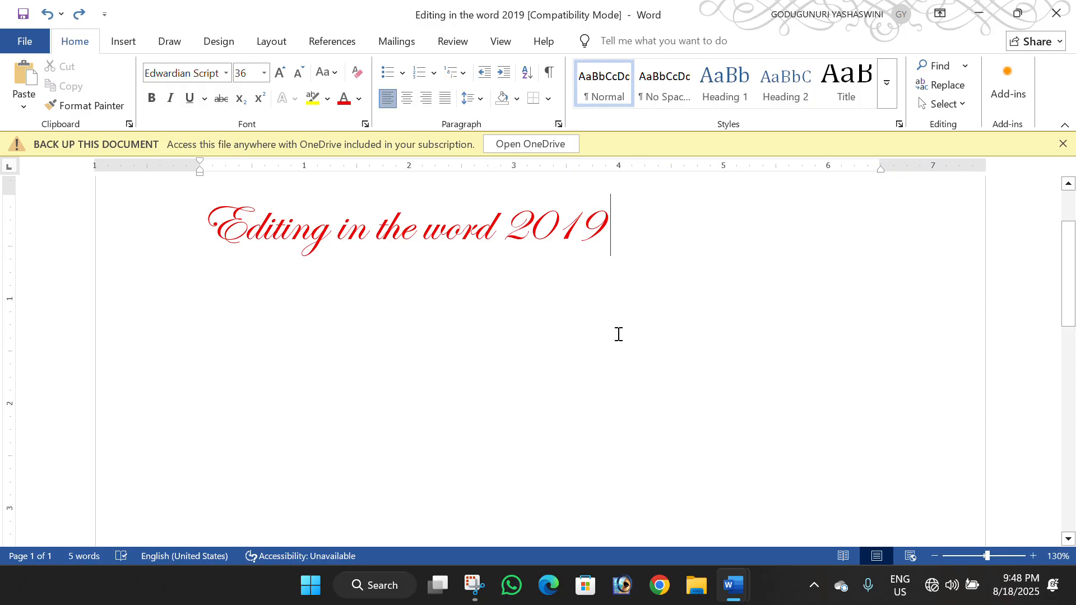
{"action": "key", "text": "ctrl+y"}
{"action": "key", "text": "ctrl+y"}
{"action": "key", "text": "ctrl+y"}
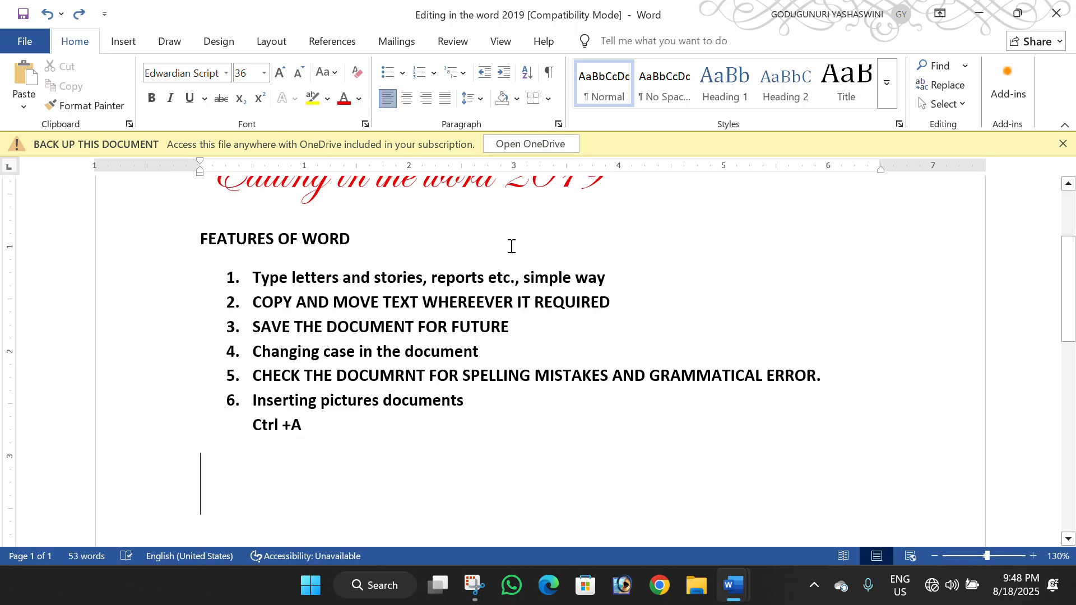
Delete the opening words "Type letters and" from list item 1, working forwards from its start
{"action": "left_click", "coordinate": [264, 276]}
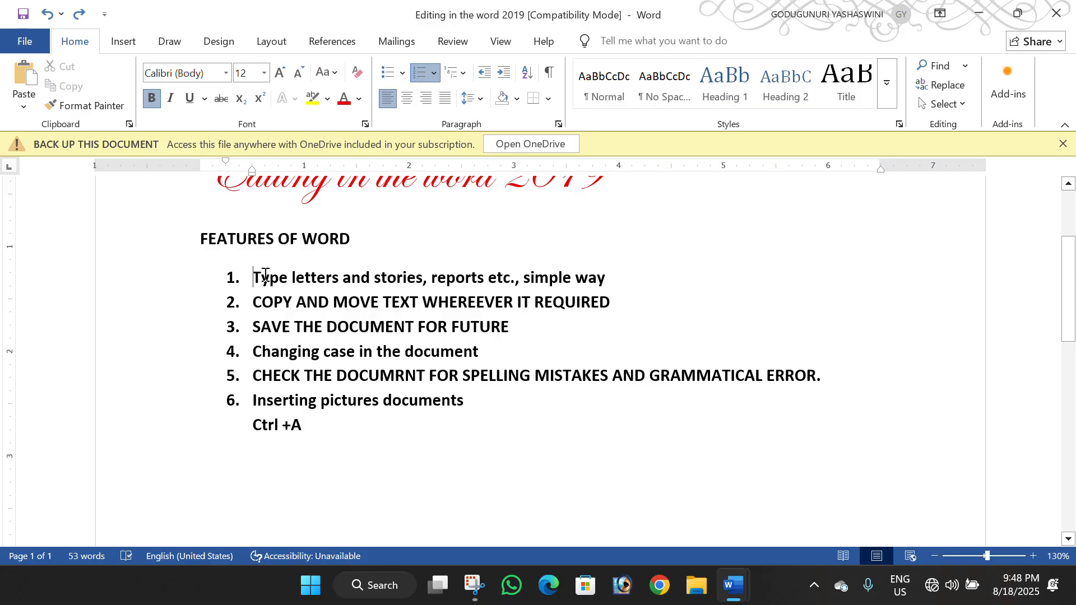
{"action": "key", "text": "Delete"}
{"action": "key", "text": "Delete"}
{"action": "key", "text": "Delete"}
{"action": "key", "text": "Delete"}
{"action": "key", "text": "Delete"}
{"action": "key", "text": "Delete"}
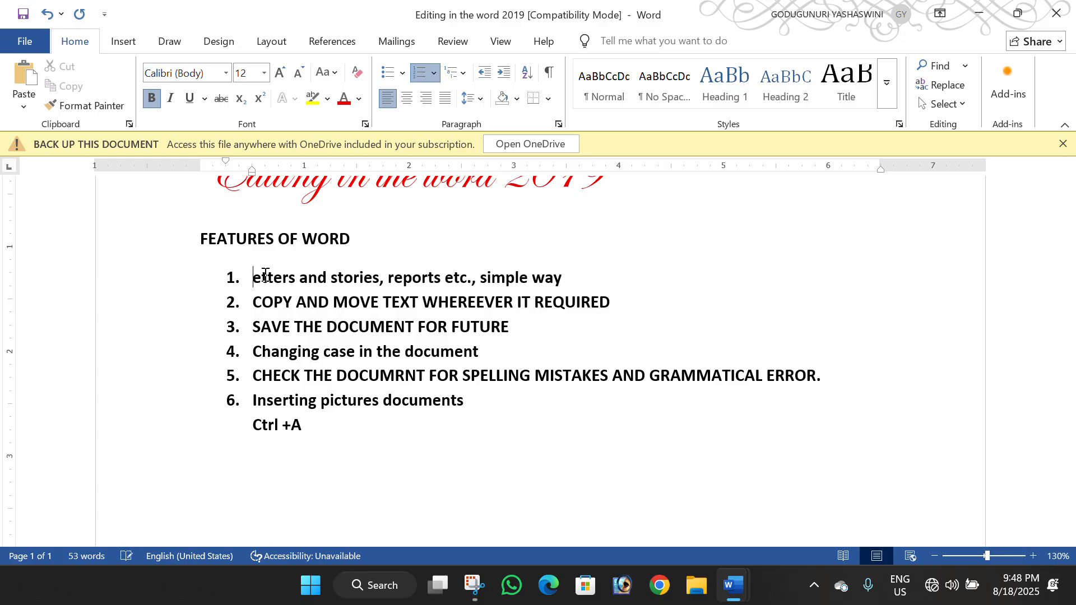
{"action": "key", "text": "Delete"}
{"action": "key", "text": "Delete"}
{"action": "key", "text": "Delete"}
{"action": "key", "text": "Delete"}
{"action": "key", "text": "Delete"}
{"action": "key", "text": "Delete"}
{"action": "key", "text": "Delete"}
{"action": "key", "text": "Delete"}
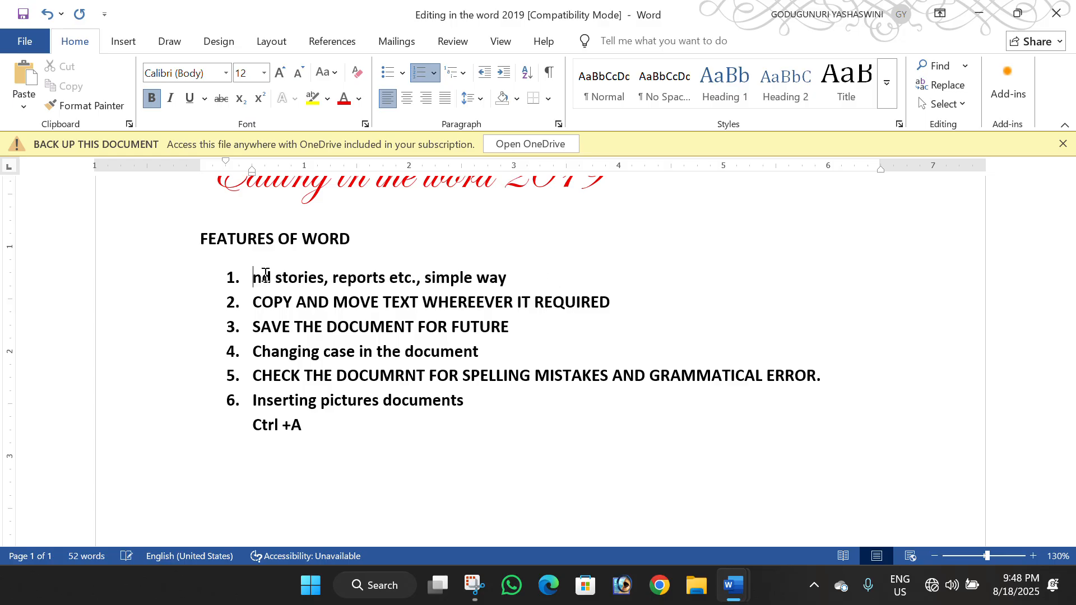
{"action": "key", "text": "Delete"}
{"action": "key", "text": "Delete"}
Undo the deletions at the start of list item 1 and the pasting of the features section
{"action": "key", "text": "ctrl+z"}
{"action": "key", "text": "ctrl+z"}
{"action": "key", "text": "ctrl+z"}
{"action": "key", "text": "ctrl+z"}
{"action": "key", "text": "ctrl+z"}
{"action": "key", "text": "ctrl+z"}
{"action": "key", "text": "ctrl+z"}
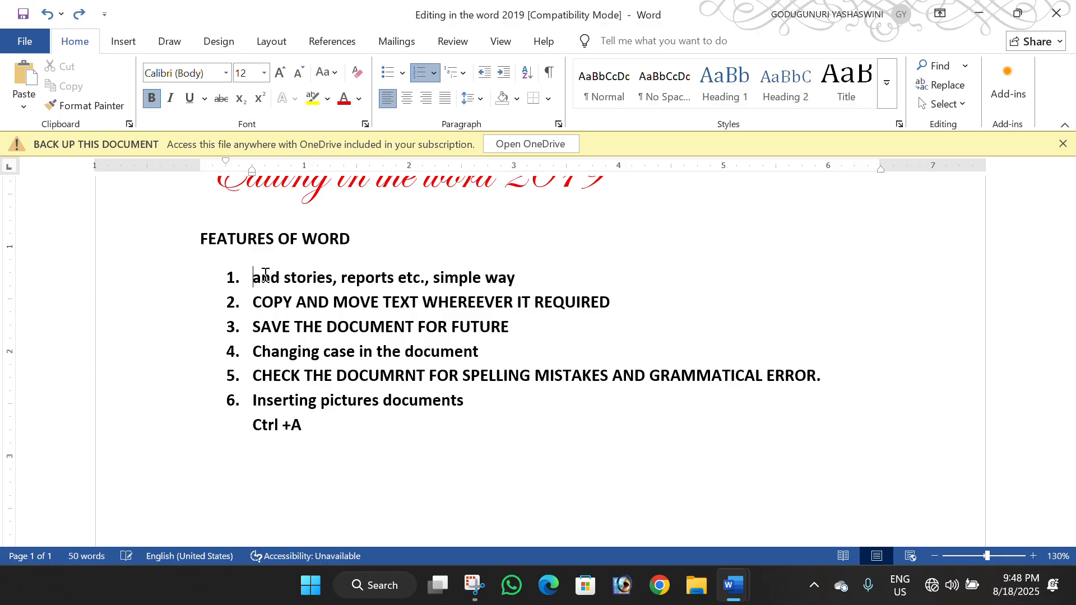
{"action": "key", "text": "ctrl+z"}
{"action": "key", "text": "ctrl+z"}
{"action": "key", "text": "ctrl+z"}
{"action": "key", "text": "ctrl+z"}
{"action": "key", "text": "ctrl+z"}
{"action": "key", "text": "ctrl+z"}
{"action": "key", "text": "ctrl+z"}
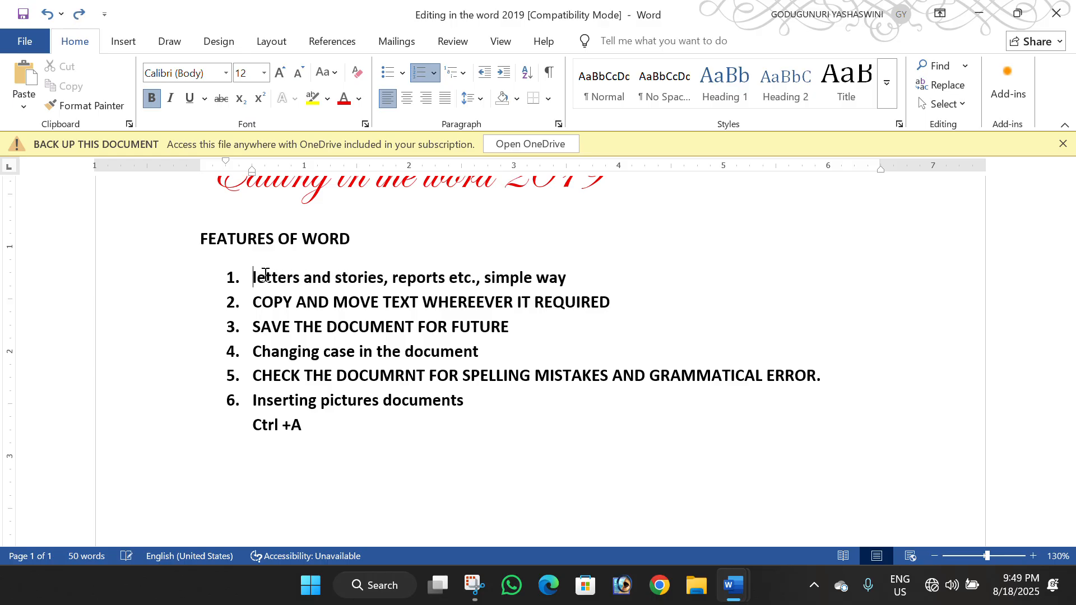
{"action": "key", "text": "ctrl+z"}
{"action": "key", "text": "ctrl+z"}
{"action": "key", "text": "ctrl+z"}
{"action": "key", "text": "ctrl+z"}
{"action": "key", "text": "ctrl+z"}
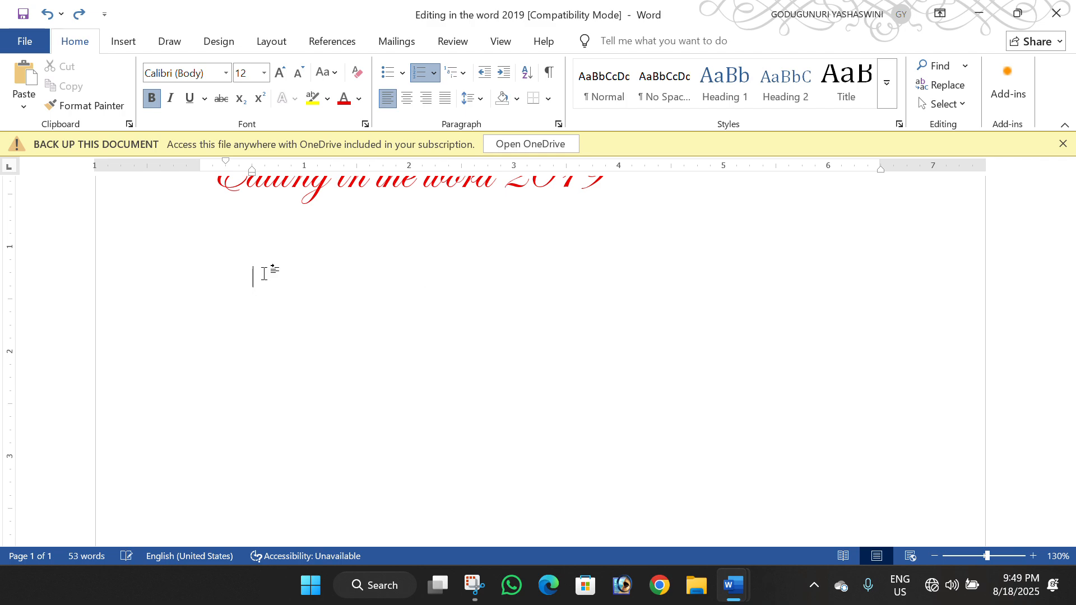
Redo the pasting of the "FEATURES OF WORD" section
{"action": "key", "text": "ctrl+y"}
{"action": "key", "text": "ctrl+y"}
{"action": "key", "text": "ctrl+y"}
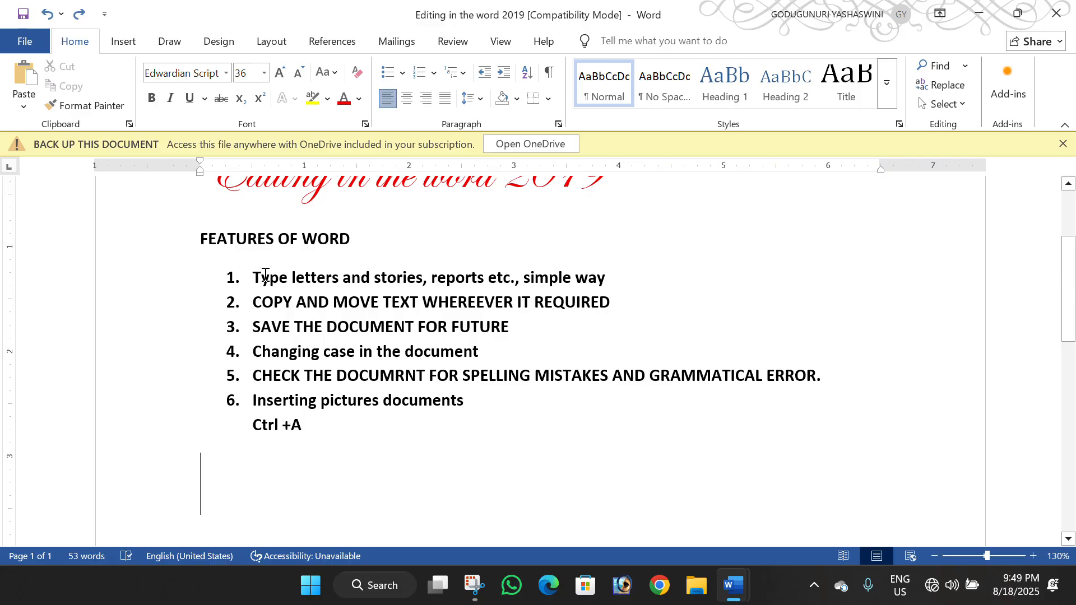
Erase the closing words of list item 1 backwards from its end
{"action": "left_click", "coordinate": [254, 279]}
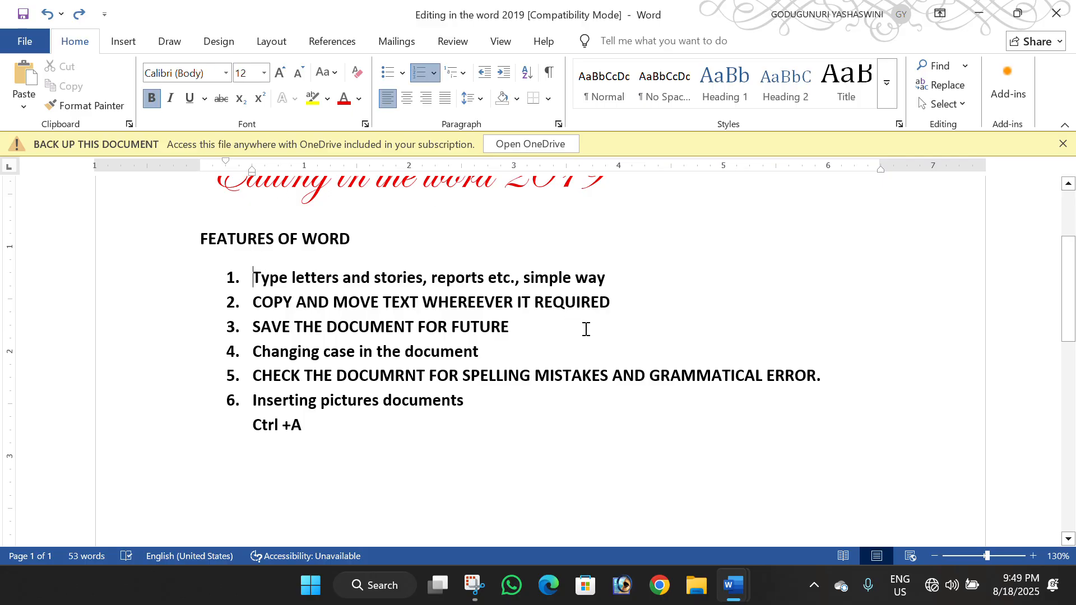
{"action": "key", "text": "BackSpace"}
{"action": "key", "text": "BackSpace"}
{"action": "key", "text": "BackSpace"}
{"action": "key", "text": "BackSpace"}
{"action": "key", "text": "BackSpace"}
{"action": "key", "text": "BackSpace"}
{"action": "key", "text": "BackSpace"}
{"action": "key", "text": "BackSpace"}
{"action": "key", "text": "BackSpace"}
{"action": "key", "text": "BackSpace"}
Undo the erased closing words and the pasted section, and redo the paste of the features section
{"action": "left_click", "coordinate": [48, 15]}
{"action": "left_click", "coordinate": [49, 15]}
{"action": "type", "text": "ple wa"}
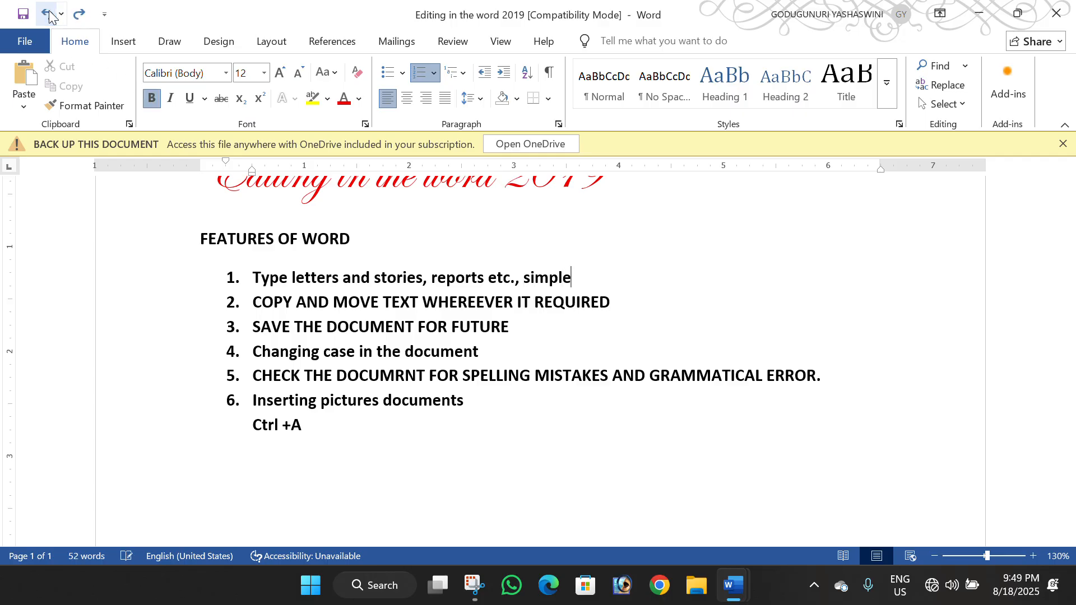
{"action": "left_click", "coordinate": [49, 16]}
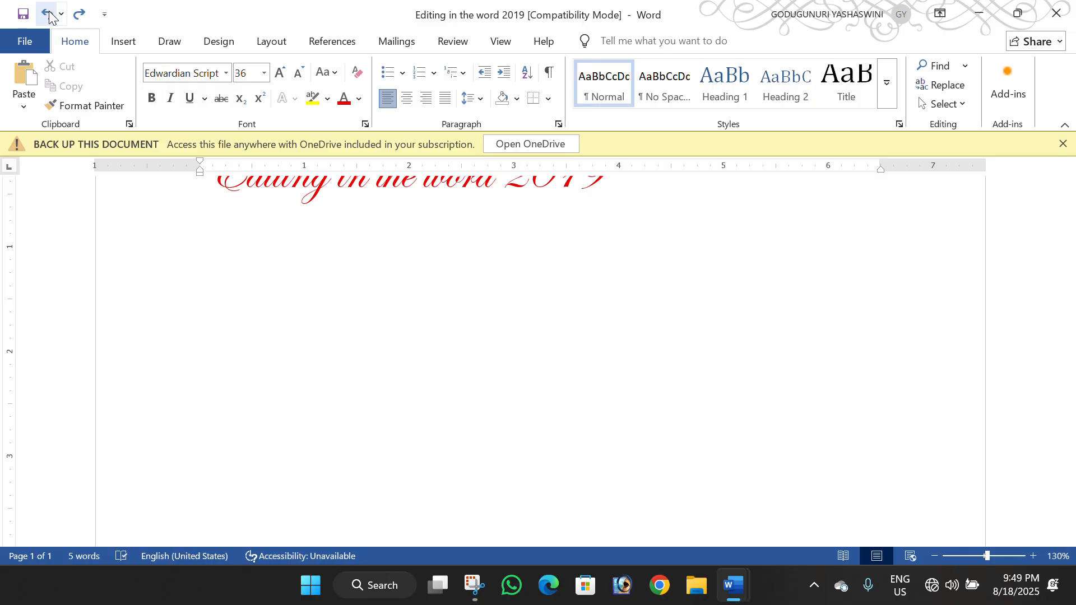
{"action": "left_click", "coordinate": [79, 16]}
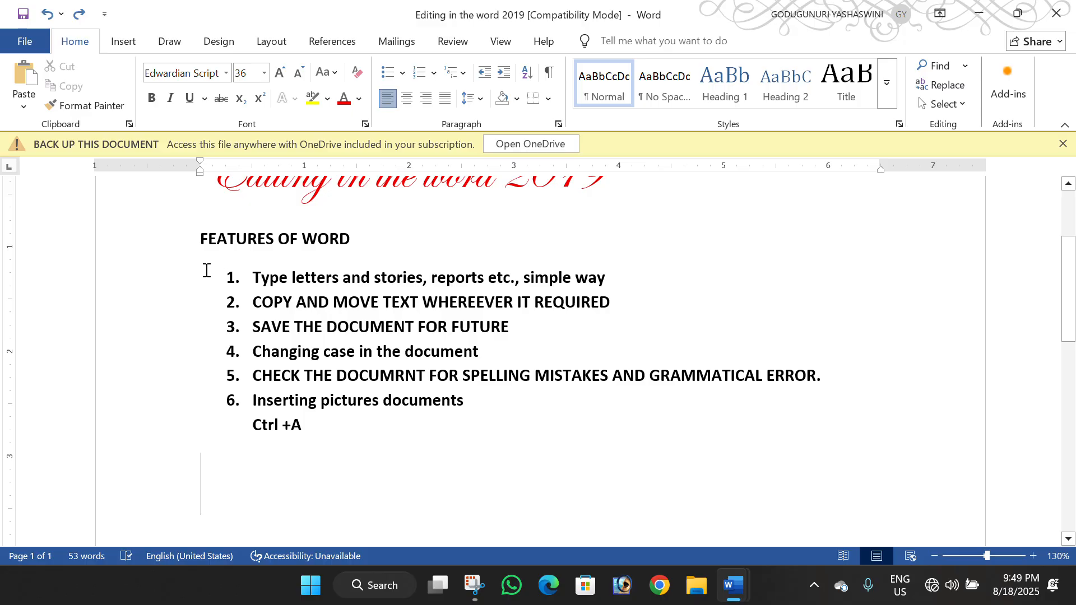
Delete "e way" from the end of list item 1 and undo the deletion
{"action": "left_click", "coordinate": [637, 280]}
{"action": "key", "text": "BackSpace"}
{"action": "key", "text": "BackSpace"}
{"action": "key", "text": "BackSpace"}
{"action": "key", "text": "BackSpace"}
{"action": "key", "text": "BackSpace"}
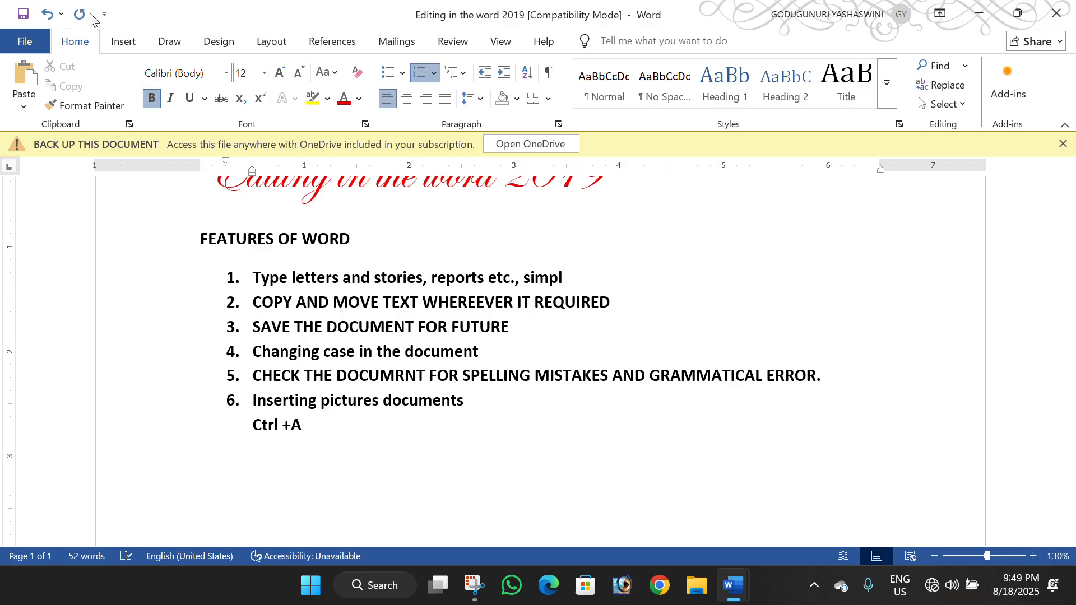
{"action": "left_click", "coordinate": [48, 14]}
{"action": "left_click", "coordinate": [50, 15]}
{"action": "left_click", "coordinate": [50, 15]}
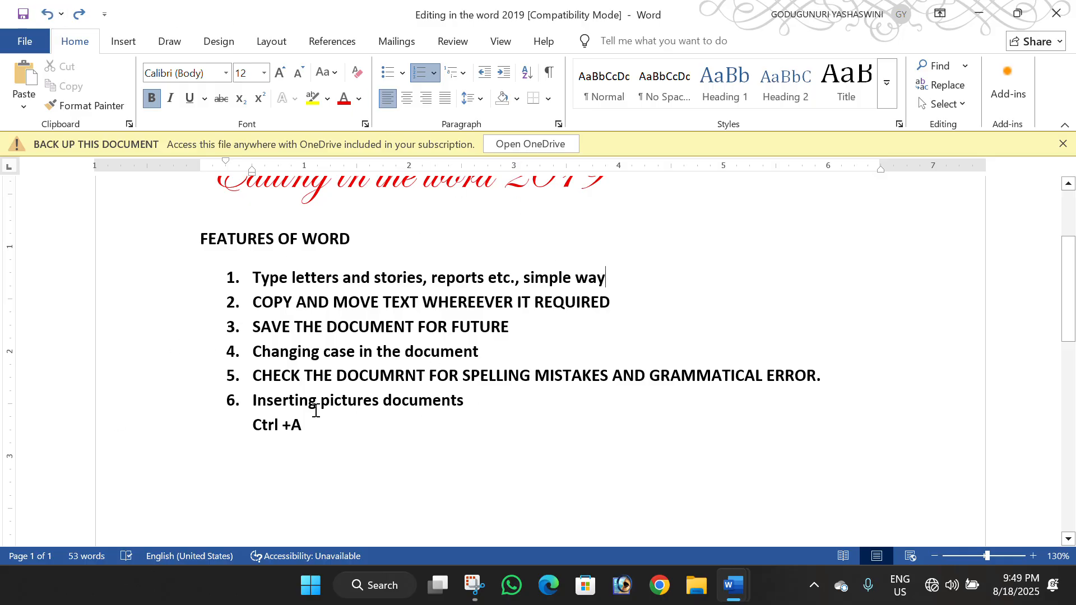
Redo the deletion of "e way" at the end of list item 1
{"action": "left_click", "coordinate": [78, 17]}
{"action": "left_click", "coordinate": [78, 17]}
{"action": "left_click", "coordinate": [79, 17]}
{"action": "left_click", "coordinate": [79, 17]}
{"action": "left_click", "coordinate": [79, 17]}
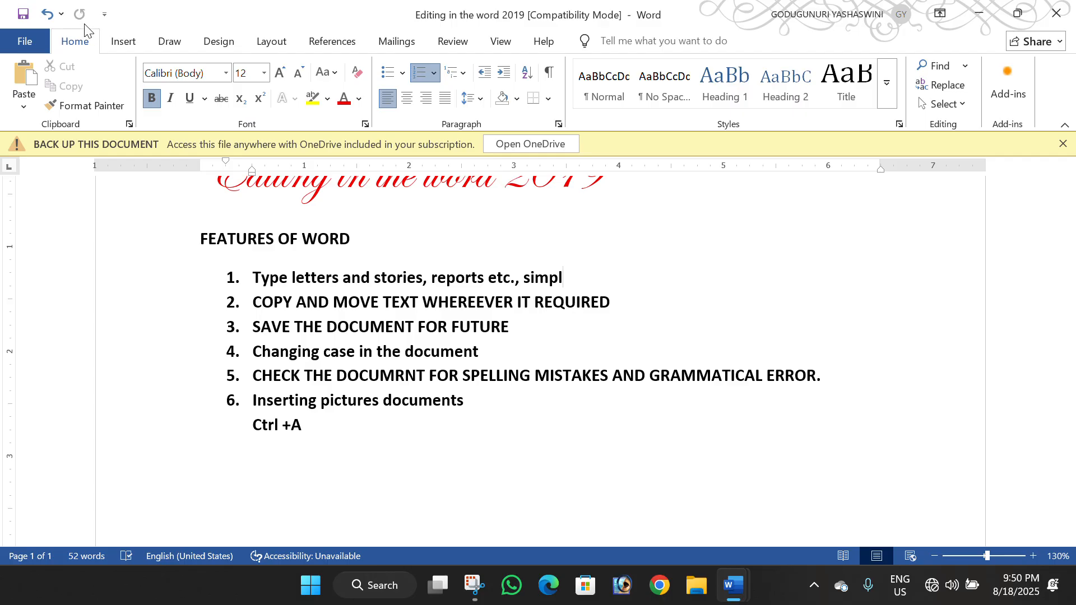
Undo the deletion of "e way" and the pasting of the features section
{"action": "left_click", "coordinate": [51, 16]}
{"action": "left_click", "coordinate": [50, 16]}
{"action": "left_click", "coordinate": [50, 17]}
{"action": "left_click", "coordinate": [50, 17]}
{"action": "left_click", "coordinate": [50, 16]}
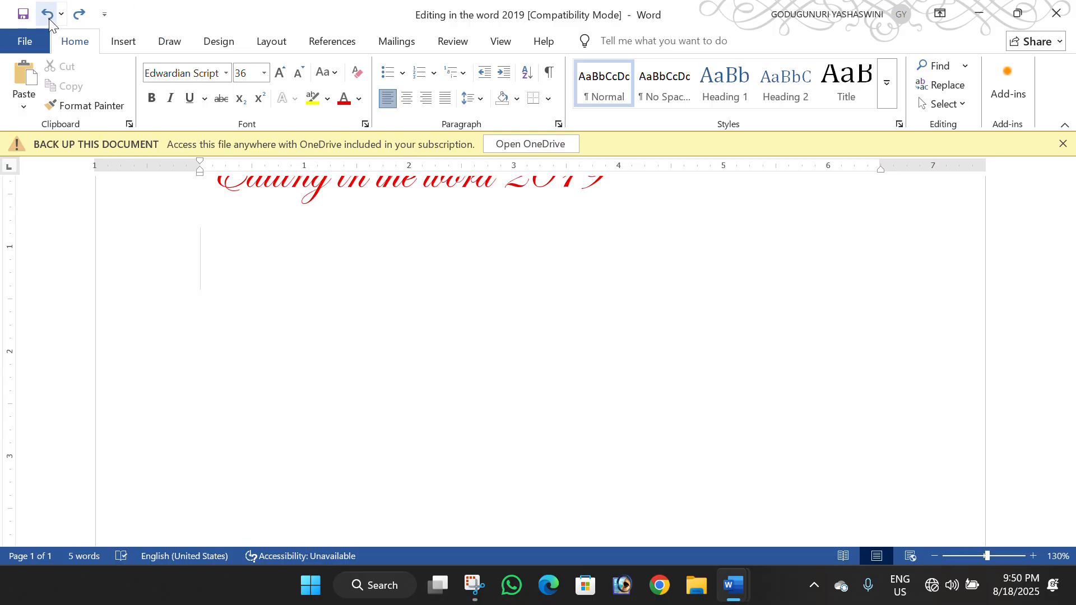
Redo the pasted section and part of the deletion, and undo the deletion so list item 1 ends with "simple way"
{"action": "left_click", "coordinate": [81, 16]}
{"action": "left_click", "coordinate": [81, 16]}
{"action": "left_click", "coordinate": [81, 16]}
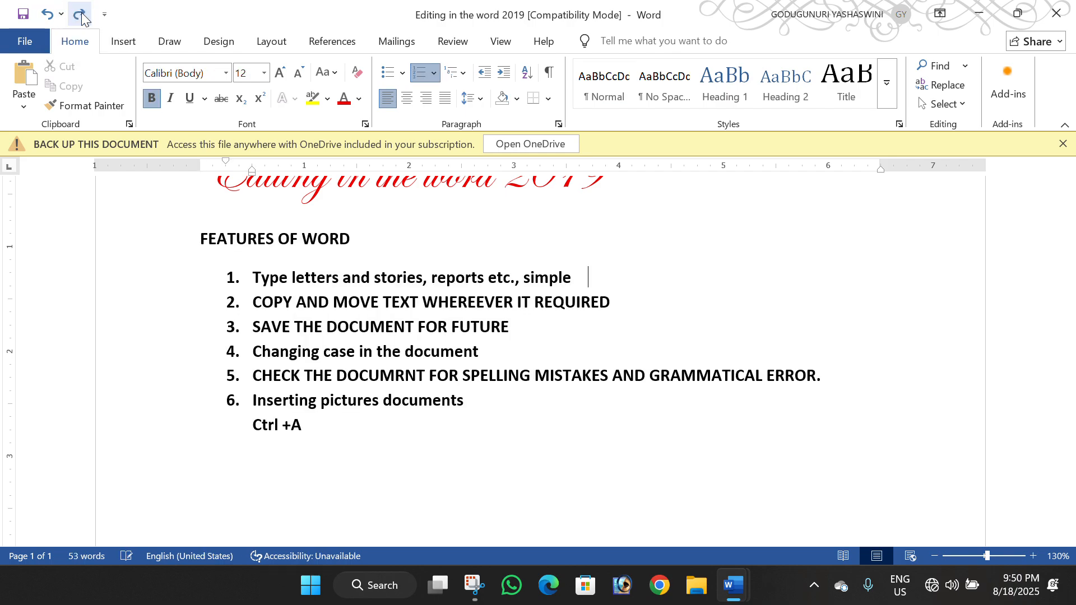
{"action": "left_click", "coordinate": [47, 16]}
{"action": "left_click", "coordinate": [47, 16]}
{"action": "left_click", "coordinate": [47, 16]}
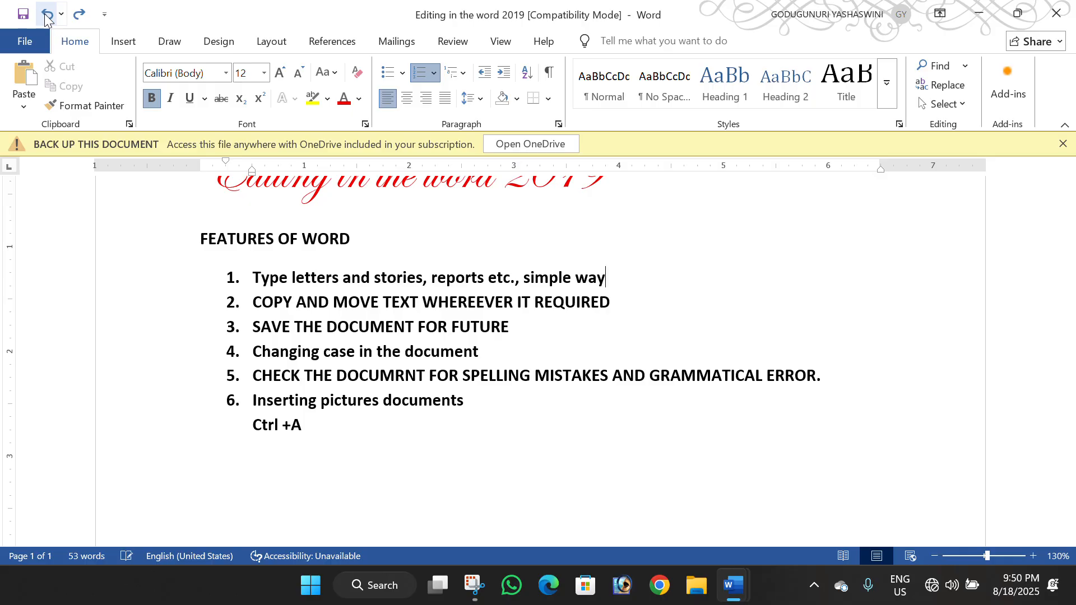
Remove the space between "stories," and "reports" in list item 1
{"action": "scroll", "coordinate": [336, 331], "scroll_direction": "up", "scroll_amount": 3}
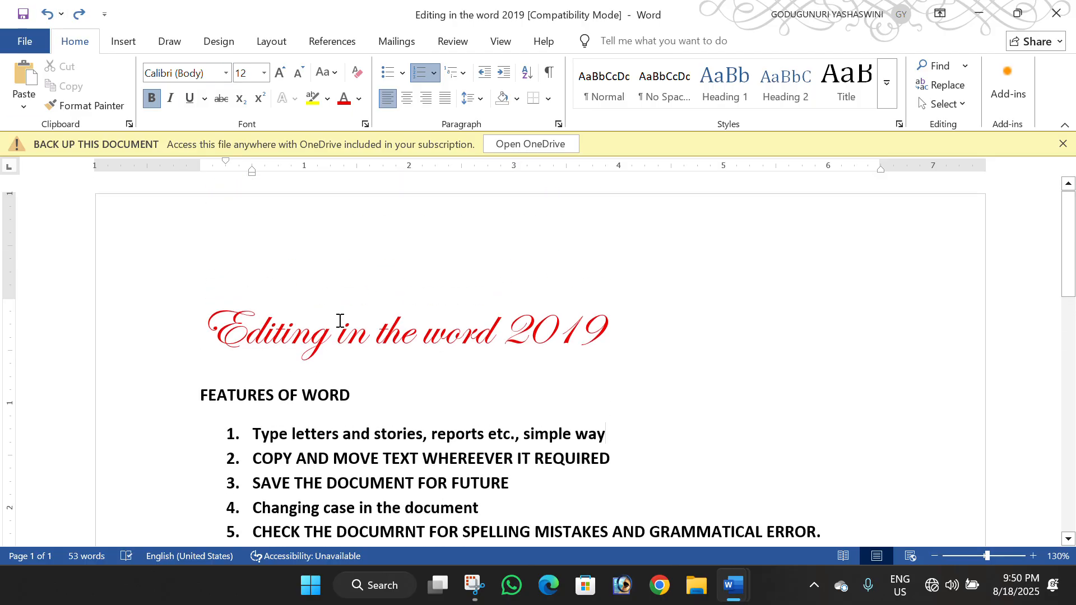
{"action": "scroll", "coordinate": [343, 332], "scroll_direction": "down", "scroll_amount": 3}
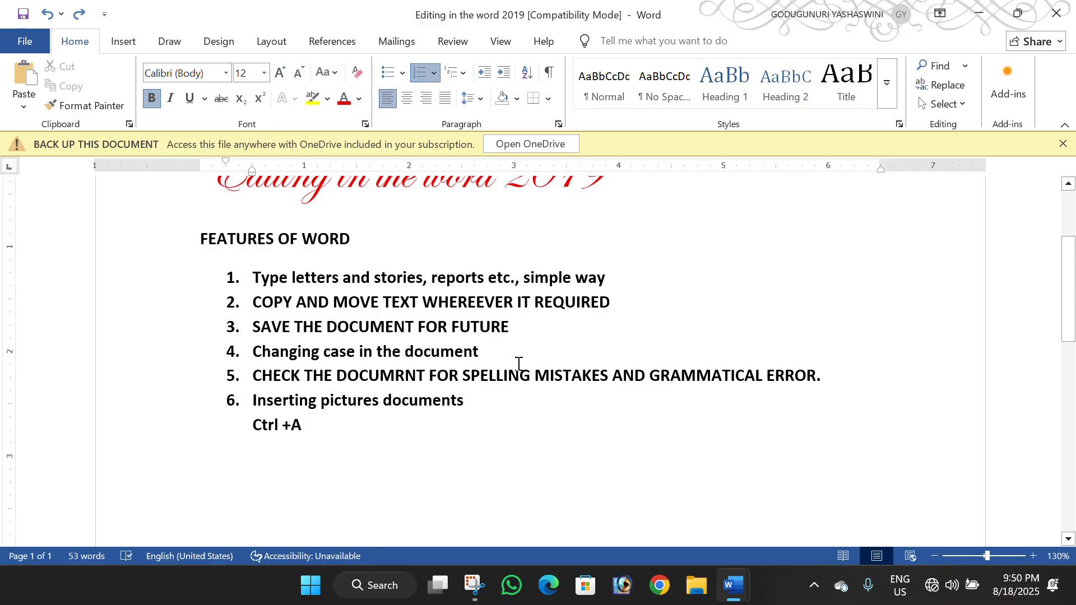
{"action": "left_click", "coordinate": [479, 402]}
{"action": "left_click", "coordinate": [430, 277]}
{"action": "key", "text": "BackSpace"}
{"action": "left_click", "coordinate": [528, 357]}
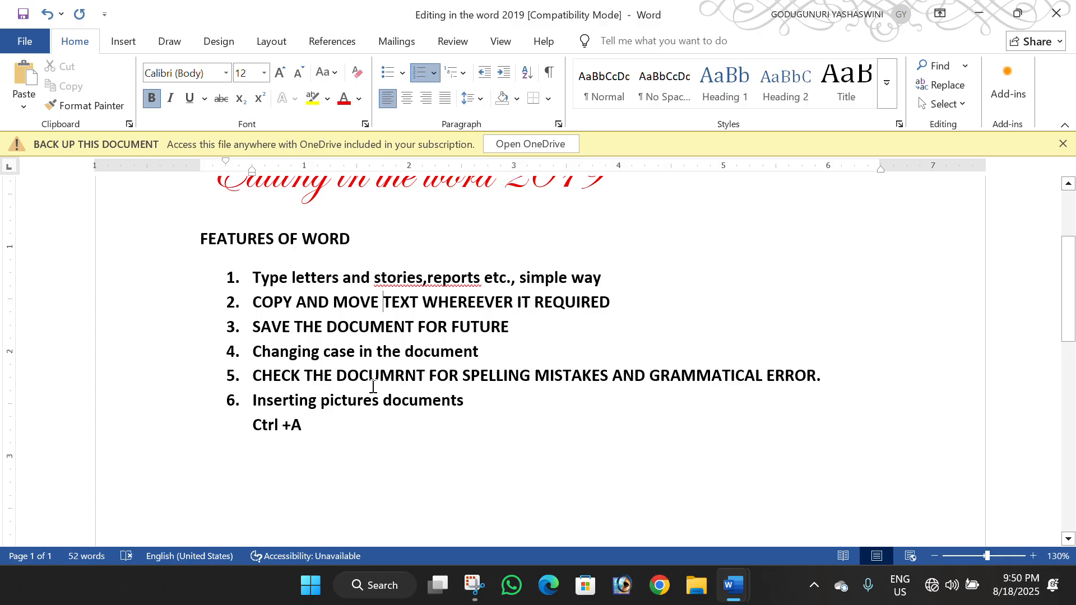
Insert an extra space between "case" and "in" in list item 4, and restore the space before "reports" in item 1
{"action": "left_click", "coordinate": [357, 351]}
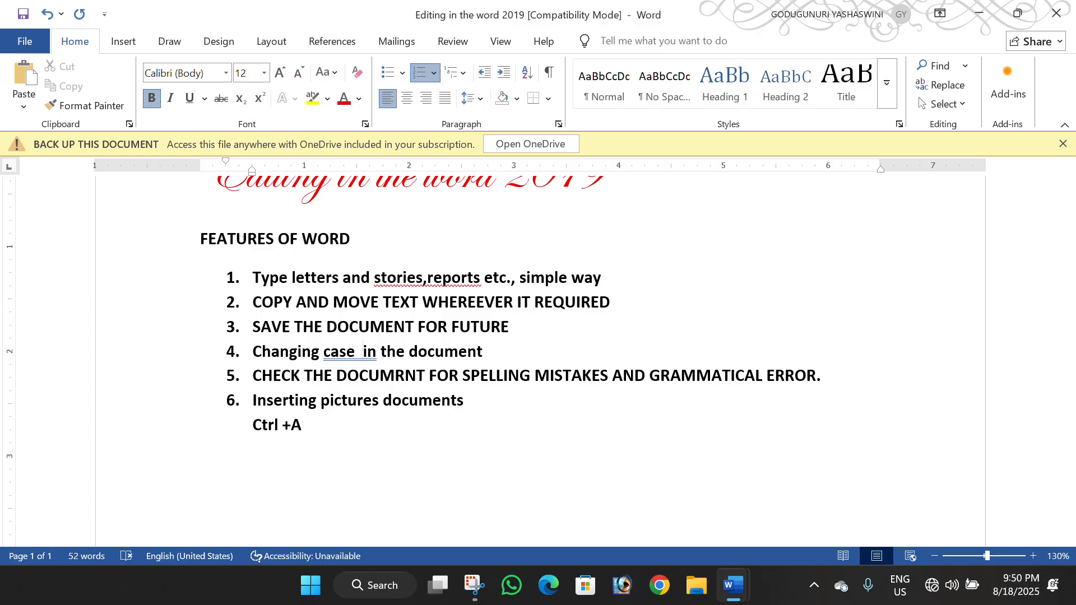
{"action": "left_click", "coordinate": [555, 419]}
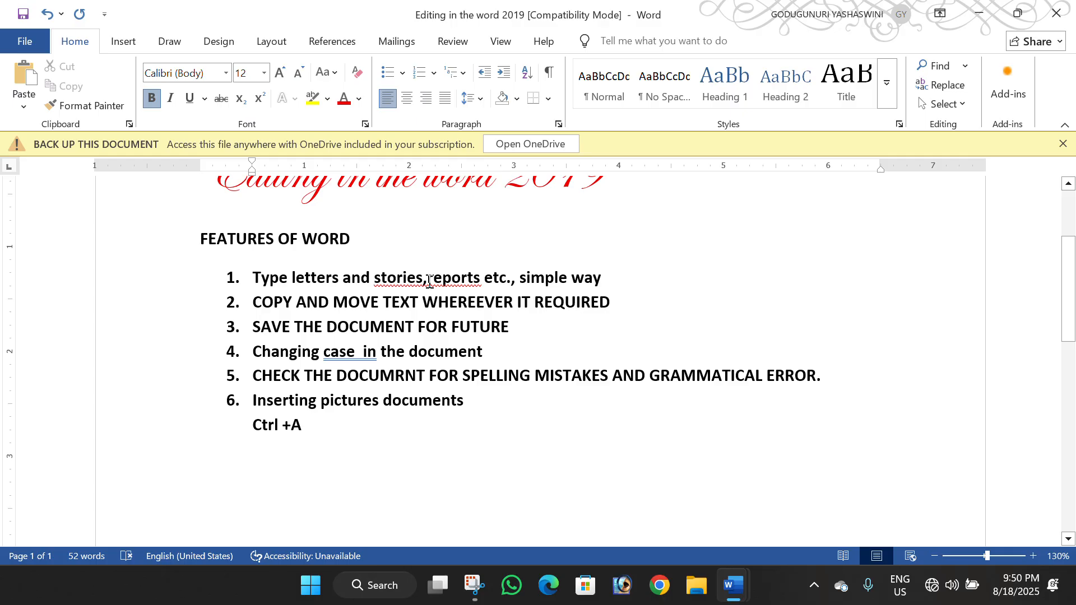
{"action": "left_click", "coordinate": [429, 280]}
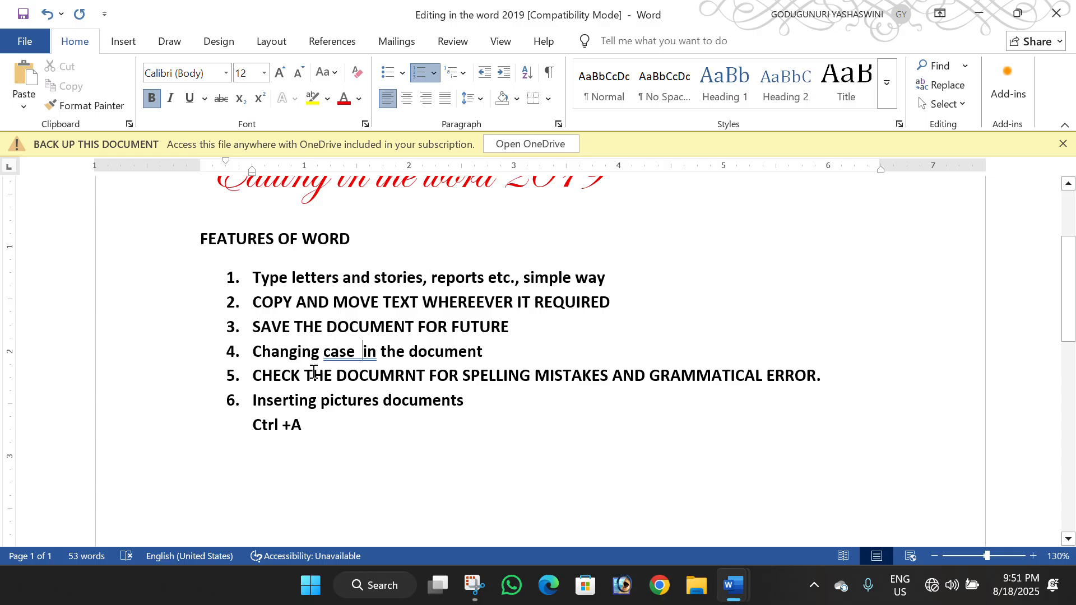
Remove the extra space between "case" and "in" in list item 4, and insert an extra space before "pictures" in item 6
{"action": "left_click", "coordinate": [357, 353]}
{"action": "key", "text": "BackSpace"}
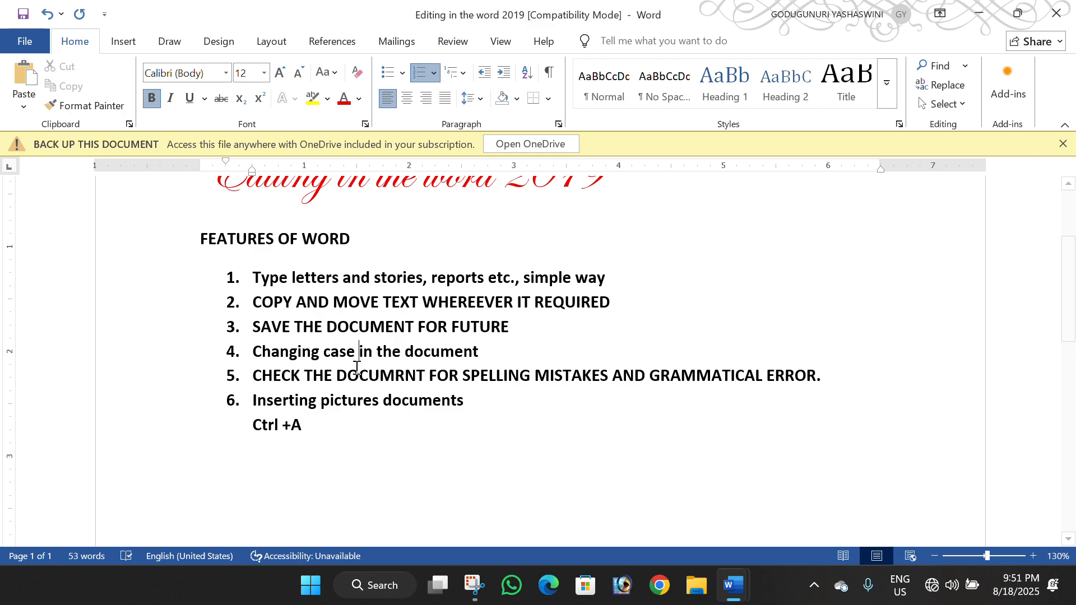
{"action": "type", "text": "c"}
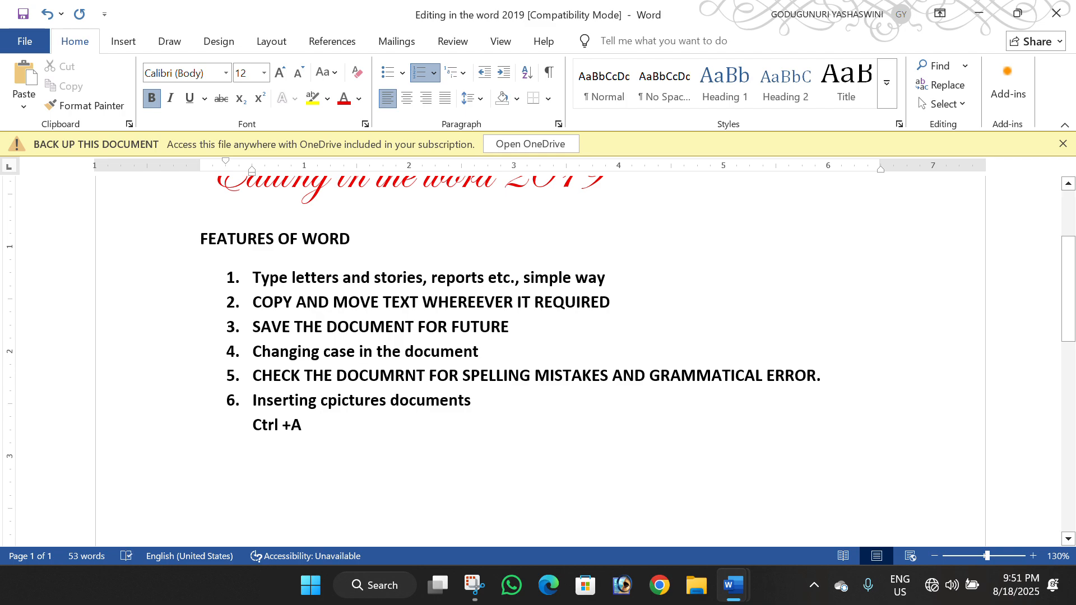
{"action": "key", "text": "BackSpace"}
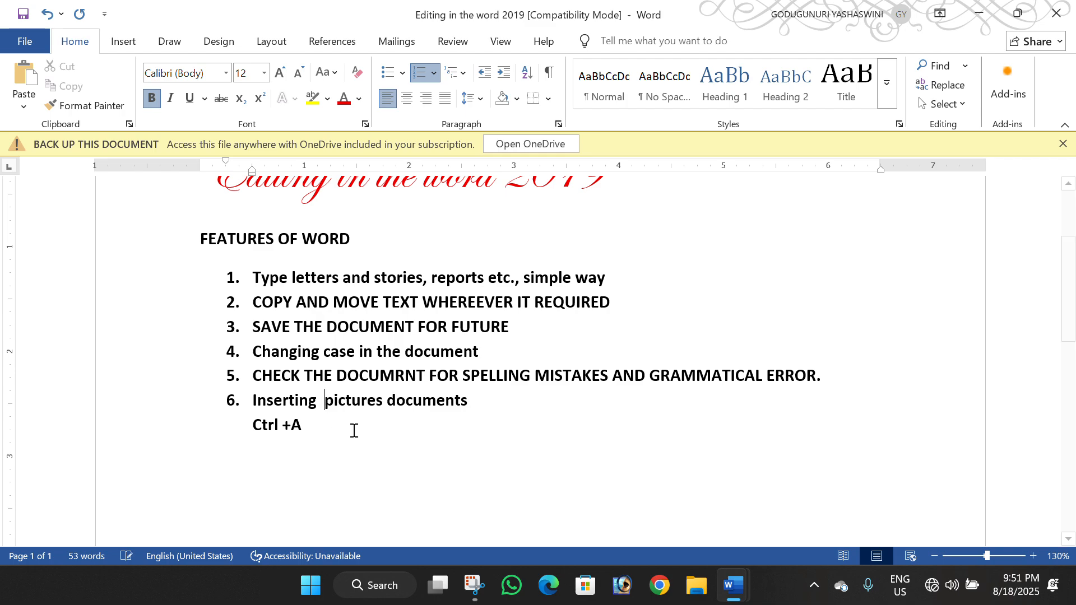
Remove the extra space before "pictures" in list item 6
{"action": "left_click", "coordinate": [445, 480]}
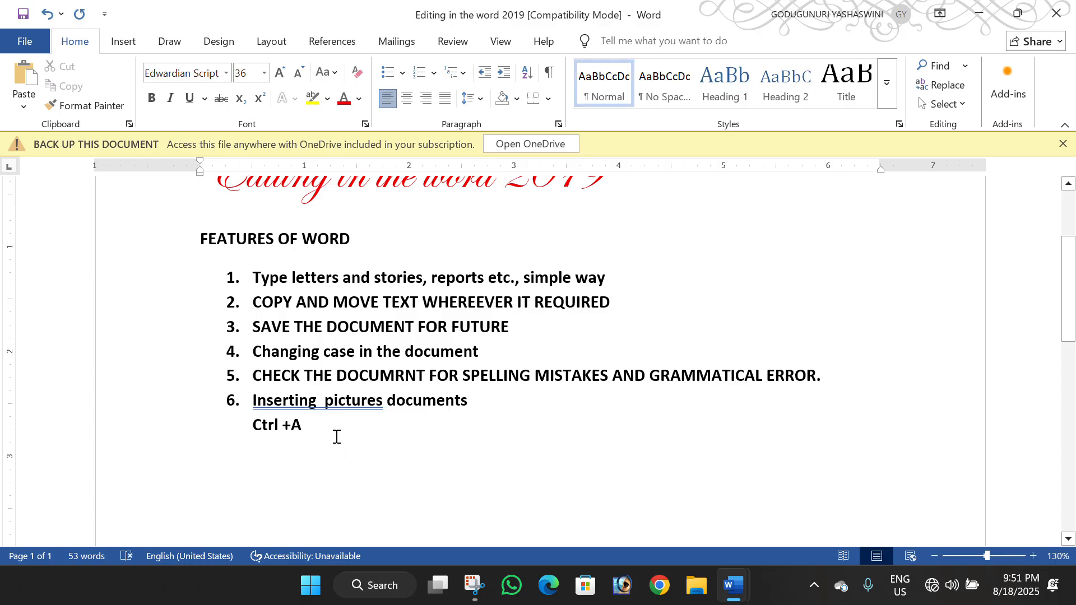
{"action": "left_click", "coordinate": [325, 399]}
{"action": "key", "text": "BackSpace"}
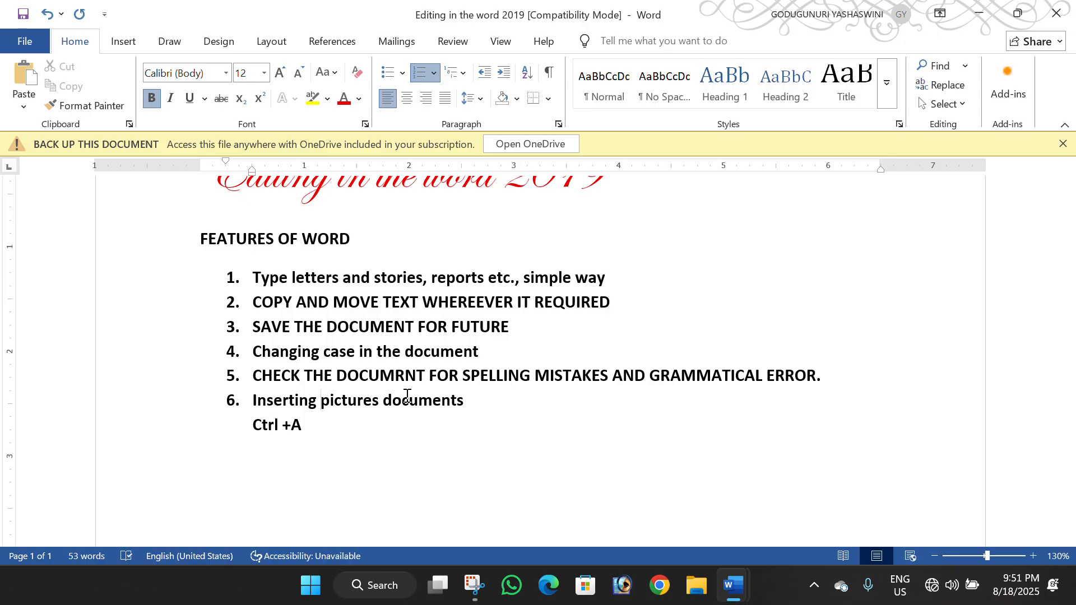
Add the misspelled word "Compuer" on a new line below "Ctrl +A"
{"action": "left_click_drag", "start_coordinate": [308, 425], "coordinate": [226, 420]}
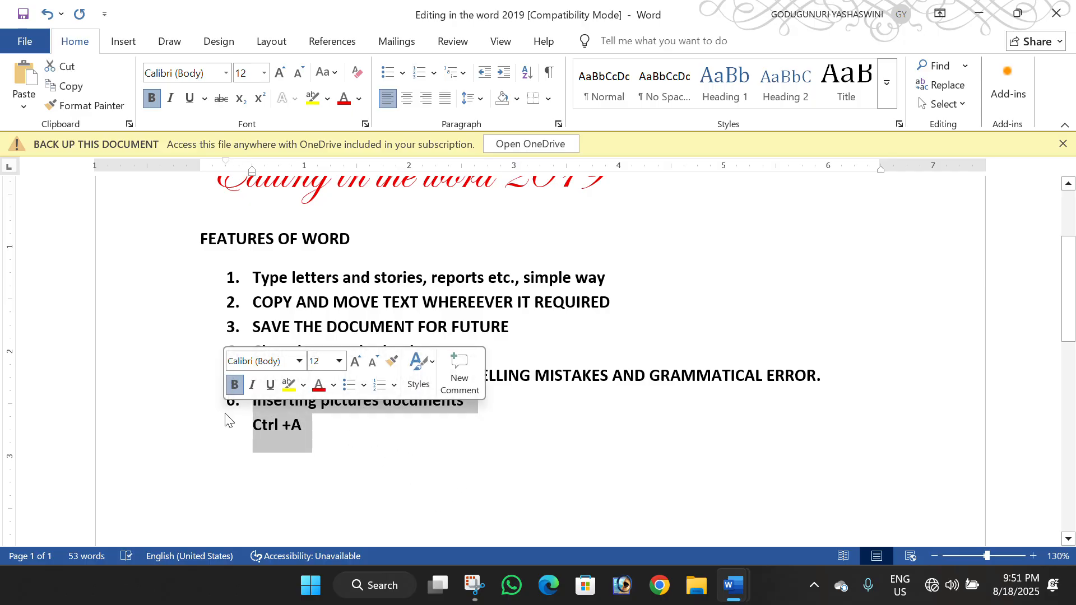
{"action": "left_click", "coordinate": [283, 426]}
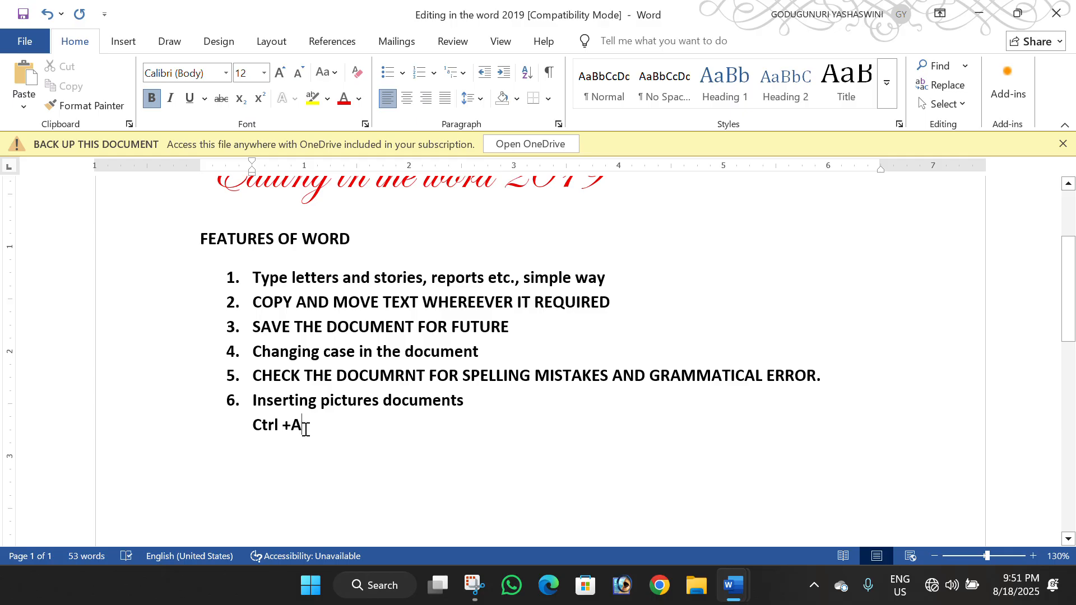
{"action": "key", "text": "Return"}
{"action": "type", "text": "comp"}
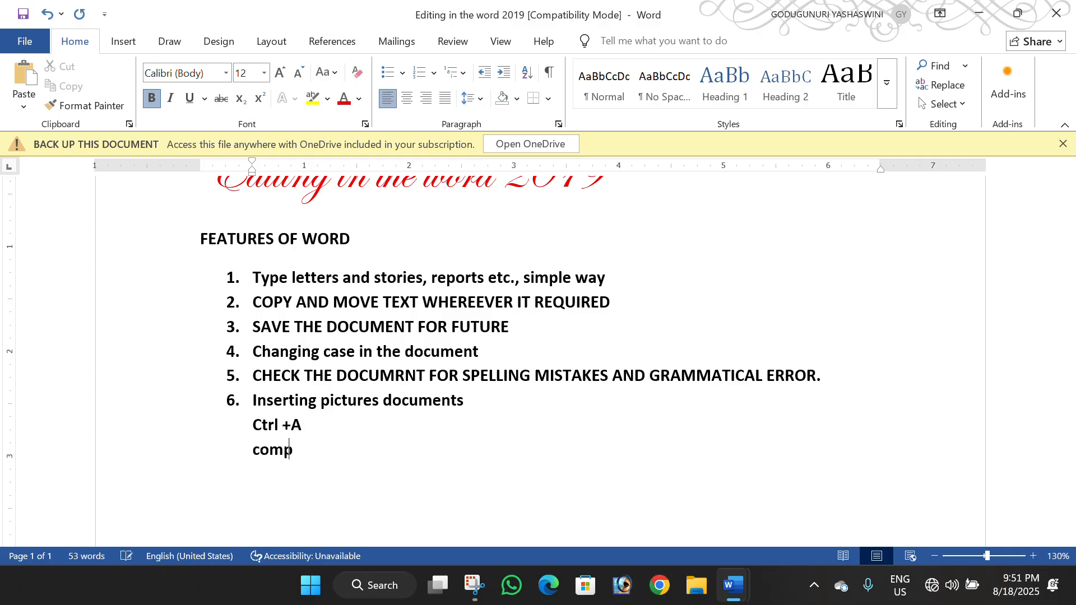
{"action": "type", "text": "utre"}
{"action": "key", "text": "BackSpace"}
{"action": "key", "text": "BackSpace"}
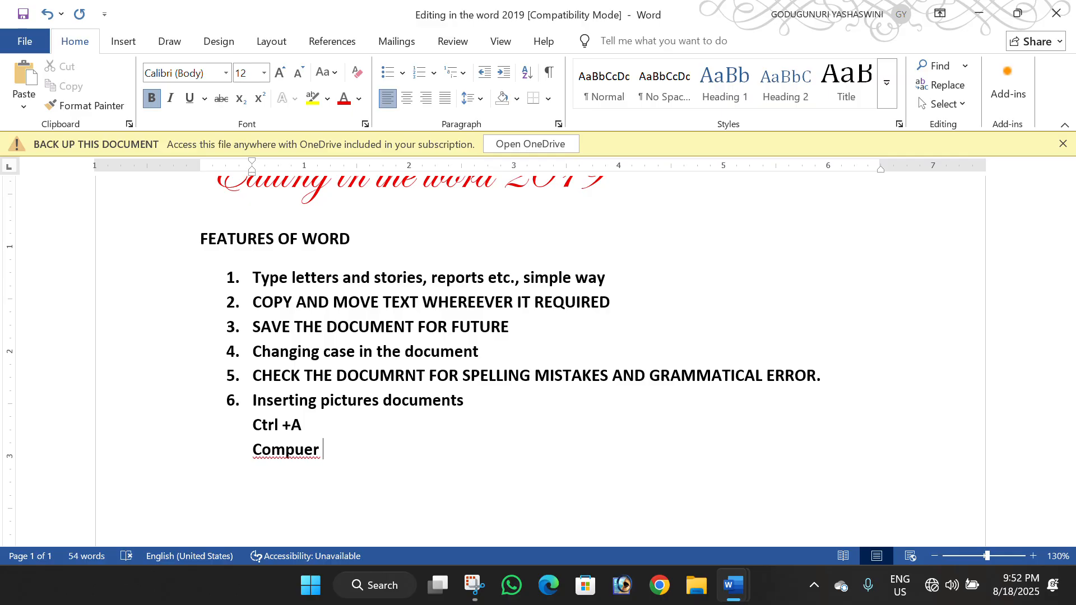
Insert the missing "t" into "Compuer" manually, and undo the insertion
{"action": "left_click", "coordinate": [306, 451]}
{"action": "type", "text": "t"}
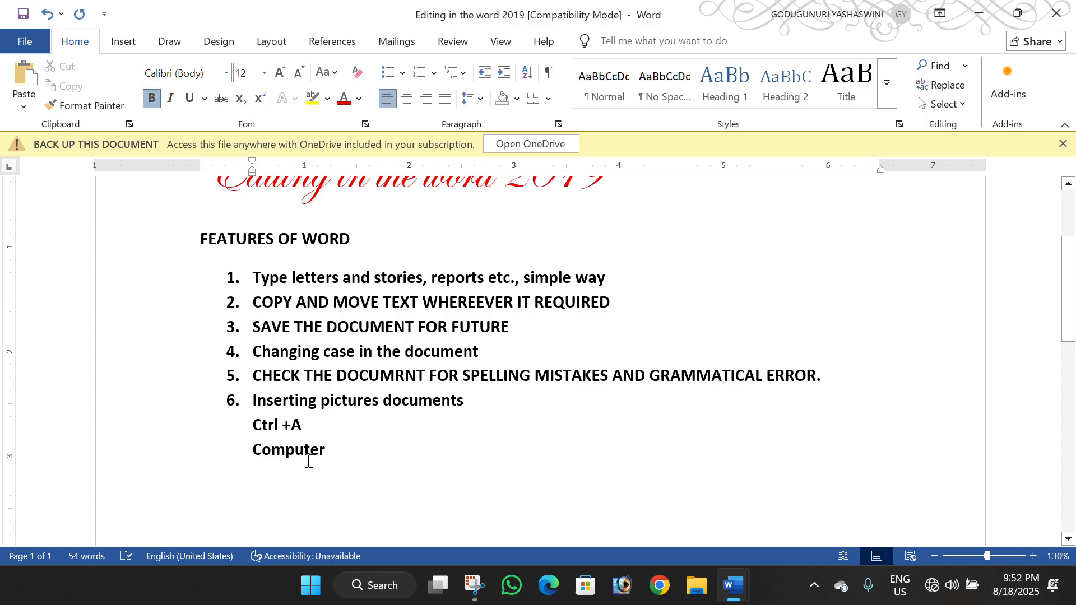
{"action": "key", "text": "ctrl+z"}
Correct the misspelled word "Compuer" with the suggested spelling "Computer"
{"action": "left_click", "coordinate": [399, 453]}
{"action": "left_click", "coordinate": [286, 450]}
{"action": "right_click", "coordinate": [288, 452]}
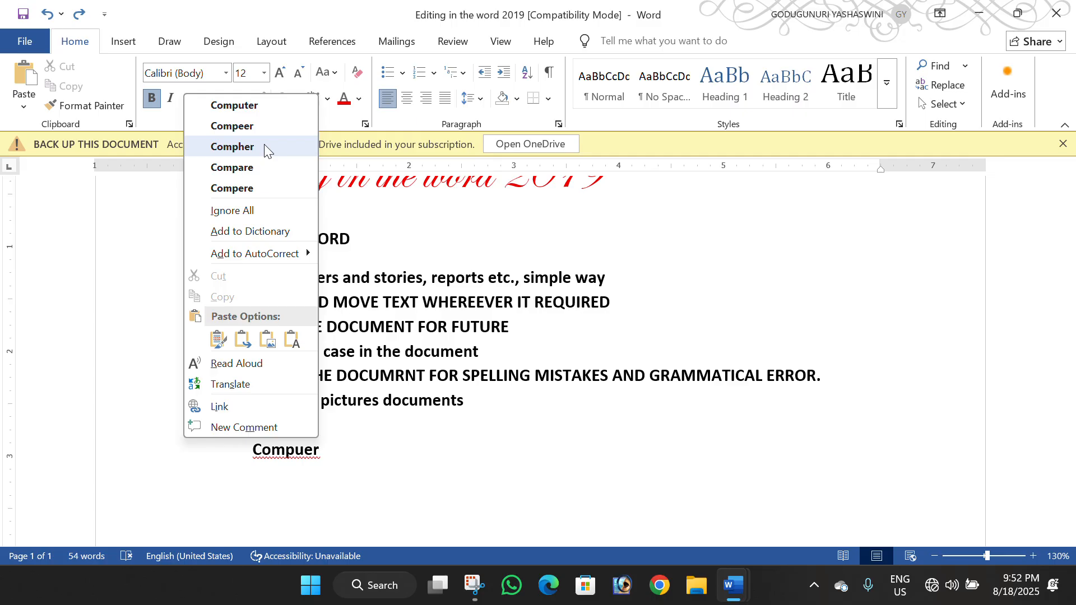
{"action": "left_click", "coordinate": [264, 105]}
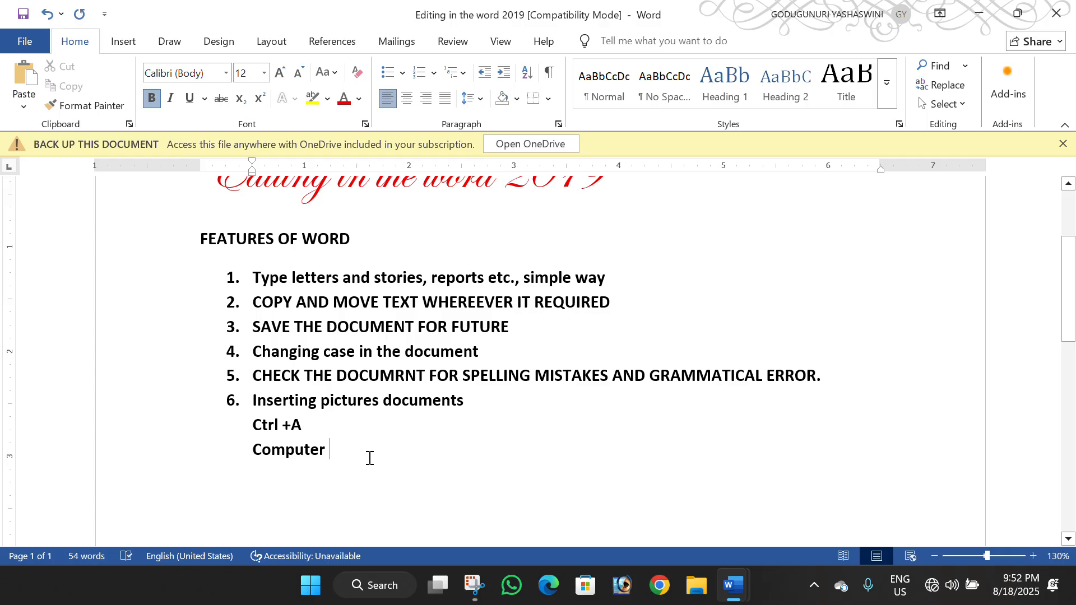
{"action": "left_click_drag", "start_coordinate": [347, 451], "coordinate": [252, 448]}
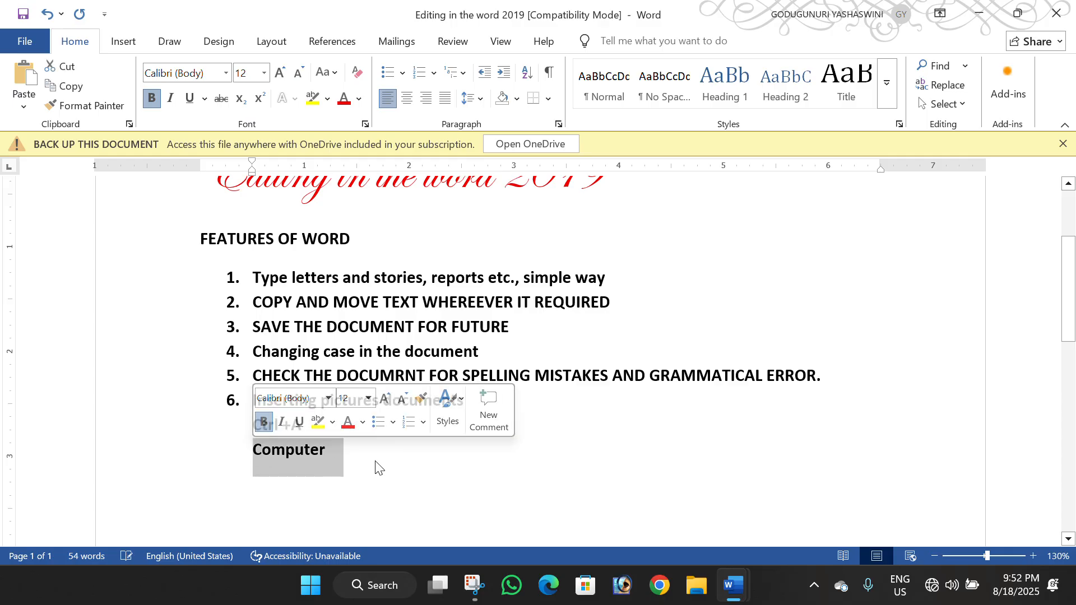
{"action": "left_click", "coordinate": [482, 452]}
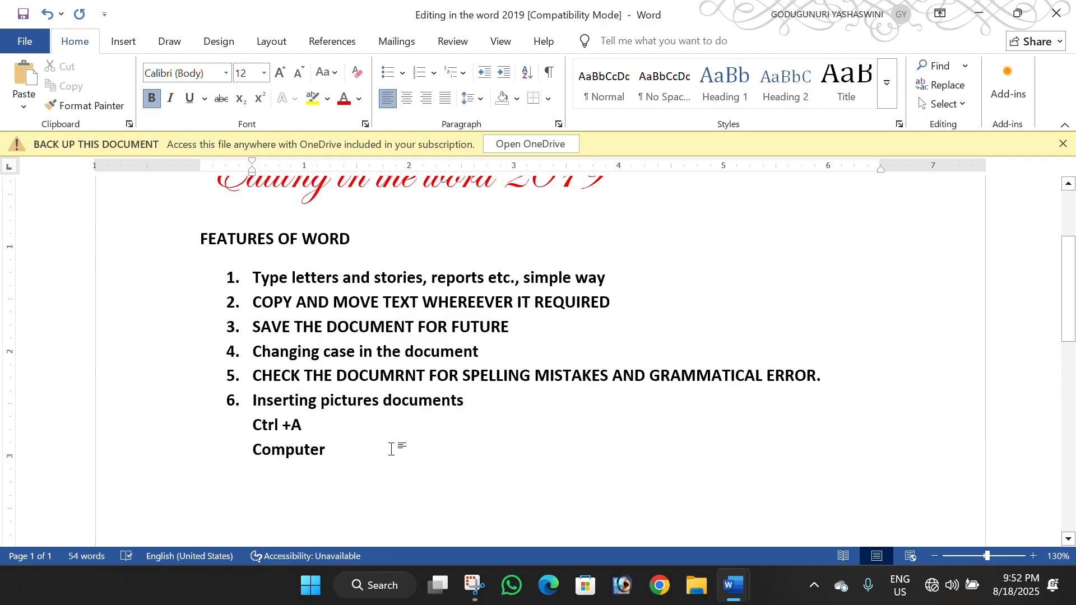
{"action": "scroll", "coordinate": [393, 456], "scroll_direction": "down", "scroll_amount": 3}
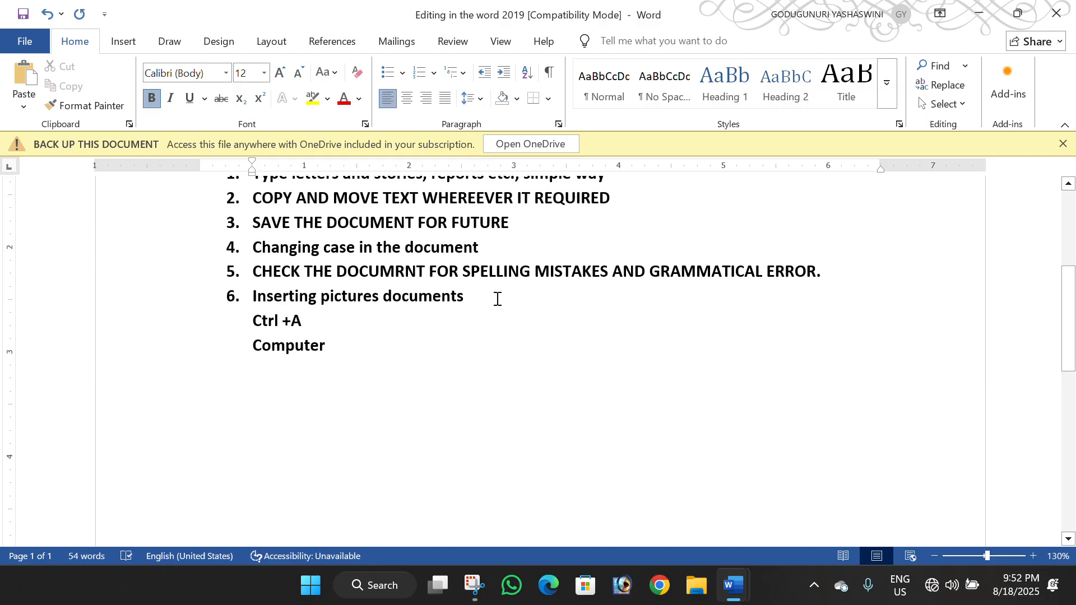
{"action": "left_click_drag", "start_coordinate": [458, 274], "coordinate": [505, 281]}
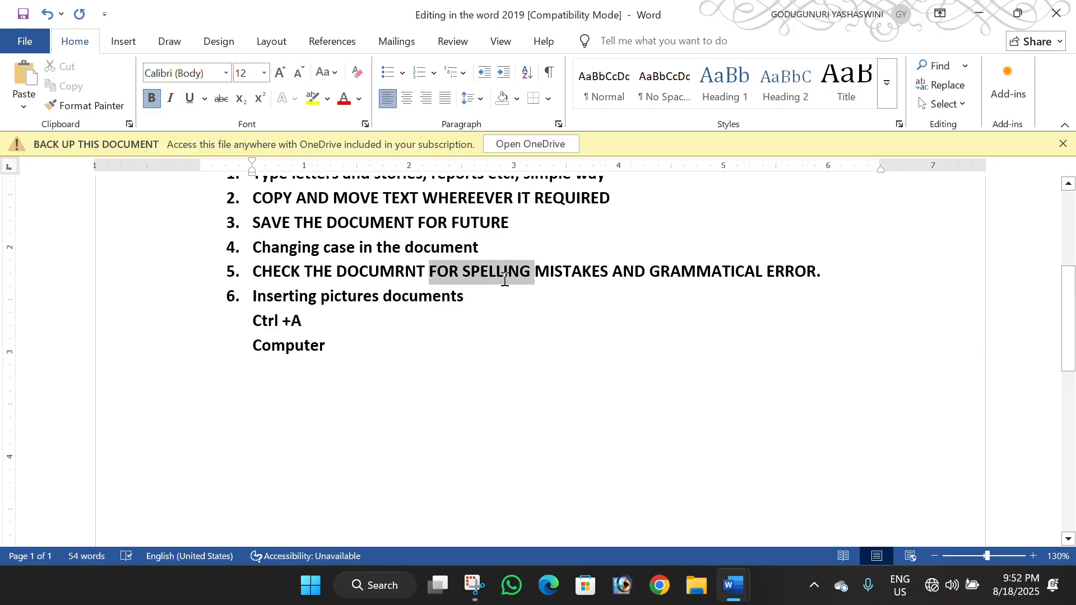
{"action": "left_click", "coordinate": [458, 356]}
{"action": "left_click_drag", "start_coordinate": [321, 349], "coordinate": [247, 345]}
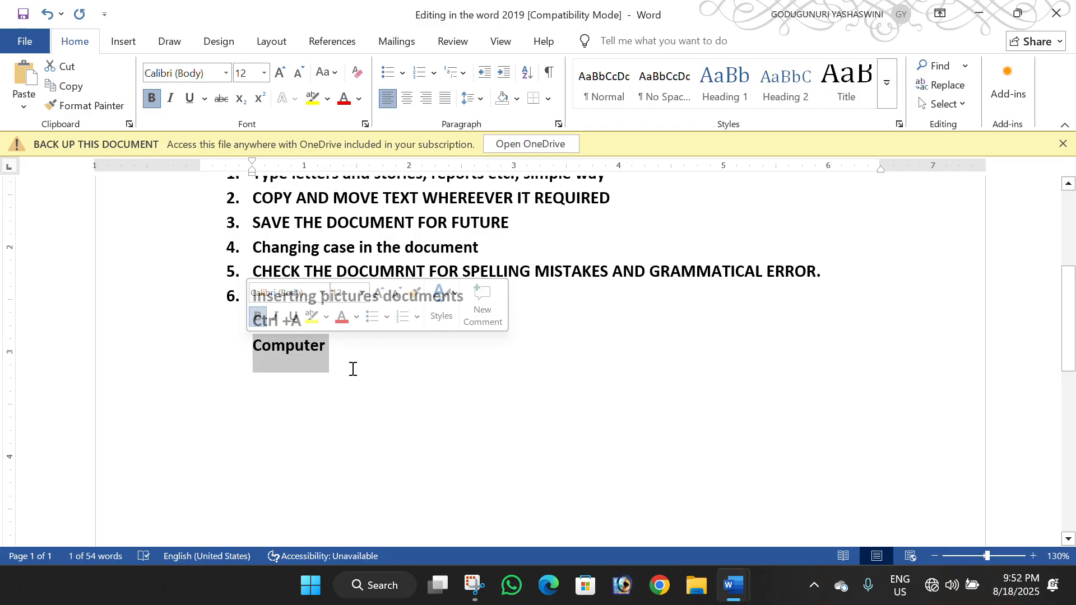
{"action": "left_click", "coordinate": [288, 369]}
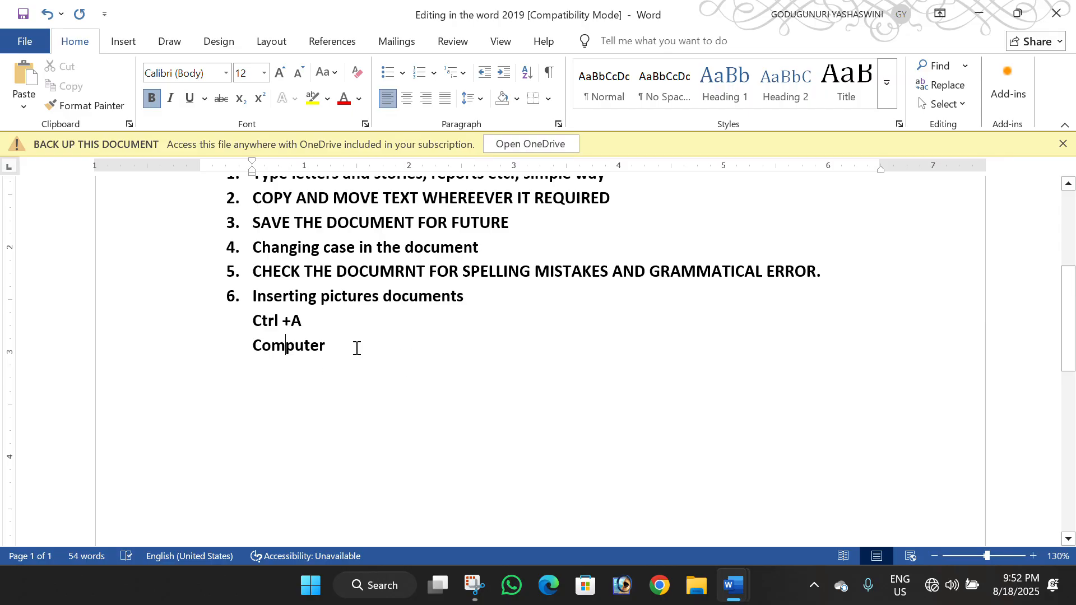
{"action": "scroll", "coordinate": [355, 348], "scroll_direction": "up", "scroll_amount": 4}
{"action": "left_click_drag", "start_coordinate": [253, 302], "coordinate": [482, 304]}
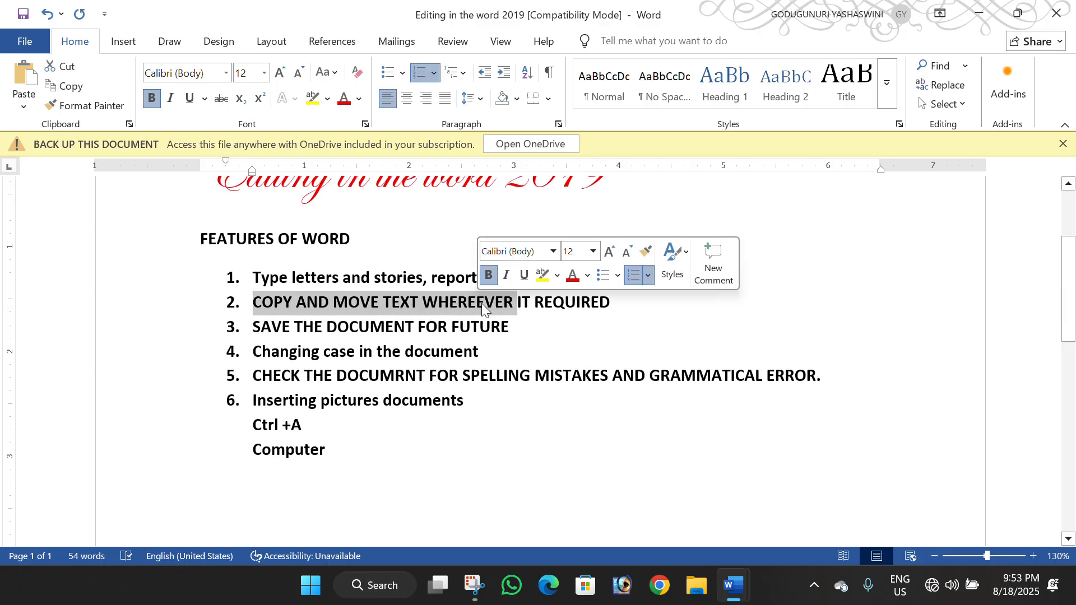
{"action": "left_click", "coordinate": [628, 304]}
{"action": "left_click", "coordinate": [392, 445]}
{"action": "scroll", "coordinate": [429, 462], "scroll_direction": "down", "scroll_amount": 4}
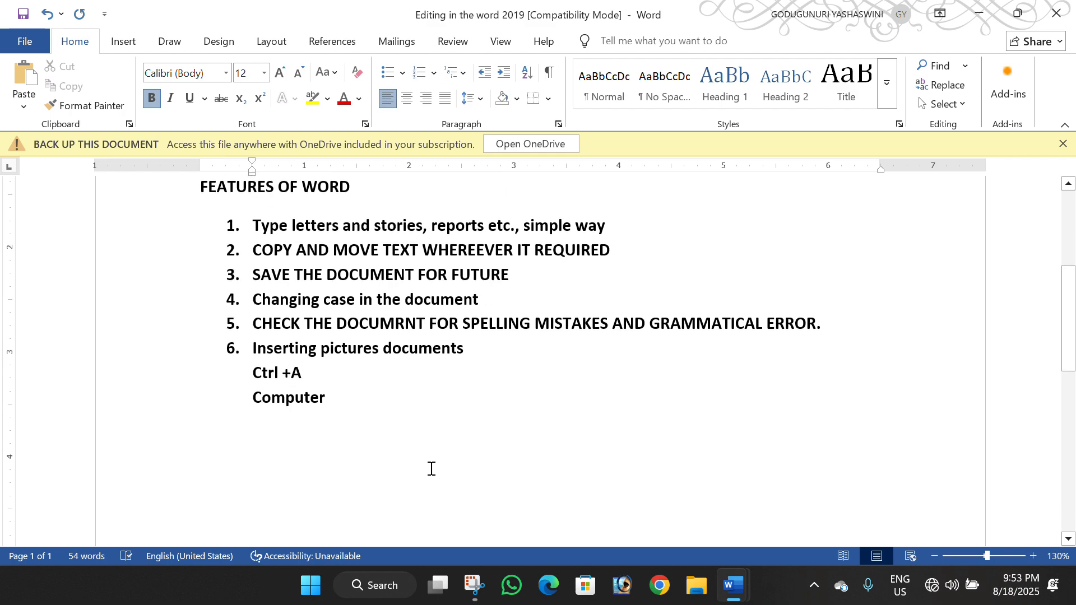
{"action": "scroll", "coordinate": [426, 468], "scroll_direction": "down", "scroll_amount": 2}
{"action": "scroll", "coordinate": [426, 469], "scroll_direction": "up", "scroll_amount": 4}
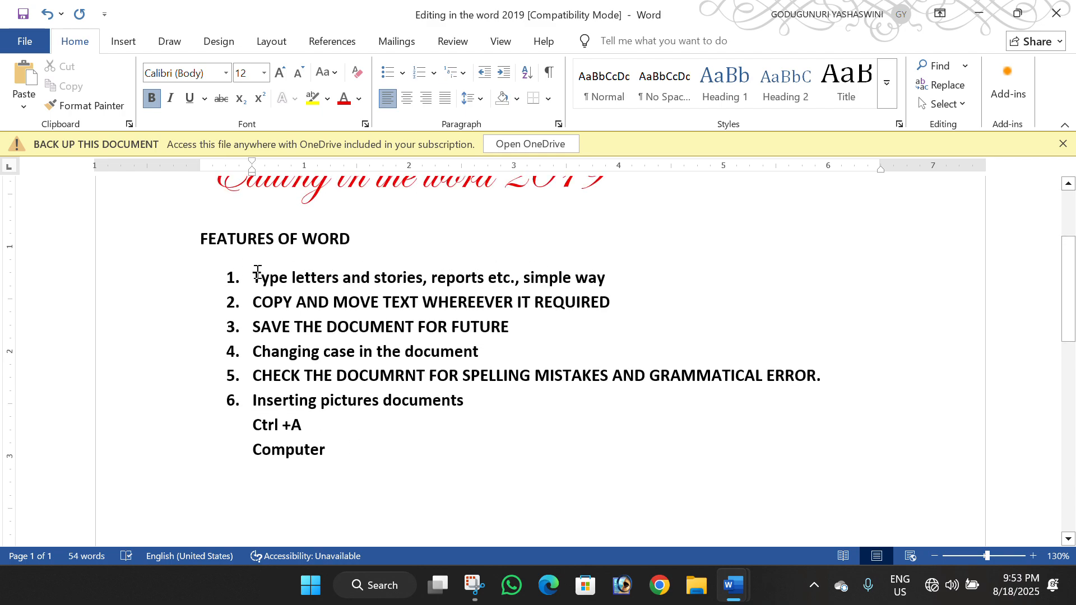
{"action": "left_click_drag", "start_coordinate": [257, 273], "coordinate": [629, 282]}
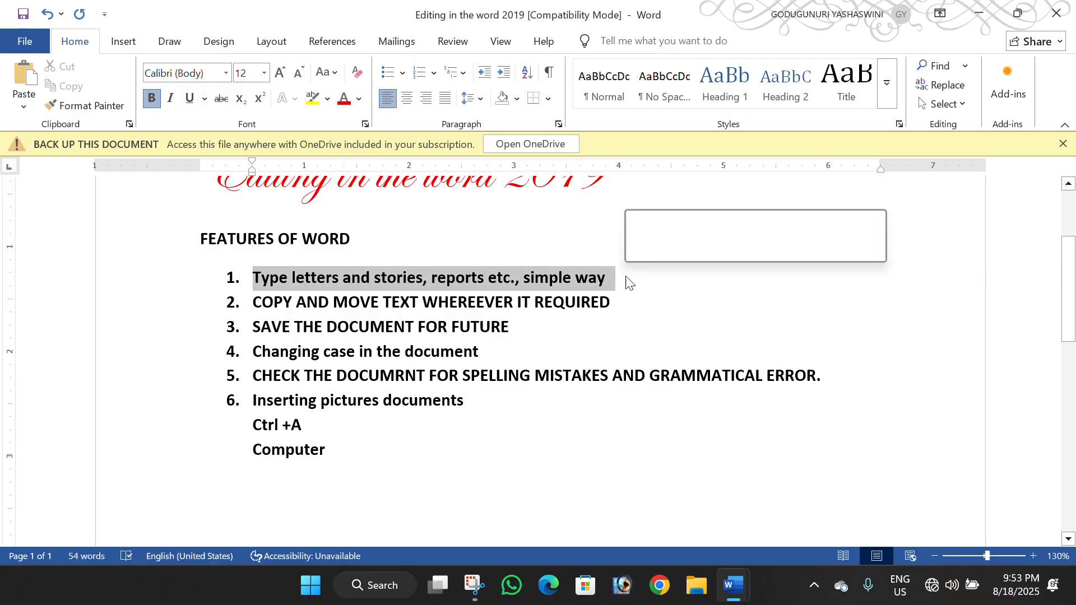
Add an empty line below "Computer", and cut list item 1, "Type letters and stories, reports etc., simple way"
{"action": "left_click", "coordinate": [332, 448]}
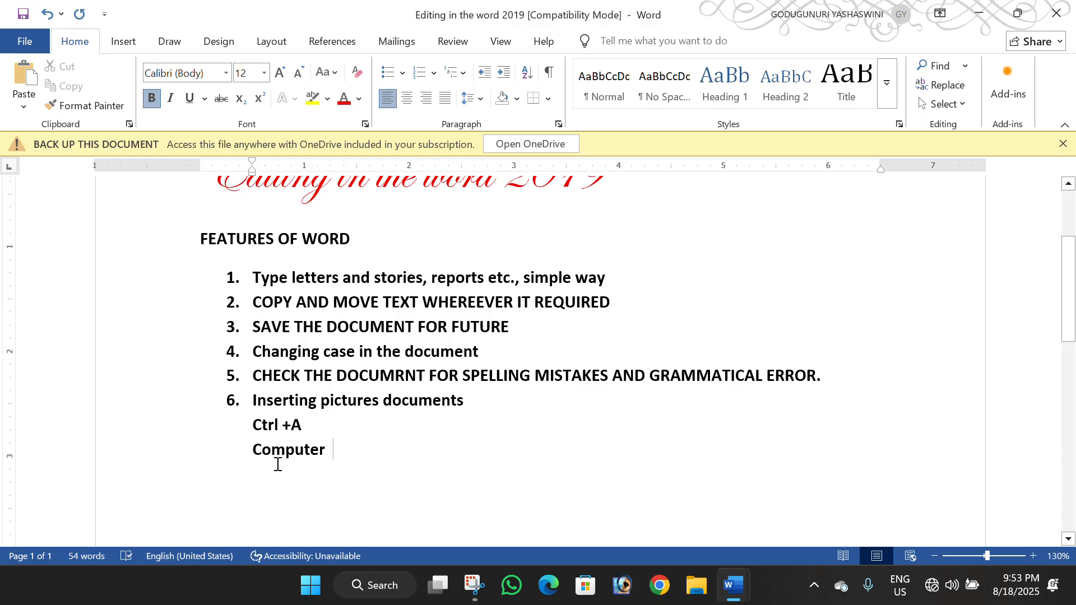
{"action": "key", "text": "Return"}
{"action": "left_click_drag", "start_coordinate": [617, 276], "coordinate": [255, 279]}
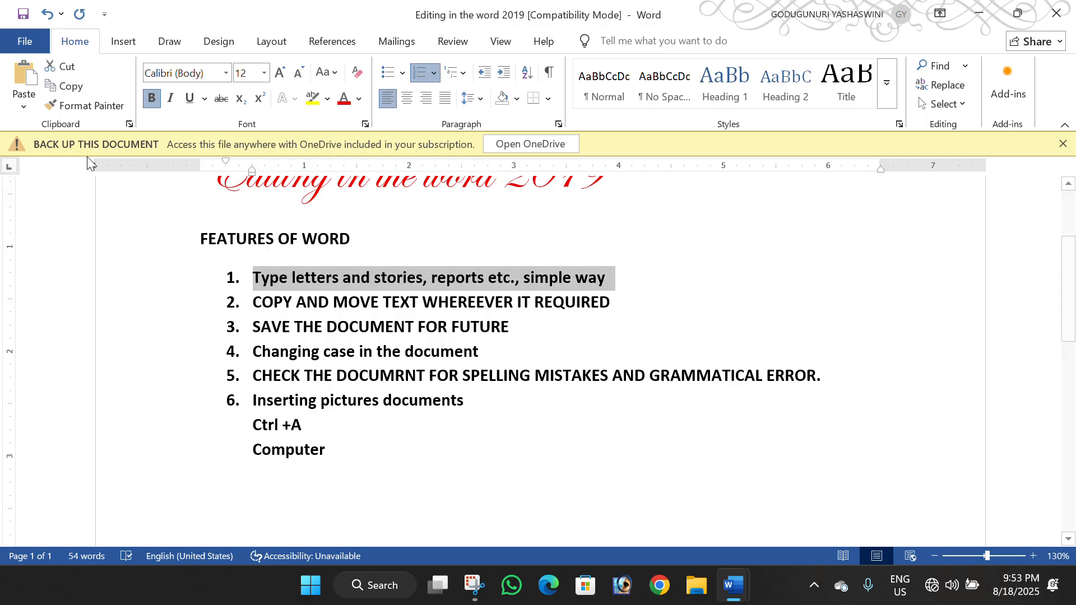
{"action": "left_click", "coordinate": [62, 67]}
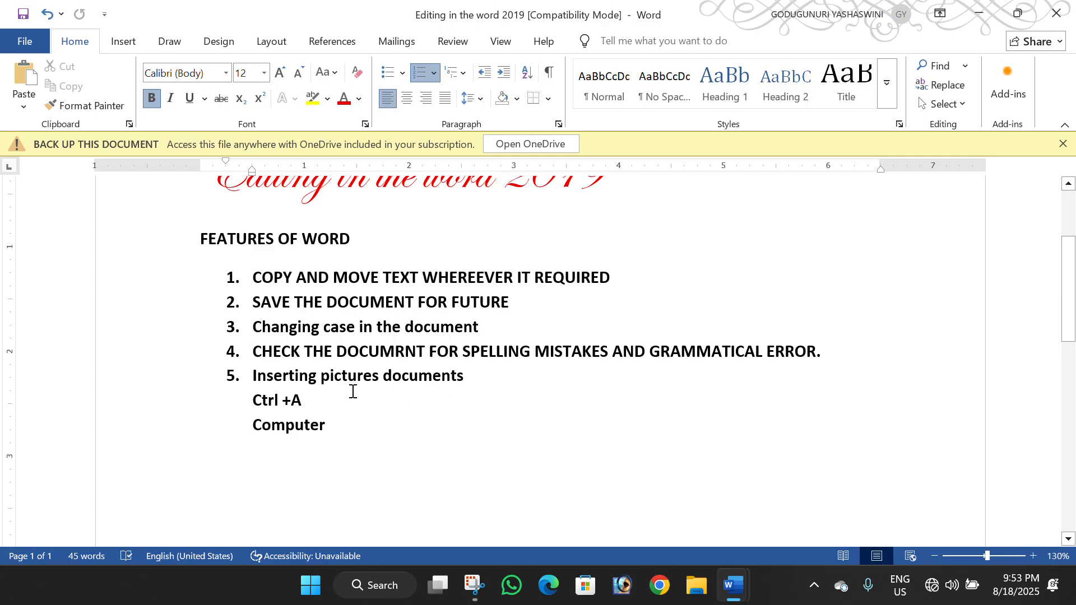
Paste the cut line as a new list item after "Inserting pictures documents", and remove the number of the empty item below it
{"action": "left_click", "coordinate": [472, 374]}
{"action": "key", "text": "Return"}
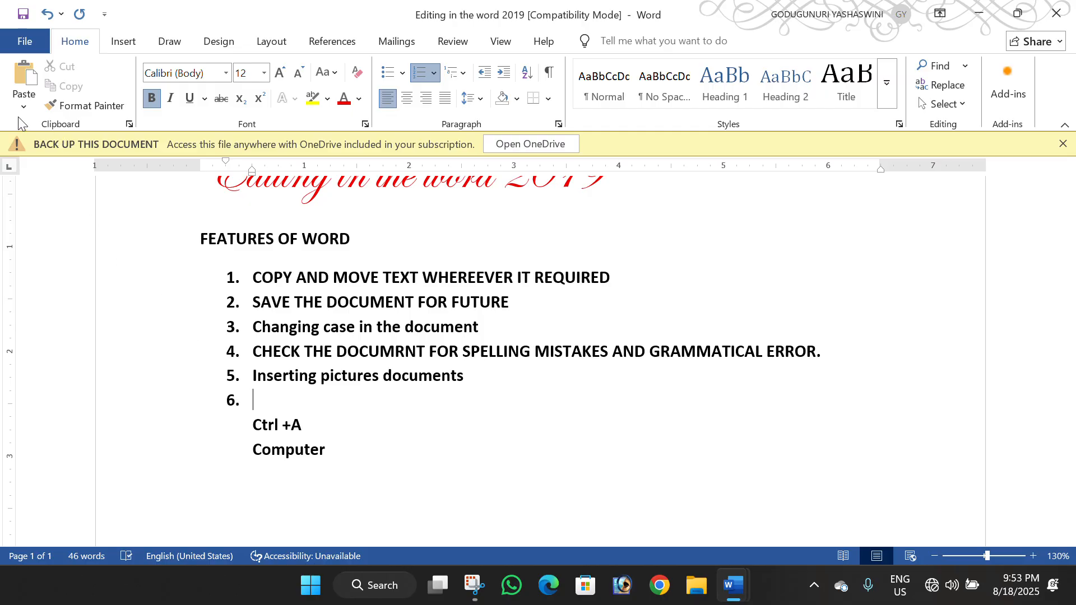
{"action": "left_click", "coordinate": [24, 79]}
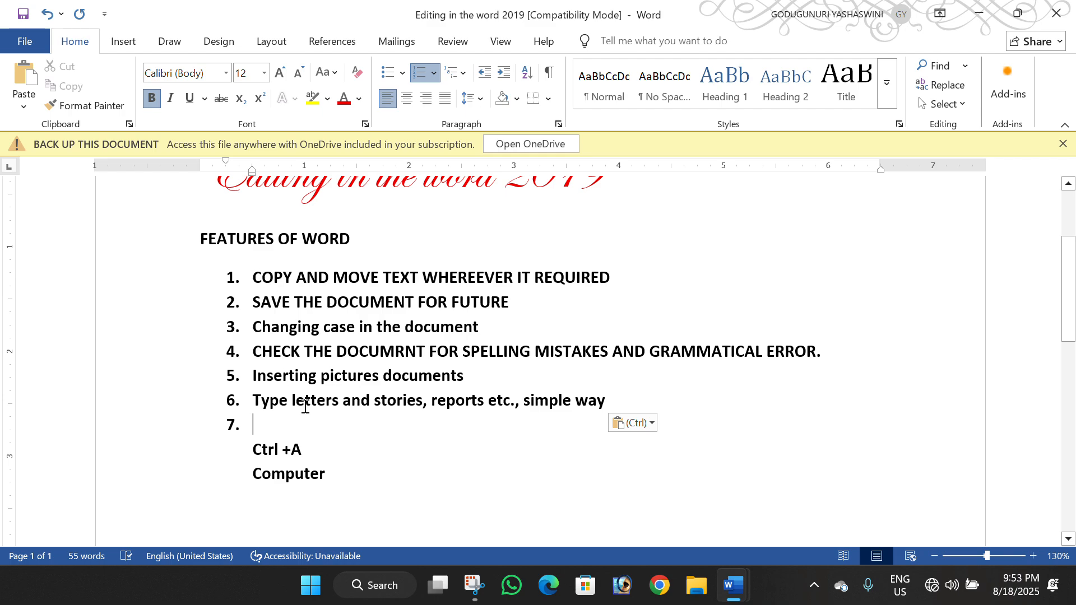
{"action": "key", "text": "BackSpace"}
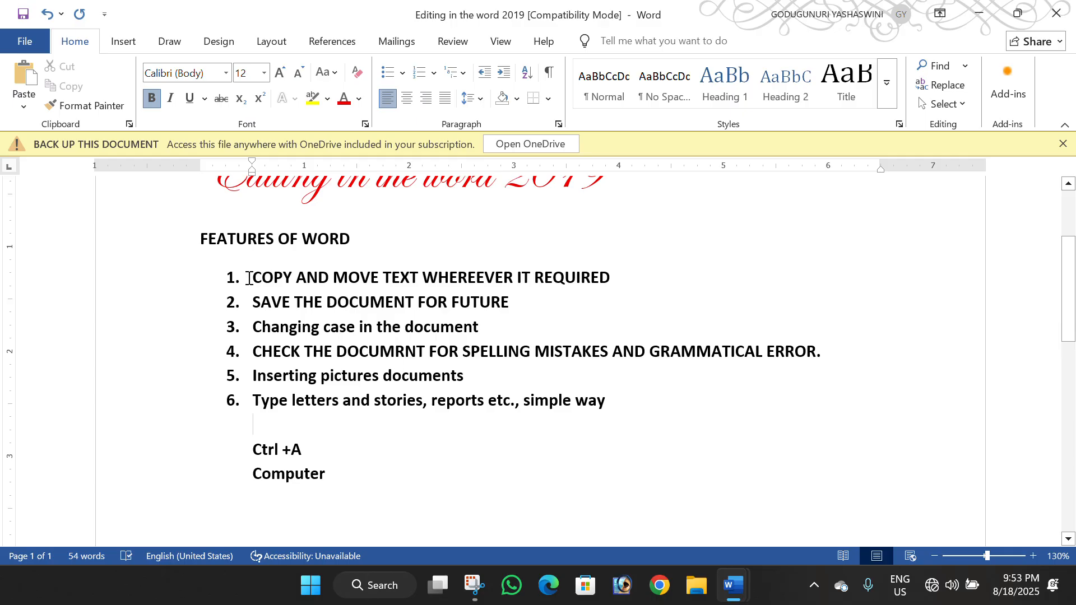
{"action": "left_click_drag", "start_coordinate": [257, 277], "coordinate": [614, 275]}
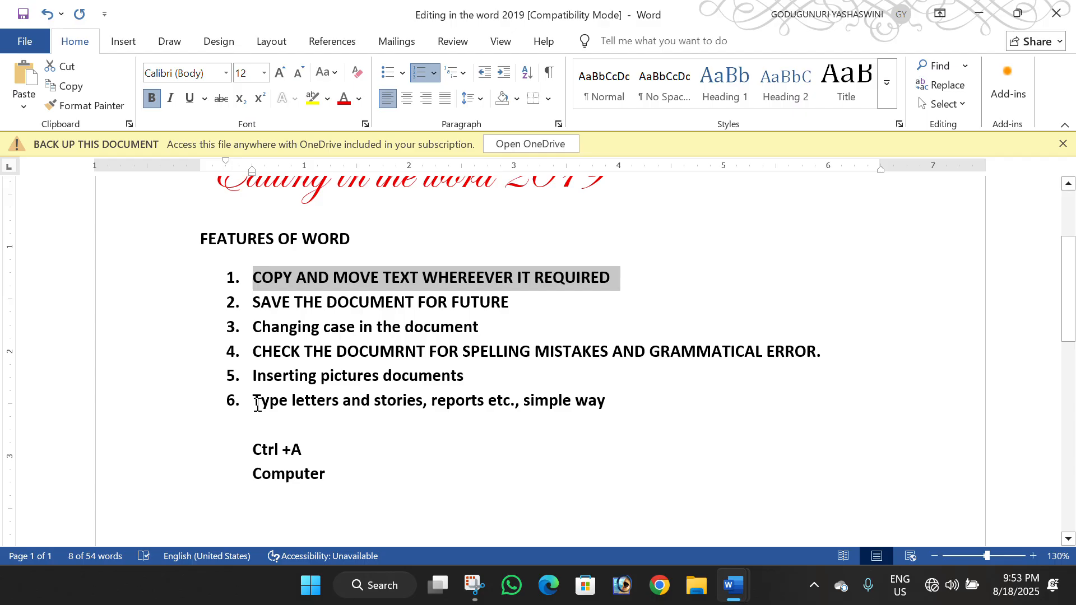
{"action": "left_click_drag", "start_coordinate": [255, 399], "coordinate": [622, 420]}
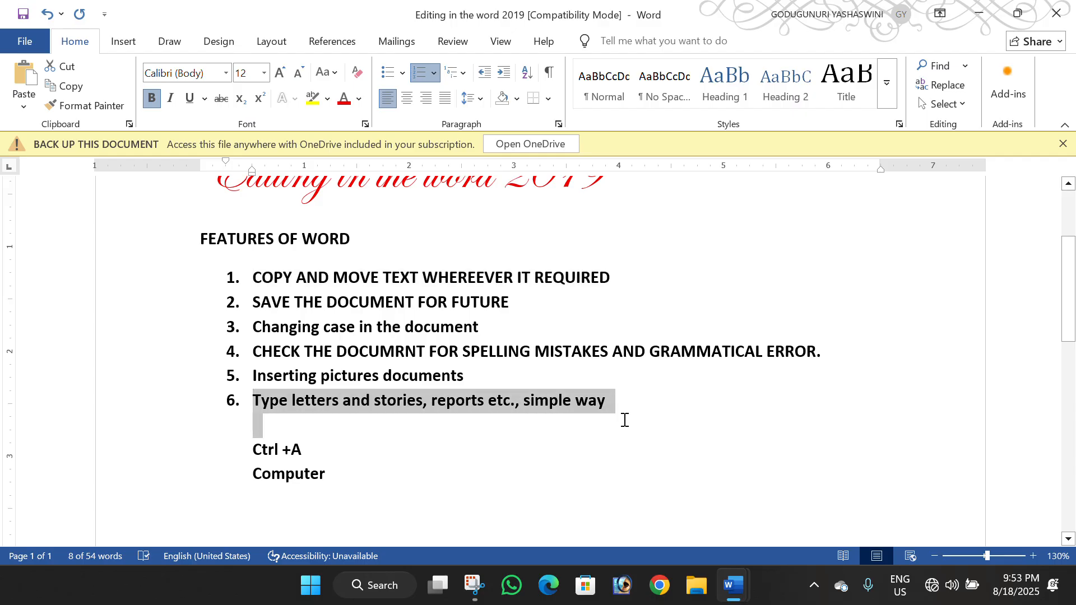
{"action": "left_click", "coordinate": [525, 472]}
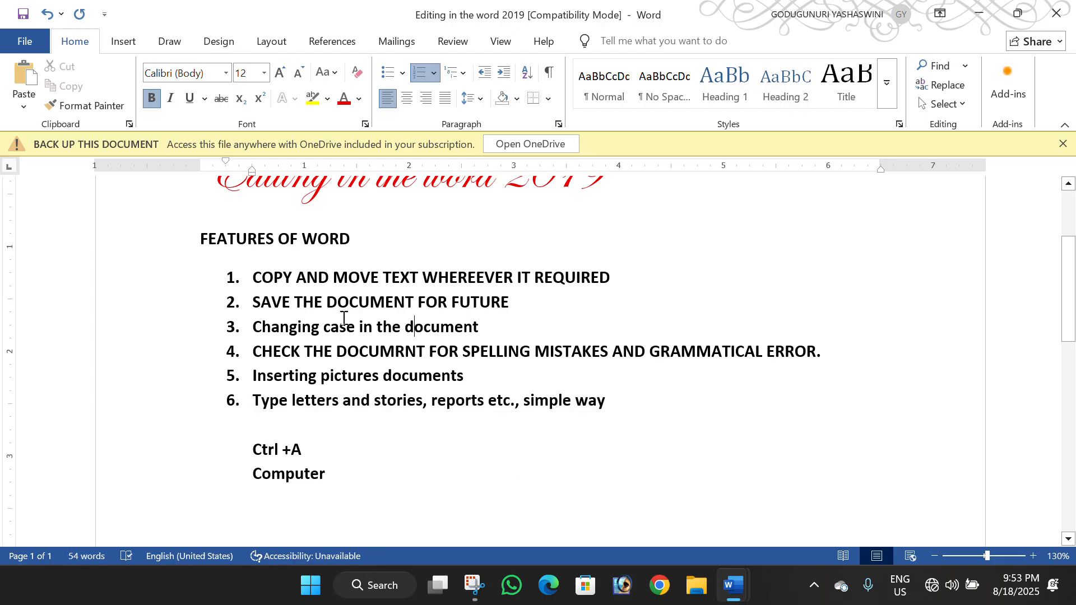
Copy list items 1 and 2, "COPY AND MOVE TEXT WHEREEVER IT REQUIRED" and "SAVE THE DOCUMENT FOR FUTURE", and paste them below "Computer"
{"action": "left_click_drag", "start_coordinate": [255, 273], "coordinate": [600, 302]}
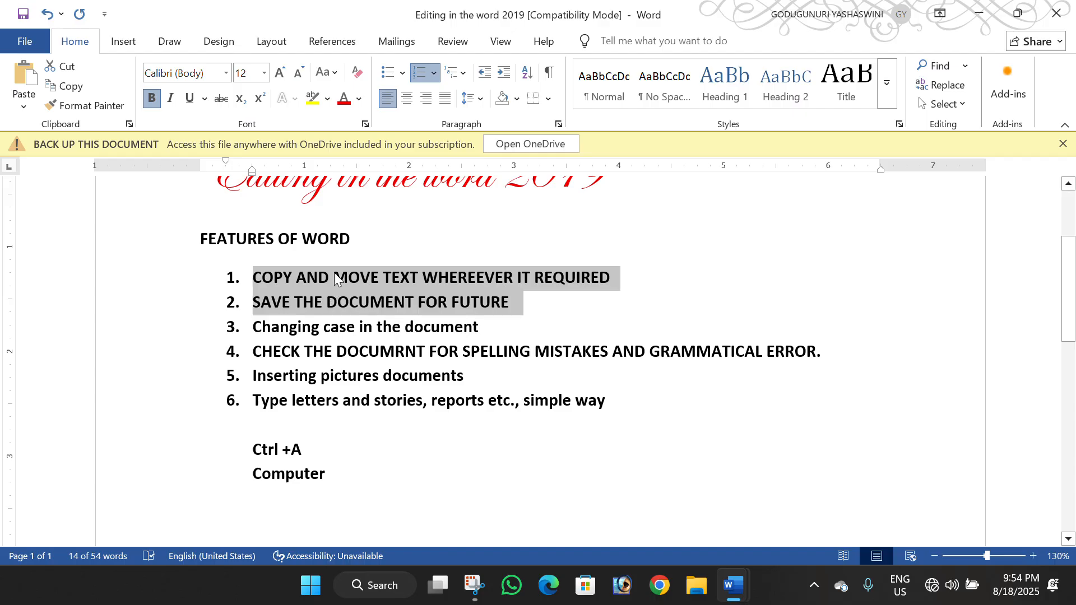
{"action": "left_click", "coordinate": [70, 86]}
{"action": "left_click", "coordinate": [623, 406]}
{"action": "scroll", "coordinate": [448, 412], "scroll_direction": "down", "scroll_amount": 3}
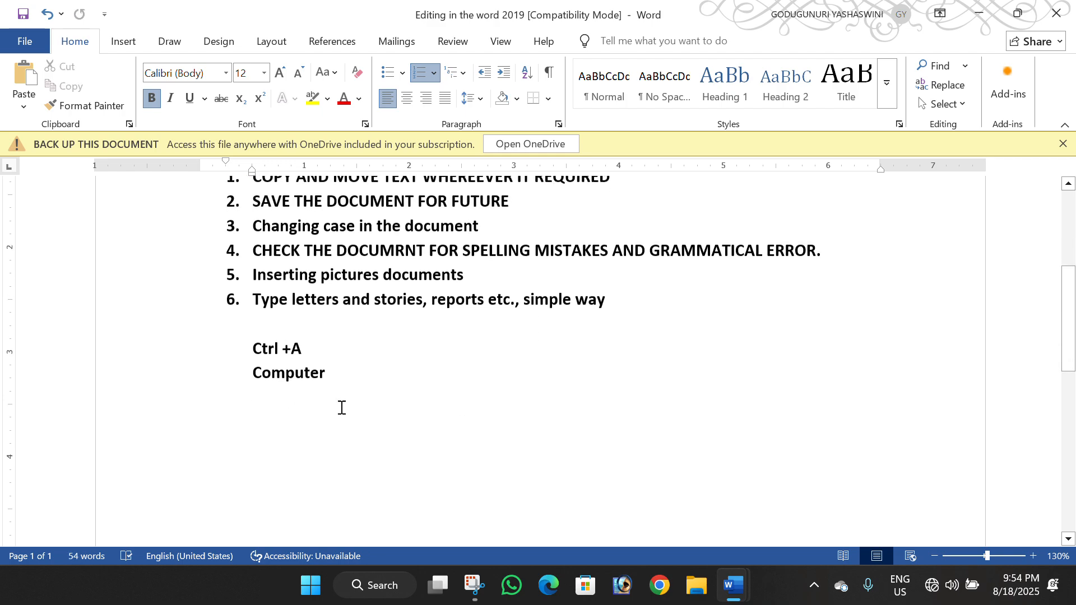
{"action": "left_click", "coordinate": [276, 415]}
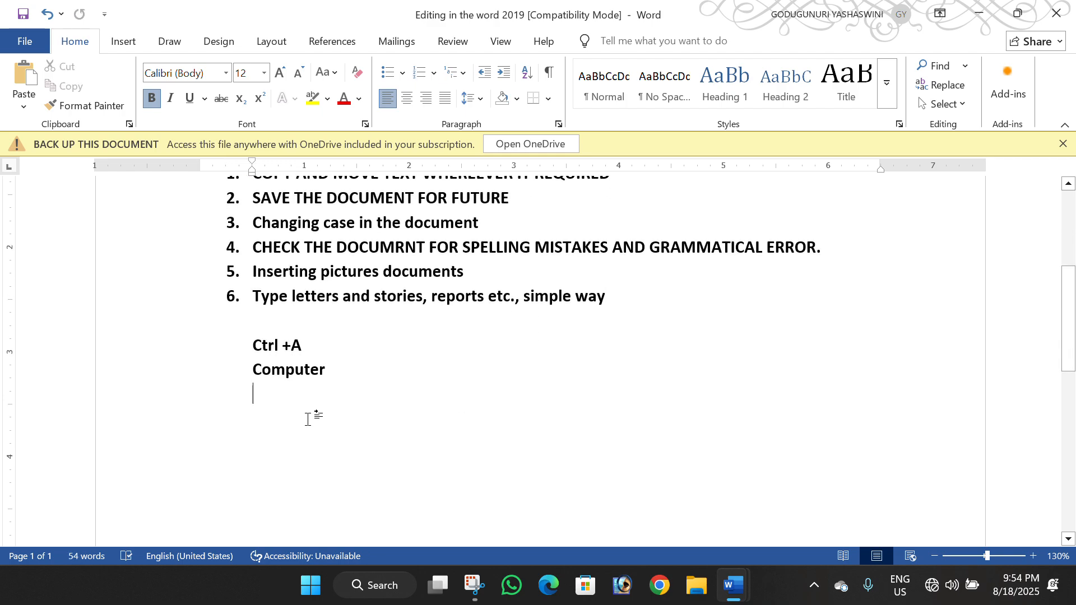
{"action": "left_click", "coordinate": [24, 84]}
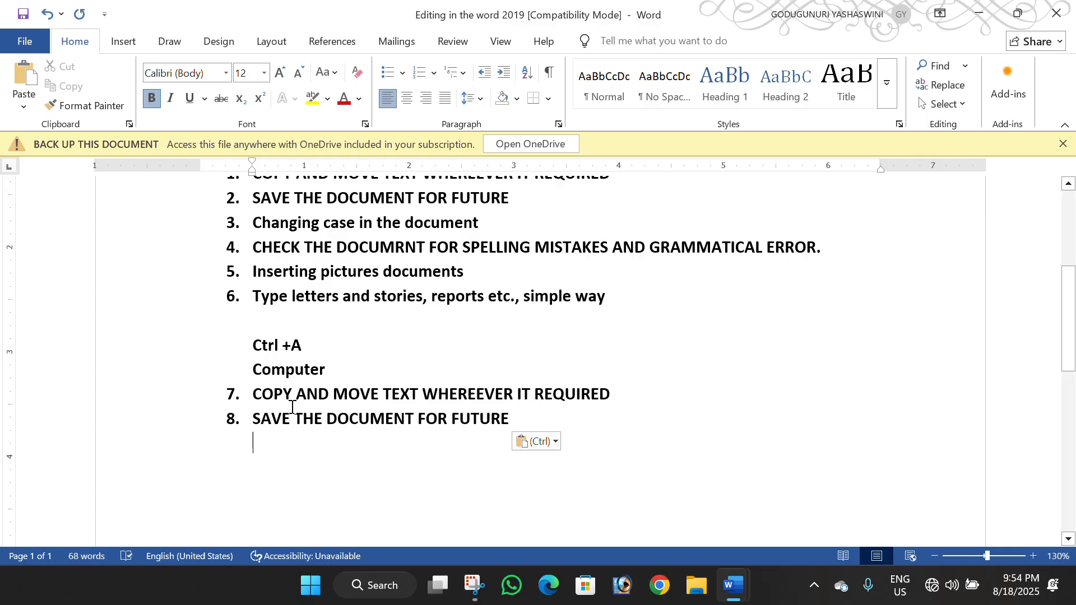
{"action": "scroll", "coordinate": [359, 387], "scroll_direction": "up", "scroll_amount": 3}
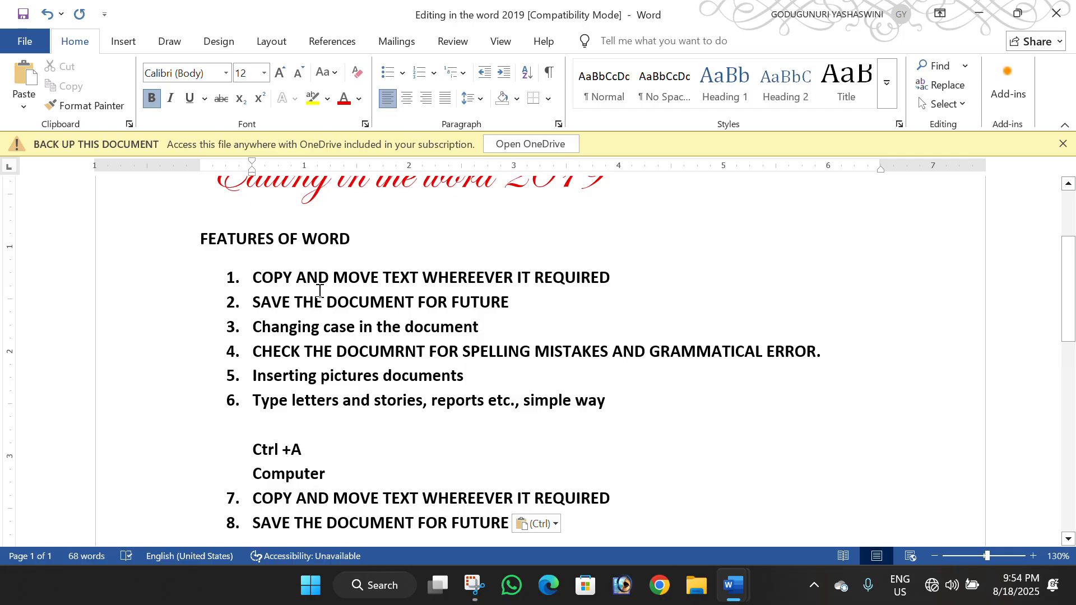
{"action": "scroll", "coordinate": [320, 288], "scroll_direction": "down", "scroll_amount": 3}
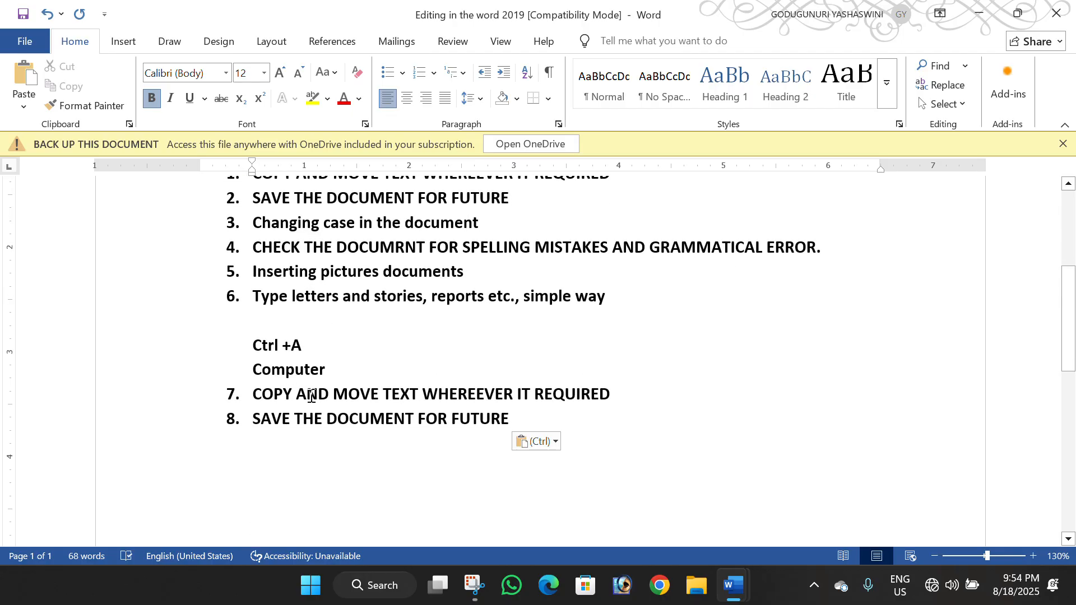
{"action": "scroll", "coordinate": [404, 417], "scroll_direction": "up", "scroll_amount": 3}
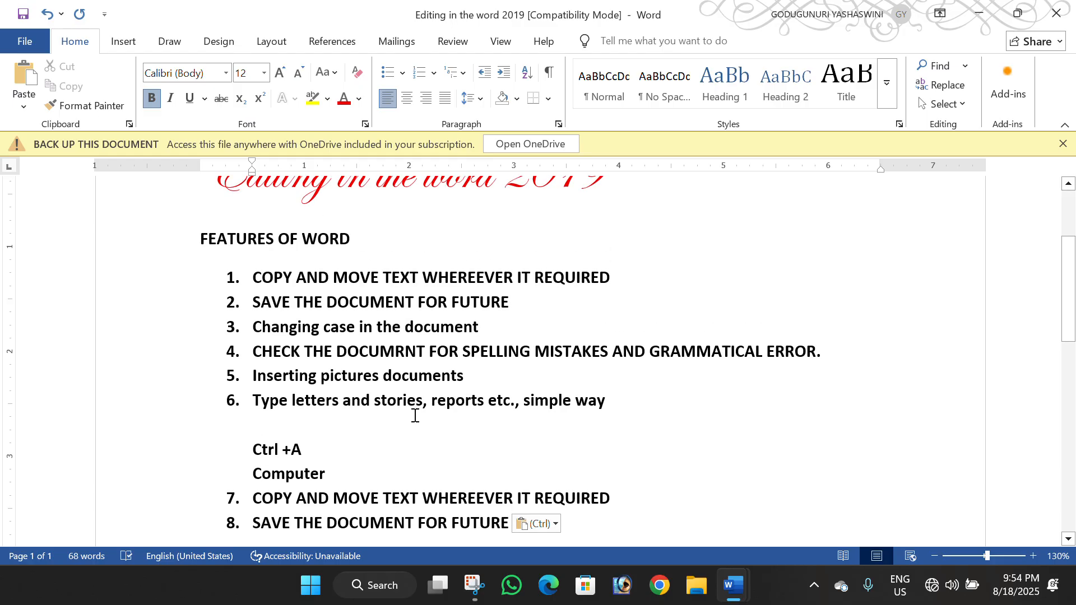
{"action": "scroll", "coordinate": [413, 409], "scroll_direction": "down", "scroll_amount": 3}
{"action": "scroll", "coordinate": [370, 227], "scroll_direction": "up", "scroll_amount": 2}
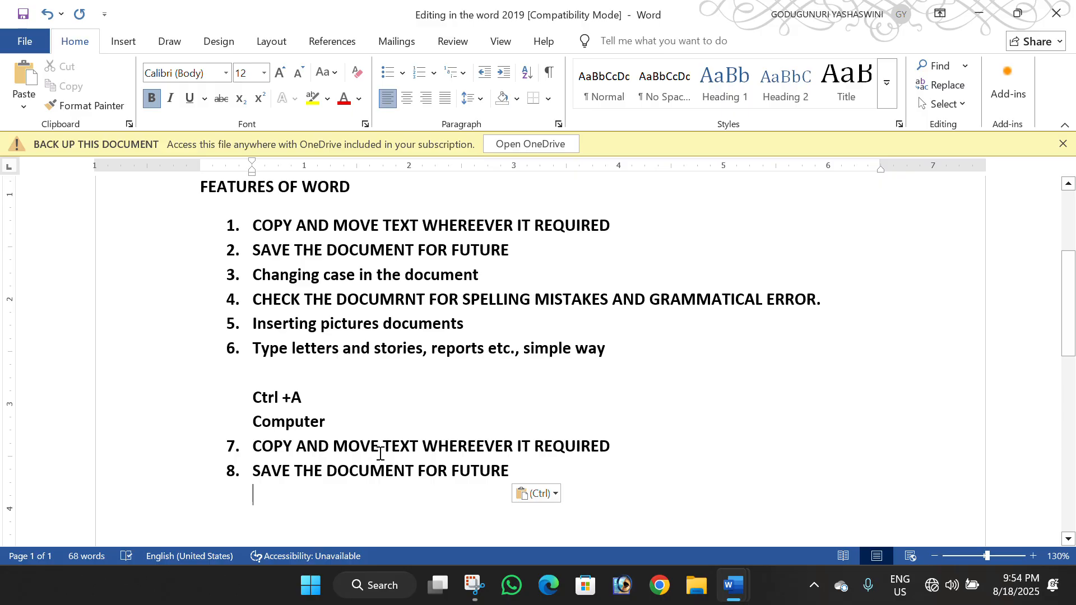
{"action": "scroll", "coordinate": [393, 443], "scroll_direction": "up", "scroll_amount": 2}
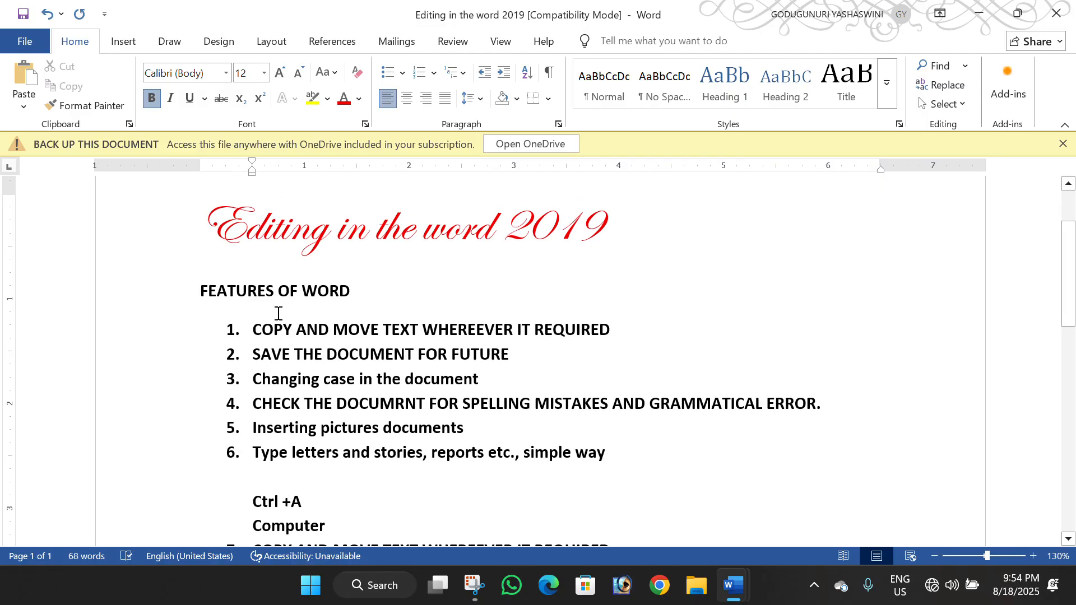
{"action": "scroll", "coordinate": [361, 401], "scroll_direction": "down", "scroll_amount": 2}
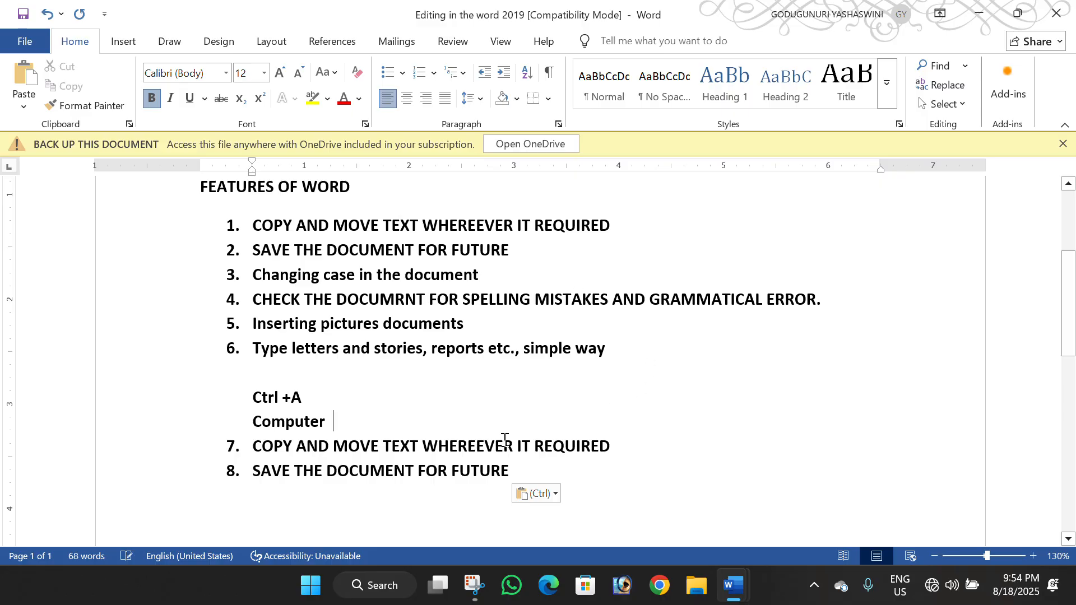
{"action": "left_click_drag", "start_coordinate": [511, 471], "coordinate": [434, 468]}
{"action": "left_click", "coordinate": [598, 469]}
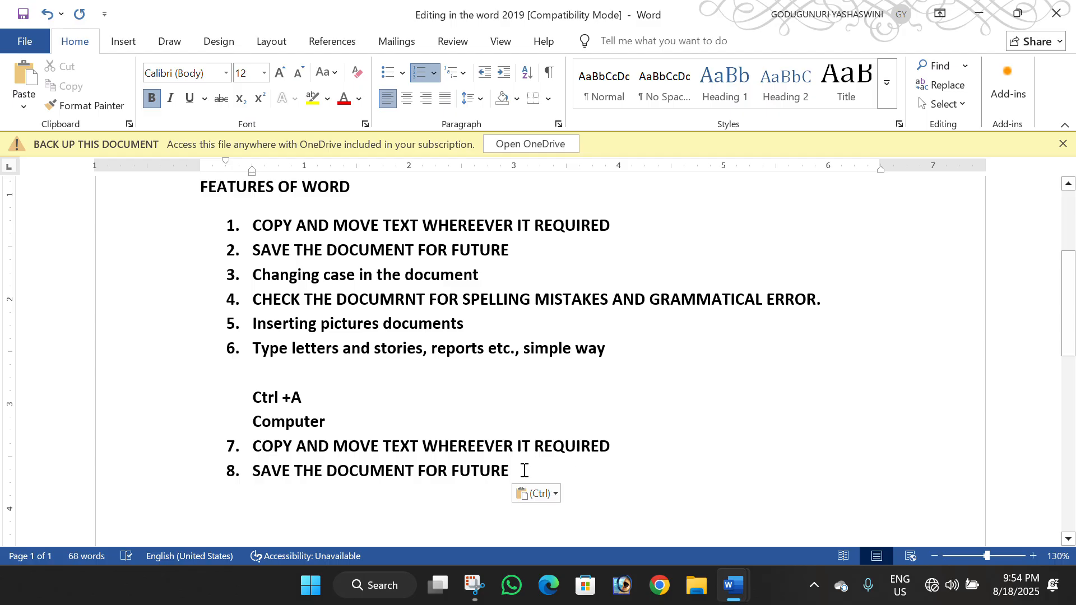
Delete the copied text "COPY AND MOVE TEXT WHEREEVER IT REQUIRED" from list item 7 below "Computer", and remove its number
{"action": "left_click", "coordinate": [619, 446]}
{"action": "key", "text": "BackSpace"}
{"action": "key", "text": "BackSpace"}
{"action": "key", "text": "BackSpace"}
{"action": "key", "text": "BackSpace"}
{"action": "key", "text": "BackSpace"}
{"action": "key", "text": "BackSpace"}
{"action": "key", "text": "BackSpace"}
{"action": "key", "text": "BackSpace"}
{"action": "key", "text": "BackSpace"}
{"action": "key", "text": "BackSpace"}
{"action": "key", "text": "BackSpace"}
{"action": "key", "text": "BackSpace"}
{"action": "key", "text": "BackSpace"}
{"action": "key", "text": "BackSpace"}
{"action": "key", "text": "BackSpace"}
{"action": "key", "text": "BackSpace"}
{"action": "key", "text": "BackSpace"}
{"action": "key", "text": "BackSpace"}
{"action": "key", "text": "BackSpace"}
{"action": "key", "text": "BackSpace"}
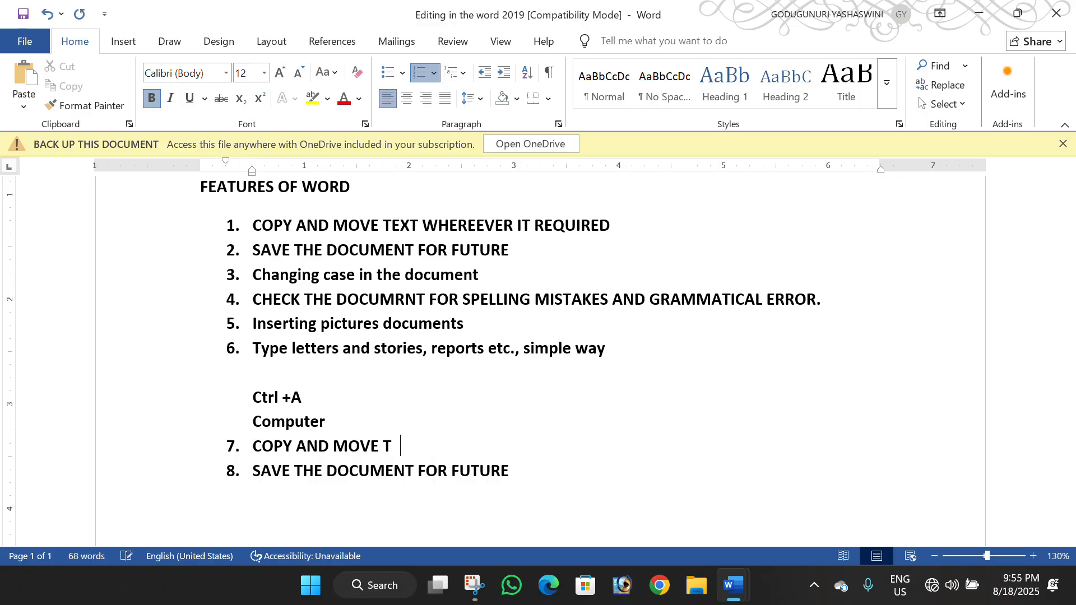
{"action": "key", "text": "BackSpace"}
{"action": "key", "text": "BackSpace"}
{"action": "key", "text": "BackSpace"}
{"action": "key", "text": "BackSpace"}
{"action": "key", "text": "BackSpace"}
{"action": "key", "text": "BackSpace"}
{"action": "key", "text": "BackSpace"}
{"action": "key", "text": "BackSpace"}
{"action": "key", "text": "BackSpace"}
{"action": "key", "text": "BackSpace"}
{"action": "key", "text": "BackSpace"}
{"action": "key", "text": "BackSpace"}
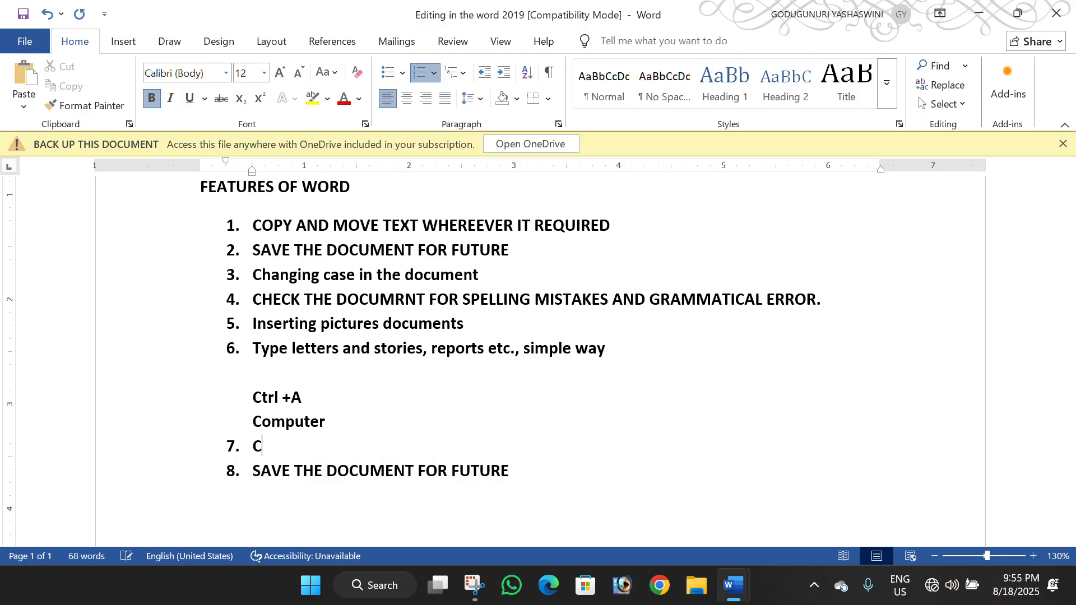
Delete the copied text "SAVE THE DOCUMENT FOR FUTURE" from the last list item below "Computer", and remove its number
{"action": "key", "text": "Down"}
{"action": "key", "text": "Delete"}
{"action": "key", "text": "Delete"}
{"action": "key", "text": "Delete"}
{"action": "key", "text": "Delete"}
{"action": "key", "text": "Delete"}
{"action": "key", "text": "Delete"}
{"action": "key", "text": "Delete"}
{"action": "key", "text": "Delete"}
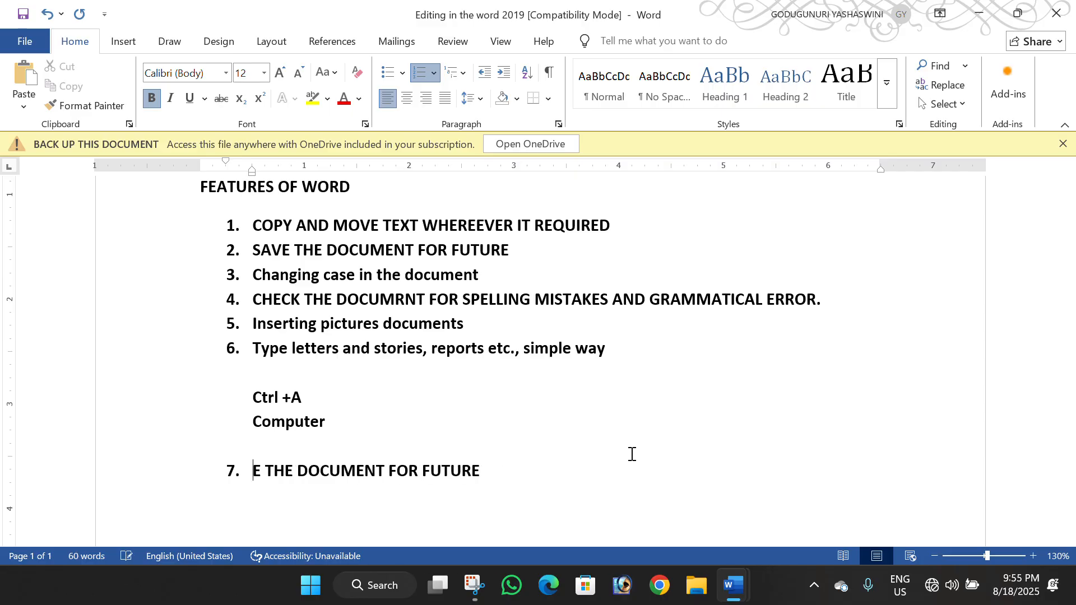
{"action": "key", "text": "Delete"}
{"action": "key", "text": "Delete"}
{"action": "key", "text": "Delete"}
{"action": "key", "text": "Delete"}
{"action": "key", "text": "Delete"}
{"action": "key", "text": "Delete"}
{"action": "key", "text": "Delete"}
{"action": "key", "text": "Delete"}
{"action": "key", "text": "Delete"}
{"action": "key", "text": "Delete"}
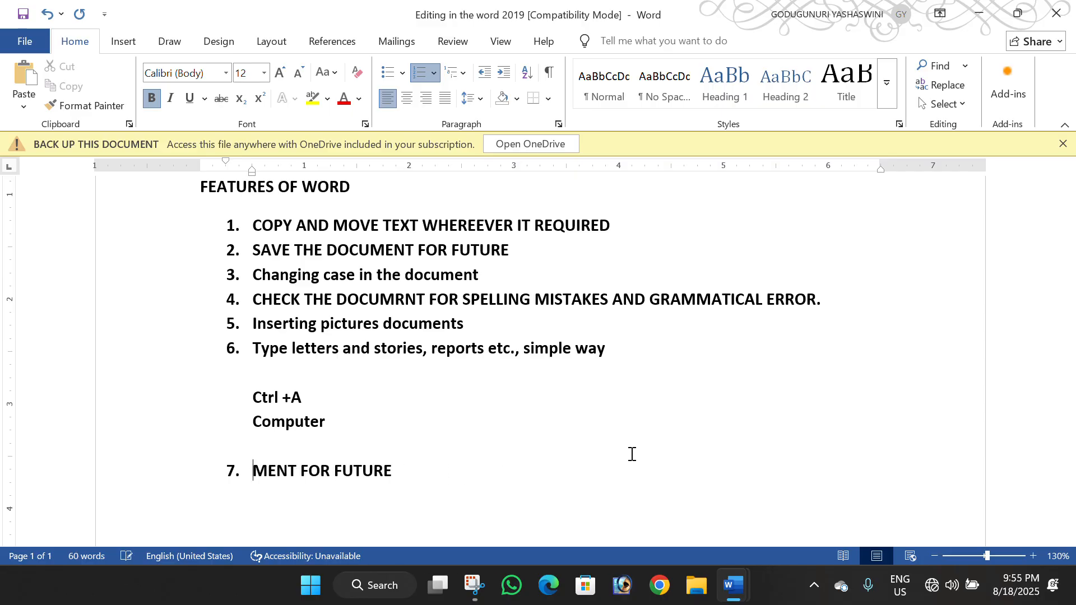
{"action": "key", "text": "Delete"}
{"action": "key", "text": "Delete"}
{"action": "key", "text": "Delete"}
{"action": "key", "text": "Delete"}
{"action": "key", "text": "Delete"}
{"action": "key", "text": "Delete"}
{"action": "key", "text": "Delete"}
{"action": "key", "text": "Delete"}
{"action": "key", "text": "Delete"}
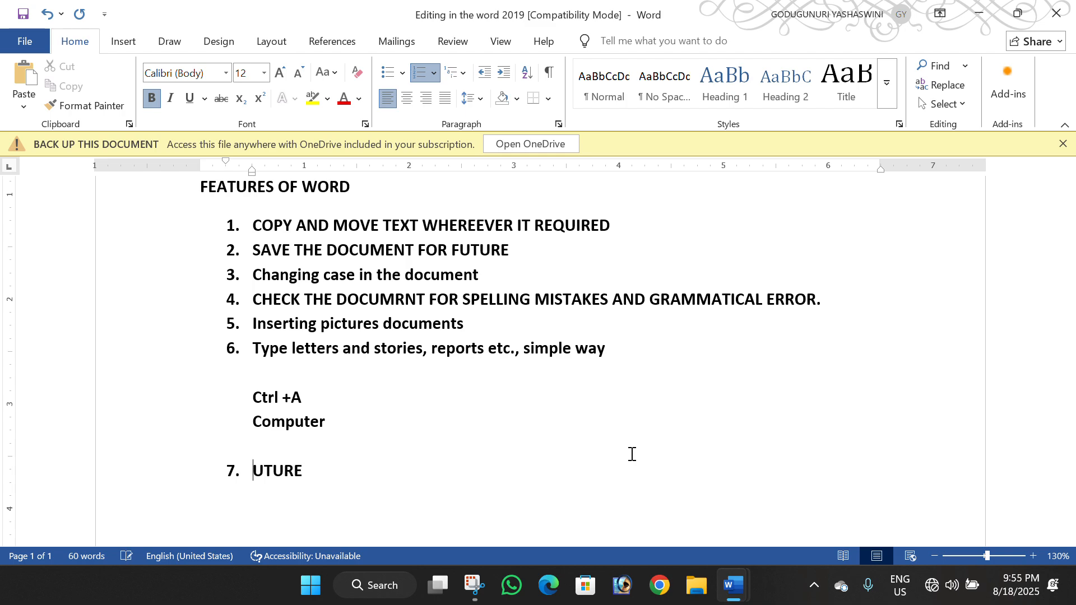
{"action": "key", "text": "Delete"}
{"action": "key", "text": "BackSpace"}
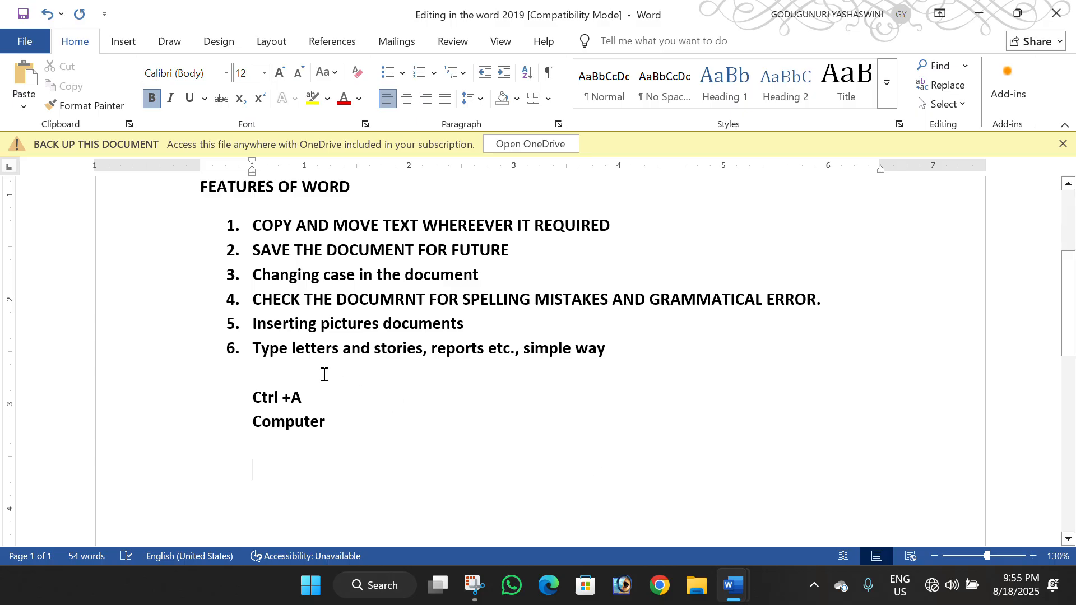
Select "cuments" in list item 5, "Inserting pictures documents", character by character backward from the end of the line
{"action": "left_click", "coordinate": [253, 346]}
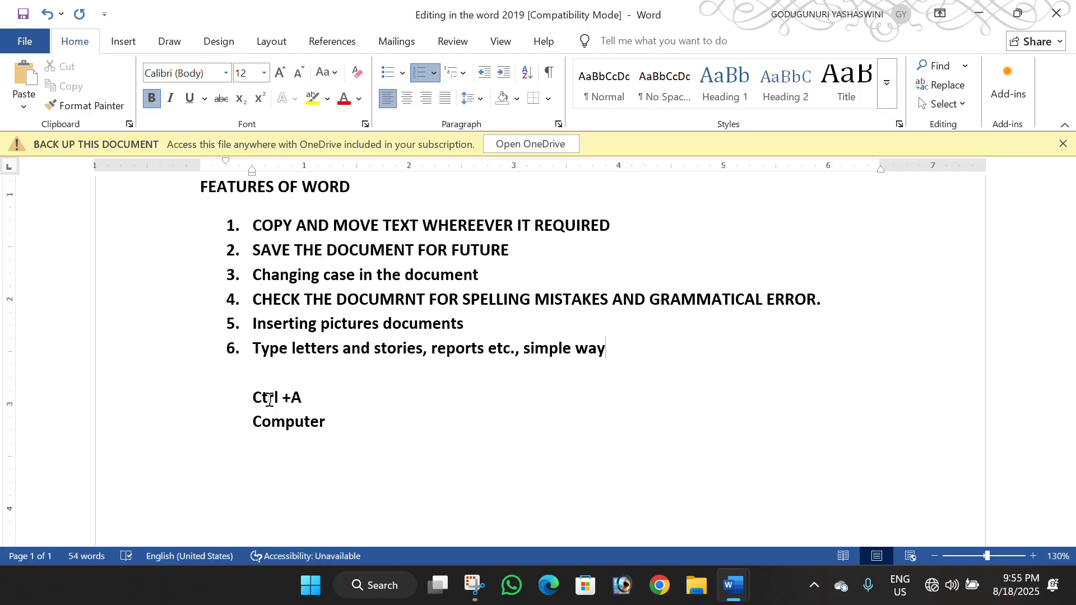
{"action": "key", "text": "Home"}
{"action": "key", "text": "Up"}
{"action": "key", "text": "End"}
{"action": "left_click_drag", "start_coordinate": [464, 324], "coordinate": [383, 324]}
{"action": "key", "text": "Right"}
{"action": "key", "text": "shift+Left"}
{"action": "key", "text": "shift+Left"}
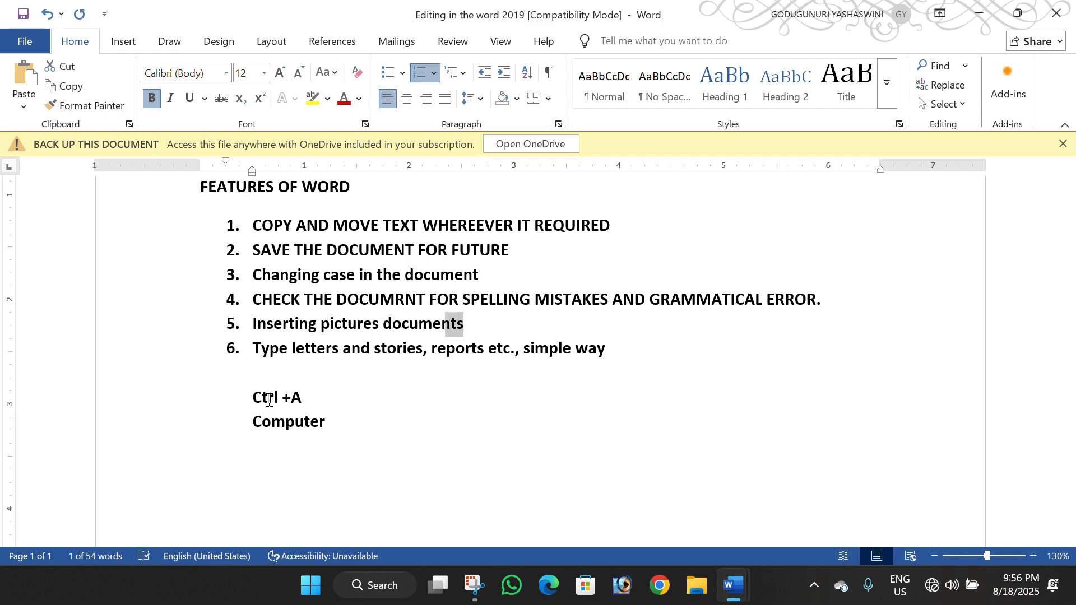
{"action": "key", "text": "shift+Left"}
{"action": "key", "text": "shift+Left"}
{"action": "key", "text": "shift+Left"}
{"action": "key", "text": "shift+Left"}
{"action": "key", "text": "shift+Left"}
{"action": "key", "text": "shift+Left"}
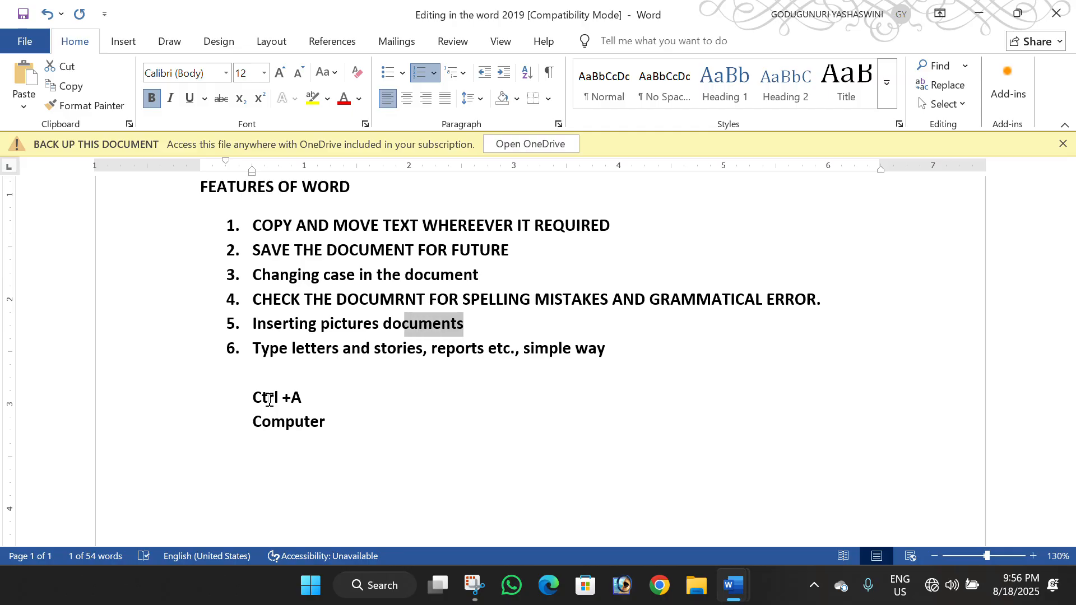
Select text upward line by line, starting inside the word "DOCUMRNT" in list item 4, and clear the selection
{"action": "key", "text": "Up"}
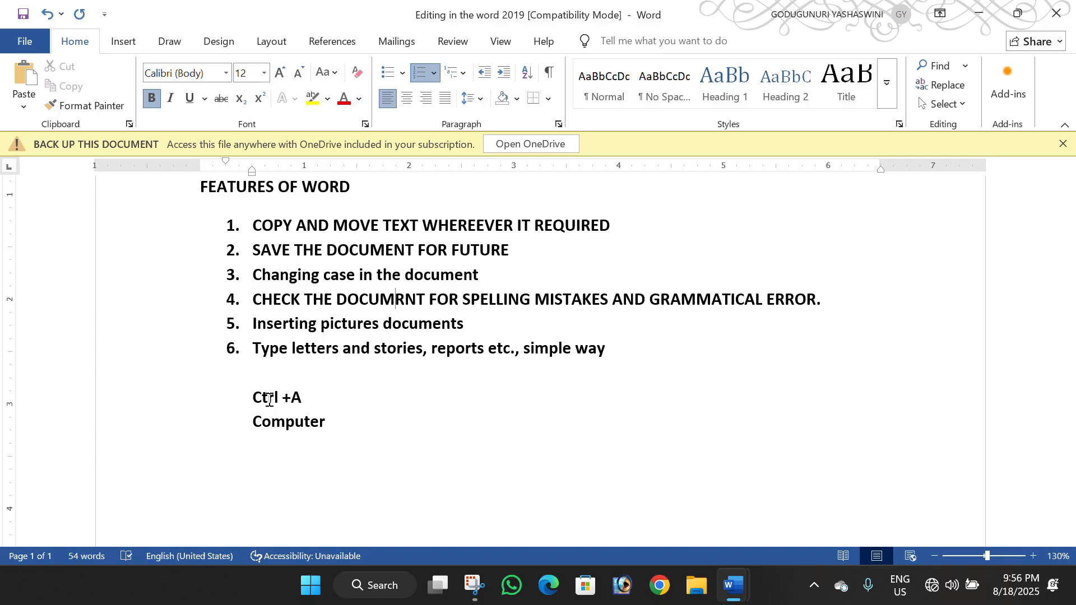
{"action": "key", "text": "shift+Up"}
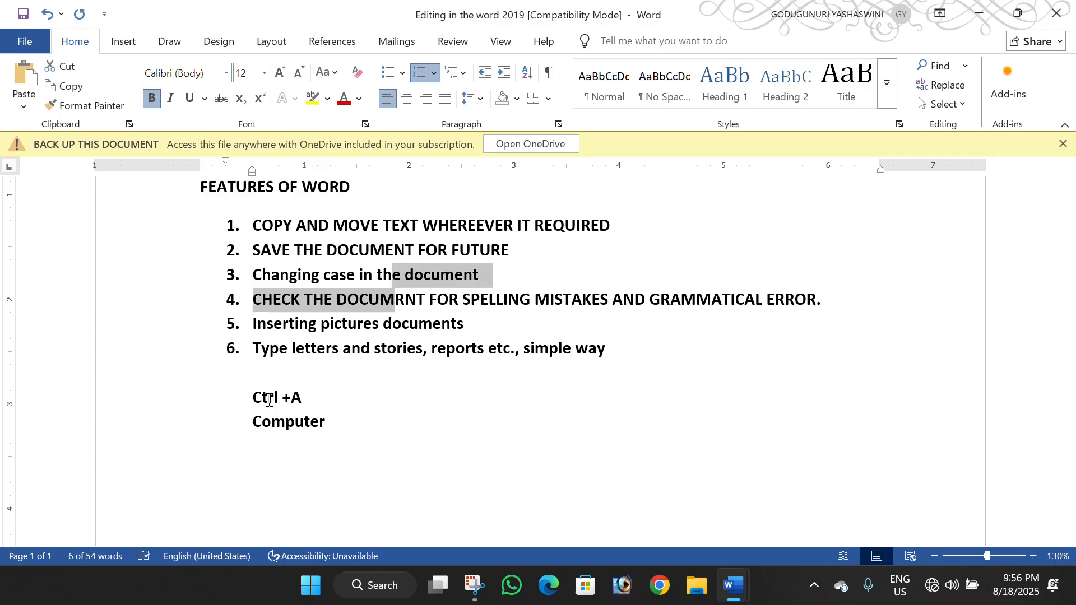
{"action": "key", "text": "shift+Up"}
{"action": "key", "text": "Down"}
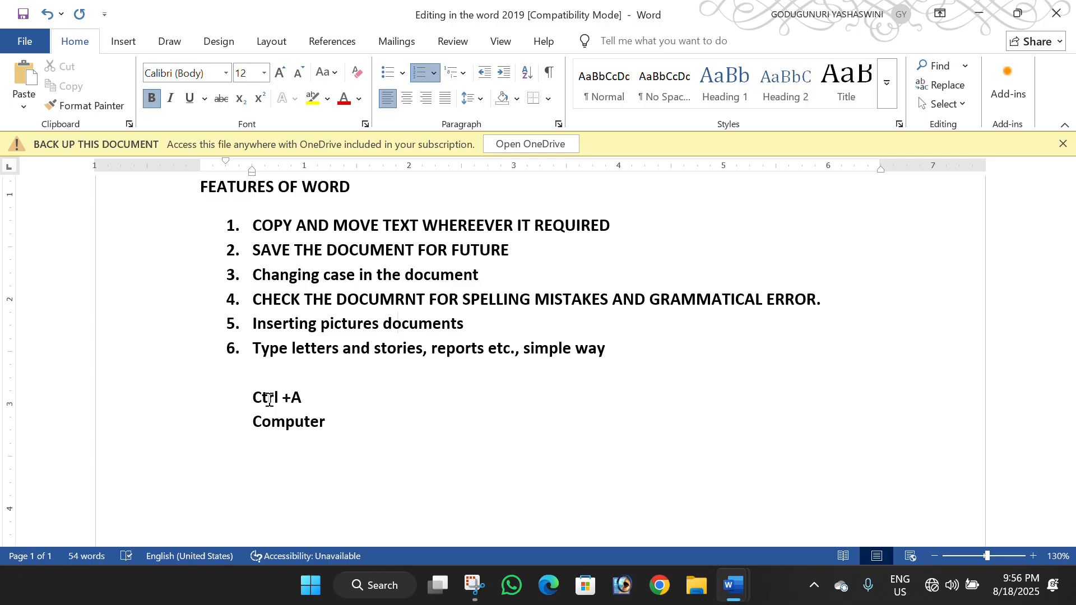
Place the cursor at the end of list item 5 and select "pictures documents" backward word by word
{"action": "key", "text": "Right"}
{"action": "key", "text": "Left"}
{"action": "key", "text": "Left"}
{"action": "key", "text": "shift+Right"}
{"action": "key", "text": "shift+Right"}
{"action": "key", "text": "shift+Right"}
{"action": "key", "text": "Right"}
{"action": "key", "text": "Right"}
{"action": "key", "text": "Right"}
{"action": "key", "text": "Right"}
{"action": "key", "text": "Right"}
{"action": "key", "text": "Right"}
{"action": "key", "text": "Right"}
{"action": "key", "text": "Right"}
{"action": "key", "text": "Right"}
{"action": "key", "text": "Left"}
{"action": "left_click", "coordinate": [466, 321]}
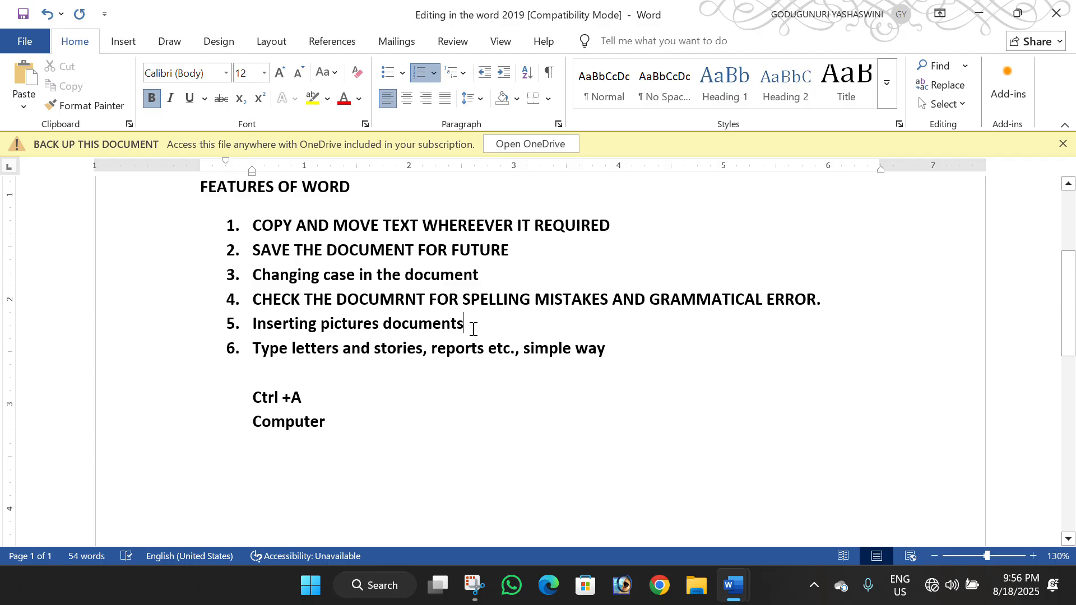
{"action": "key", "text": "ctrl+shift+Left"}
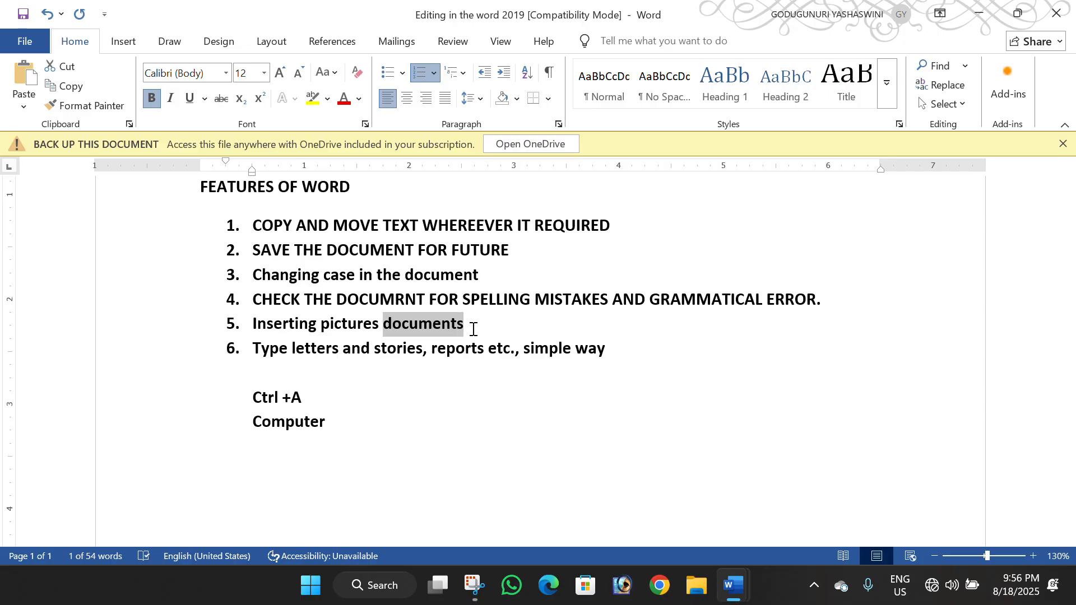
{"action": "key", "text": "ctrl+shift+Left"}
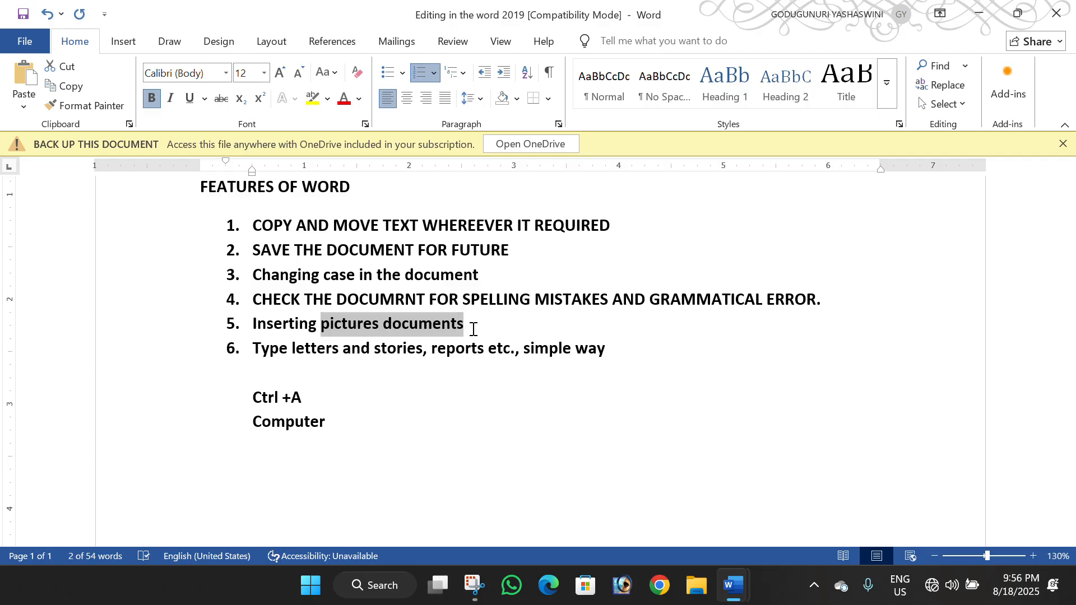
Extend the selection character by character to the beginning of list item 5, covering "Inserting pictures documents"
{"action": "key", "text": "shift+Left"}
{"action": "key", "text": "shift+Left"}
{"action": "key", "text": "shift+Left"}
{"action": "key", "text": "shift+Left"}
{"action": "key", "text": "shift+Left"}
{"action": "key", "text": "shift+Left"}
{"action": "key", "text": "shift+Left"}
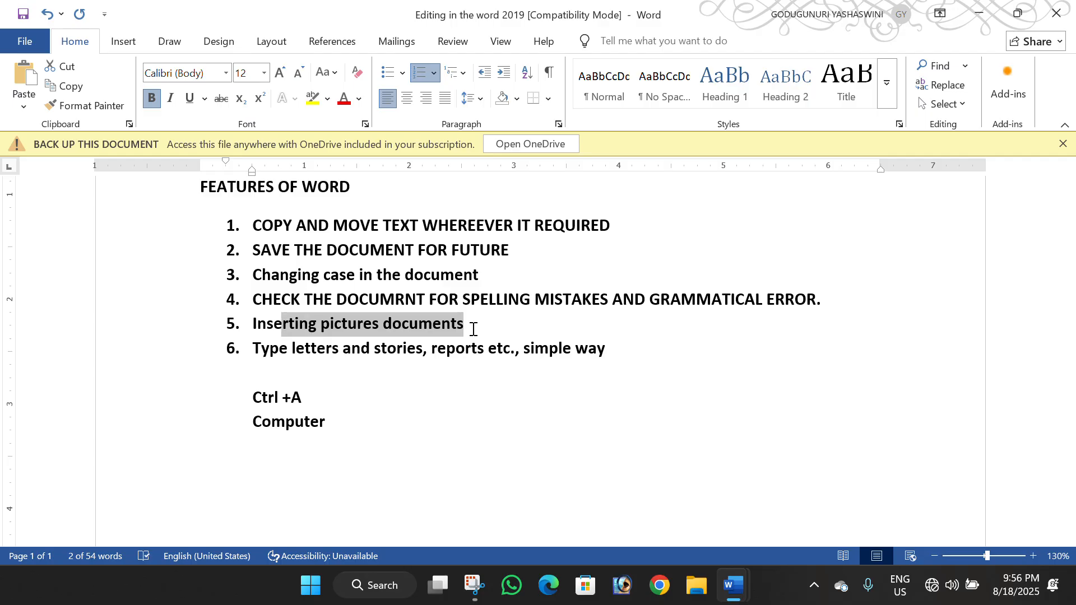
{"action": "key", "text": "shift+Left"}
{"action": "key", "text": "shift+Left"}
{"action": "key", "text": "shift+Left"}
Select the word "COPY" in list item 1, then replace that selection with "THE DOCUMENT FOR FUTURE" in list item 2
{"action": "key", "text": "Up"}
{"action": "key", "text": "Up"}
{"action": "key", "text": "Up"}
{"action": "key", "text": "Up"}
{"action": "key", "text": "Up"}
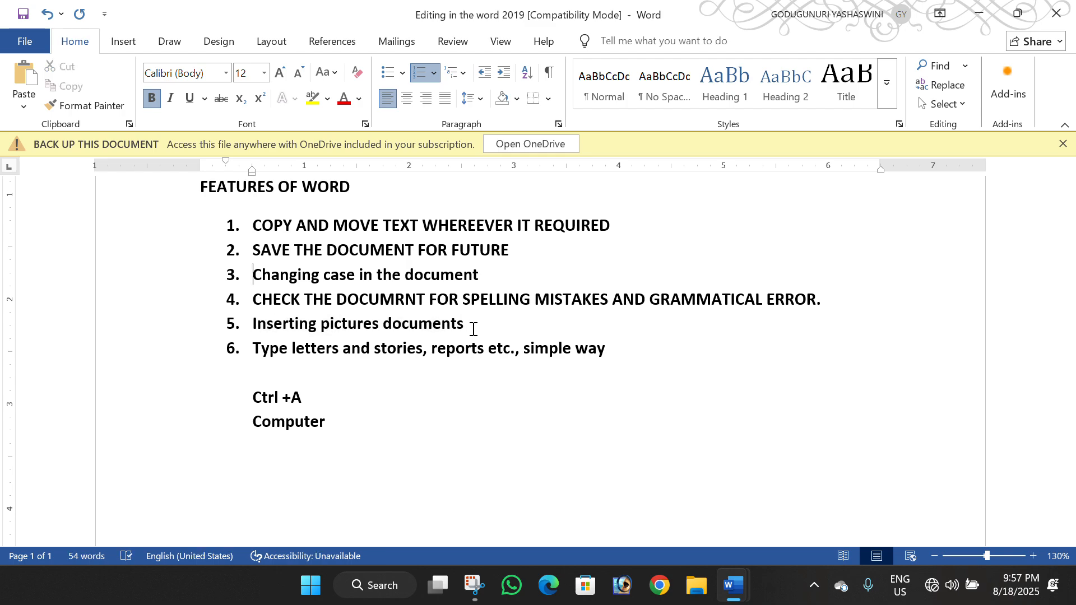
{"action": "key", "text": "Down"}
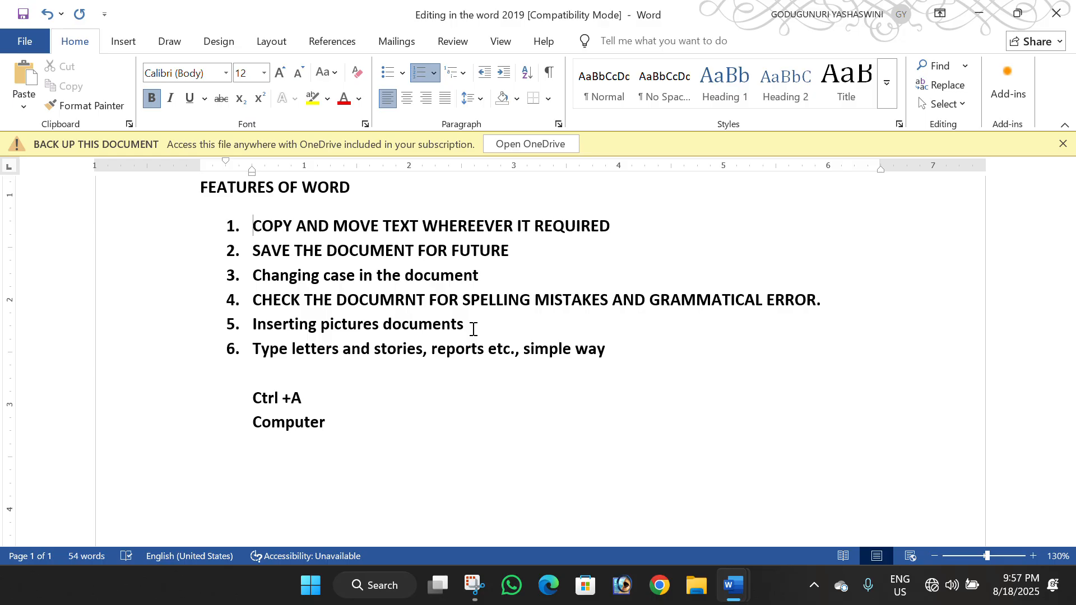
{"action": "key", "text": "ctrl+shift+Right"}
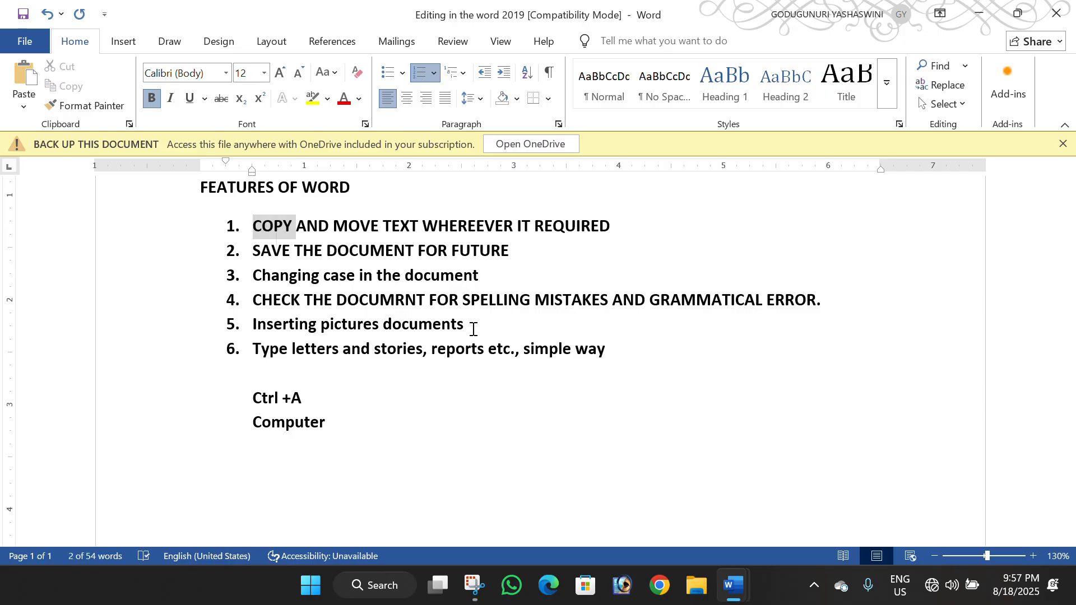
{"action": "key", "text": "Down"}
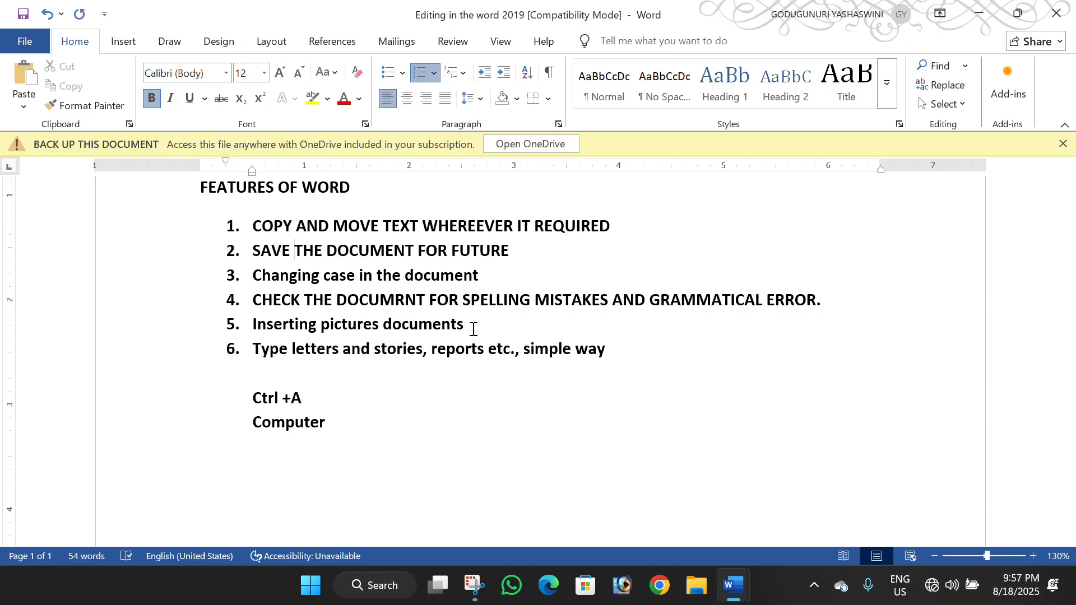
{"action": "key", "text": "shift+End"}
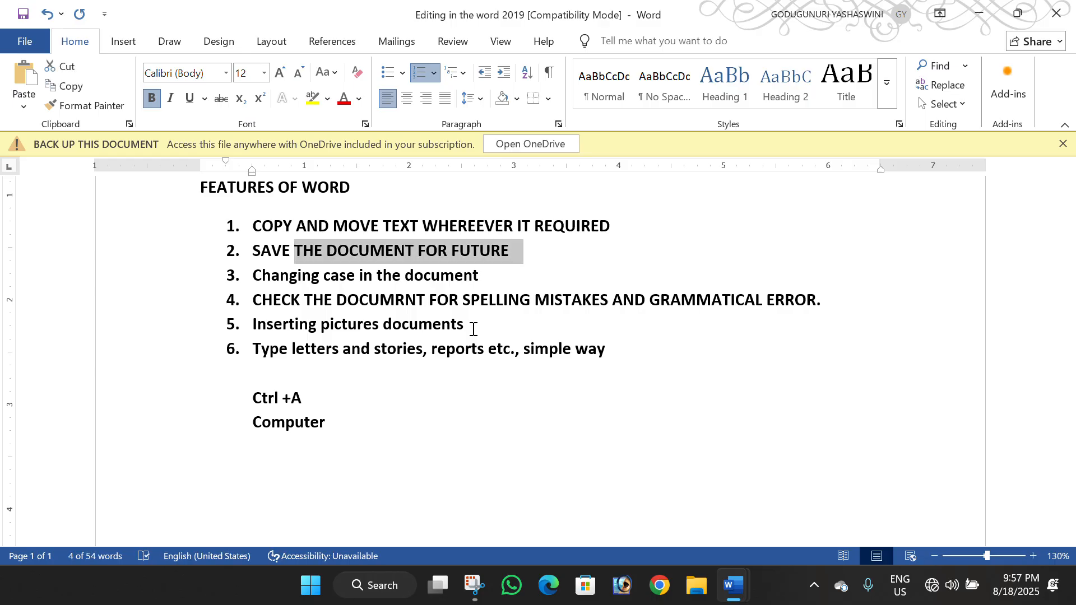
Select "AND MOVE TEXT WHEREEVER" in list item 1, starting right after "COPY" and extending forward
{"action": "key", "text": "Up"}
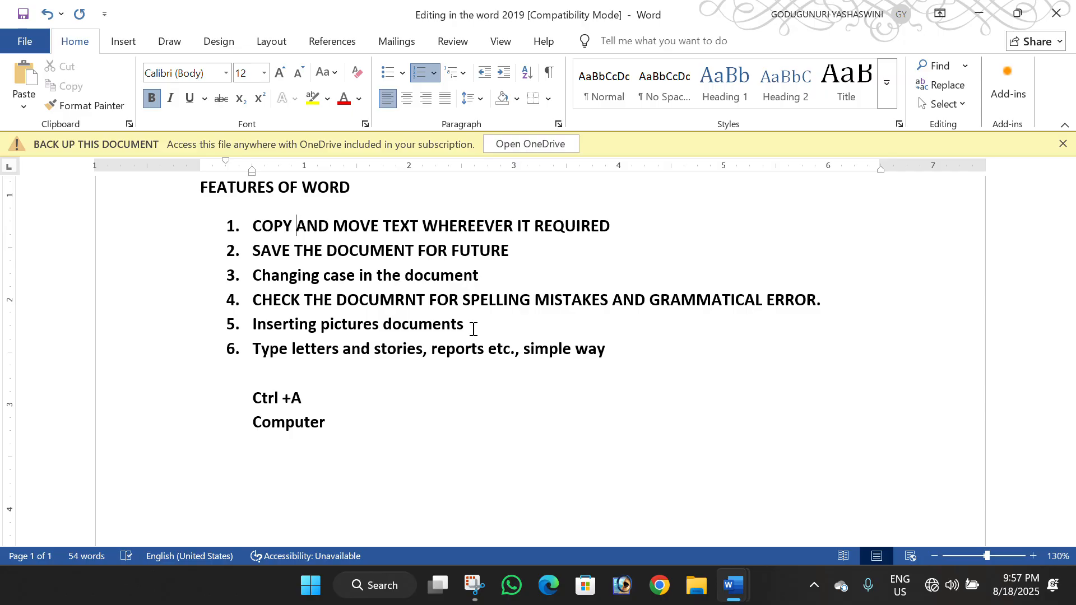
{"action": "key", "text": "alt+shift"}
{"action": "key", "text": "super+space"}
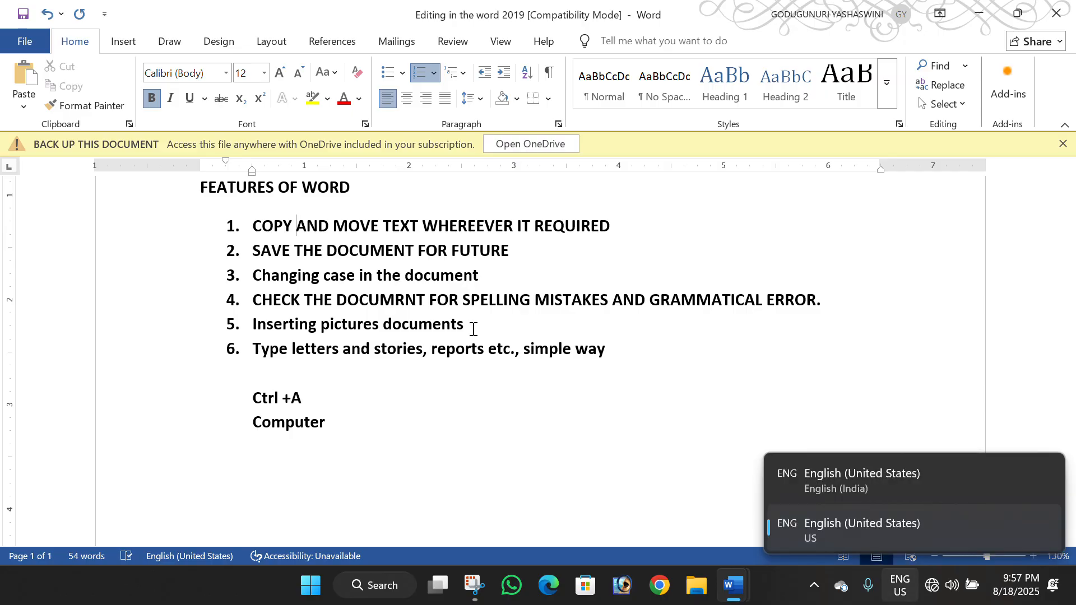
{"action": "key", "text": "ctrl+shift+Right"}
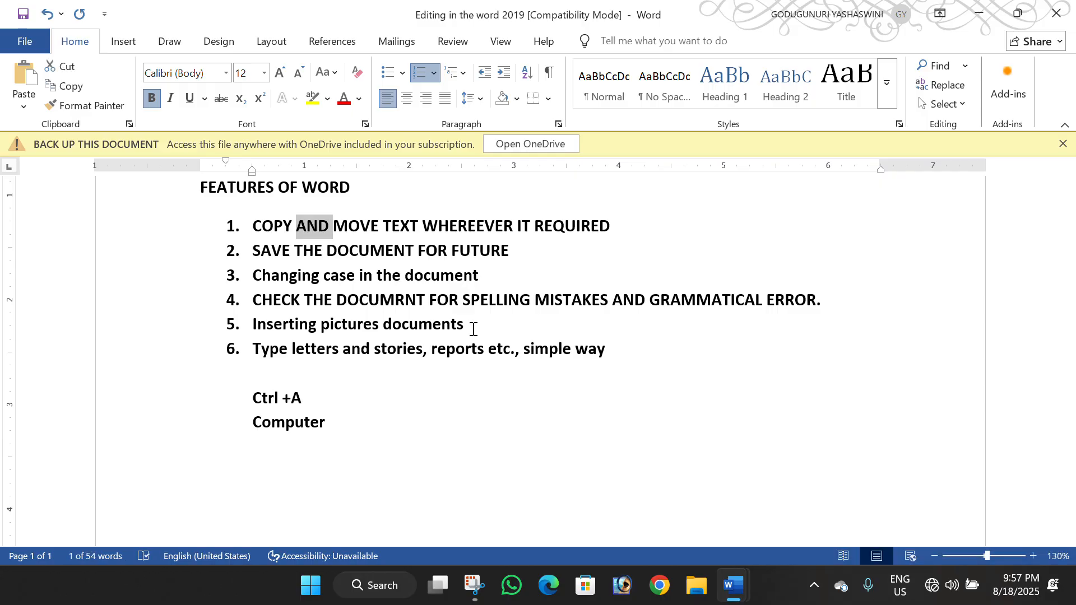
{"action": "key", "text": "shift+Right"}
{"action": "key", "text": "shift+Right"}
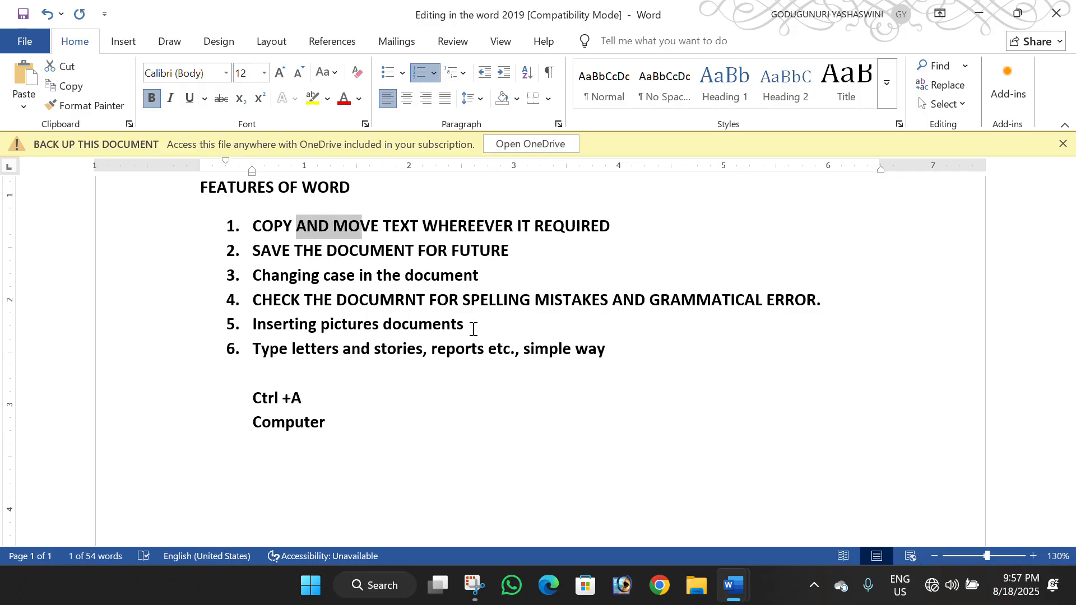
{"action": "key", "text": "shift+Right"}
{"action": "key", "text": "shift+Right"}
{"action": "key", "text": "shift+Right"}
{"action": "key", "text": "shift+Right"}
{"action": "key", "text": "shift+Right"}
{"action": "key", "text": "shift+Right"}
{"action": "key", "text": "shift+Right"}
{"action": "key", "text": "shift+Right"}
{"action": "key", "text": "shift+Right"}
{"action": "key", "text": "shift+Right"}
{"action": "key", "text": "shift+Right"}
{"action": "key", "text": "shift+Right"}
{"action": "key", "text": "shift+Right"}
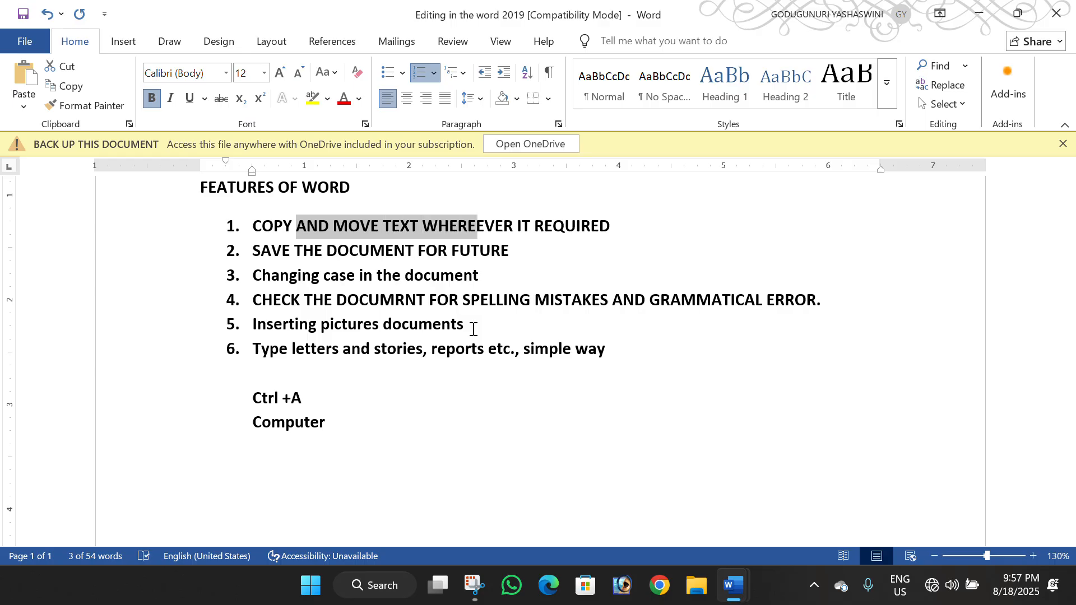
{"action": "key", "text": "shift+Right"}
{"action": "key", "text": "shift+Right"}
{"action": "key", "text": "shift+Right"}
{"action": "key", "text": "shift+Right"}
{"action": "key", "text": "shift+Right"}
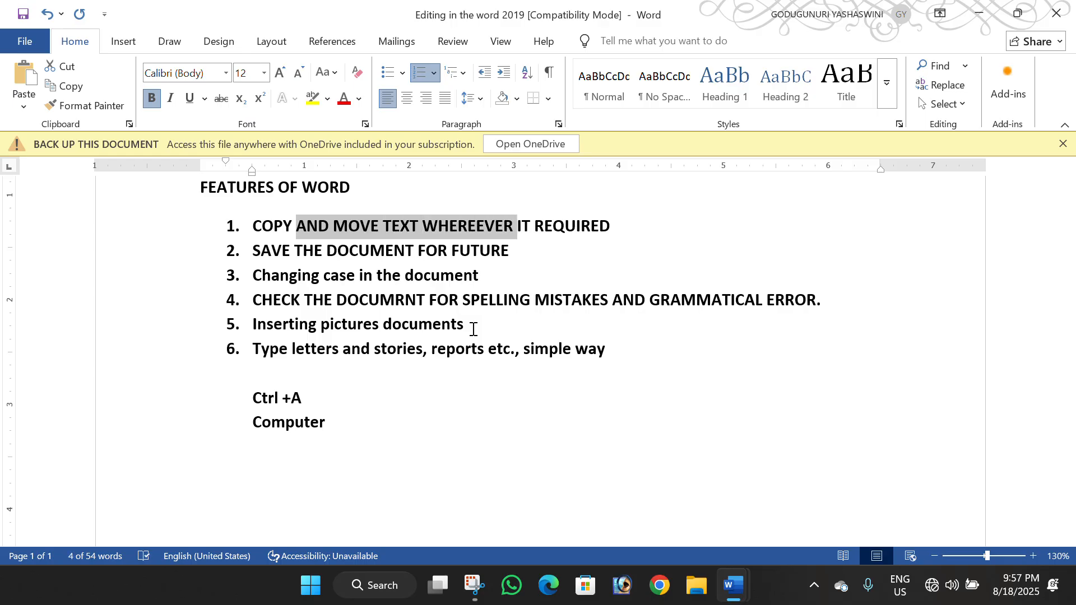
Extend the selection in list item 1 character by character through "IT REQUIRED" to the end of the line
{"action": "key", "text": "shift+Right"}
{"action": "key", "text": "shift+Right"}
{"action": "key", "text": "shift+Right"}
{"action": "key", "text": "shift+Right"}
{"action": "key", "text": "shift+Right"}
{"action": "key", "text": "shift+Right"}
{"action": "key", "text": "shift+Right"}
{"action": "key", "text": "shift+Right"}
{"action": "key", "text": "shift+Right"}
{"action": "key", "text": "shift+Right"}
{"action": "key", "text": "shift+Right"}
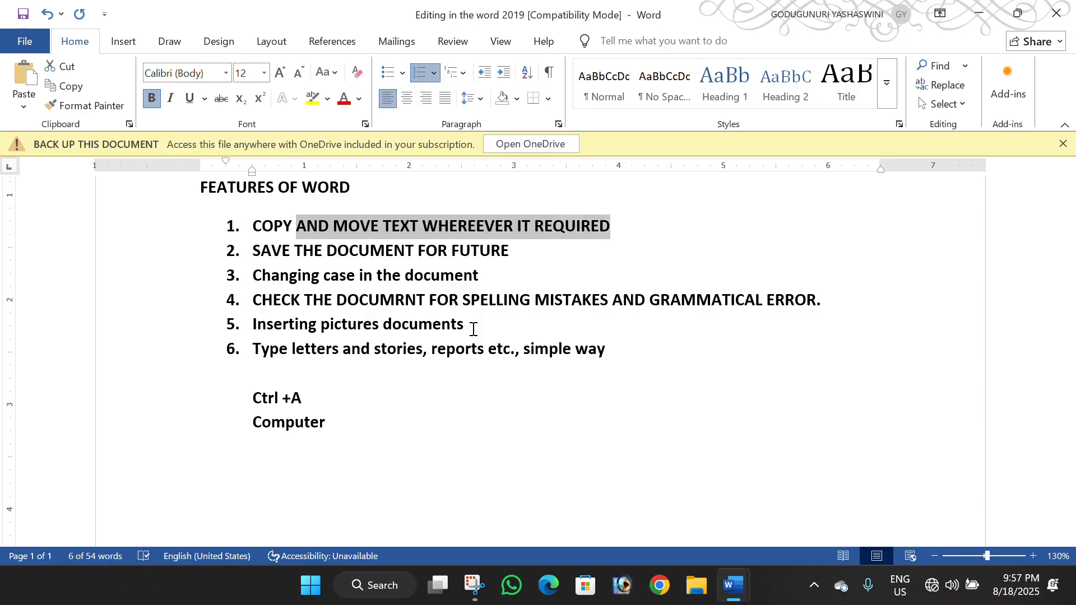
Select all of list item 1 backward word by word, starting from the end of "REQUIRED"
{"action": "left_click", "coordinate": [612, 227]}
{"action": "triple_click", "coordinate": [611, 229]}
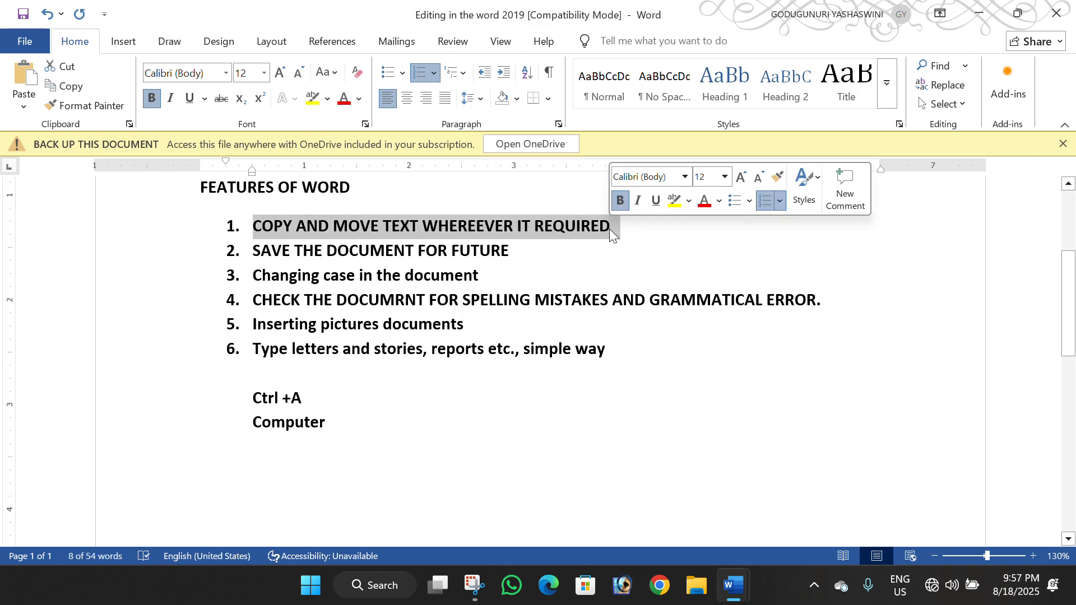
{"action": "left_click", "coordinate": [617, 239]}
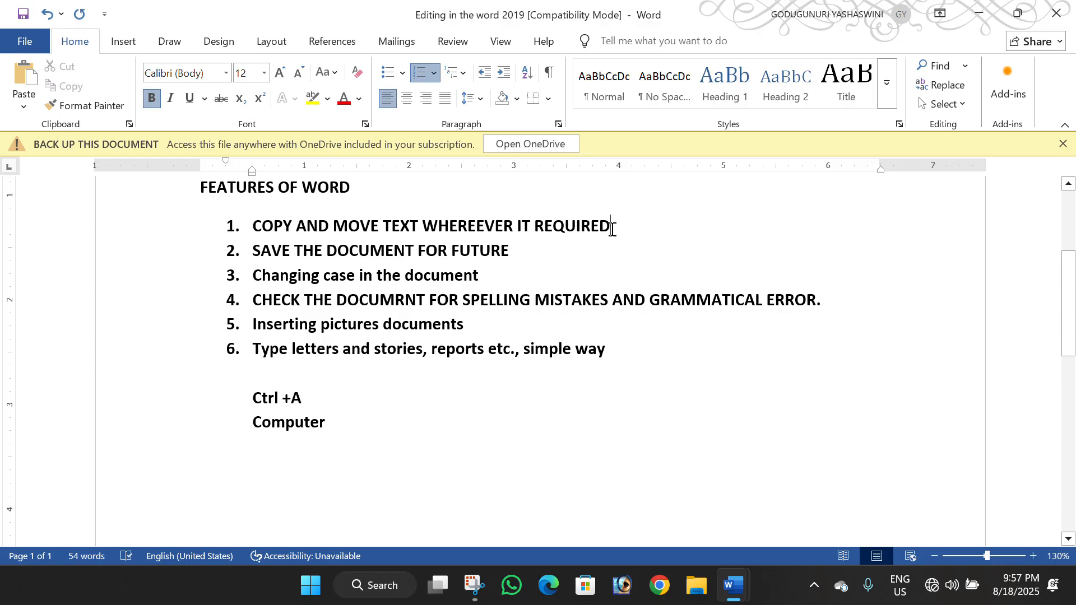
{"action": "double_click", "coordinate": [611, 227]}
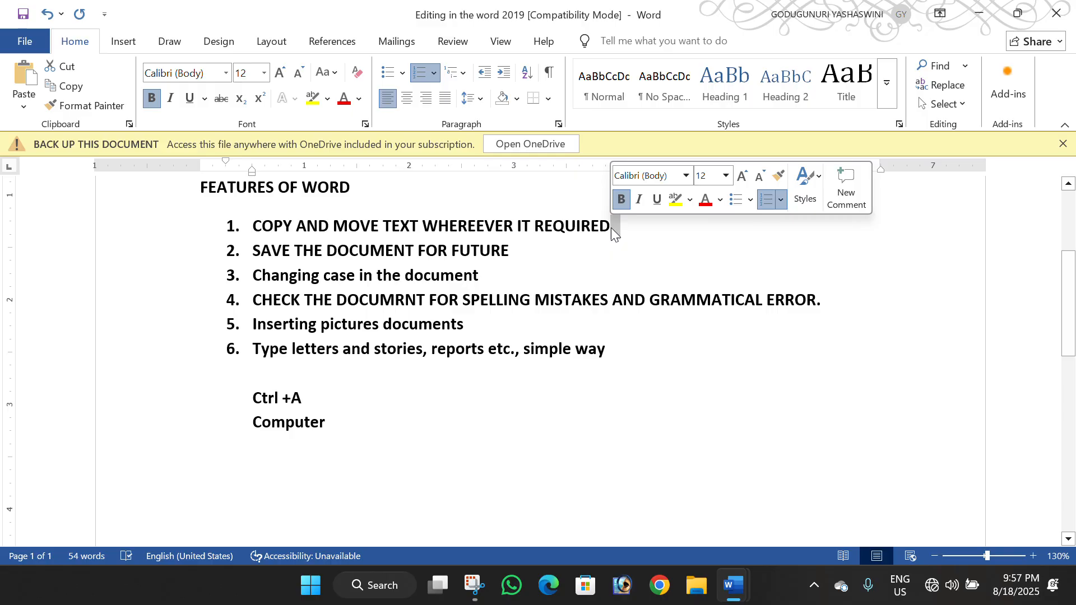
{"action": "double_click", "coordinate": [611, 227]}
{"action": "key", "text": "ctrl+shift+Left"}
{"action": "key", "text": "ctrl+shift+Left"}
{"action": "key", "text": "ctrl+shift+Left"}
{"action": "key", "text": "ctrl+shift+Left"}
{"action": "key", "text": "ctrl+shift+Left"}
{"action": "key", "text": "ctrl+shift+Left"}
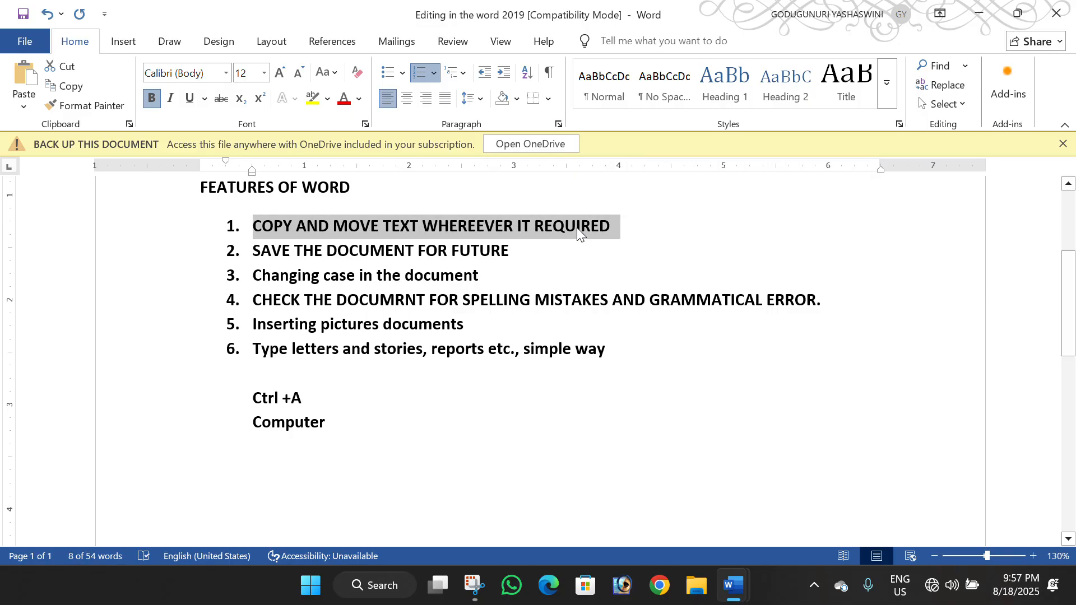
Add the line "Ctrl + shift +→ selecting individual word" below "Computer", leaving a blank line between them
{"action": "left_click", "coordinate": [613, 252]}
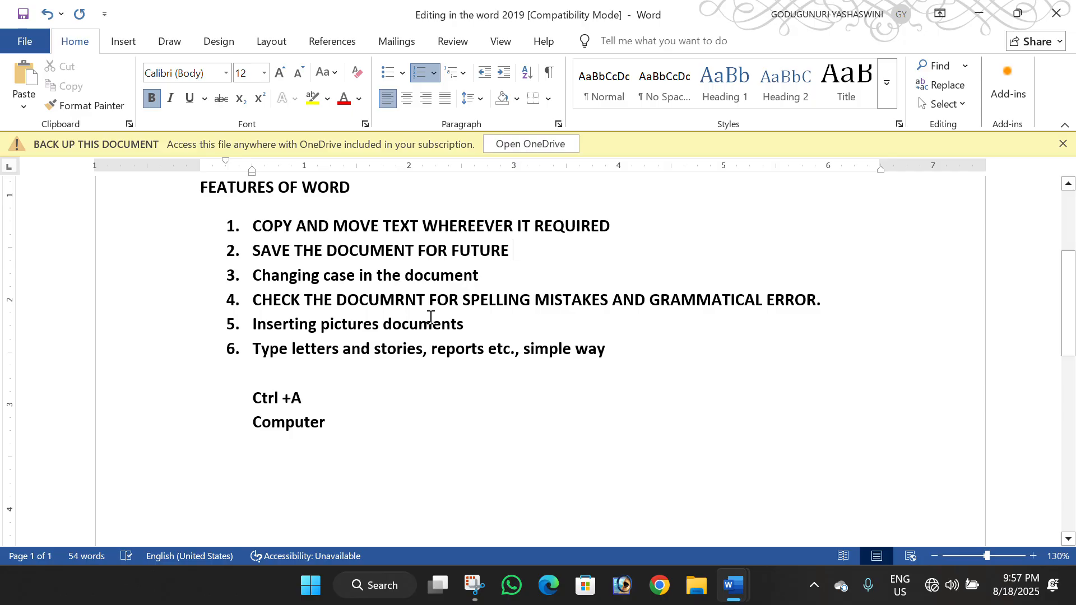
{"action": "left_click", "coordinate": [432, 448]}
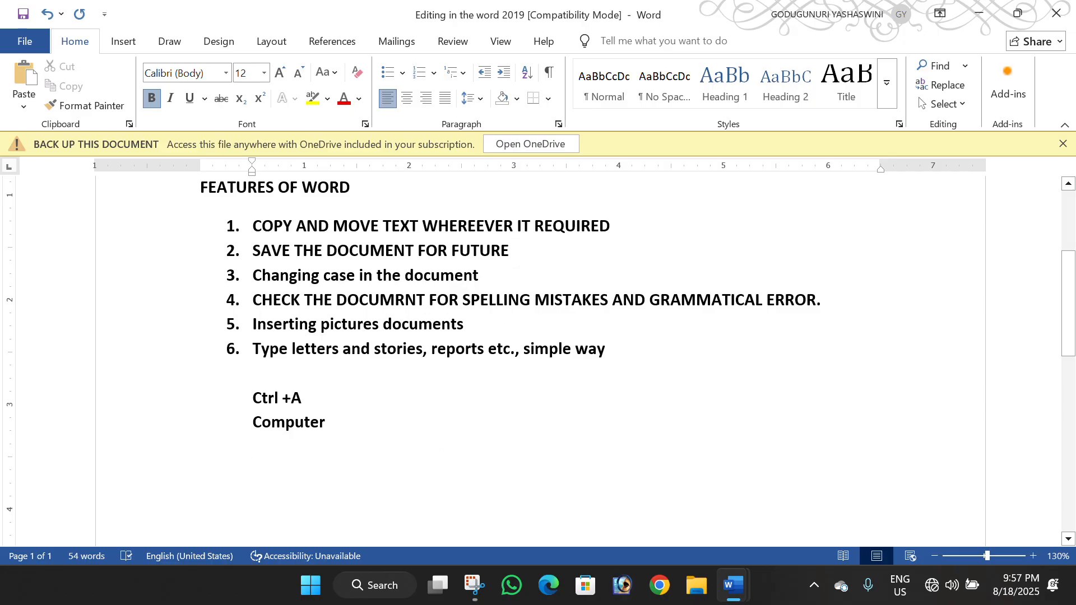
{"action": "type", "text": "ctrl"}
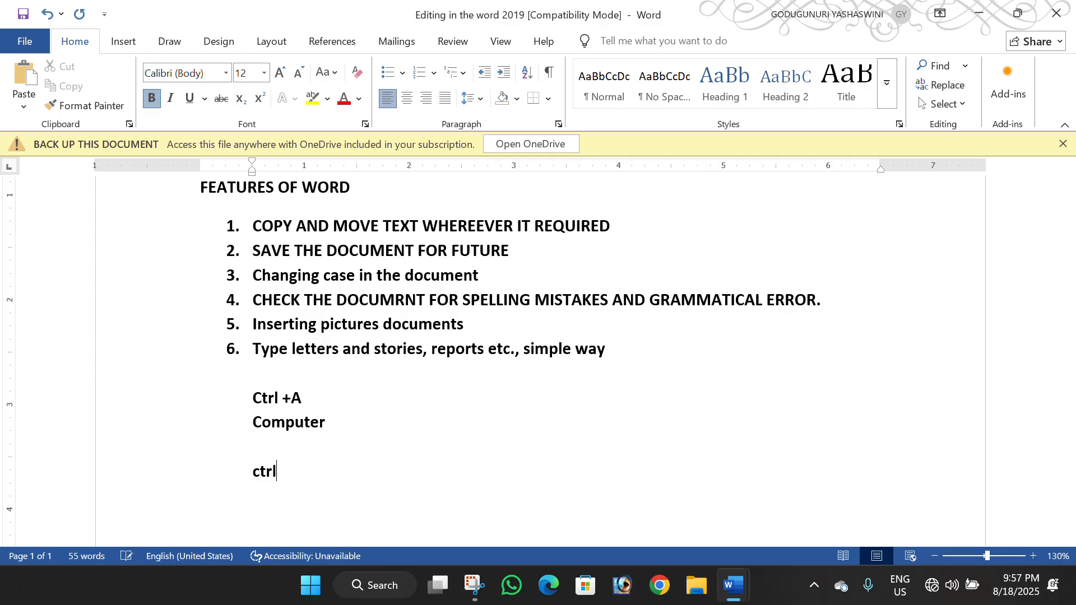
{"action": "type", "text": " + shift "}
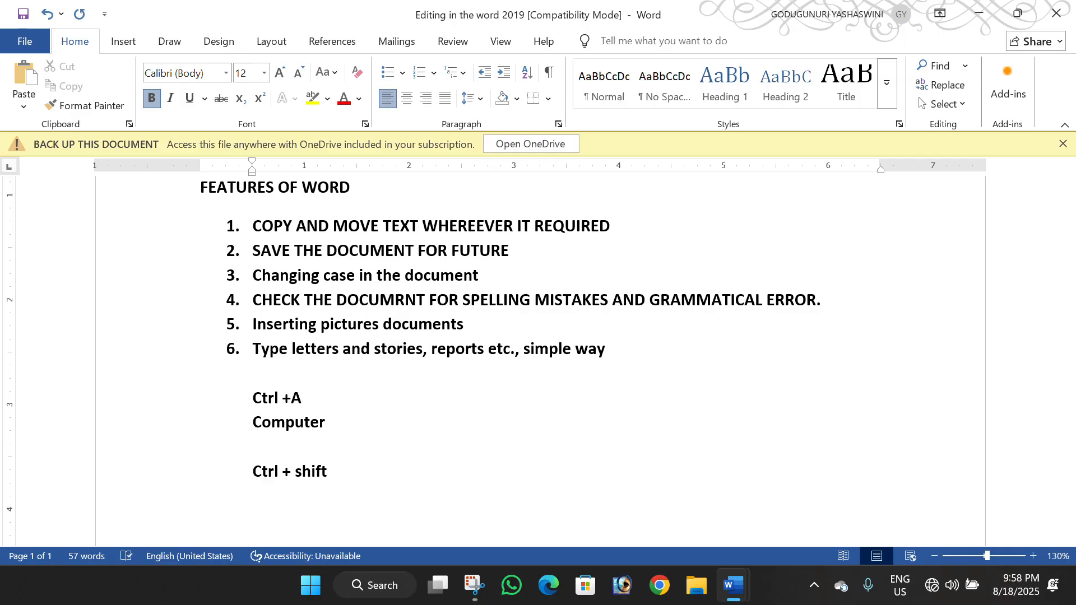
{"action": "type", "text": "-->"}
{"action": "type", "text": "+→"}
{"action": "key", "text": "Right"}
{"action": "type", "text": "selectin"}
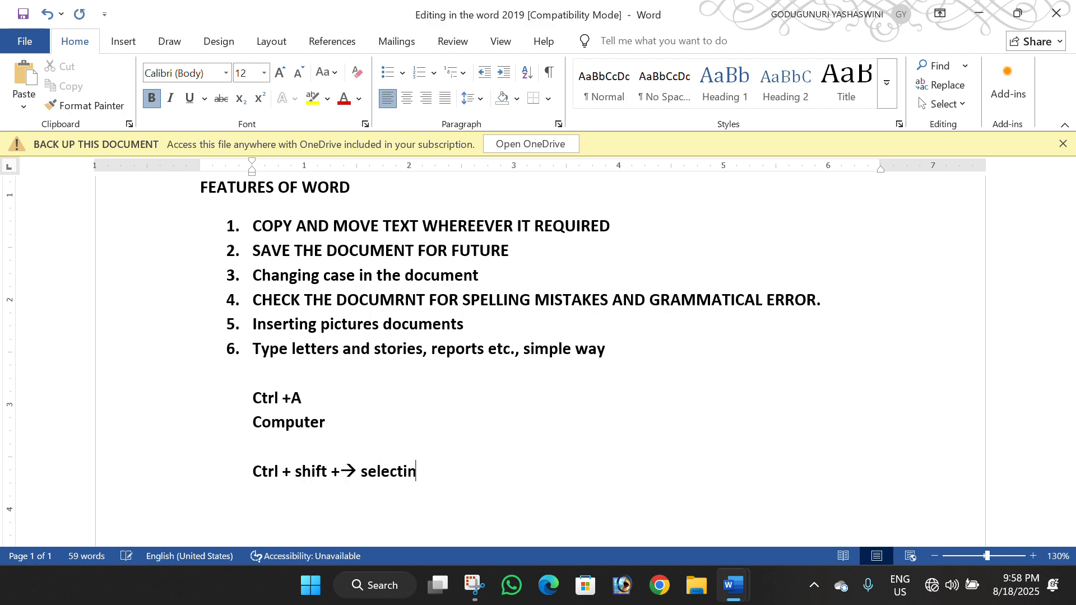
{"action": "type", "text": "g individula"}
{"action": "key", "text": "BackSpace"}
{"action": "key", "text": "BackSpace"}
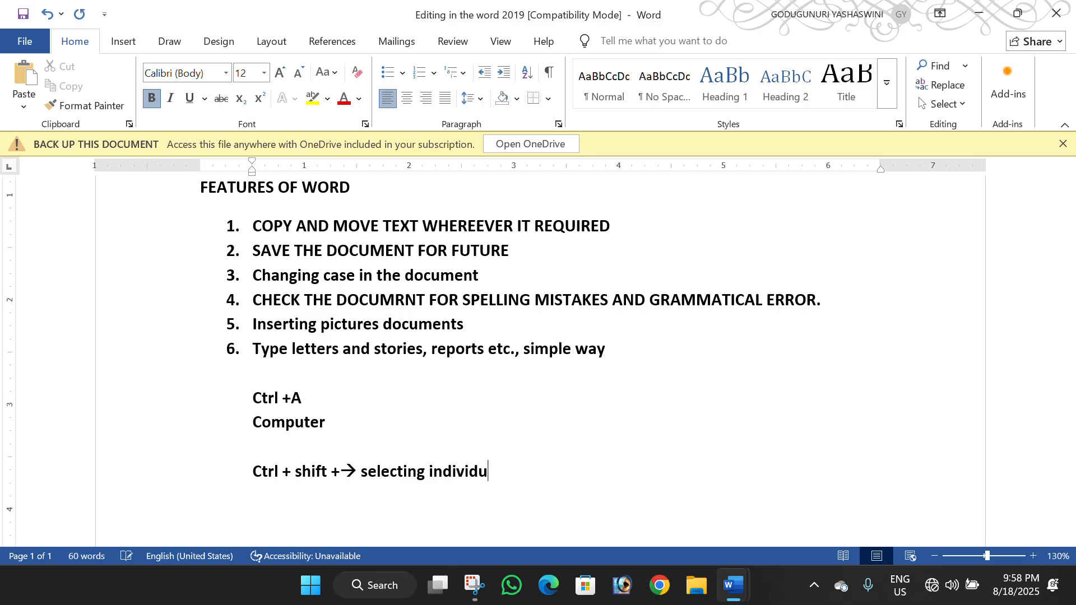
{"action": "type", "text": "al word"}
{"action": "key", "text": "Return"}
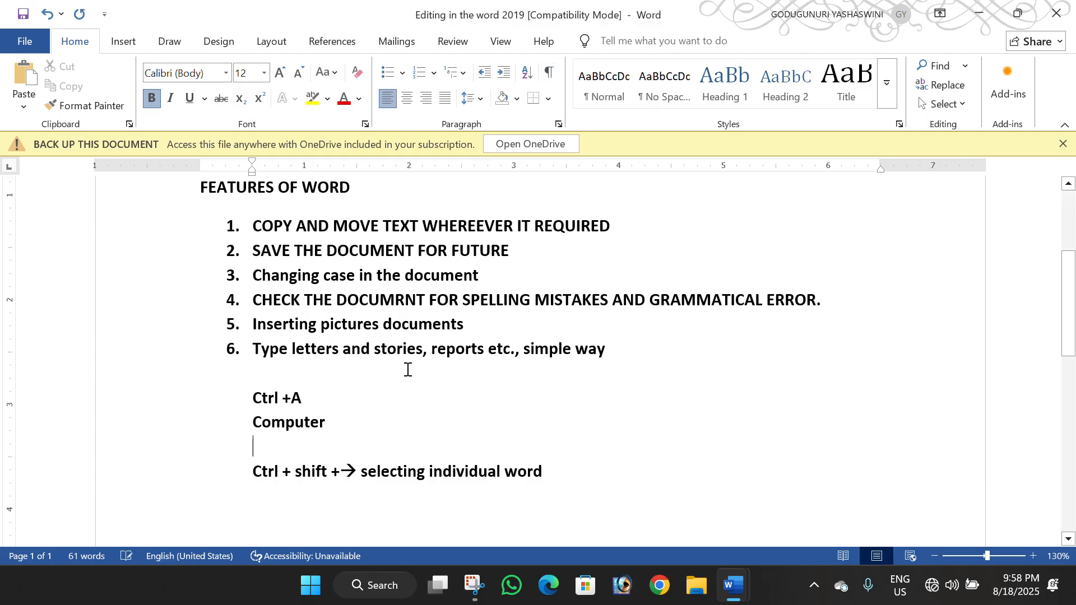
Append "to select all" to the "Ctrl +A" line below the numbered list
{"action": "key", "text": "Up"}
{"action": "key", "text": "Up"}
{"action": "key", "text": "Up"}
{"action": "key", "text": "Up"}
{"action": "key", "text": "Up"}
{"action": "key", "text": "Up"}
{"action": "key", "text": "Up"}
{"action": "key", "text": "Up"}
{"action": "key", "text": "Up"}
{"action": "key", "text": "Up"}
{"action": "key", "text": "Up"}
{"action": "key", "text": "Down"}
{"action": "key", "text": "Down"}
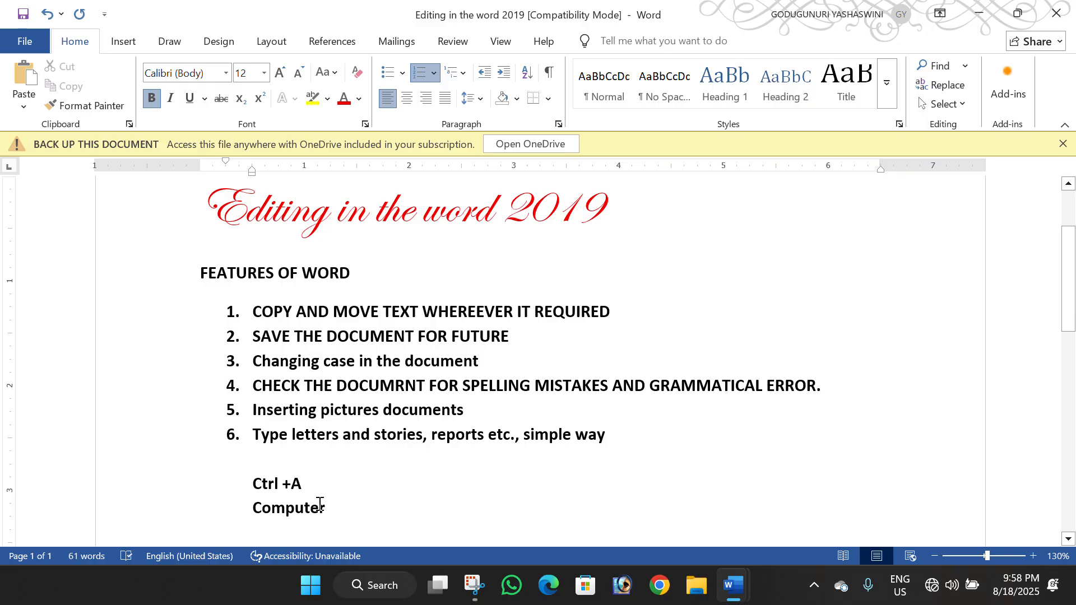
{"action": "left_click", "coordinate": [312, 481]}
{"action": "type", "text": "t"}
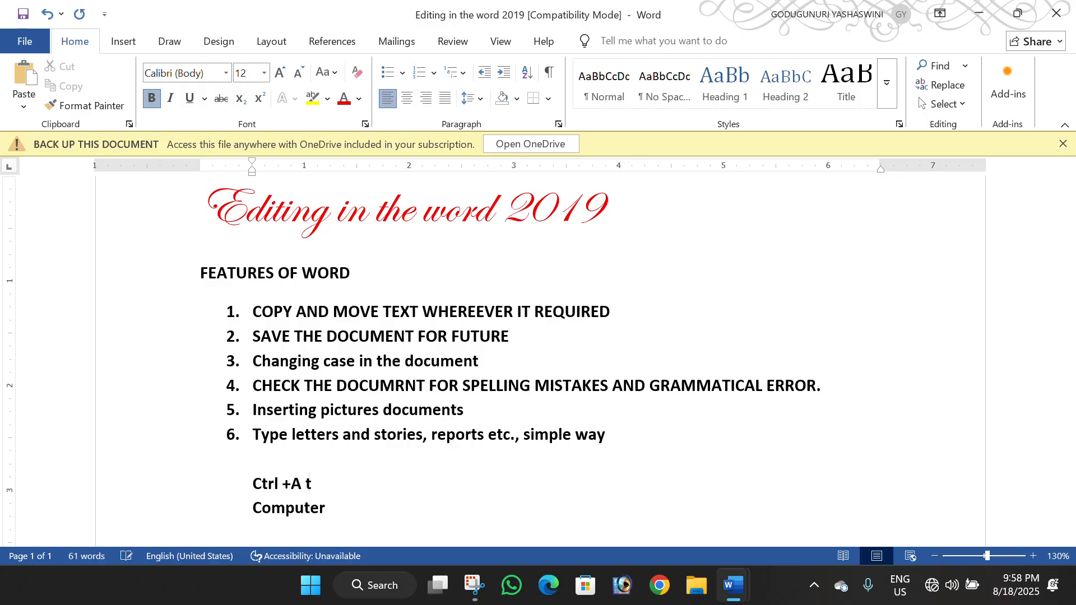
{"action": "type", "text": "o select all"}
Select the entire document, then clear the selection by placing the cursor in list item 5
{"action": "key", "text": "ctrl+a"}
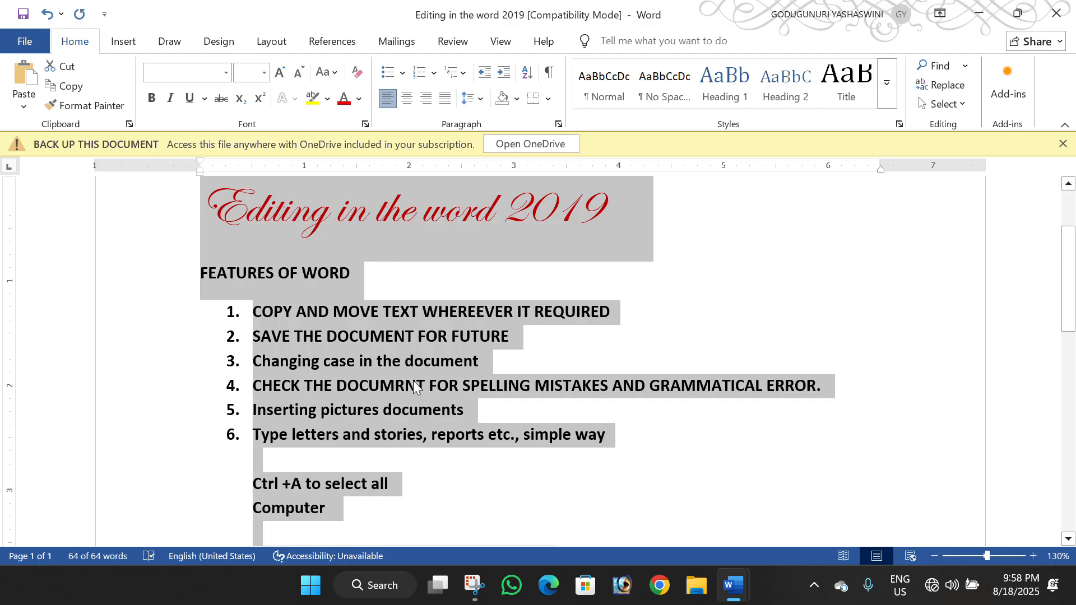
{"action": "left_click", "coordinate": [296, 414]}
{"action": "scroll", "coordinate": [356, 411], "scroll_direction": "down", "scroll_amount": 5}
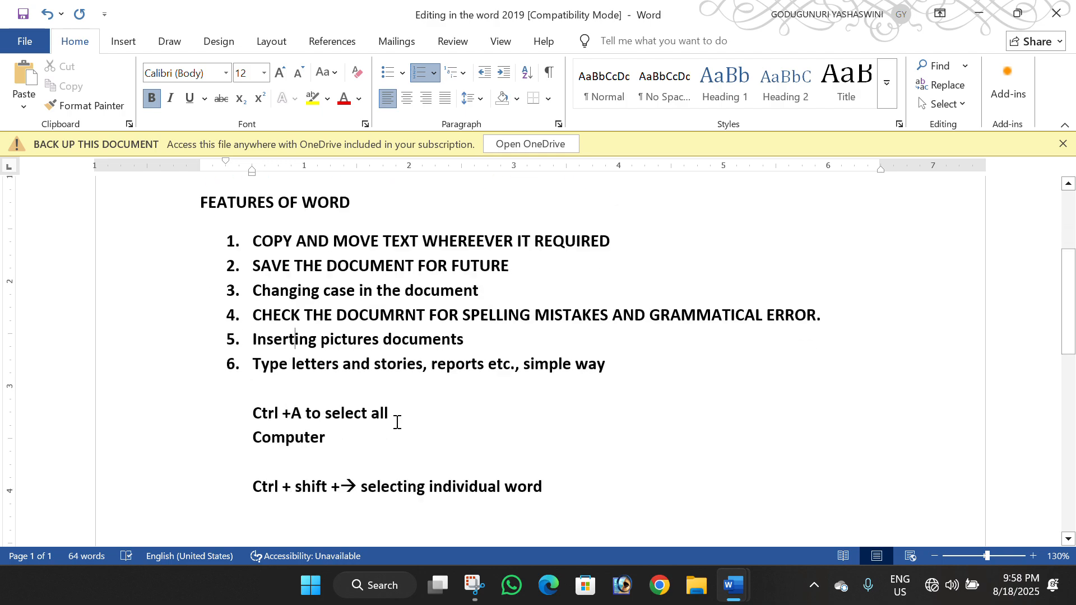
{"action": "scroll", "coordinate": [538, 362], "scroll_direction": "up", "scroll_amount": 3}
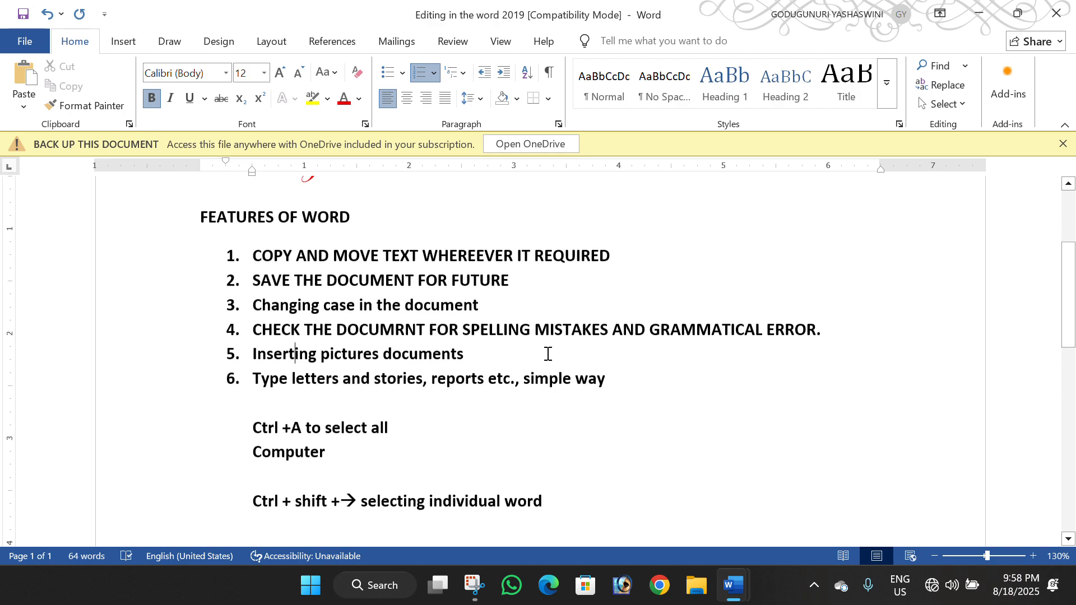
Select upward line by line from the end of list item 6 to the end of the "FEATURES OF WORD" heading
{"action": "left_click", "coordinate": [609, 381]}
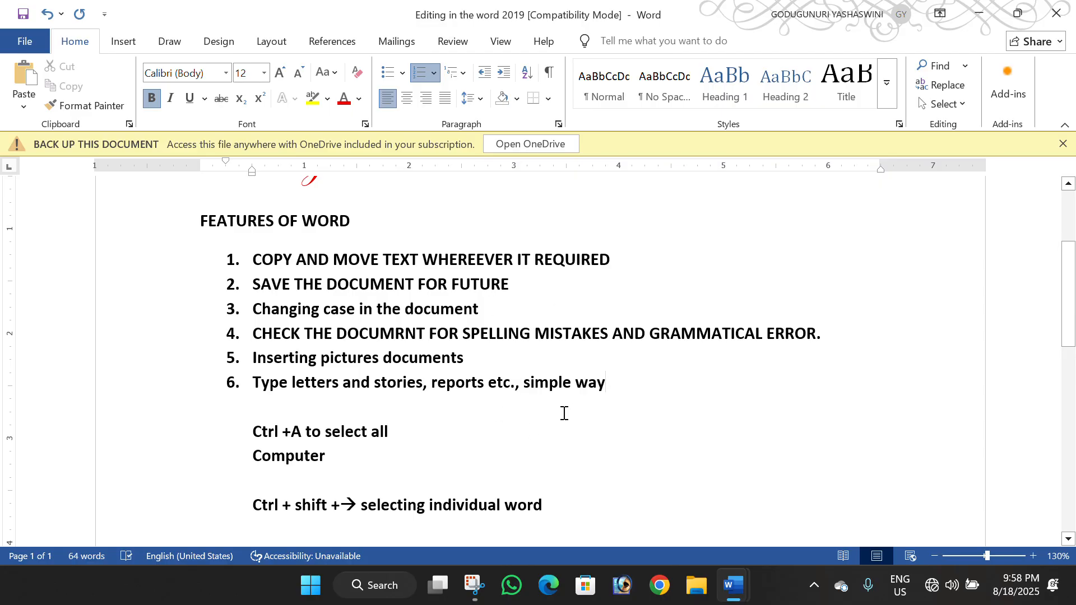
{"action": "key", "text": "shift+Up"}
{"action": "key", "text": "shift+Up"}
{"action": "key", "text": "shift+Up"}
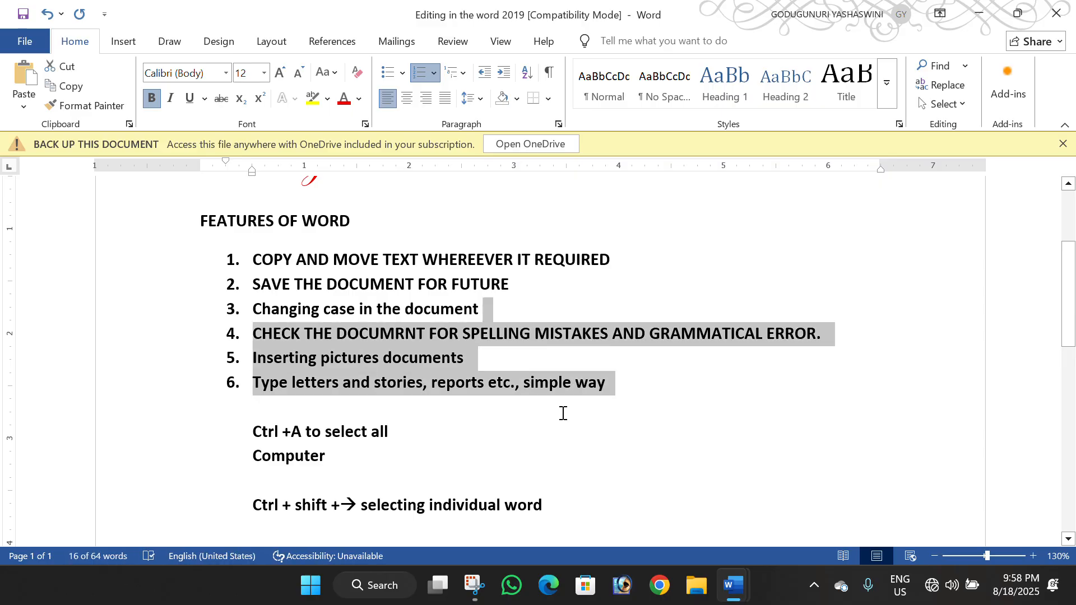
{"action": "key", "text": "shift+Up"}
{"action": "key", "text": "shift+Up"}
{"action": "key", "text": "shift+Up"}
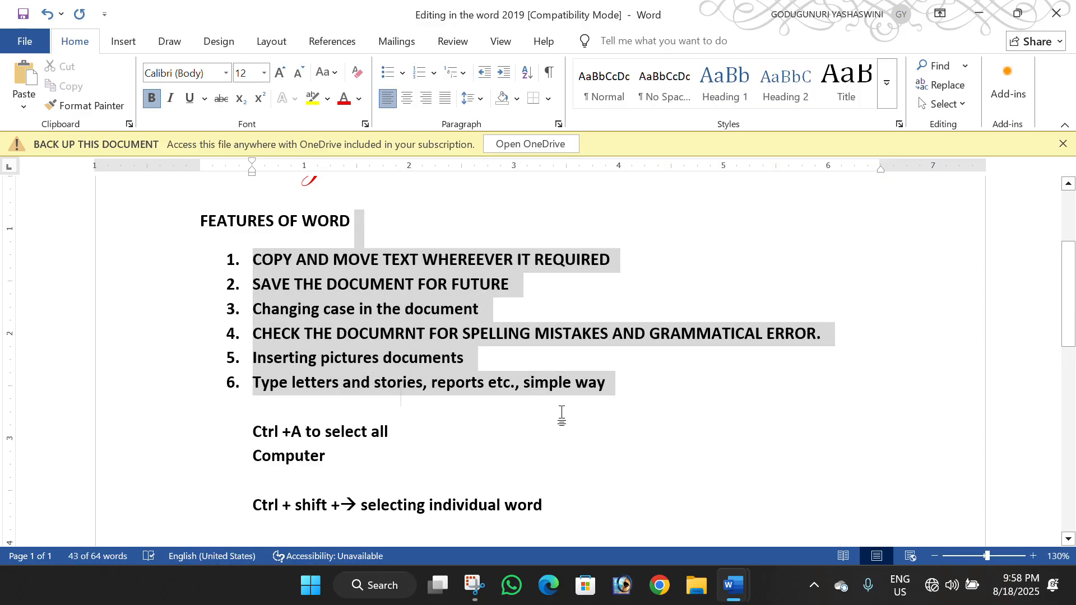
Clear the selection, then select list items 2 and 3 line by line between the ends of items 1 and 3
{"action": "left_click", "coordinate": [561, 413]}
{"action": "key", "text": "Up"}
{"action": "key", "text": "Up"}
{"action": "key", "text": "Up"}
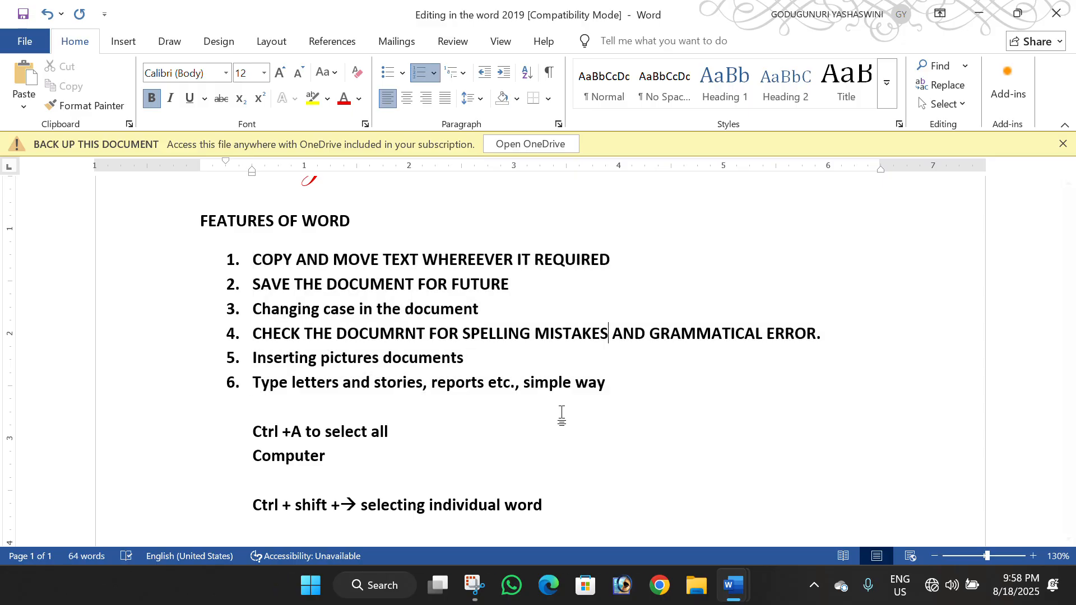
{"action": "key", "text": "End"}
{"action": "key", "text": "shift+Down"}
{"action": "key", "text": "shift+Down"}
{"action": "key", "text": "shift+Down"}
{"action": "key", "text": "shift+Down"}
{"action": "key", "text": "shift+Down"}
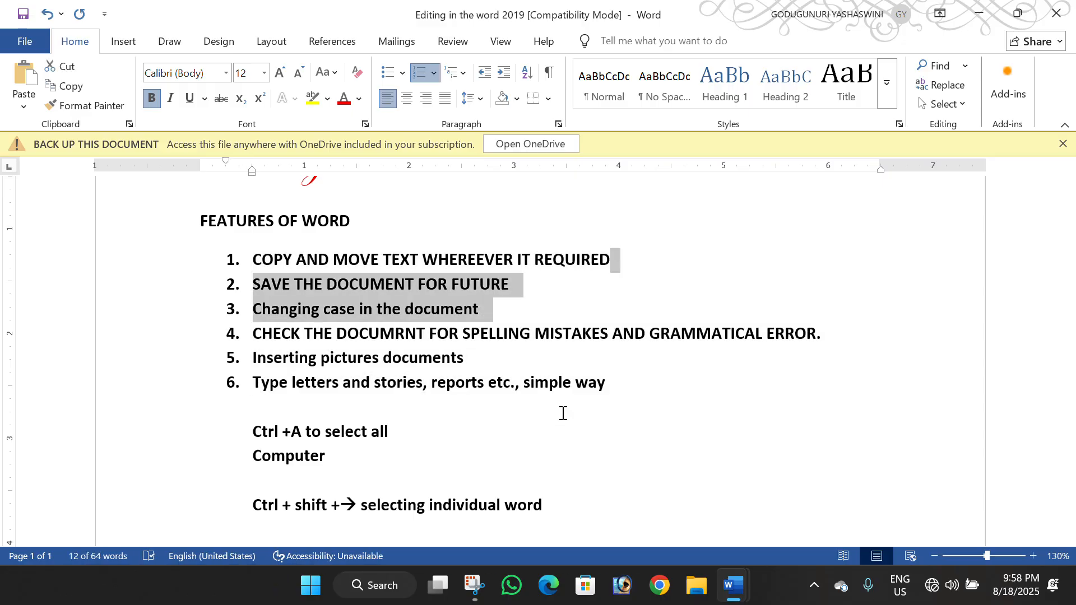
{"action": "key", "text": "Up"}
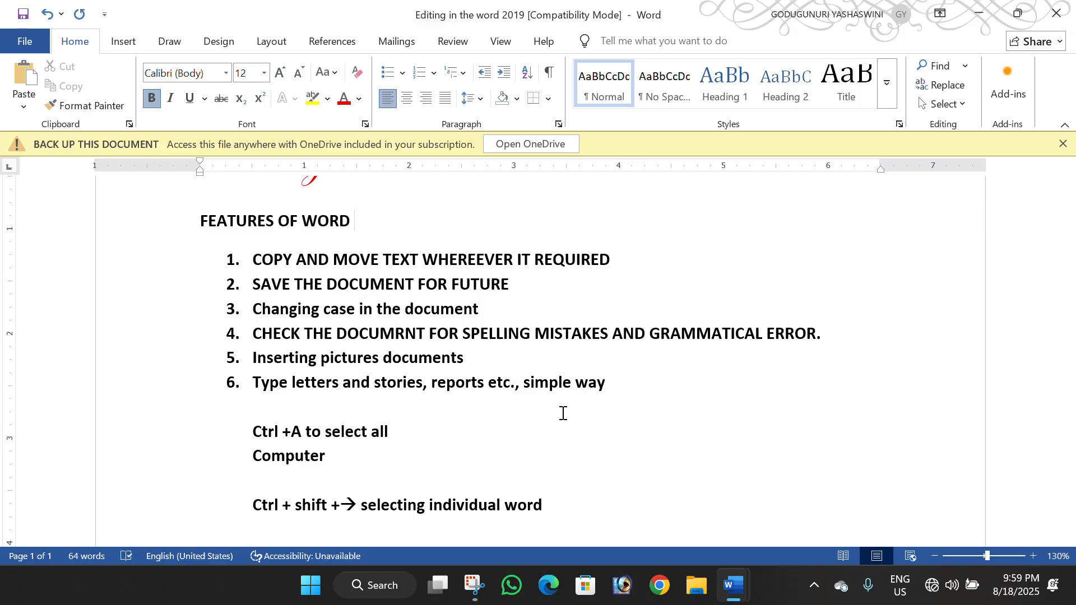
Select all six list items downward from the end of the "FEATURES OF WORD" heading, then clear the selection
{"action": "key", "text": "ctrl+shift+Down"}
{"action": "key", "text": "ctrl+shift+Down"}
{"action": "key", "text": "ctrl+shift+Down"}
{"action": "key", "text": "ctrl+shift+Down"}
{"action": "key", "text": "ctrl+shift+Down"}
{"action": "key", "text": "ctrl+shift+Down"}
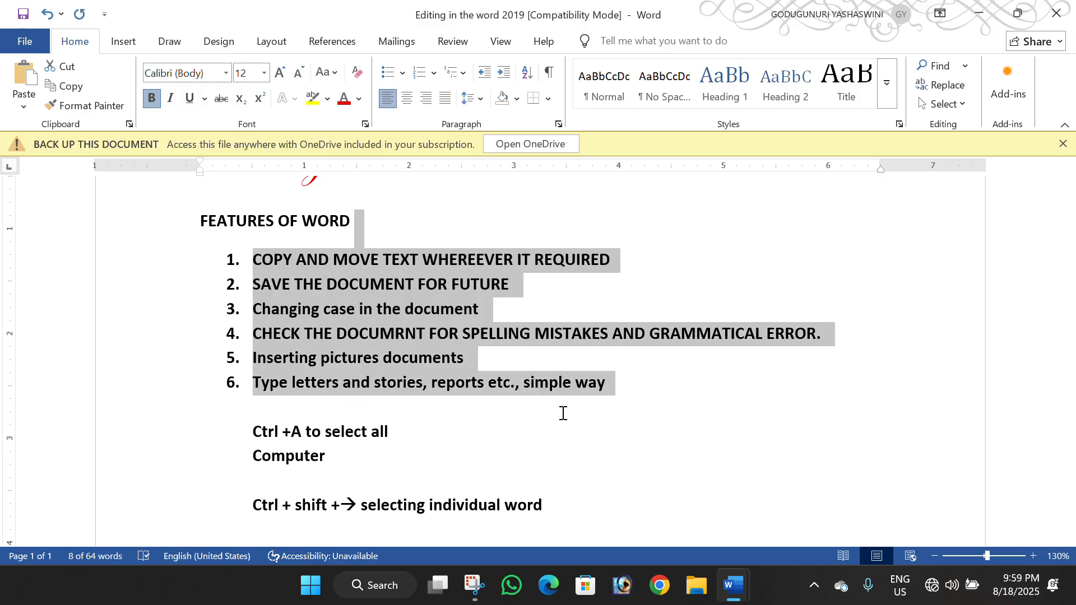
{"action": "key", "text": "ctrl+shift+Down"}
{"action": "left_click", "coordinate": [565, 419]}
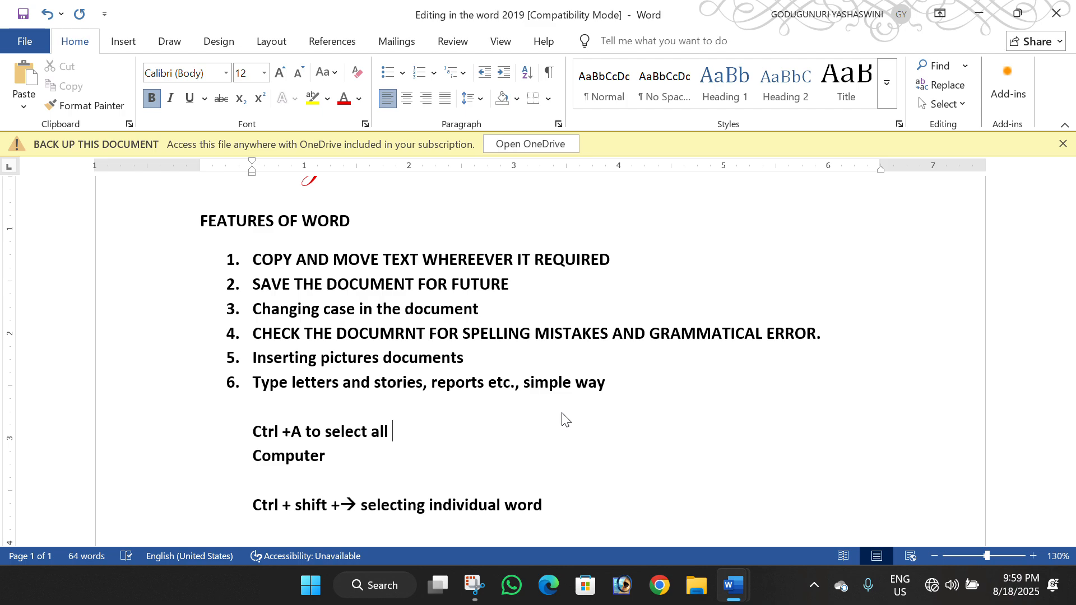
Select upward from the end of "Ctrl +A to select all" to the end of the "FEATURES OF WORD" heading, then clear the selection
{"action": "key", "text": "shift+Up"}
{"action": "key", "text": "shift+Up"}
{"action": "key", "text": "shift+Up"}
{"action": "key", "text": "shift+Up"}
{"action": "key", "text": "shift+Up"}
{"action": "key", "text": "shift+Up"}
{"action": "key", "text": "shift+Up"}
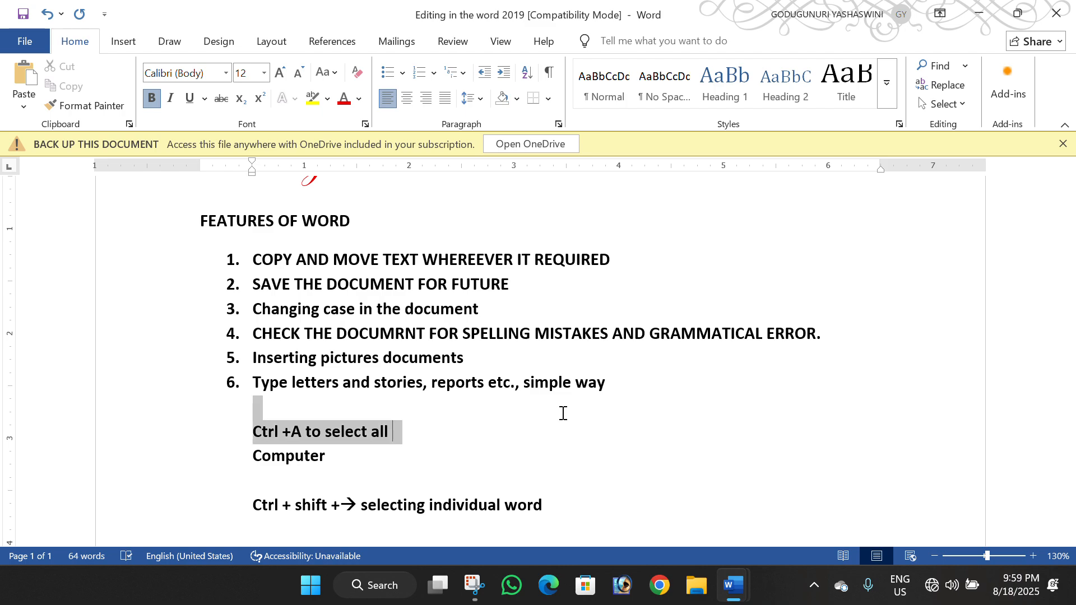
{"action": "key", "text": "shift+Up"}
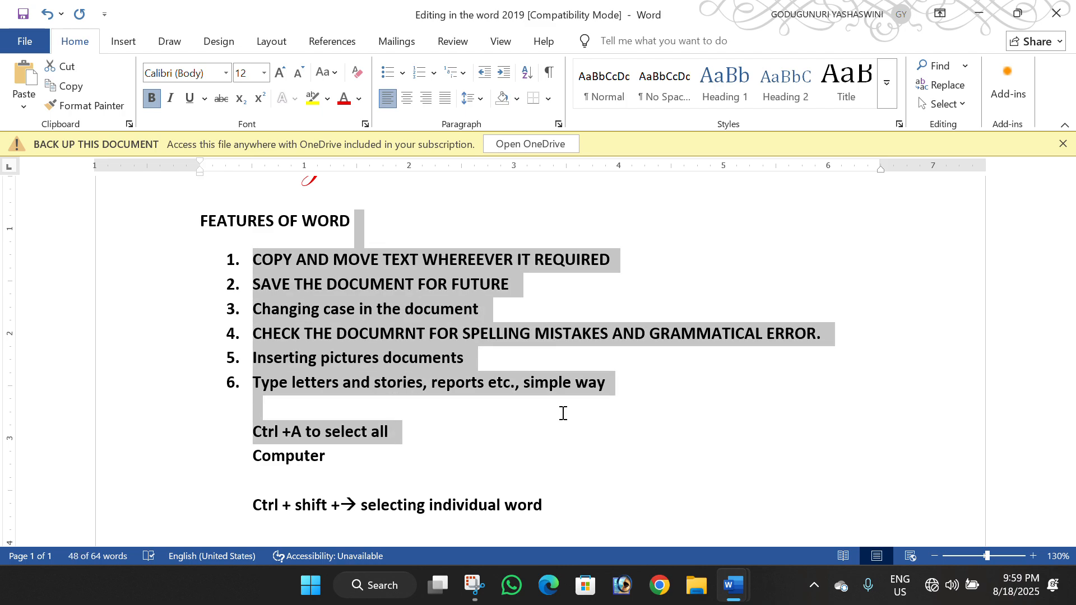
{"action": "key", "text": "Down"}
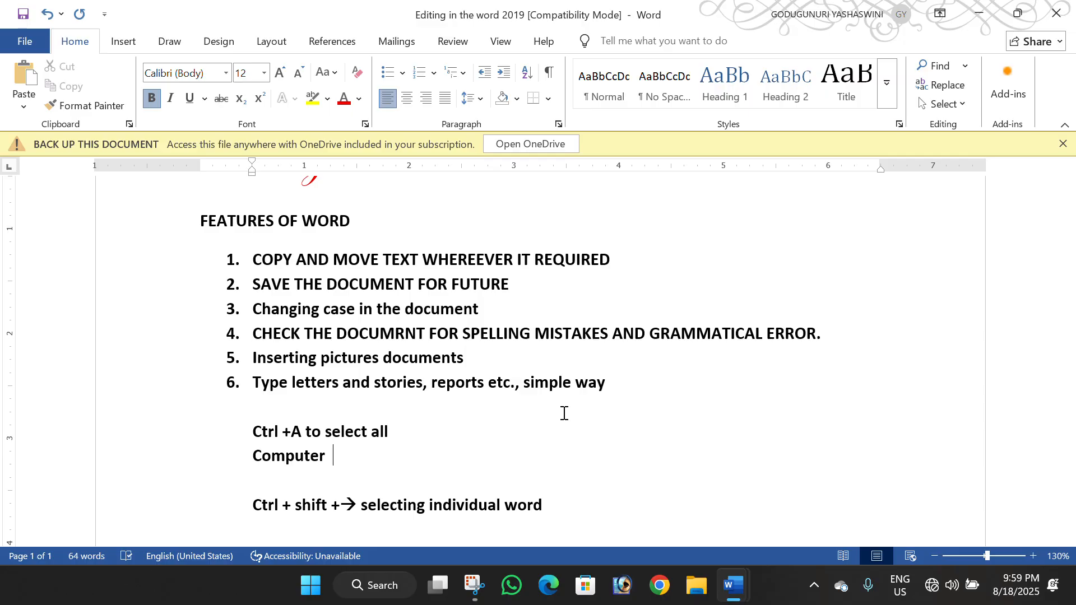
Insert three new paragraphs below the "FEATURES OF WORD" heading and enter "Change case" in the last one
{"action": "scroll", "coordinate": [504, 381], "scroll_direction": "up", "scroll_amount": 2}
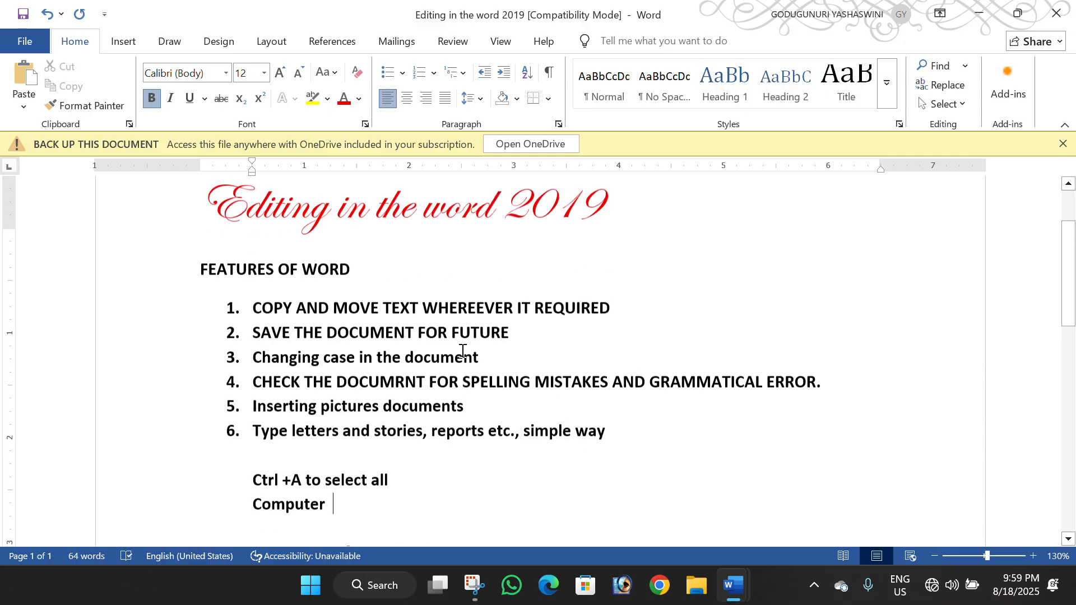
{"action": "scroll", "coordinate": [502, 415], "scroll_direction": "down", "scroll_amount": 6}
{"action": "scroll", "coordinate": [485, 381], "scroll_direction": "up", "scroll_amount": 3}
{"action": "scroll", "coordinate": [485, 382], "scroll_direction": "up", "scroll_amount": 3}
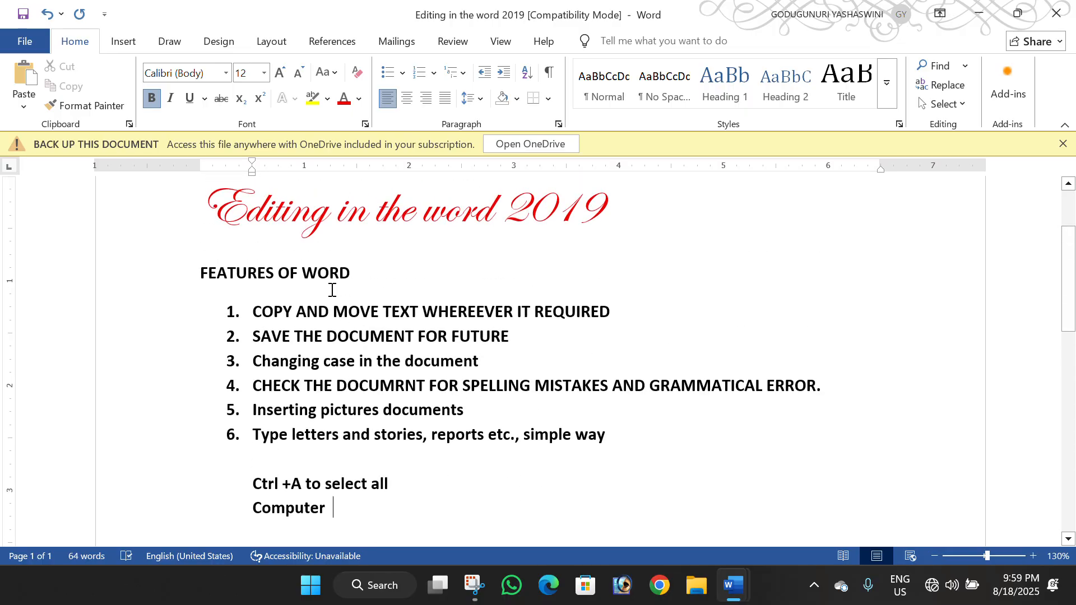
{"action": "left_click", "coordinate": [382, 271]}
{"action": "key", "text": "Return"}
{"action": "key", "text": "Return"}
{"action": "key", "text": "Return"}
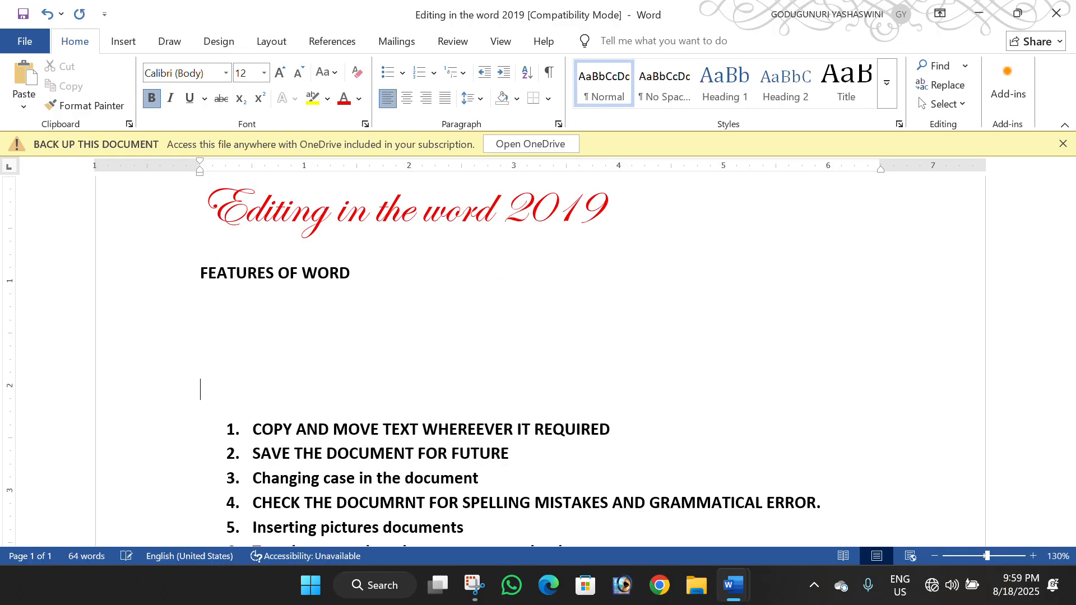
{"action": "type", "text": "chandge"}
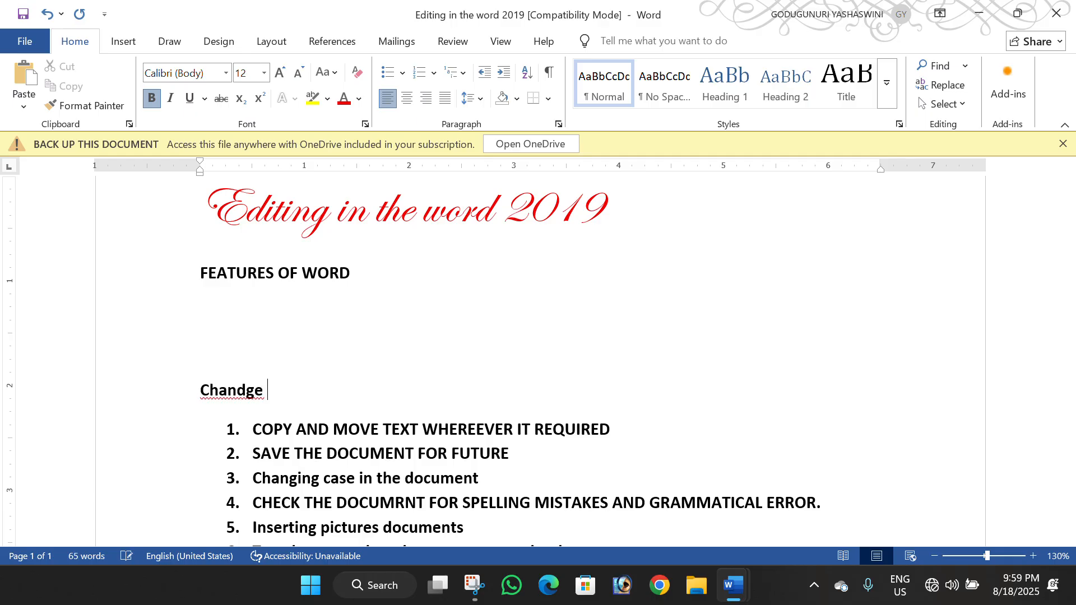
{"action": "key", "text": "BackSpace"}
{"action": "key", "text": "BackSpace"}
{"action": "key", "text": "BackSpace"}
{"action": "key", "text": "BackSpace"}
{"action": "type", "text": "ge"}
{"action": "key", "text": "Left"}
{"action": "type", "text": "case"}
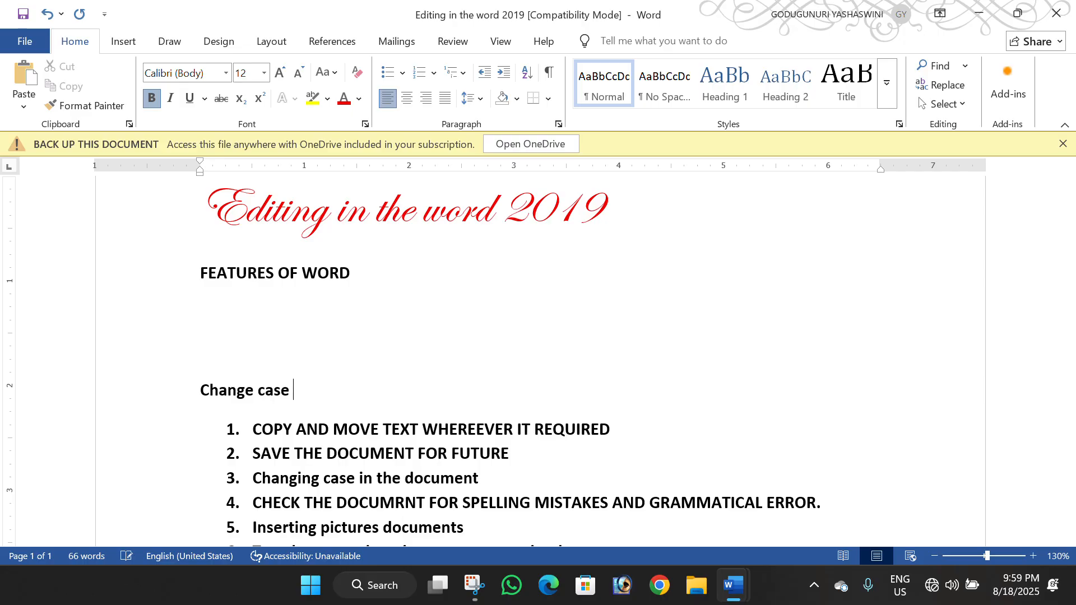
{"action": "scroll", "coordinate": [386, 275], "scroll_direction": "down", "scroll_amount": 1}
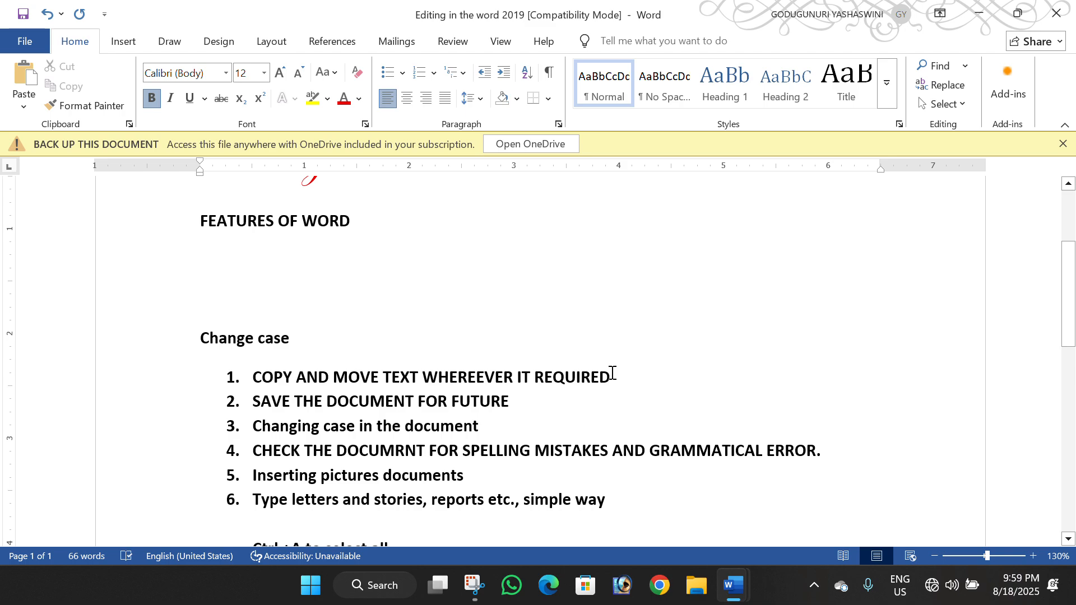
{"action": "triple_click", "coordinate": [611, 377]}
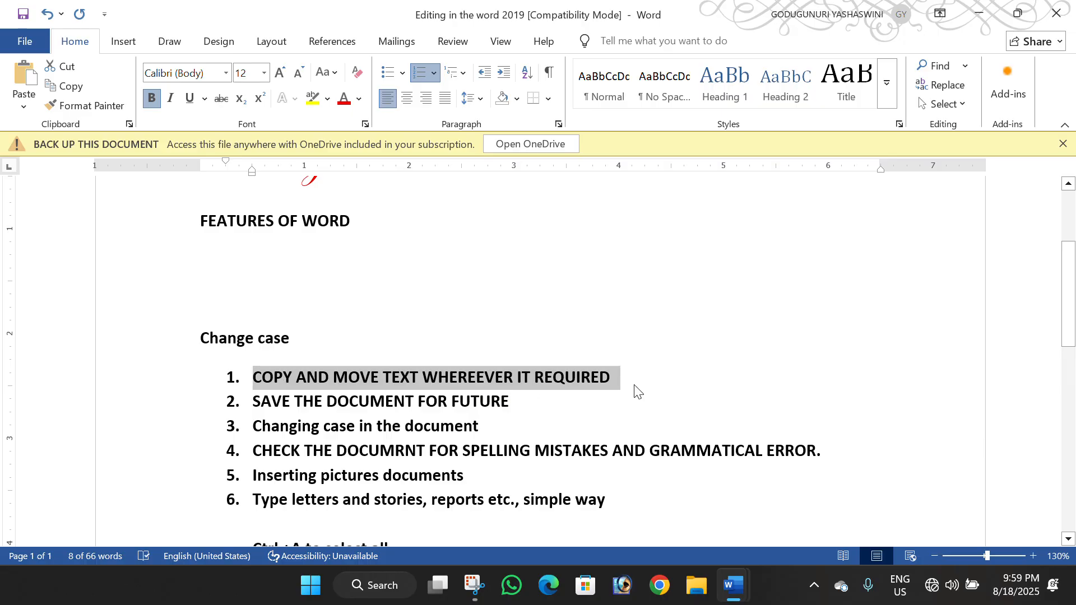
{"action": "left_click", "coordinate": [617, 374]}
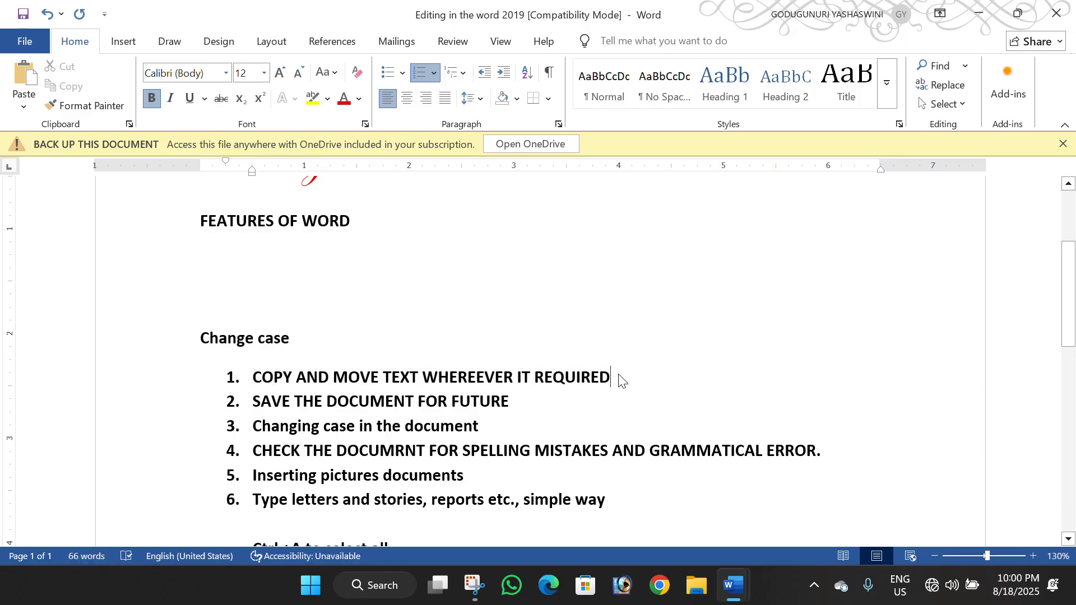
{"action": "key", "text": "BackSpace"}
{"action": "key", "text": "BackSpace"}
{"action": "key", "text": "BackSpace"}
{"action": "key", "text": "BackSpace"}
{"action": "key", "text": "BackSpace"}
{"action": "key", "text": "BackSpace"}
{"action": "key", "text": "BackSpace"}
{"action": "key", "text": "BackSpace"}
{"action": "key", "text": "BackSpace"}
{"action": "key", "text": "BackSpace"}
{"action": "key", "text": "BackSpace"}
{"action": "key", "text": "BackSpace"}
{"action": "key", "text": "BackSpace"}
{"action": "key", "text": "BackSpace"}
{"action": "key", "text": "BackSpace"}
{"action": "key", "text": "BackSpace"}
{"action": "key", "text": "BackSpace"}
{"action": "key", "text": "BackSpace"}
{"action": "key", "text": "BackSpace"}
{"action": "key", "text": "BackSpace"}
{"action": "key", "text": "BackSpace"}
{"action": "key", "text": "BackSpace"}
{"action": "key", "text": "BackSpace"}
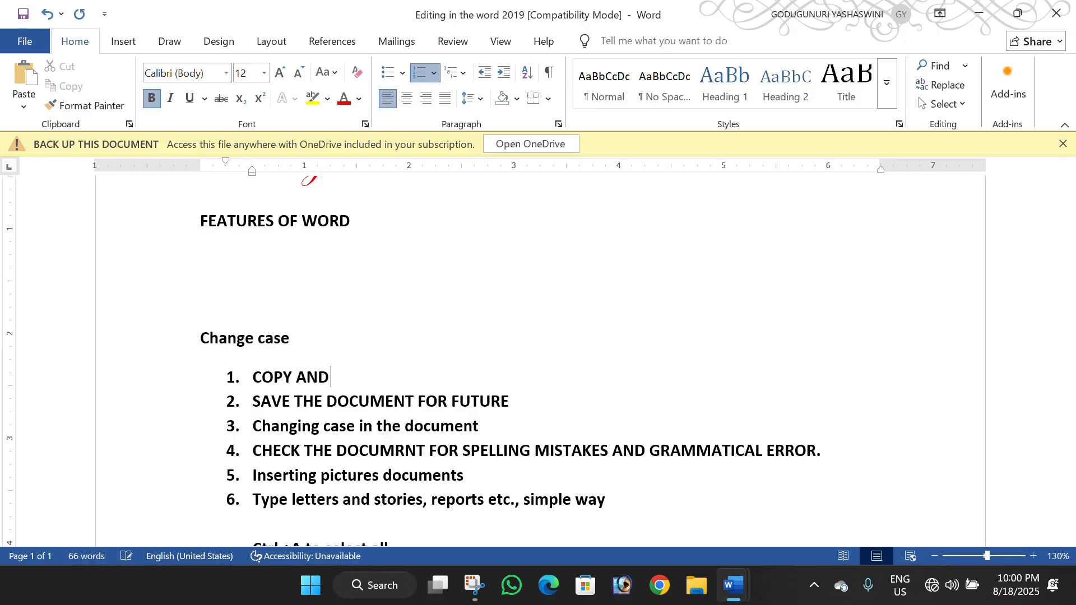
{"action": "key", "text": "BackSpace"}
{"action": "key", "text": "BackSpace"}
{"action": "type", "text": "OPY AND MOVE TEXT WHEREEVER IT REQ"}
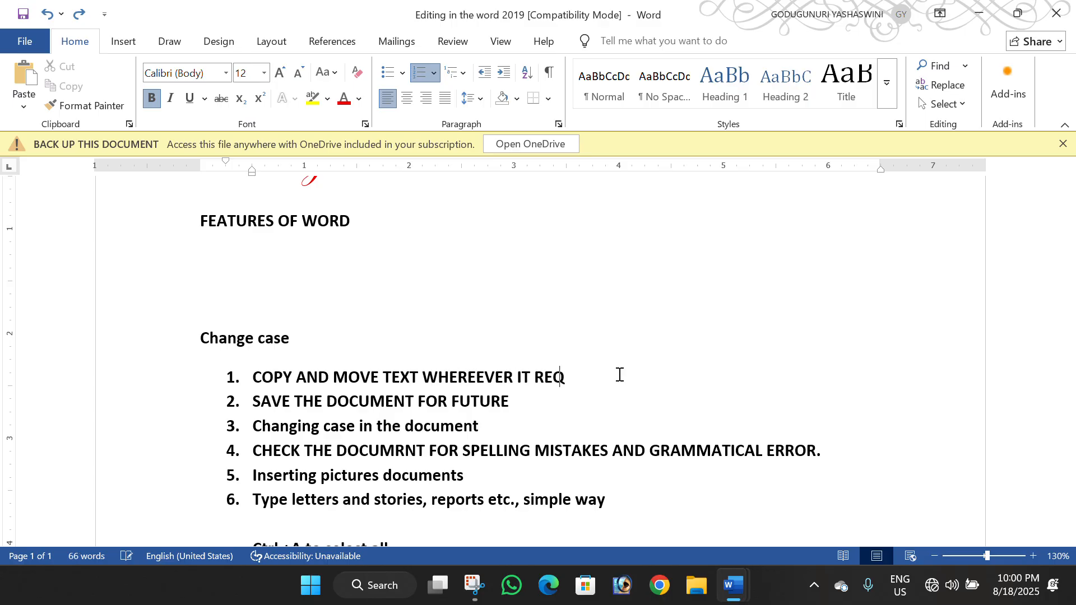
{"action": "type", "text": "UIRED"}
{"action": "key", "text": "ctrl+z"}
{"action": "key", "text": "ctrl+z"}
{"action": "key", "text": "ctrl+z"}
{"action": "key", "text": "ctrl+z"}
{"action": "key", "text": "ctrl+z"}
{"action": "key", "text": "ctrl+z"}
{"action": "key", "text": "ctrl+z"}
{"action": "key", "text": "ctrl+y"}
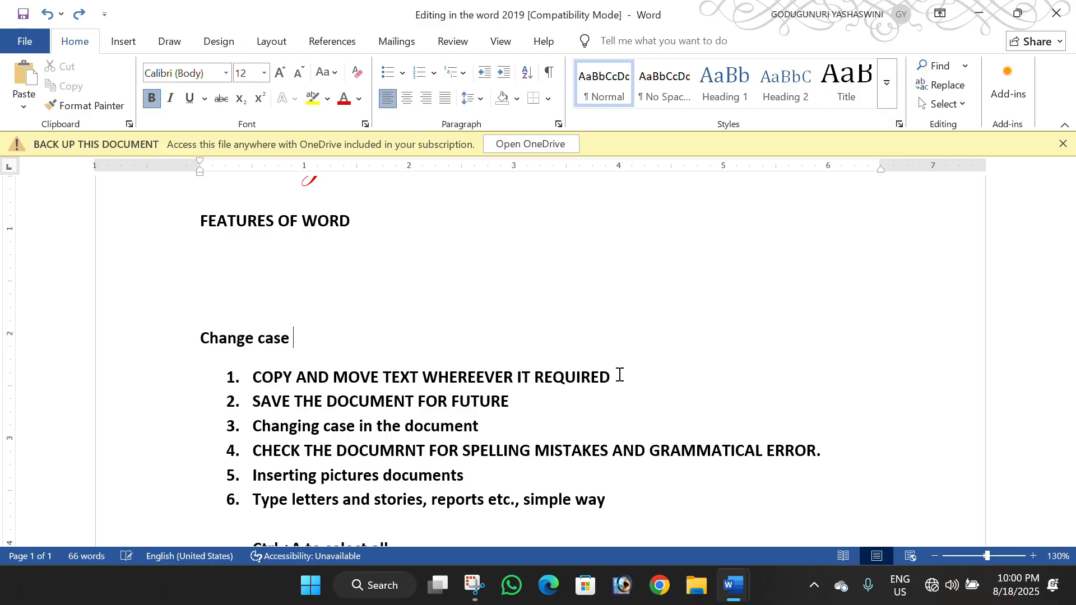
Select the "Change case" line and clear the selection, then view the available Change Case options without applying one
{"action": "left_click_drag", "start_coordinate": [318, 343], "coordinate": [228, 324]}
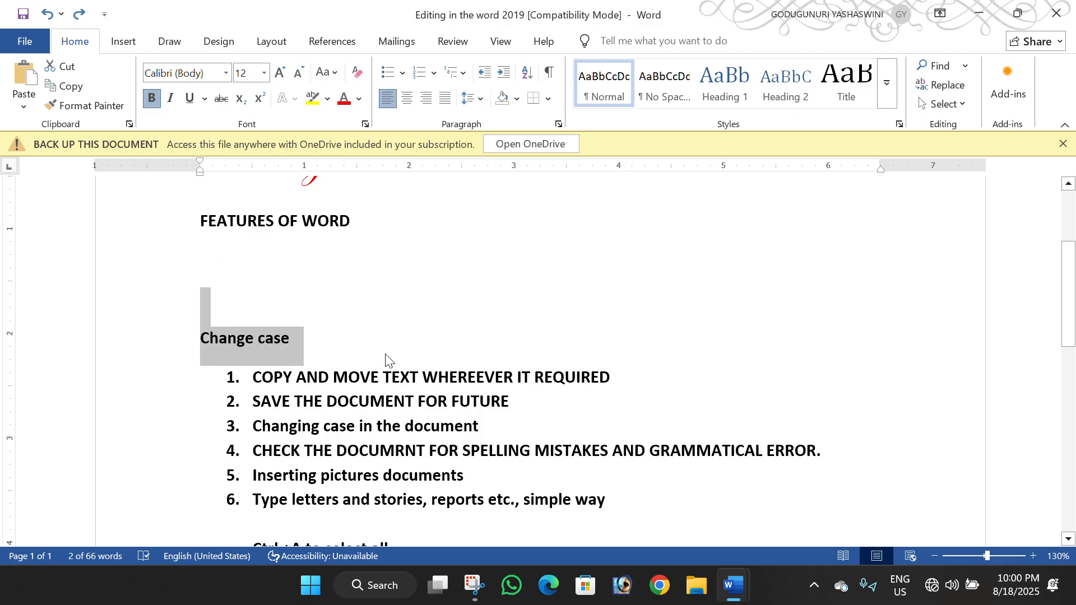
{"action": "key", "text": "End"}
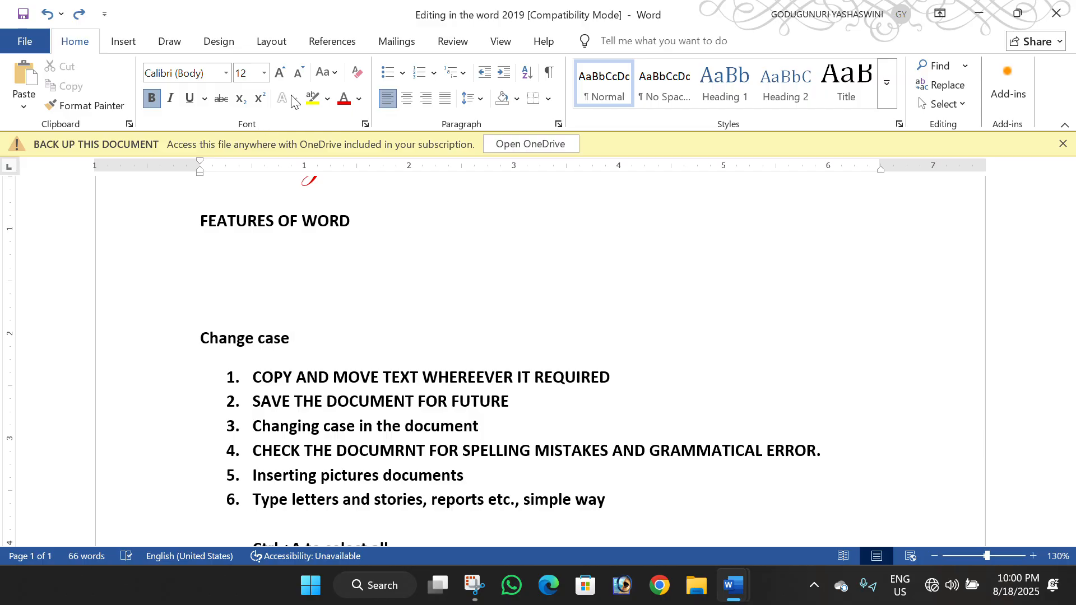
{"action": "left_click", "coordinate": [334, 75]}
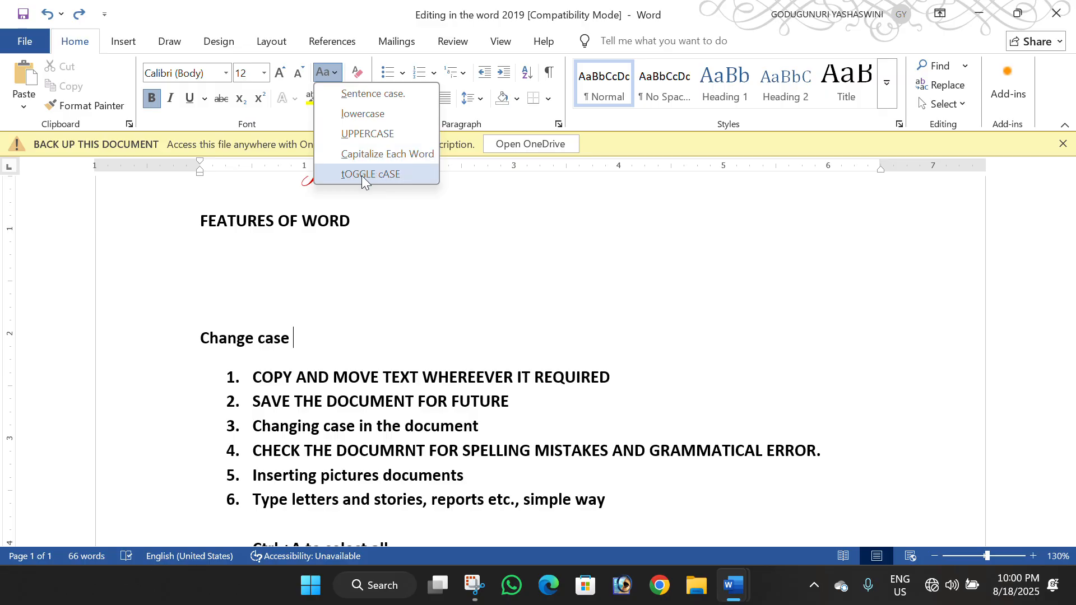
{"action": "left_click", "coordinate": [458, 370]}
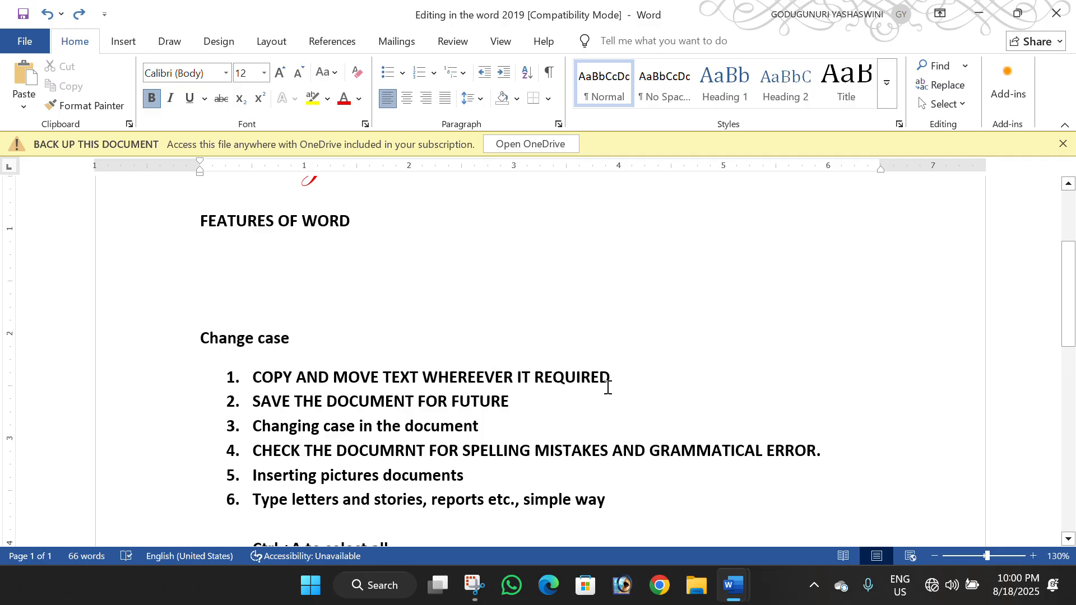
Change the text of list item 1, "COPY AND MOVE TEXT WHEREEVER IT REQUIRED", to Sentence case
{"action": "left_click_drag", "start_coordinate": [619, 380], "coordinate": [254, 385]}
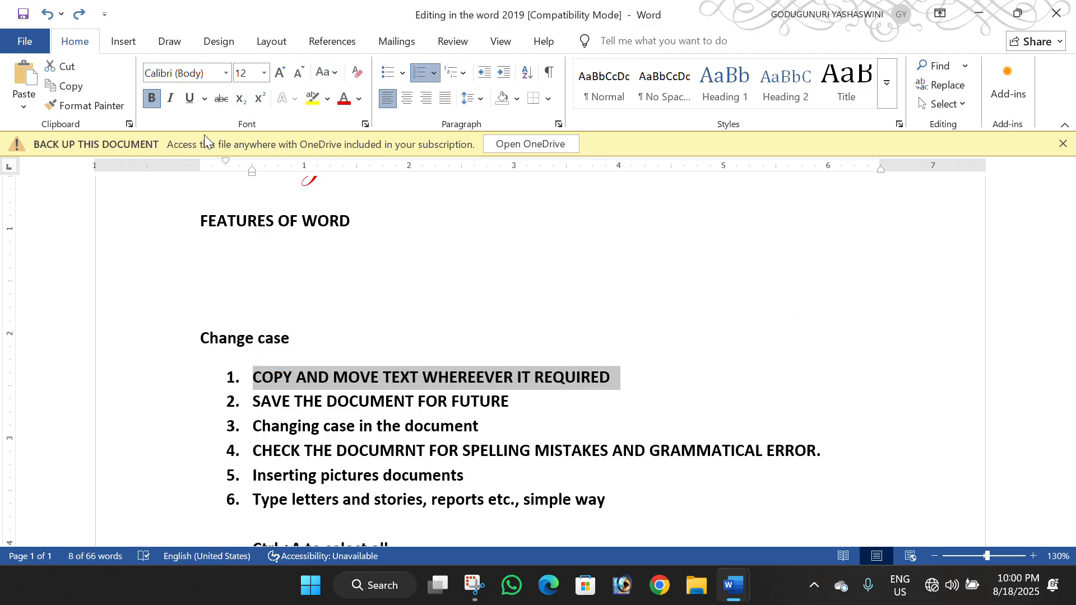
{"action": "left_click", "coordinate": [329, 73]}
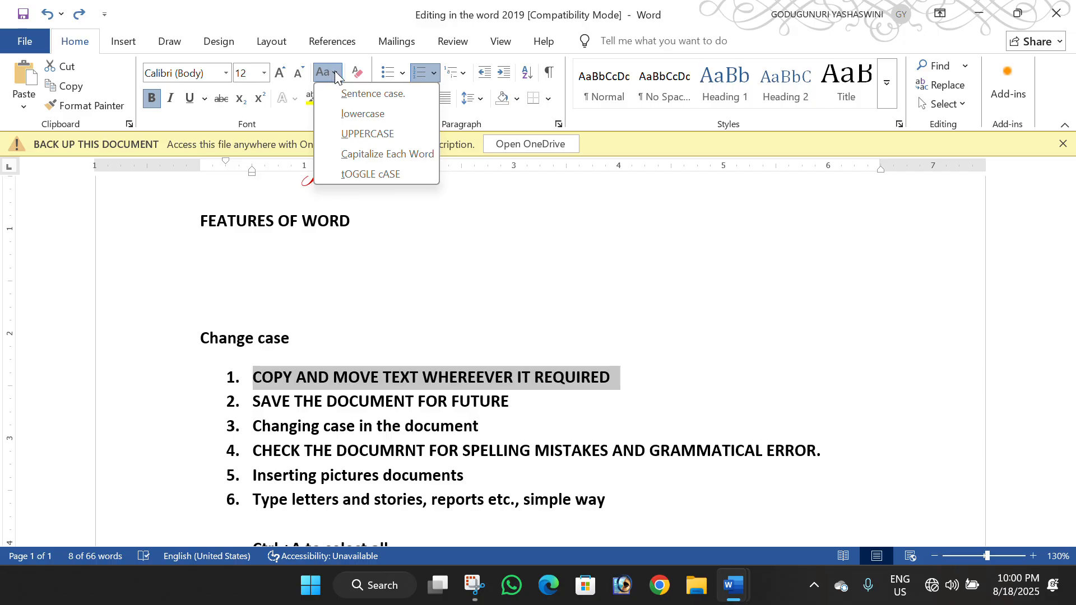
{"action": "left_click", "coordinate": [359, 93]}
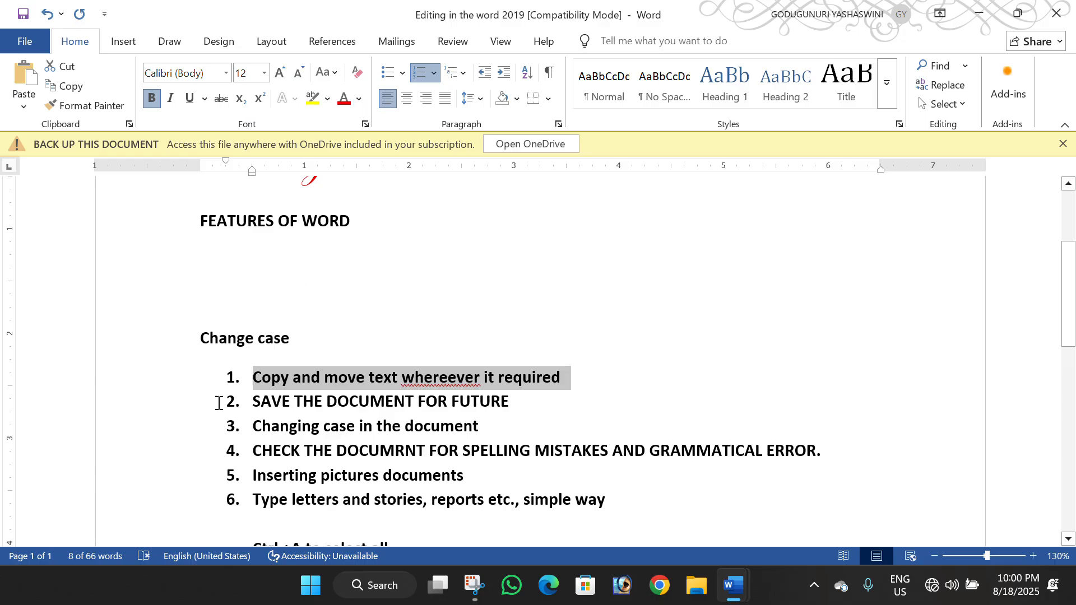
Highlight the capital "C" starting list item 1, then correct the misspelled "whereever" to "where ever"
{"action": "left_click", "coordinate": [263, 378]}
{"action": "left_click_drag", "start_coordinate": [262, 378], "coordinate": [252, 377]}
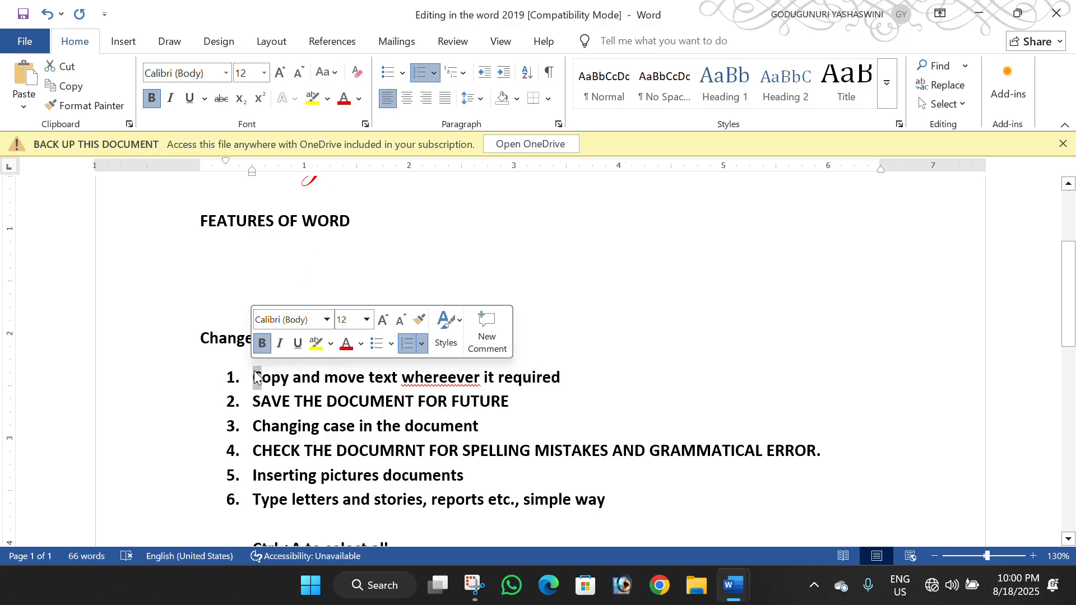
{"action": "left_click", "coordinate": [449, 377]}
{"action": "left_click", "coordinate": [603, 396]}
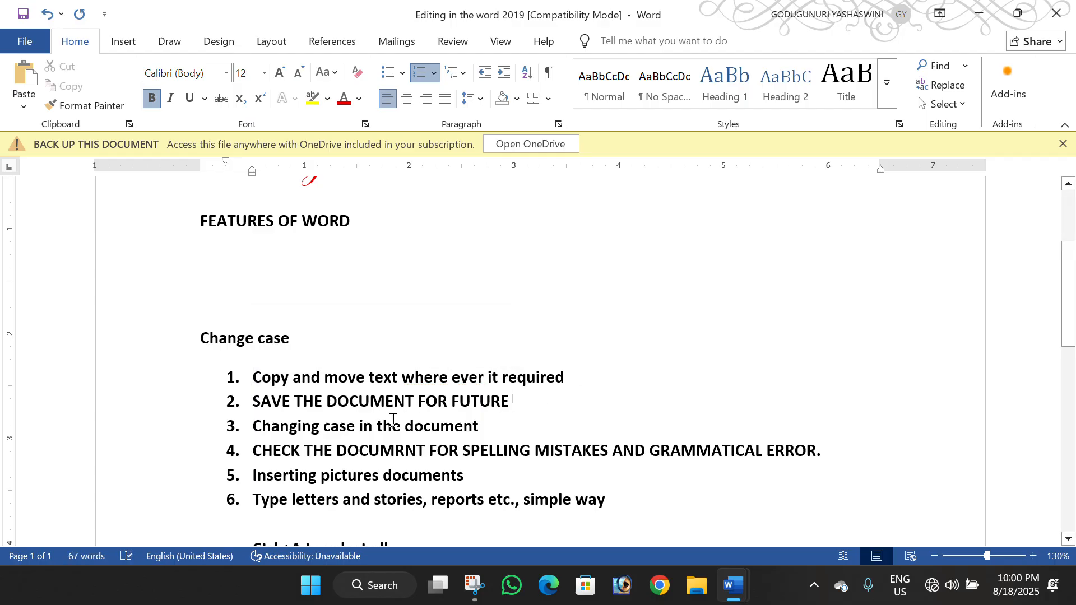
Change list item 2, "SAVE THE DOCUMENT FOR FUTURE", to lowercase and clear the selection
{"action": "left_click_drag", "start_coordinate": [516, 402], "coordinate": [263, 405]}
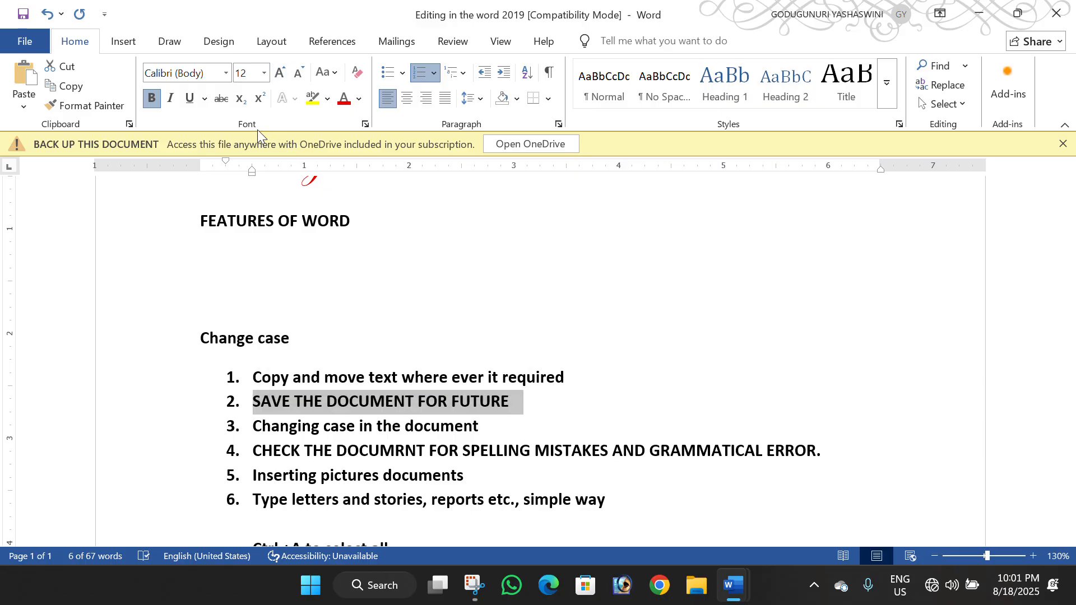
{"action": "left_click", "coordinate": [336, 76]}
{"action": "left_click", "coordinate": [354, 110]}
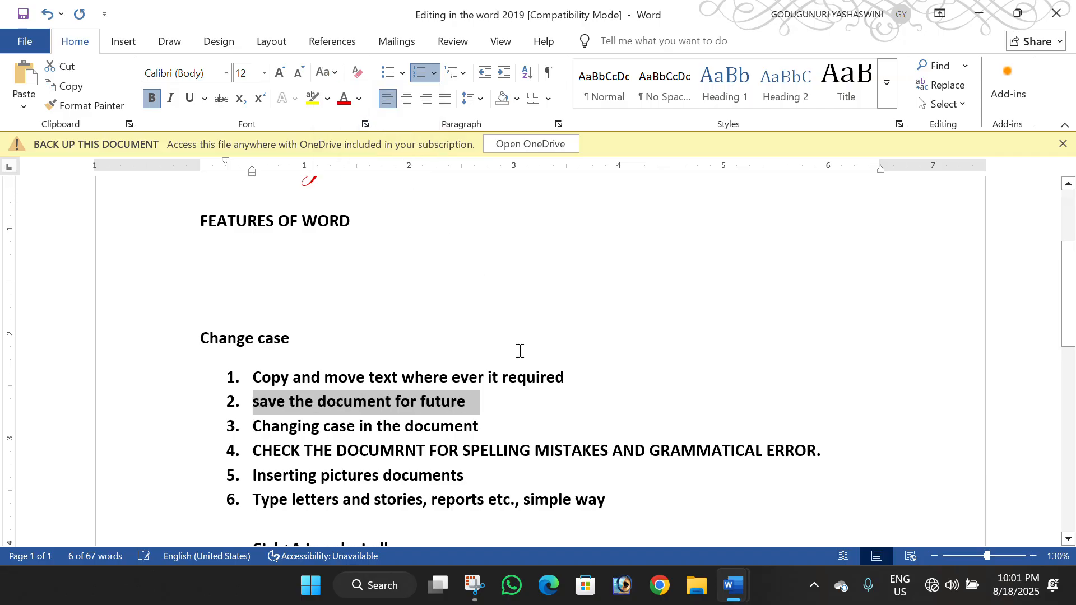
{"action": "left_click", "coordinate": [546, 406]}
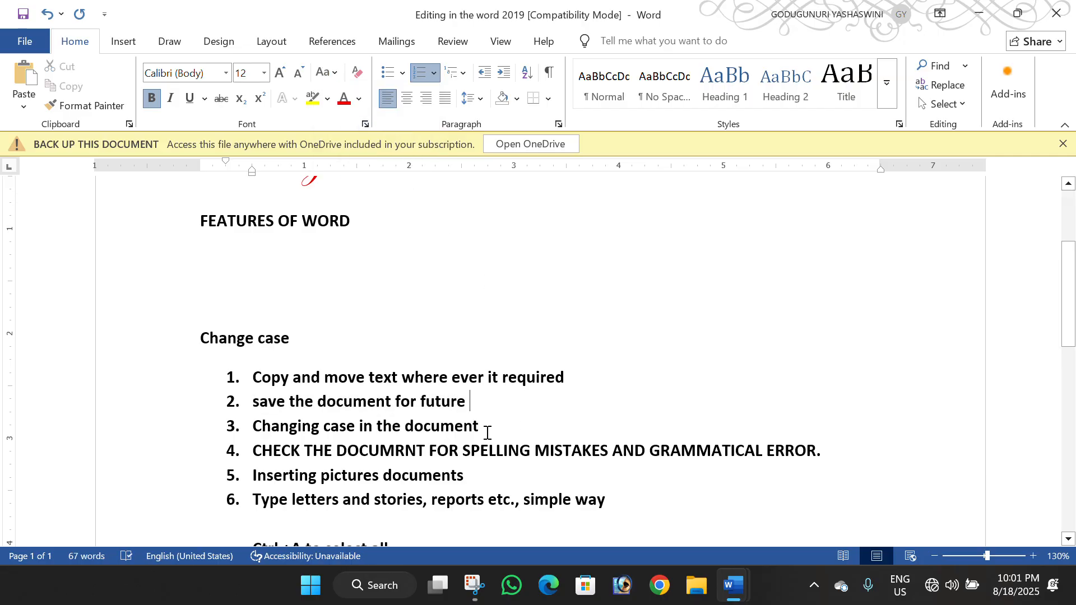
Change list item 3, "Changing case in the document", to UPPERCASE and clear the selection
{"action": "left_click_drag", "start_coordinate": [487, 433], "coordinate": [311, 431]}
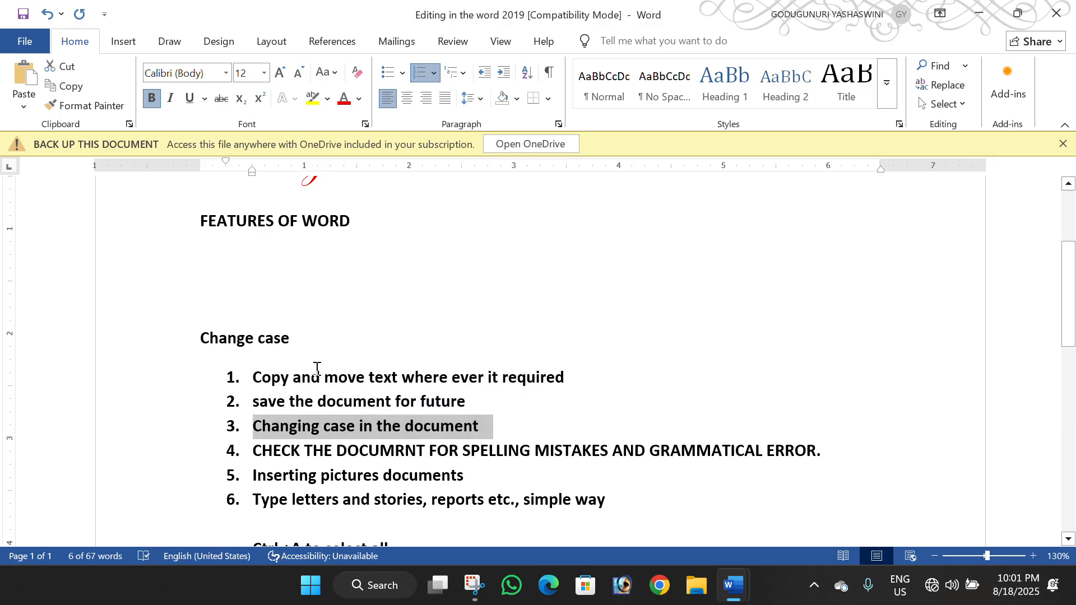
{"action": "left_click", "coordinate": [333, 76]}
{"action": "left_click", "coordinate": [369, 130]}
{"action": "left_click", "coordinate": [473, 354]}
Highlight the first letter of item 1 and the full text of items 2 and 3 to compare them with the Change Case options
{"action": "scroll", "coordinate": [348, 355], "scroll_direction": "down", "scroll_amount": 2}
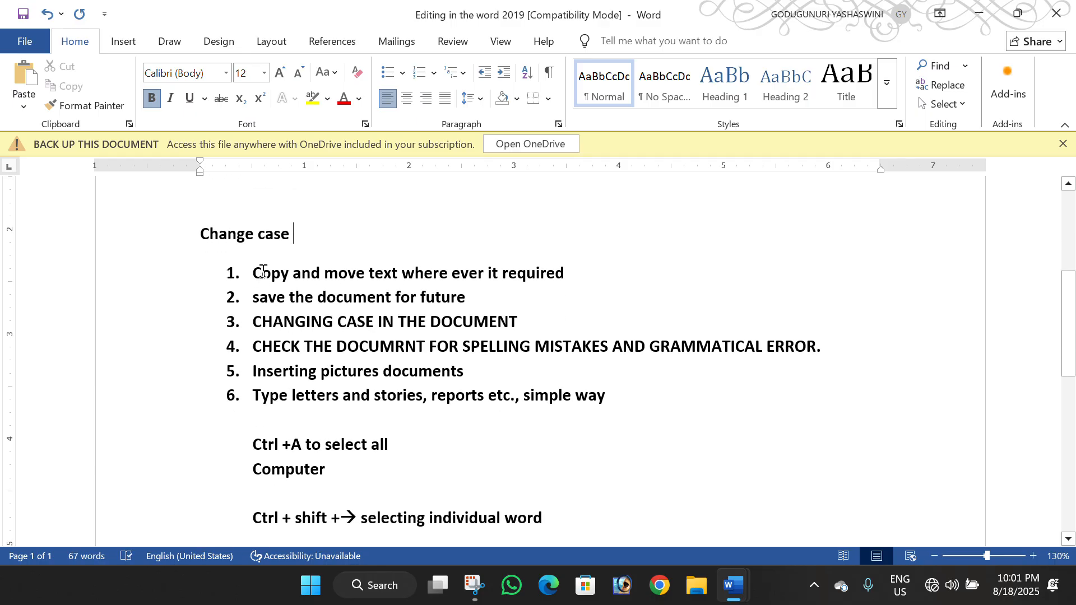
{"action": "left_click_drag", "start_coordinate": [261, 272], "coordinate": [253, 272]}
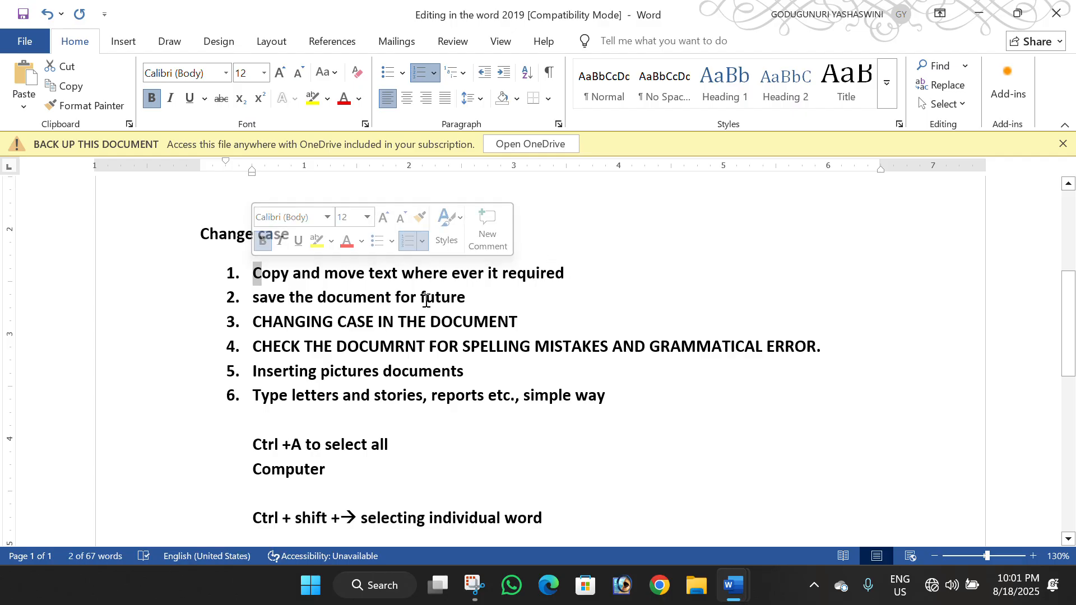
{"action": "left_click_drag", "start_coordinate": [264, 306], "coordinate": [458, 299]}
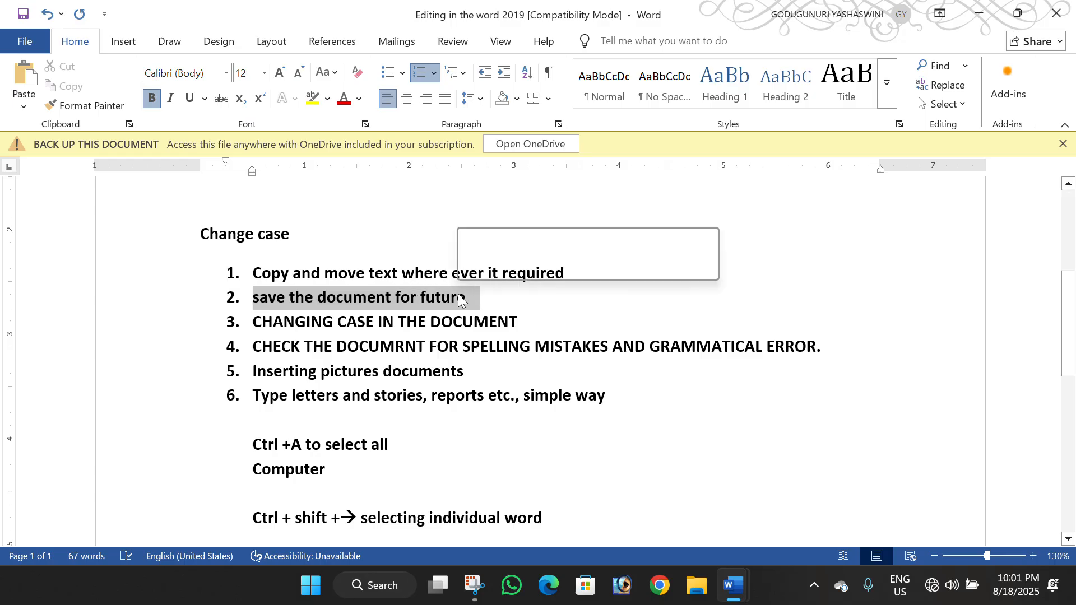
{"action": "left_click", "coordinate": [317, 309]}
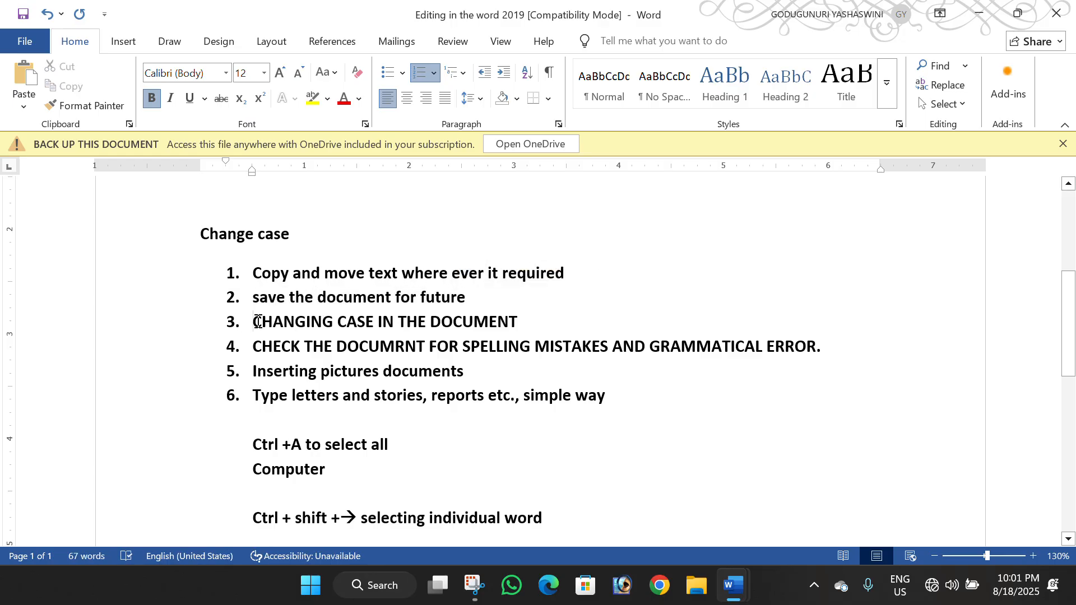
{"action": "left_click_drag", "start_coordinate": [253, 322], "coordinate": [491, 321]}
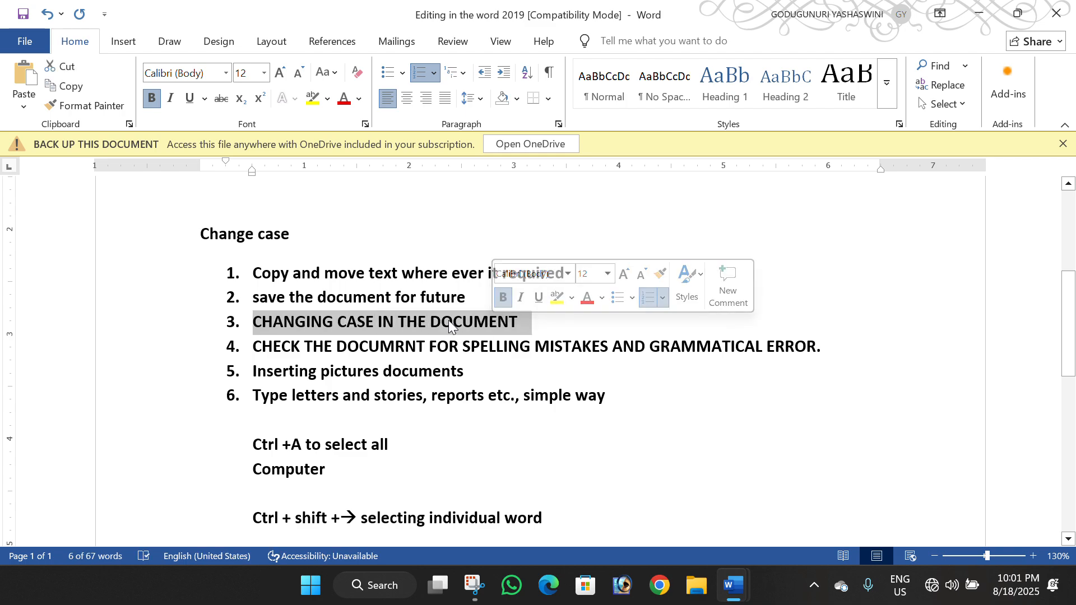
{"action": "left_click", "coordinate": [327, 72]}
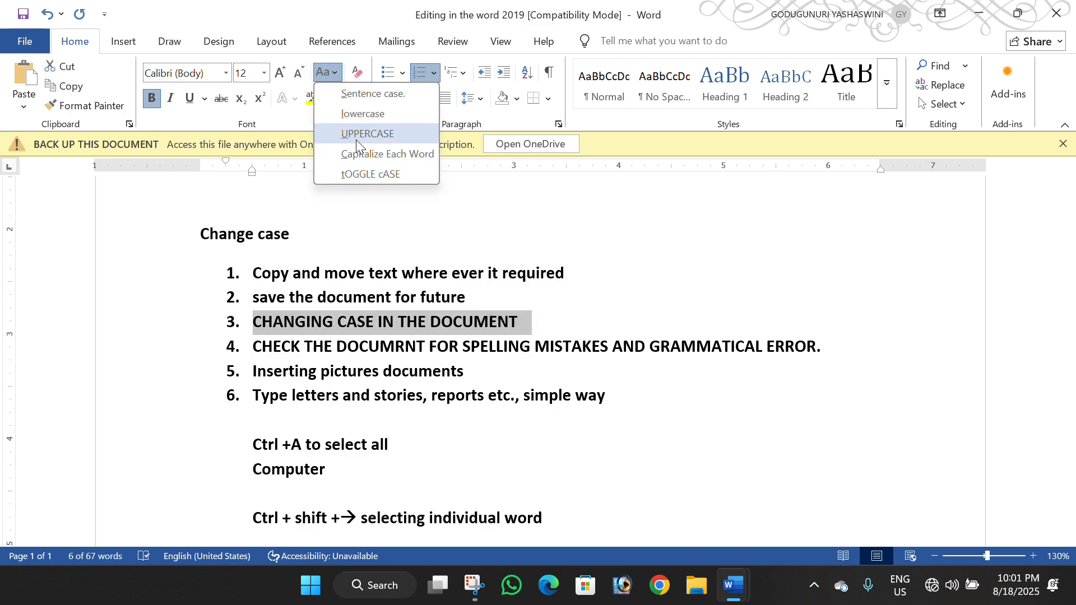
{"action": "left_click", "coordinate": [620, 291]}
Add a new list item reading "CD: compact disk" below "CHANGING CASE IN THE DOCUMENT"
{"action": "left_click", "coordinate": [543, 327]}
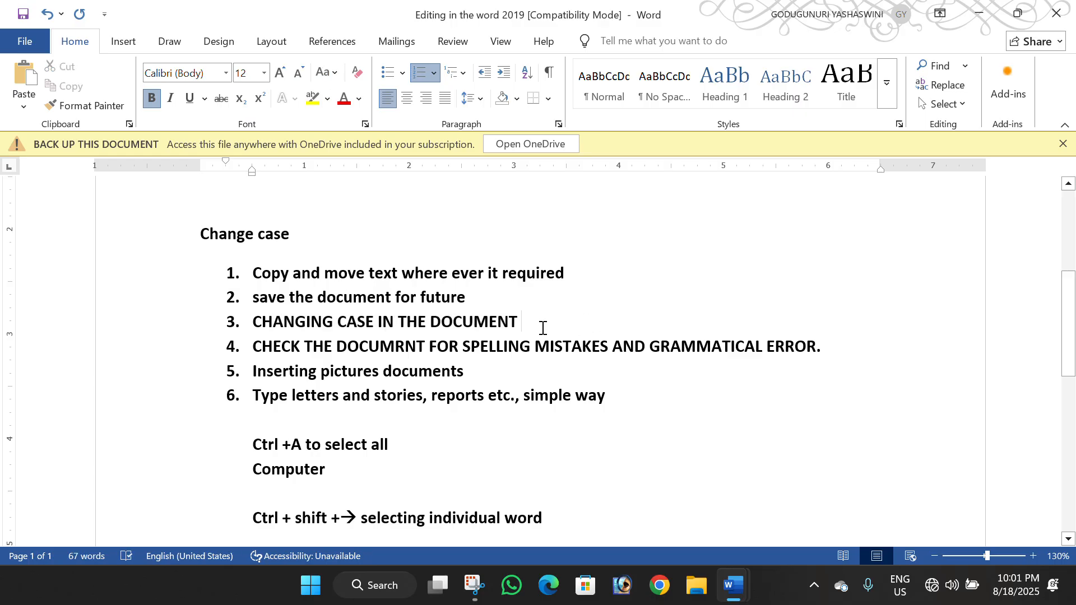
{"action": "key", "text": "Return"}
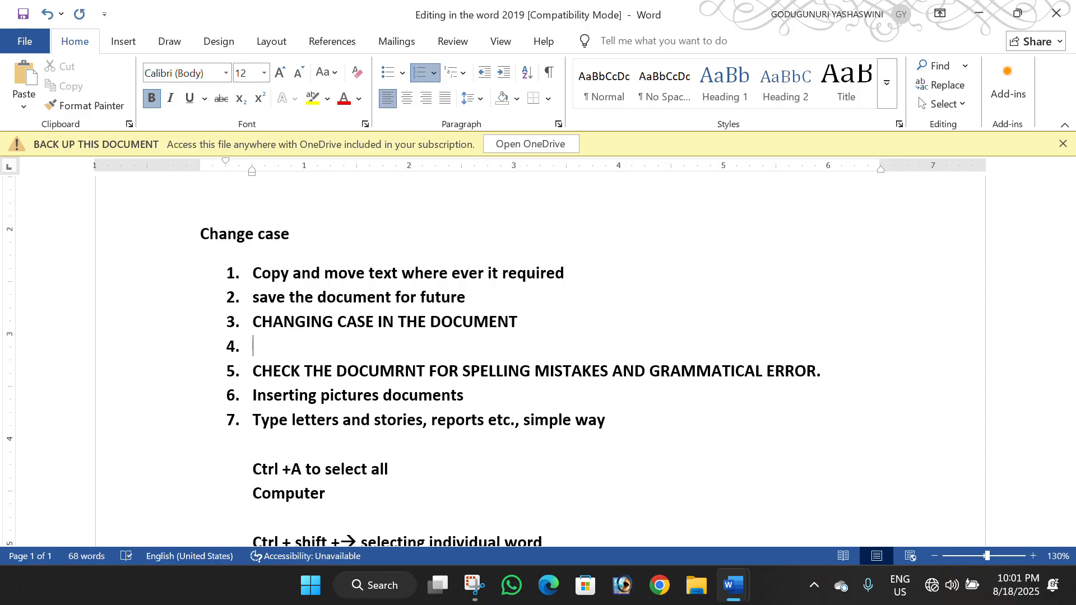
{"action": "type", "text": "cd"}
{"action": "key", "text": "BackSpace"}
{"action": "key", "text": "BackSpace"}
{"action": "type", "text": "D: compactb disk"}
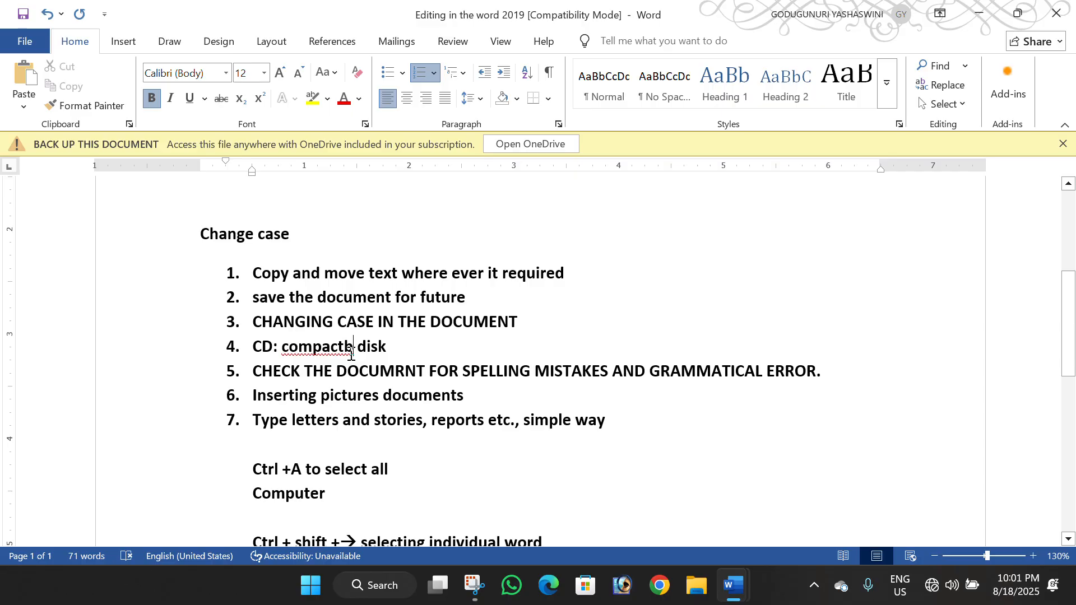
{"action": "key", "text": "BackSpace"}
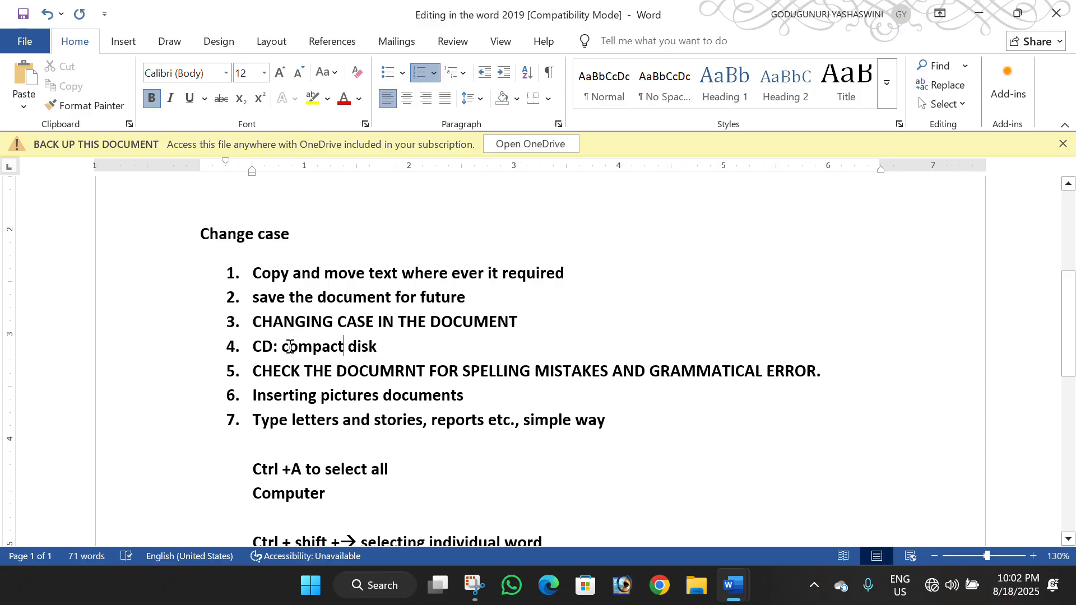
Apply Capitalize Each Word to "compact disk" in list item 4, then highlight the initial letters of both words
{"action": "left_click", "coordinate": [273, 347]}
{"action": "left_click_drag", "start_coordinate": [379, 346], "coordinate": [282, 348]}
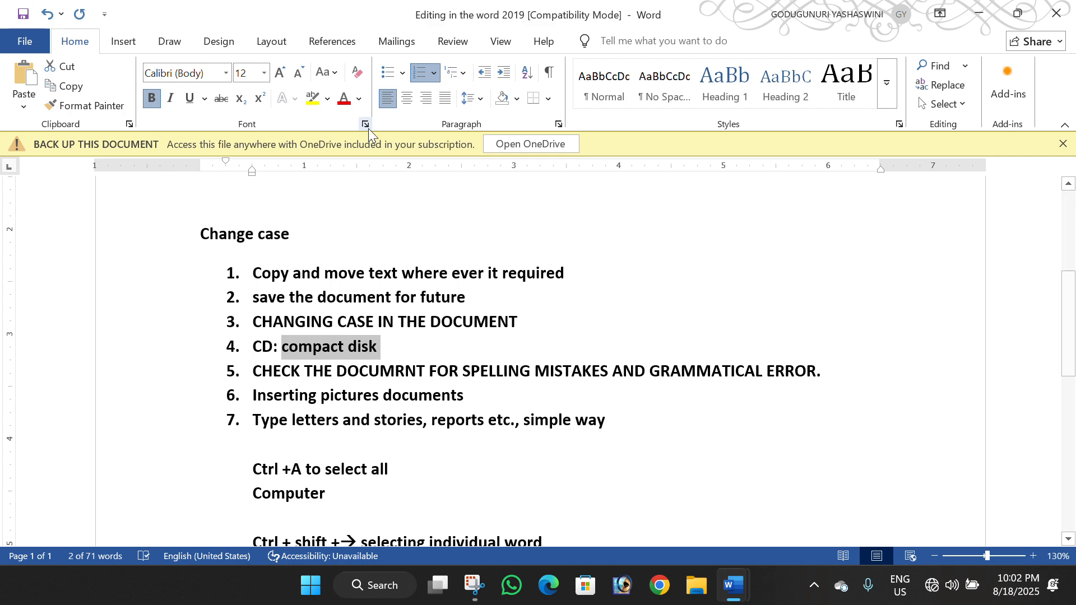
{"action": "left_click", "coordinate": [329, 74]}
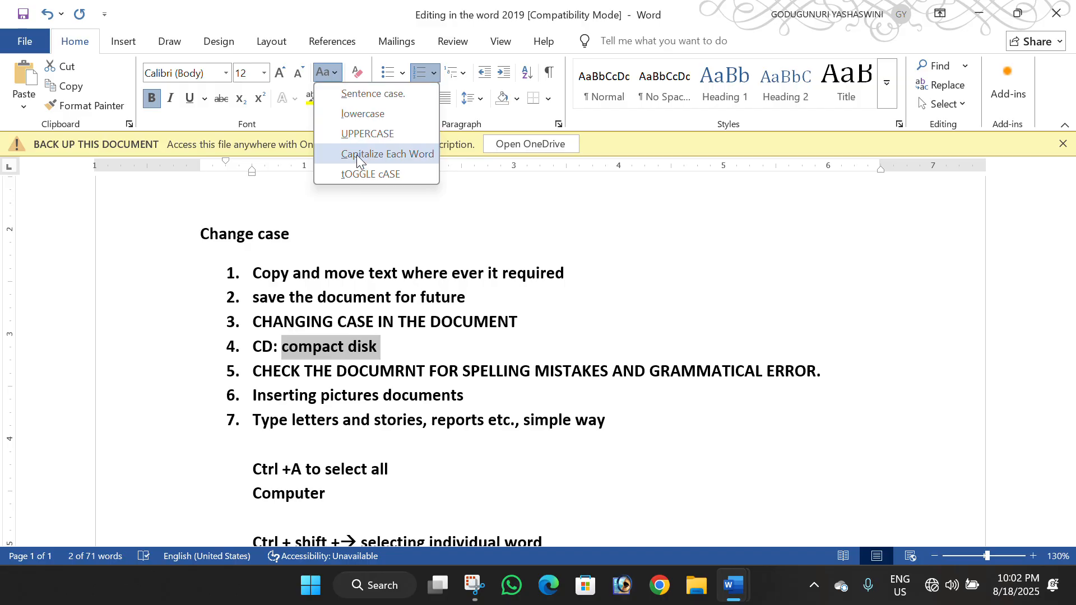
{"action": "left_click", "coordinate": [406, 153]}
{"action": "left_click", "coordinate": [362, 353]}
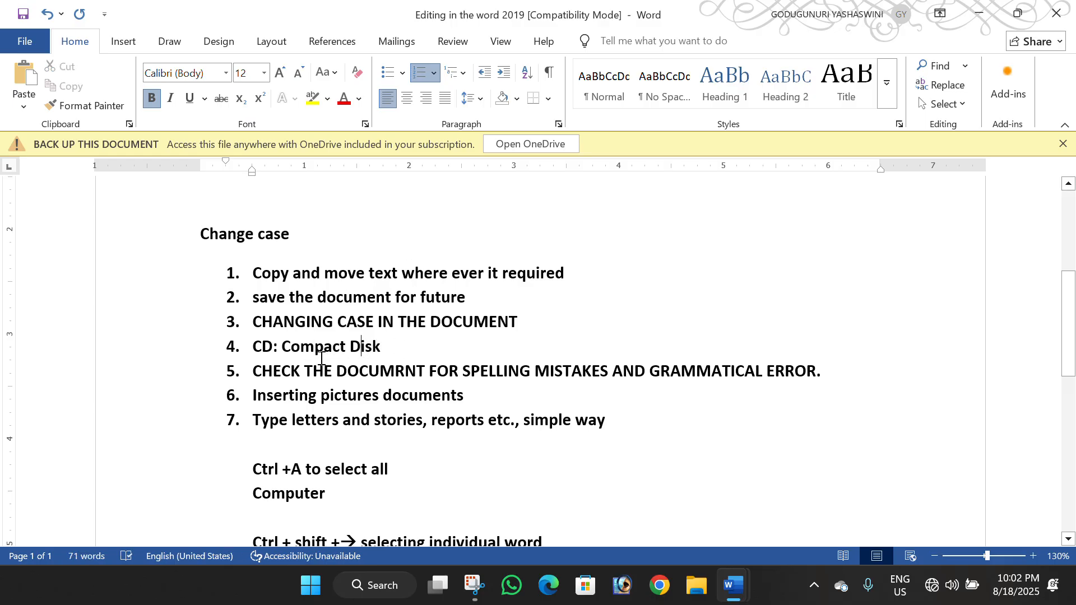
{"action": "left_click_drag", "start_coordinate": [291, 345], "coordinate": [282, 345]}
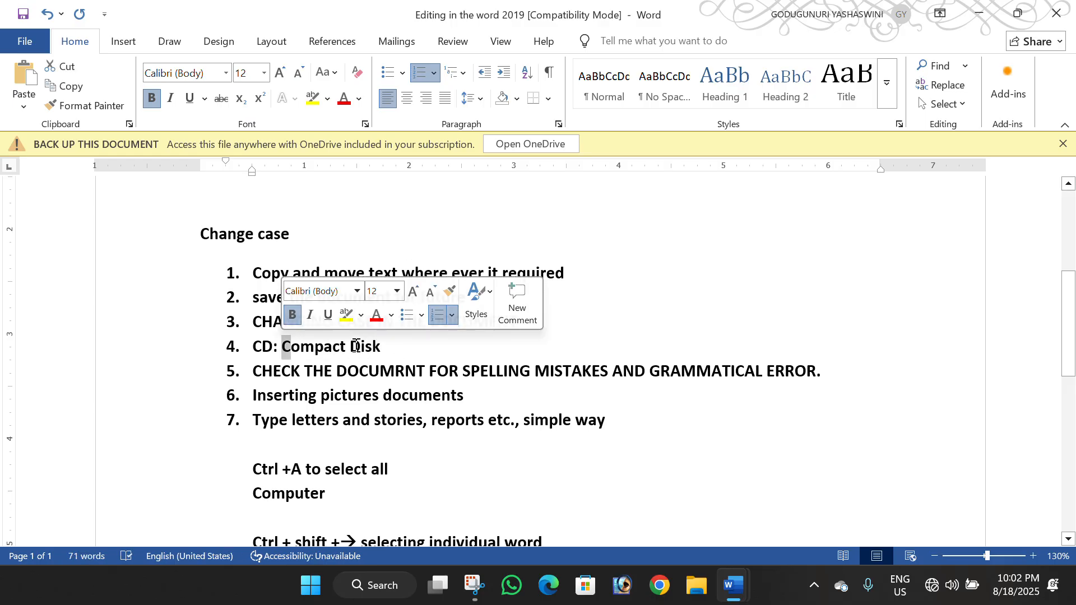
{"action": "left_click_drag", "start_coordinate": [362, 346], "coordinate": [351, 346]}
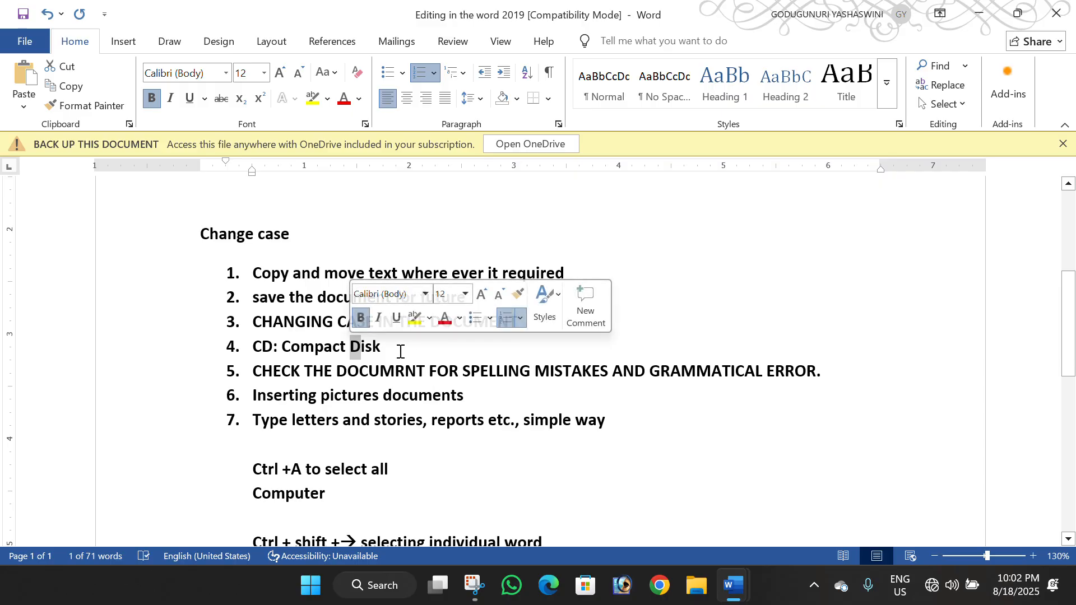
Insert an unnumbered blank line below list item 4, "CD: Compact Disk"
{"action": "left_click", "coordinate": [397, 354]}
{"action": "key", "text": "Return"}
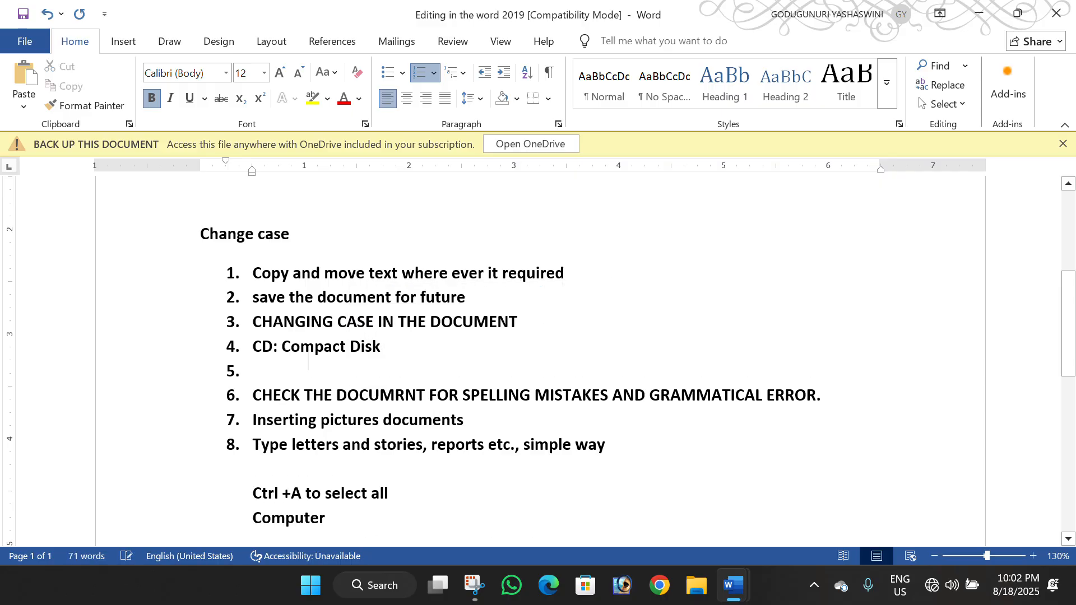
{"action": "key", "text": "BackSpace"}
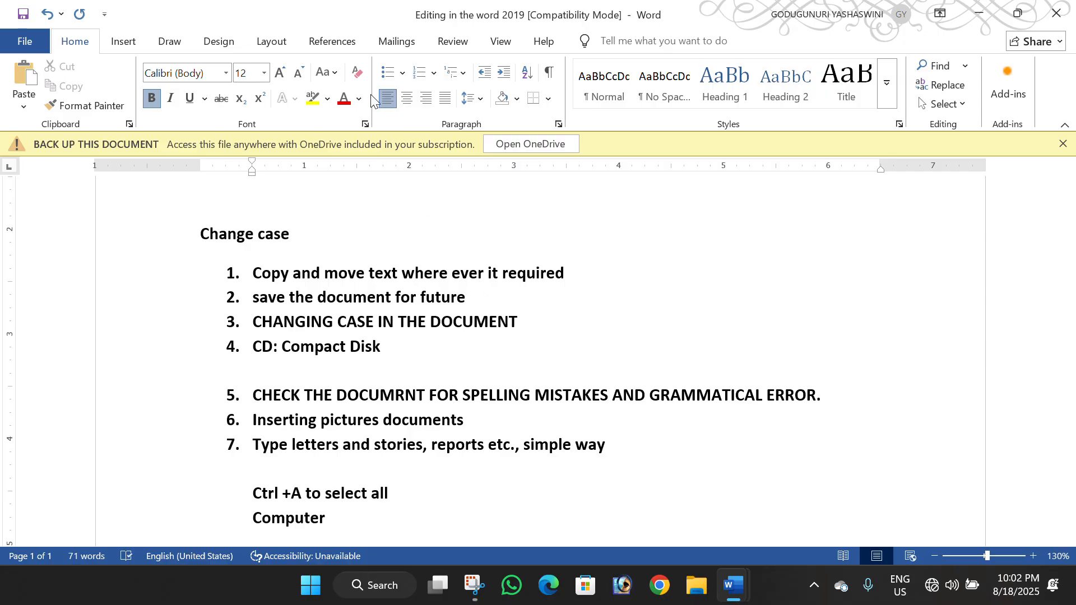
Apply tOGGLE cASE to list item 6, "Inserting pictures documents", and highlight its first letter
{"action": "scroll", "coordinate": [399, 367], "scroll_direction": "down", "scroll_amount": 2}
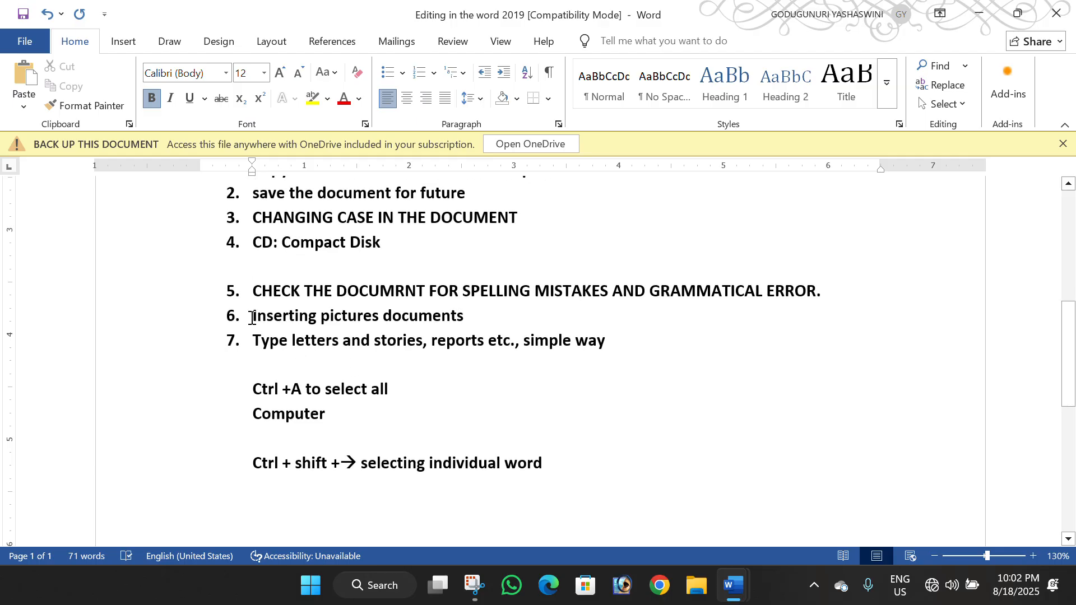
{"action": "left_click_drag", "start_coordinate": [252, 317], "coordinate": [451, 334]}
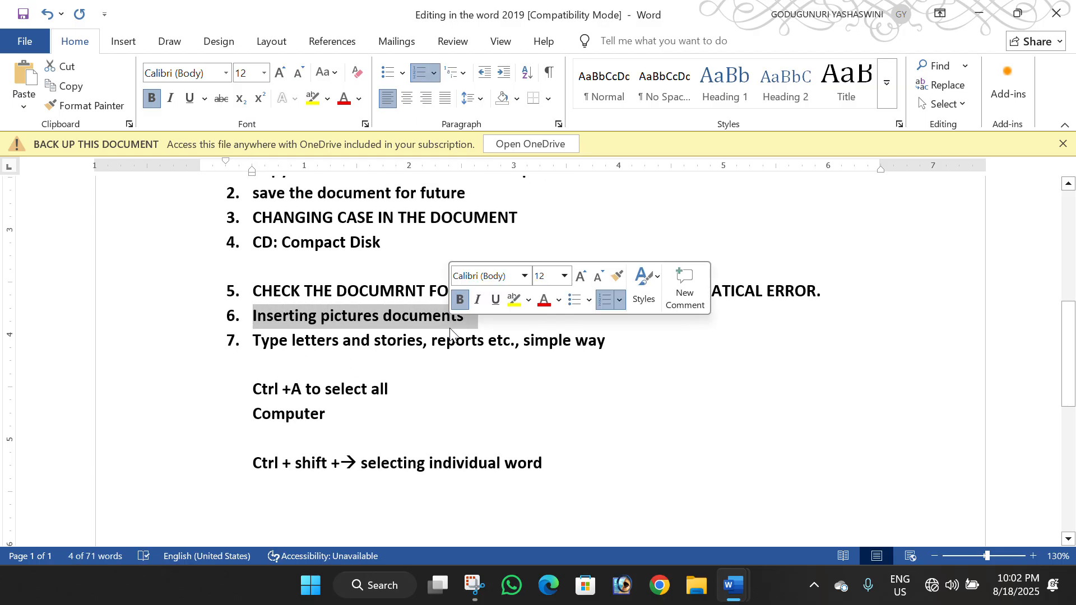
{"action": "left_click", "coordinate": [326, 73]}
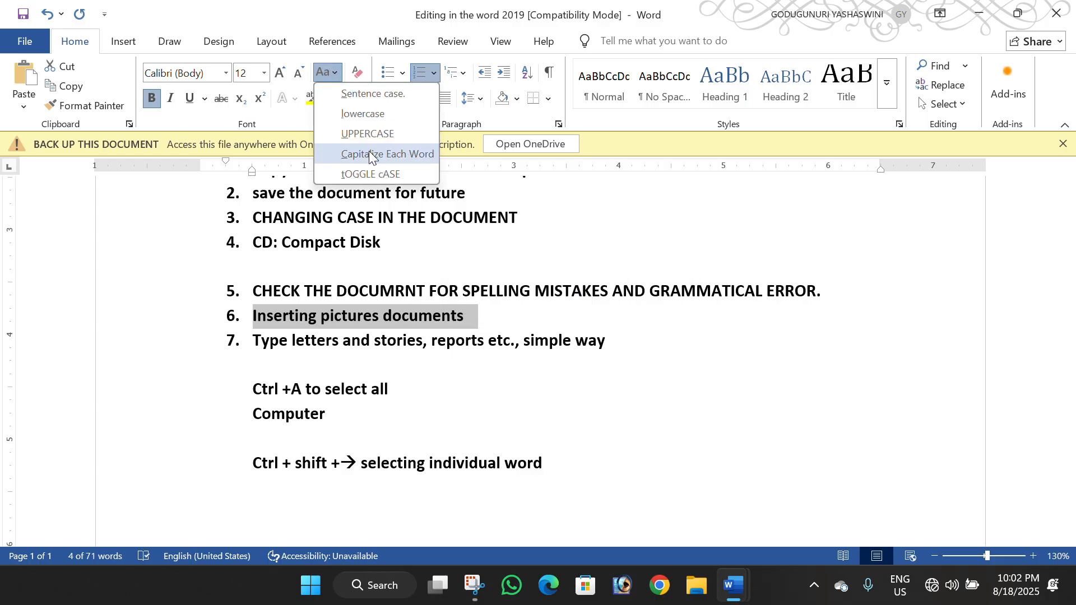
{"action": "left_click", "coordinate": [370, 174]}
{"action": "left_click", "coordinate": [385, 340]}
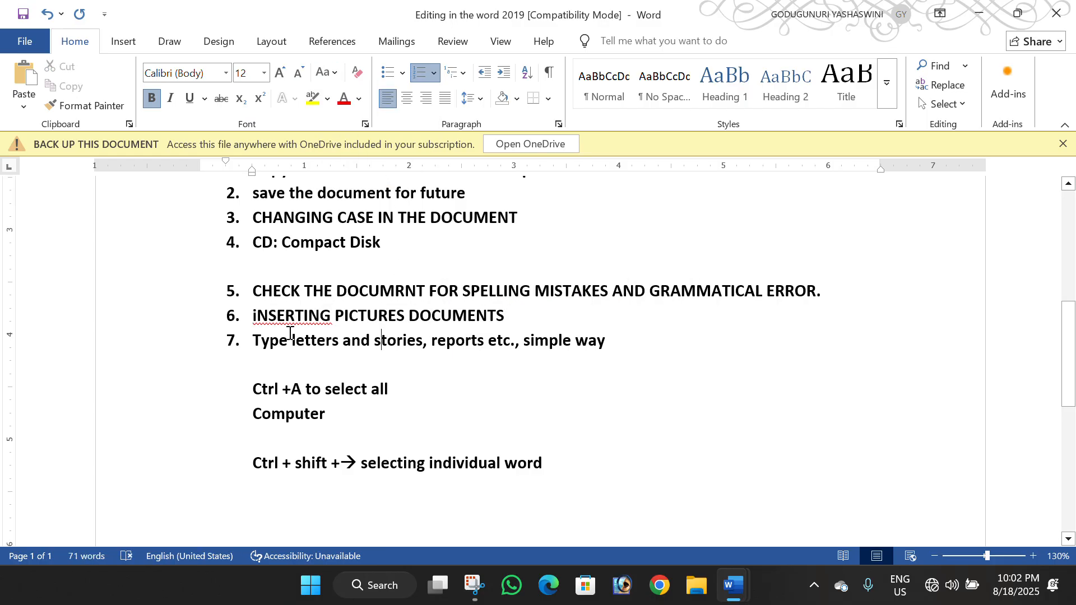
{"action": "left_click_drag", "start_coordinate": [259, 318], "coordinate": [251, 318]}
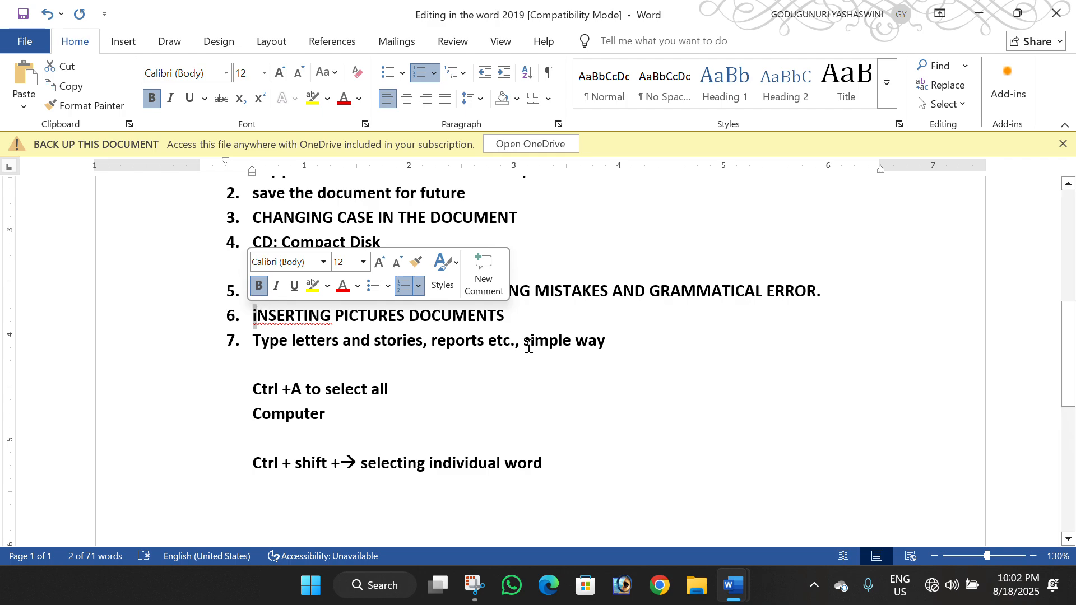
Apply tOGGLE cASE to list item 7, "Type letters and stories, reports etc., simple way", and highlight its first letter
{"action": "left_click", "coordinate": [253, 364]}
{"action": "left_click_drag", "start_coordinate": [252, 339], "coordinate": [611, 342]}
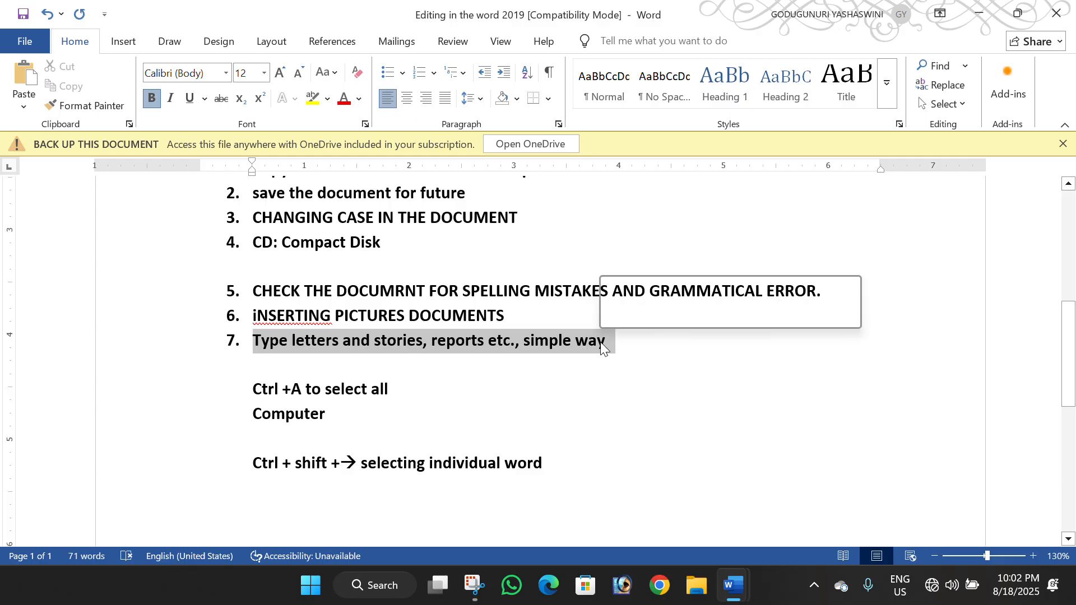
{"action": "left_click", "coordinate": [336, 75]}
{"action": "left_click", "coordinate": [370, 168]}
{"action": "left_click", "coordinate": [521, 387]}
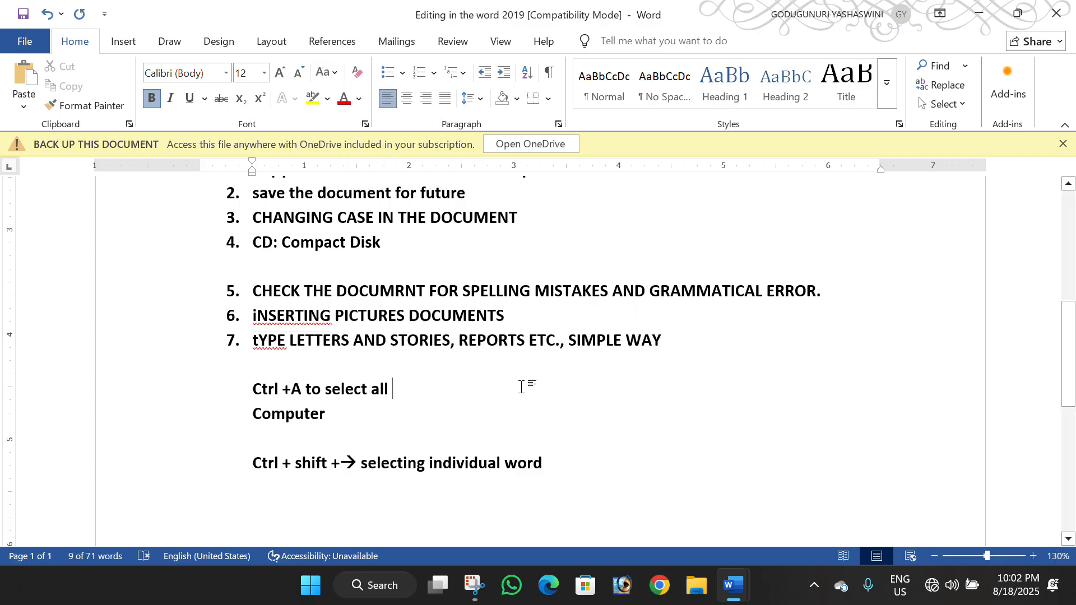
{"action": "left_click_drag", "start_coordinate": [254, 341], "coordinate": [284, 346]}
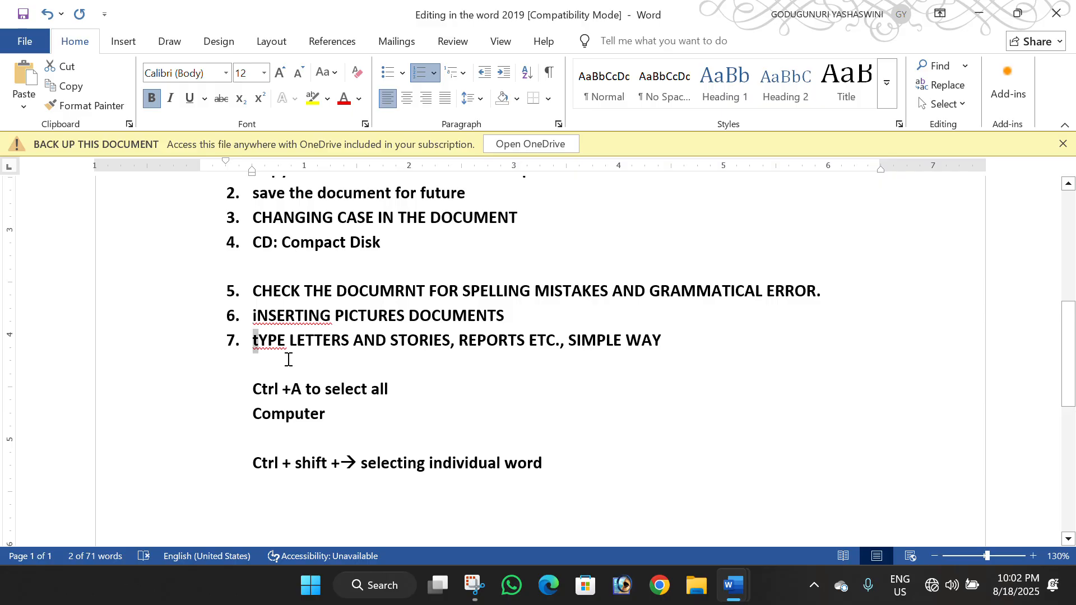
Highlight the first letter of list item 1 and of item 7 to compare sentence case with toggle case
{"action": "scroll", "coordinate": [286, 241], "scroll_direction": "up", "scroll_amount": 3}
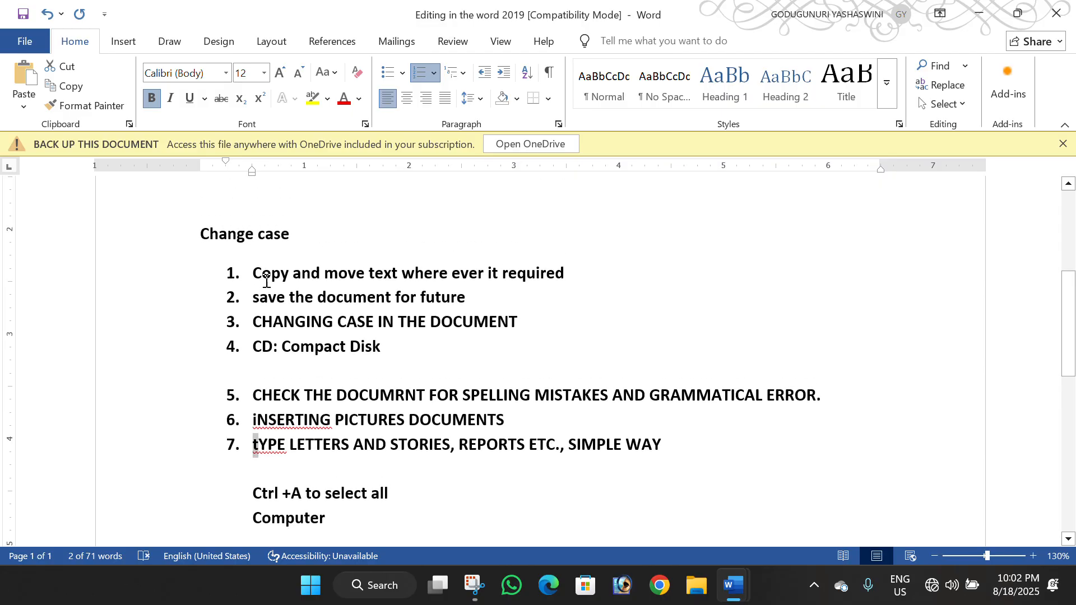
{"action": "left_click_drag", "start_coordinate": [260, 273], "coordinate": [253, 273]}
{"action": "scroll", "coordinate": [274, 279], "scroll_direction": "down", "scroll_amount": 6}
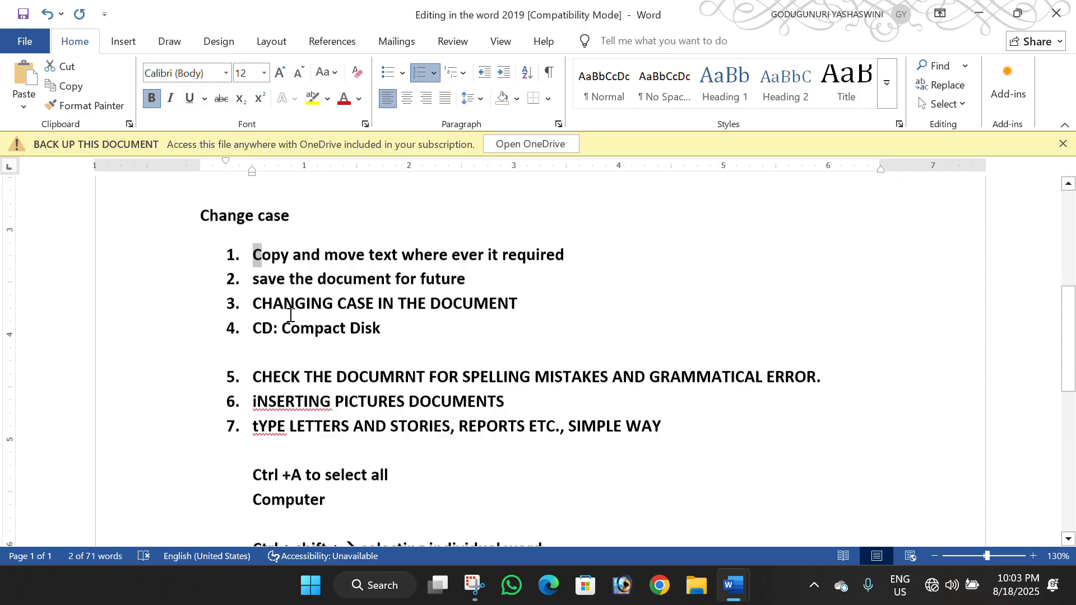
{"action": "left_click", "coordinate": [277, 241]}
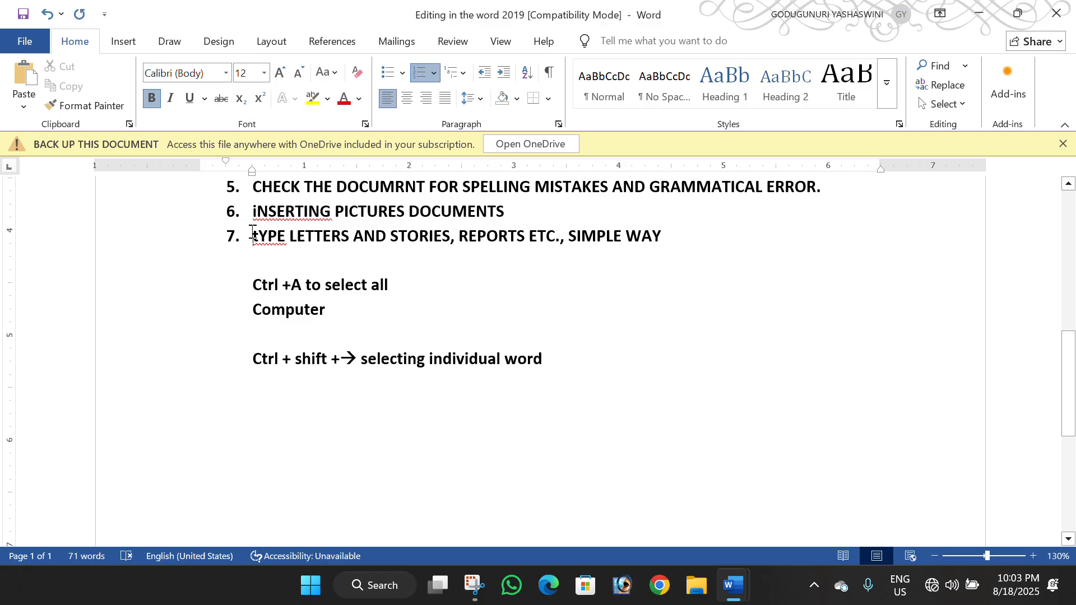
{"action": "left_click_drag", "start_coordinate": [254, 235], "coordinate": [259, 237]}
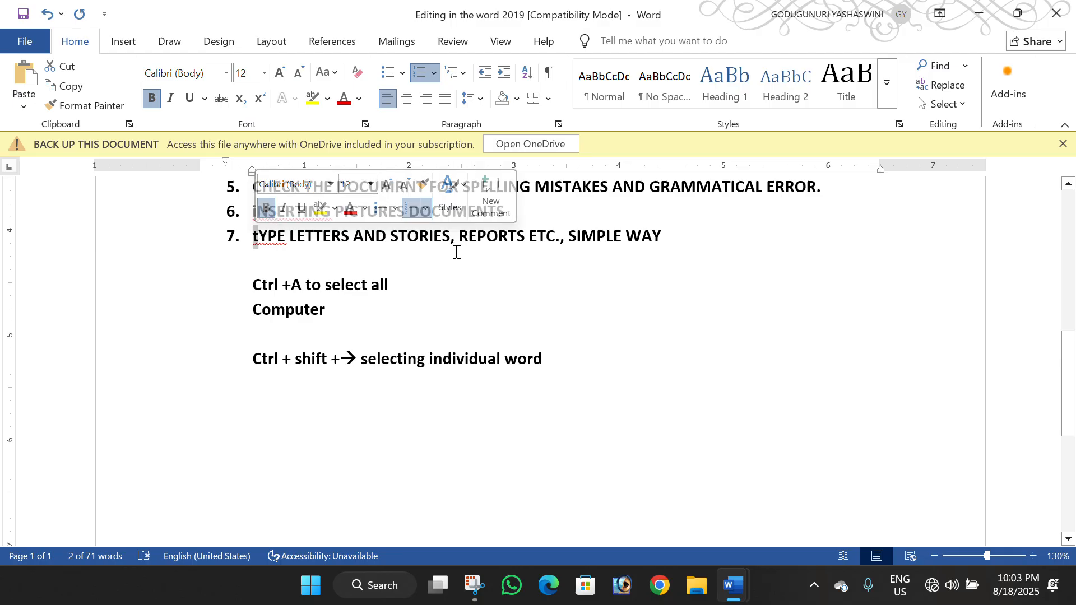
Return to the document title "Editing in the word 2019", highlight it, and clear the selection
{"action": "scroll", "coordinate": [586, 280], "scroll_direction": "up", "scroll_amount": 3}
{"action": "scroll", "coordinate": [586, 280], "scroll_direction": "up", "scroll_amount": 8}
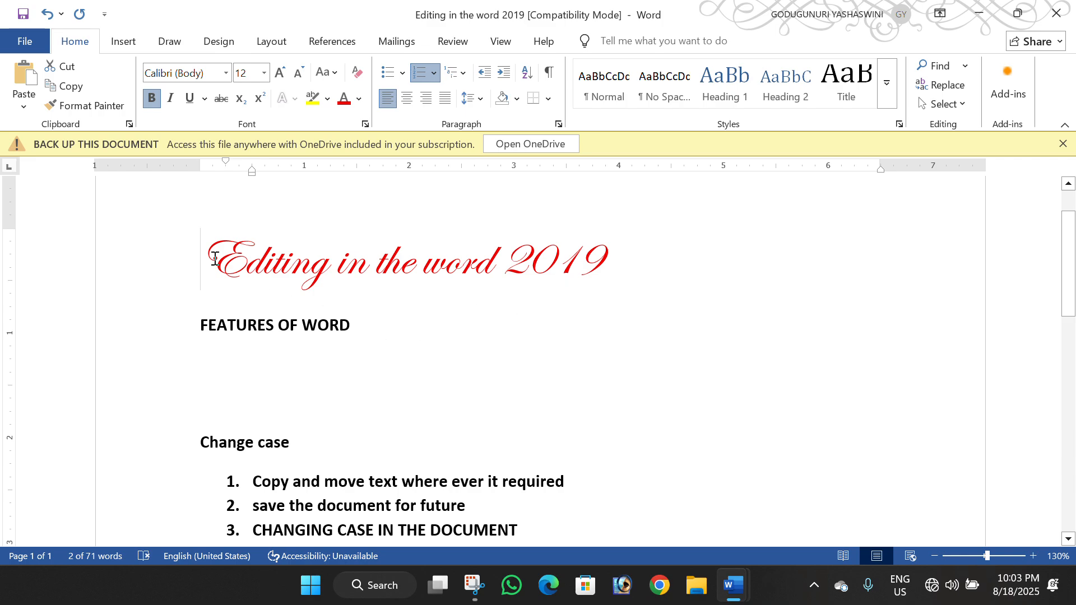
{"action": "left_click_drag", "start_coordinate": [203, 260], "coordinate": [545, 273]}
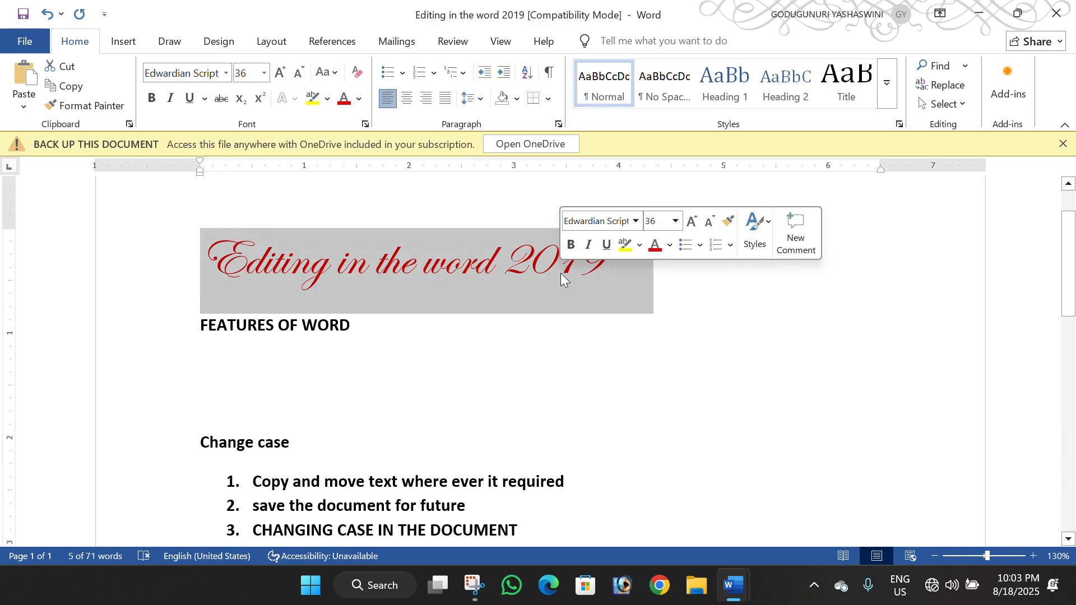
{"action": "left_click", "coordinate": [550, 290]}
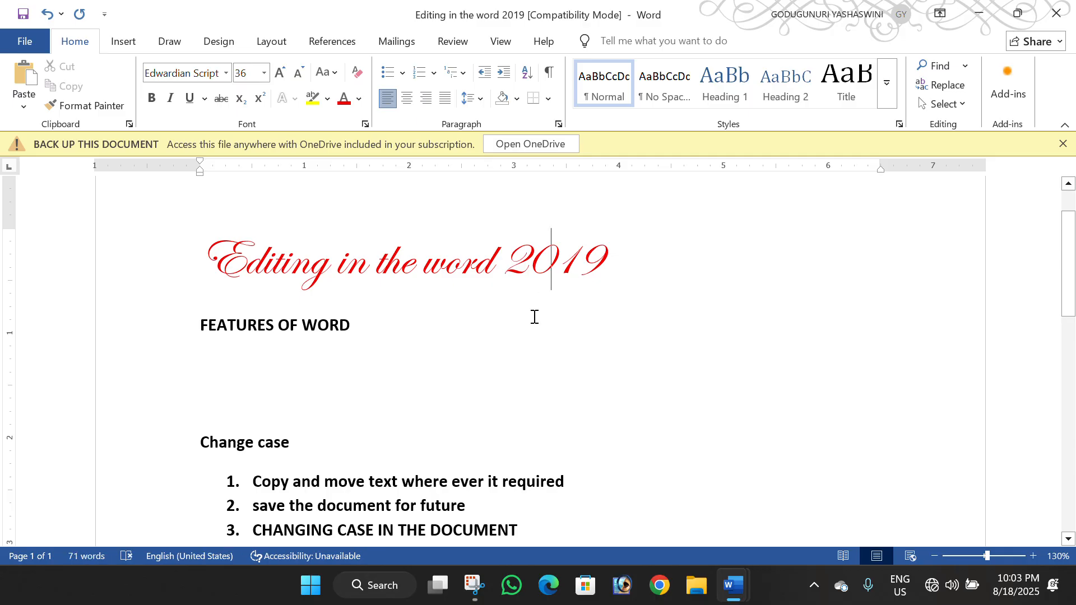